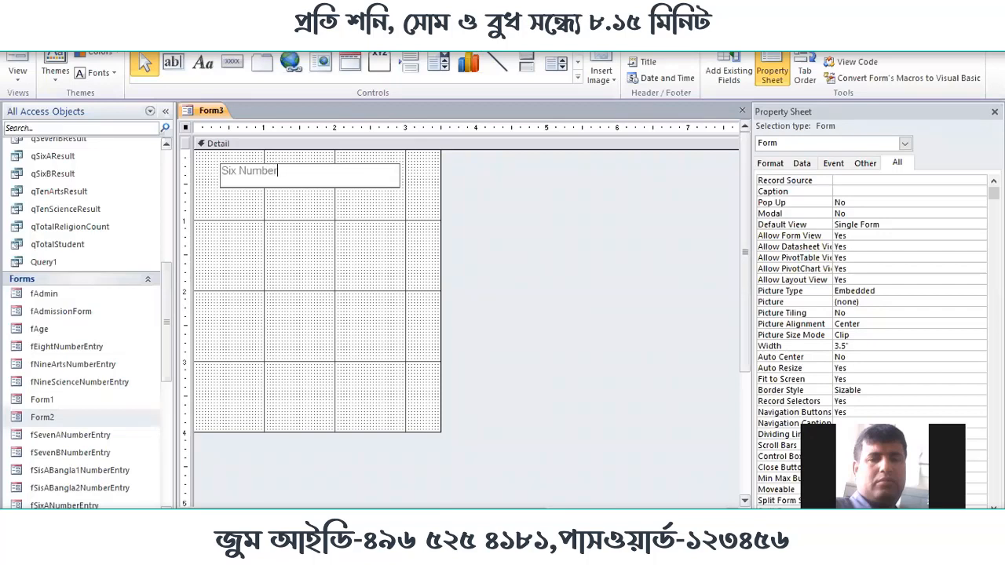
Finish the heading label's caption as "Six Number Entry" and center its text.
type("ntry")
left_click(239, 240)
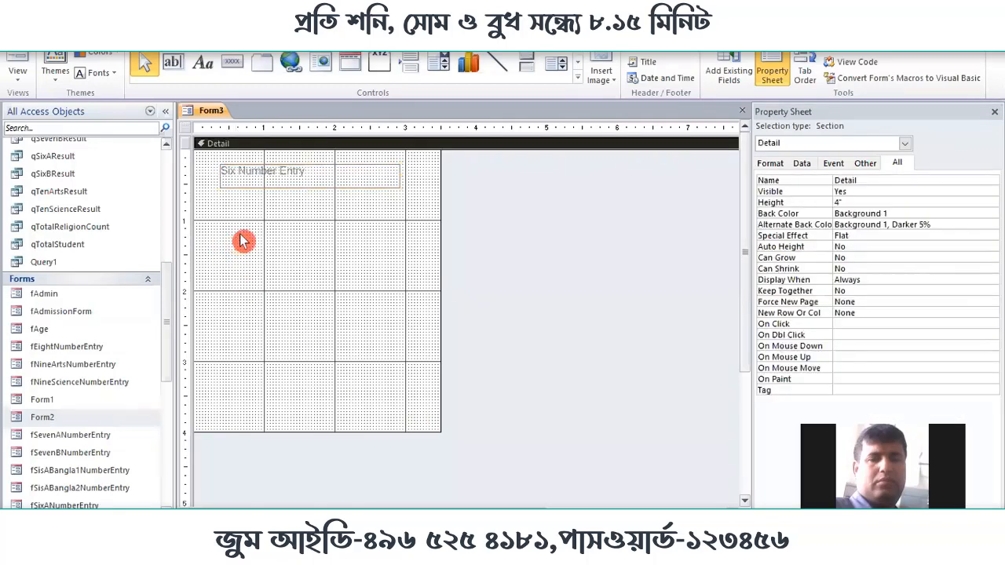
left_click(284, 179)
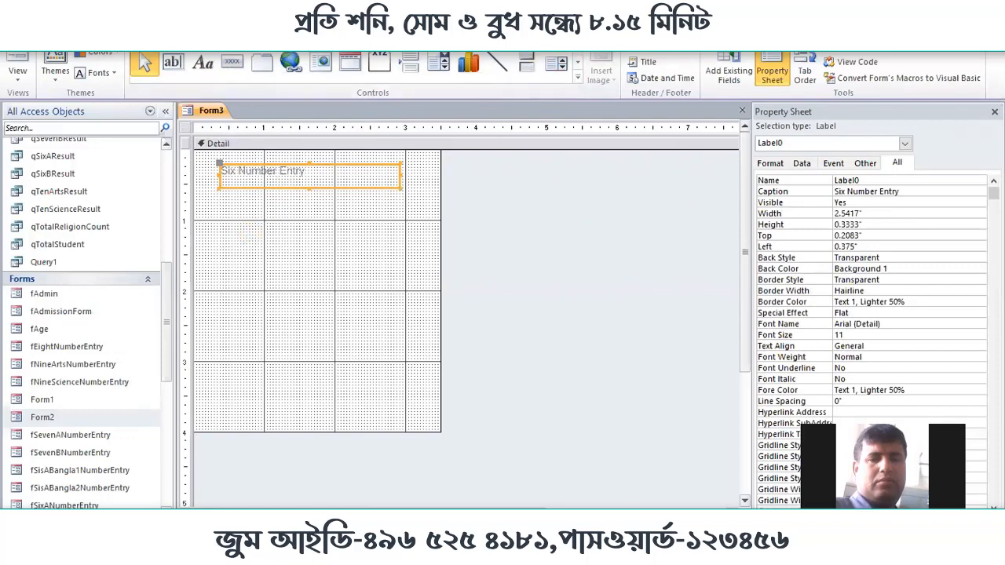
left_click(60, 26)
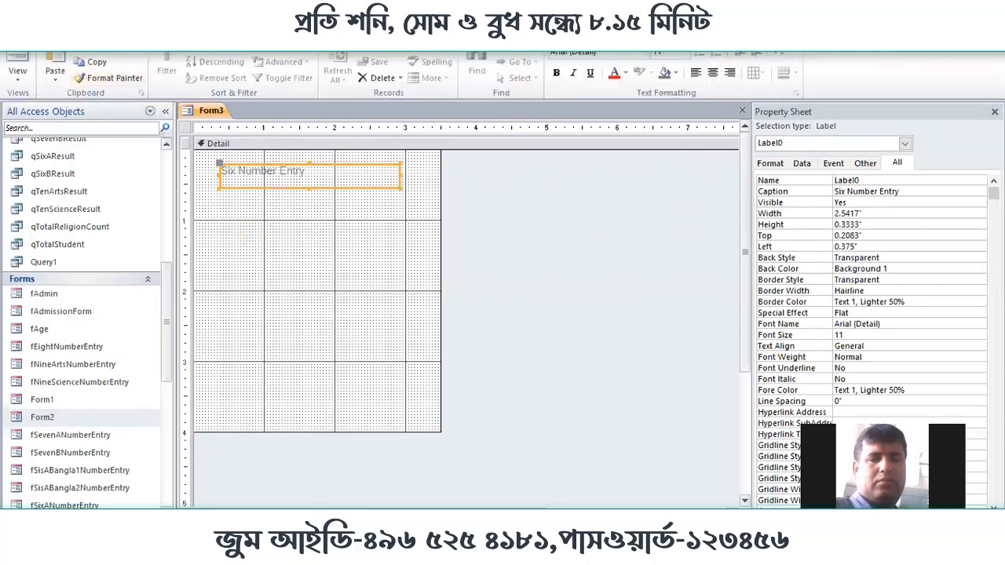
left_click(712, 76)
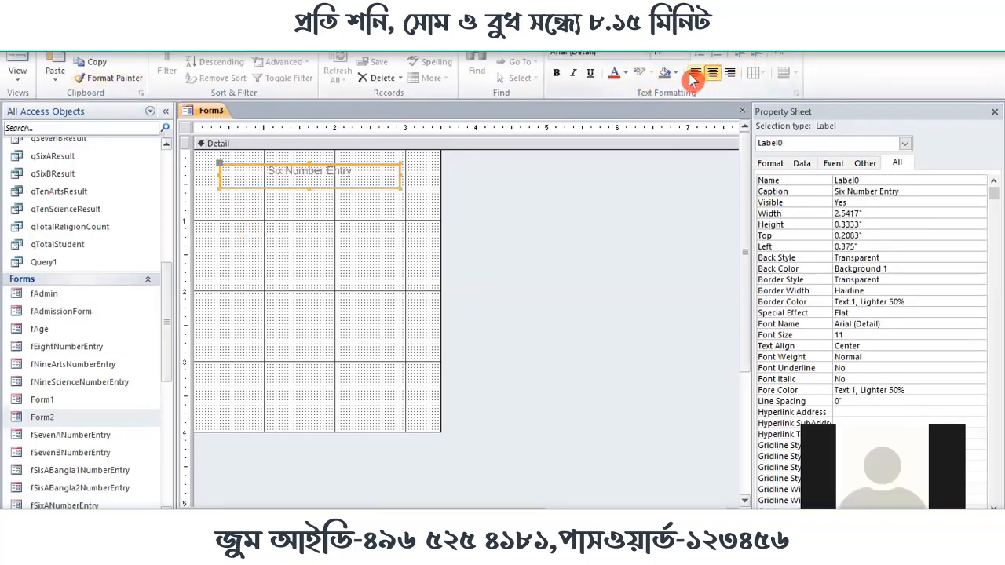
Try font sizes 24 and 14 on the "Six Number Entry" label.
left_click(684, 53)
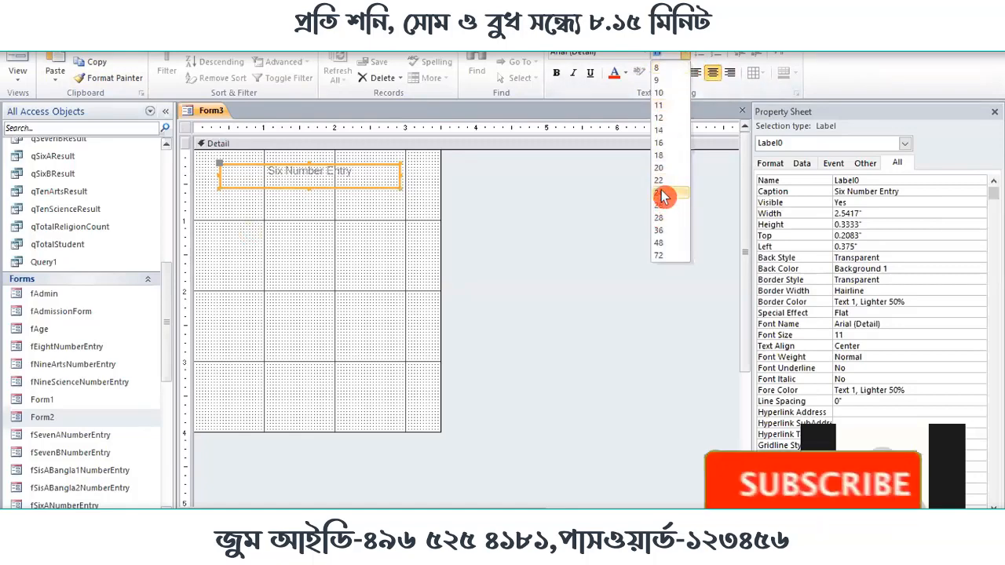
left_click(657, 194)
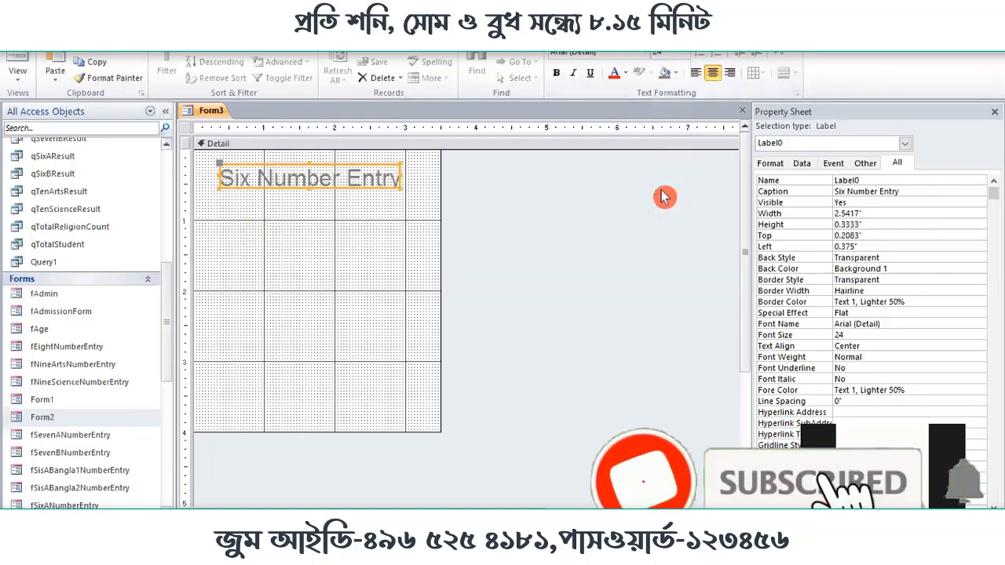
left_click(685, 53)
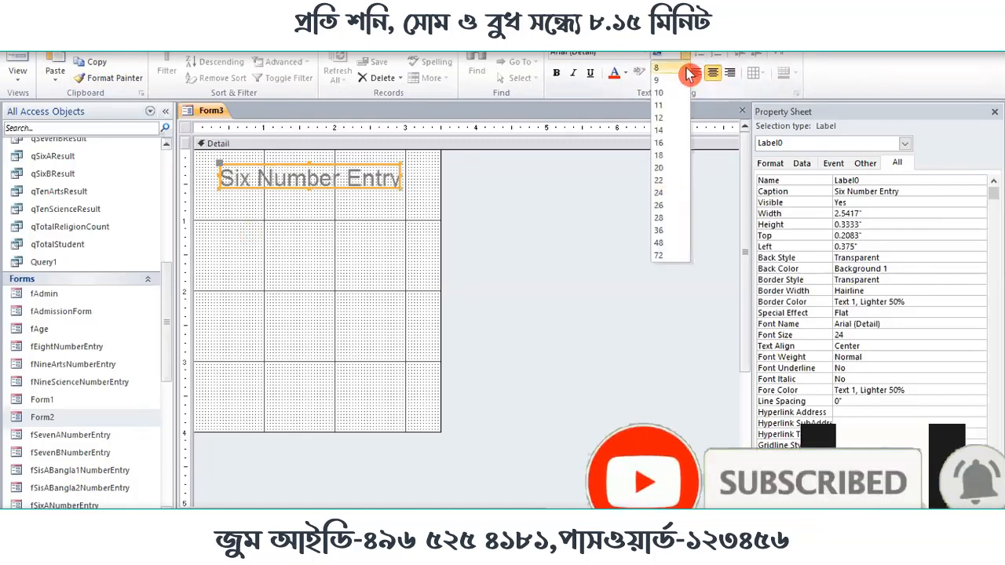
left_click(664, 131)
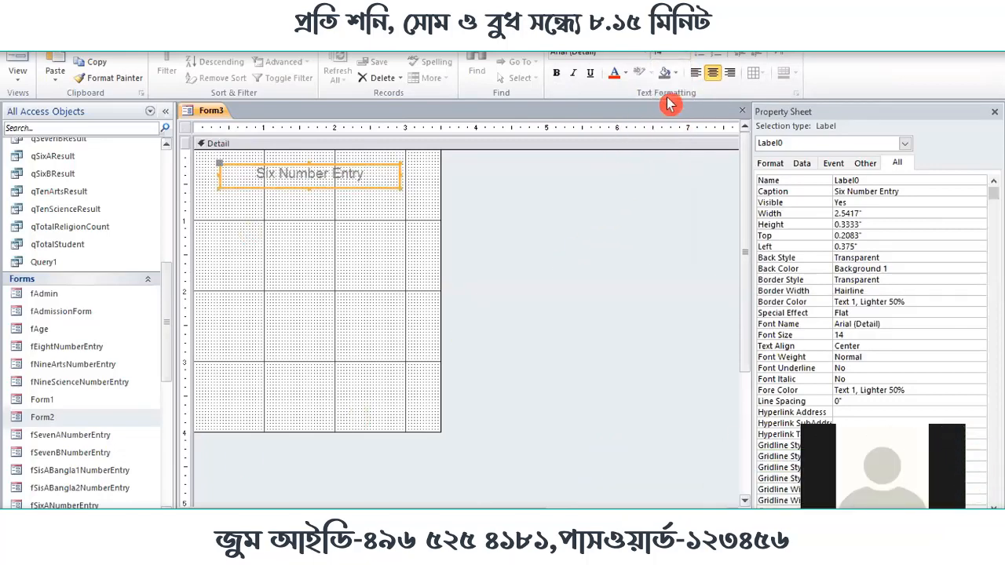
Set the heading label's font size to 22 and move it up to about 0.125" from the section's top edge.
left_click(684, 53)
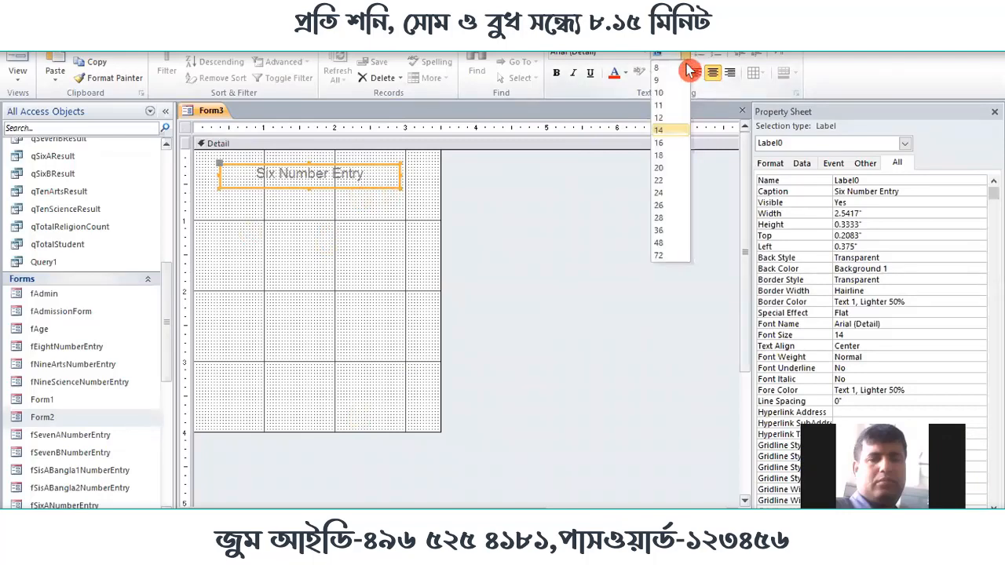
left_click(669, 185)
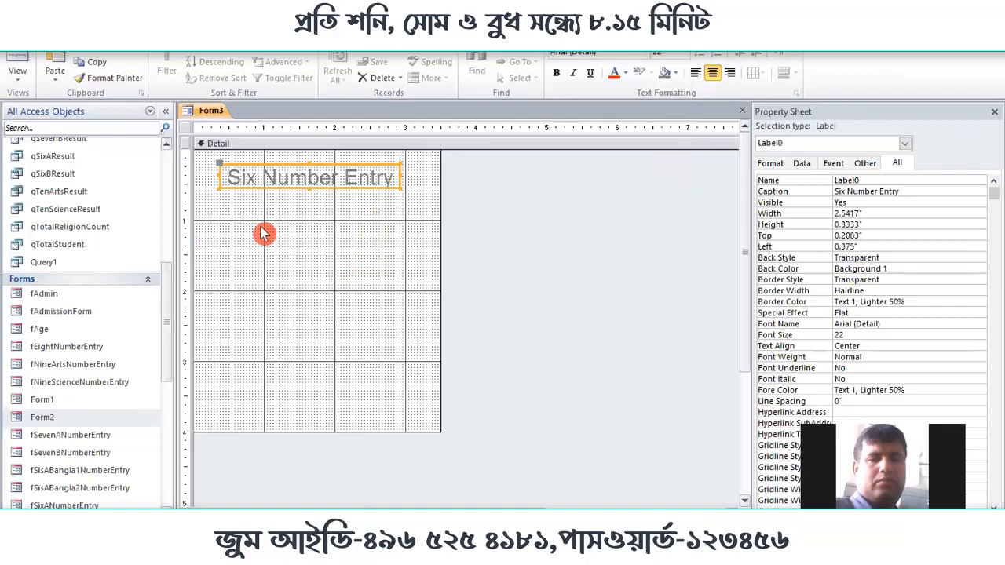
left_click_drag(223, 165, 222, 159)
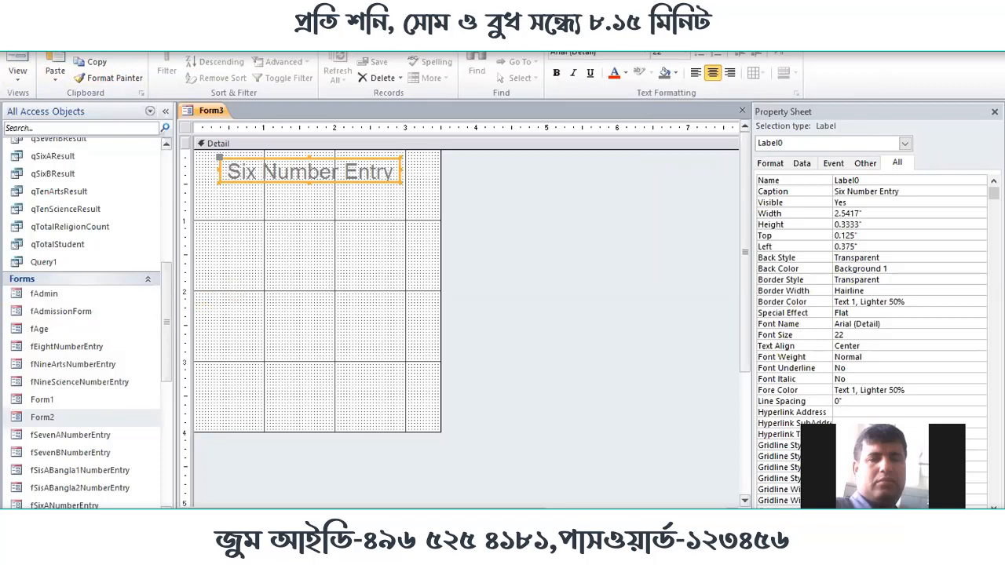
Save the form under the name "Six".
key("ctrl+s")
mouse_move(377, 553)
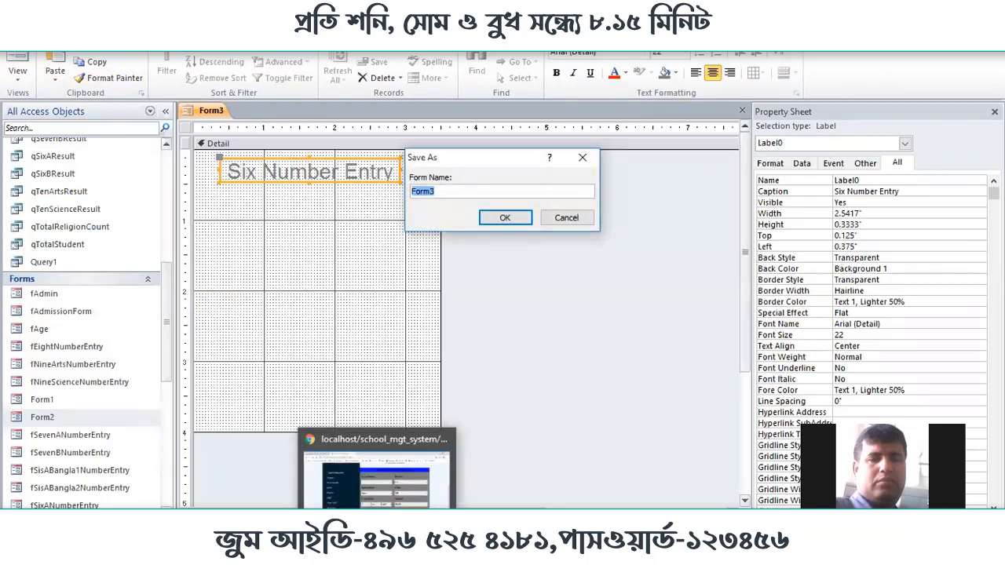
type("Six")
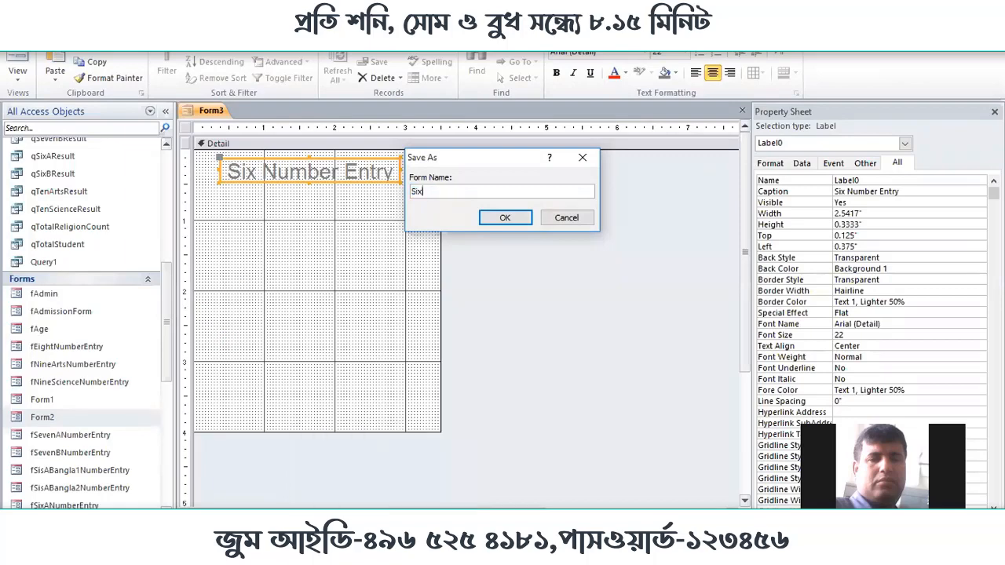
key("Return")
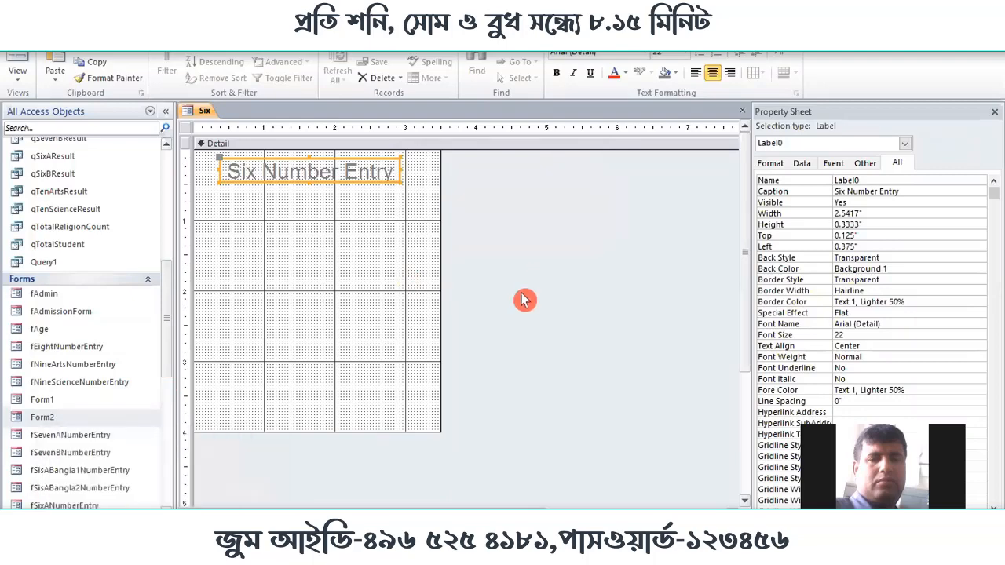
mouse_move(251, 444)
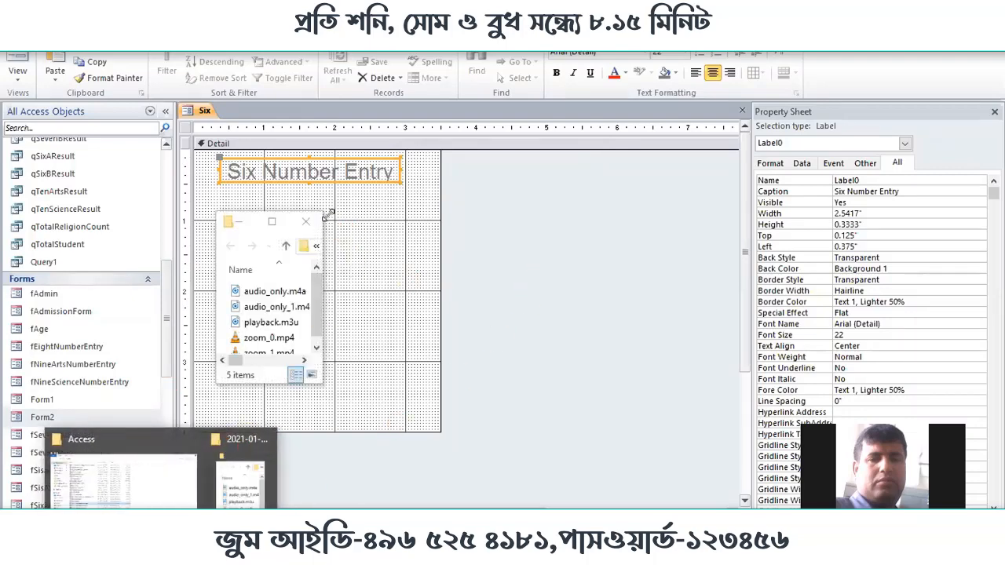
left_click(312, 222)
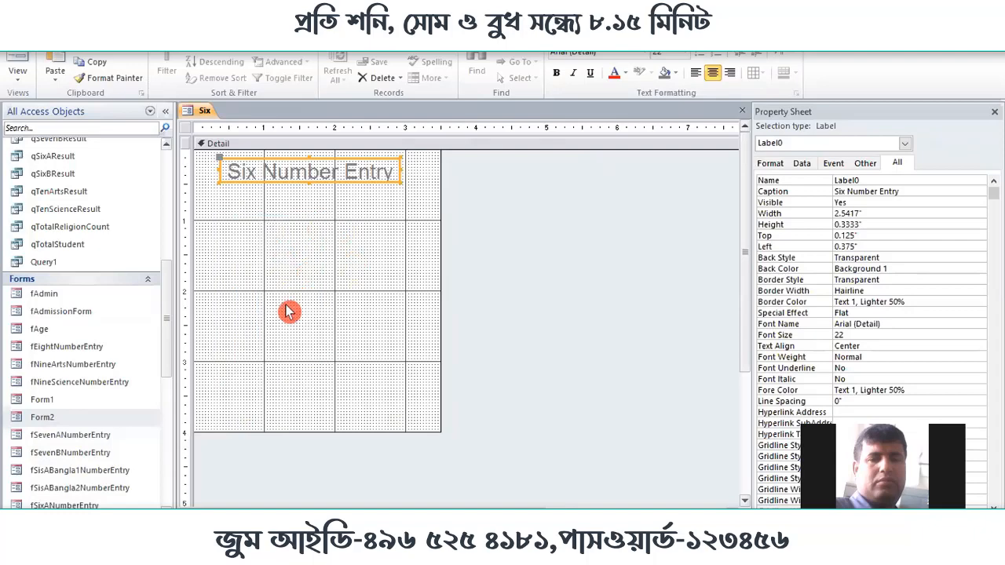
Fill the Detail section's background with the pale blue-gray color #DFE5ED and preview the form in Form View.
right_click(292, 232)
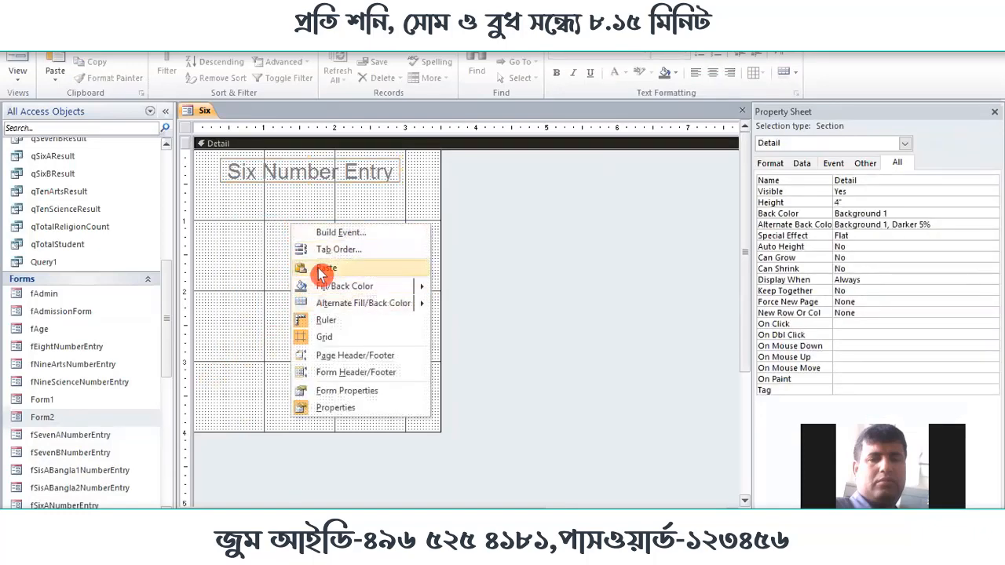
mouse_move(358, 287)
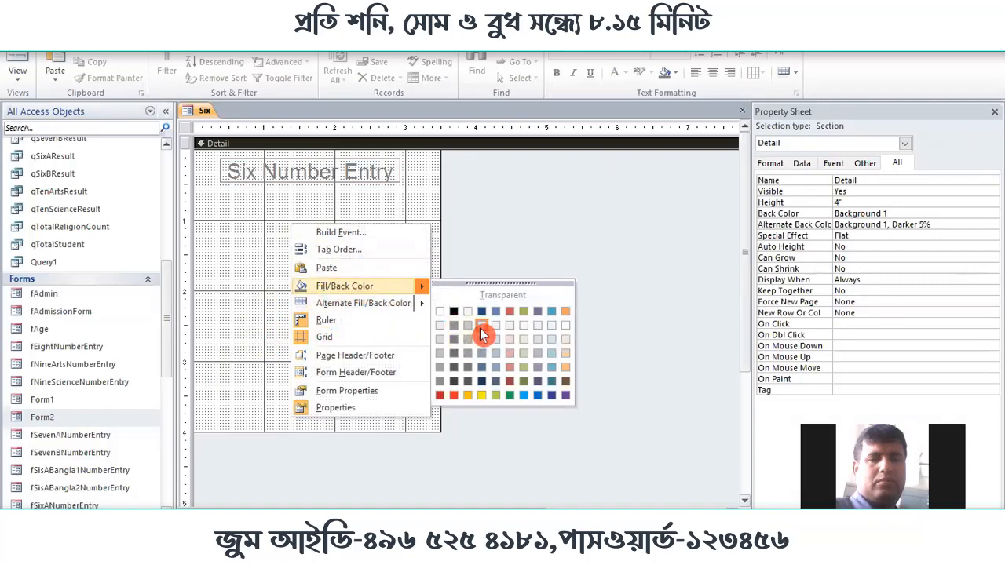
left_click(481, 326)
left_click(17, 77)
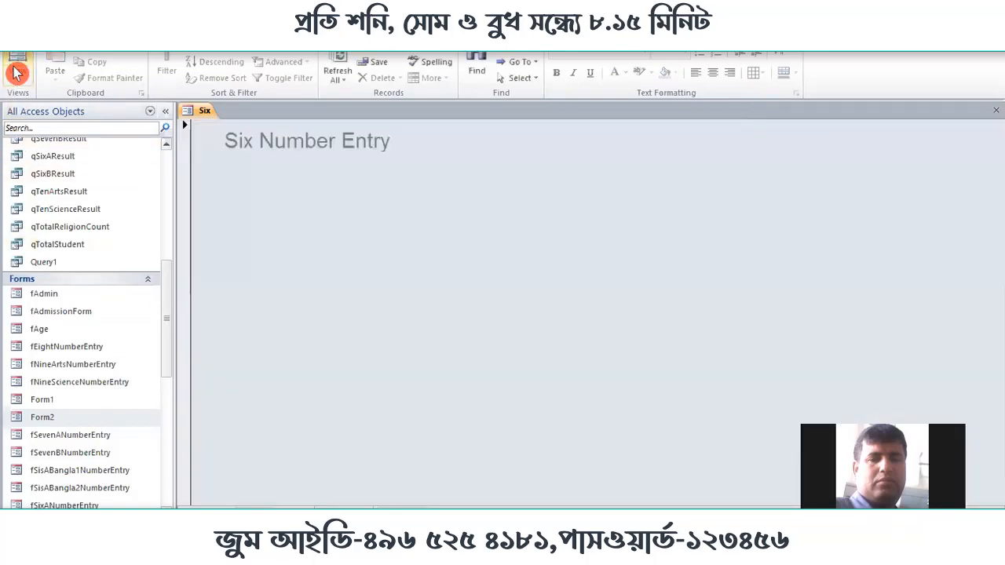
In Design View, set the form's Pop Up and Auto Center properties to Yes and preview it as a movable pop-up window.
right_click(216, 116)
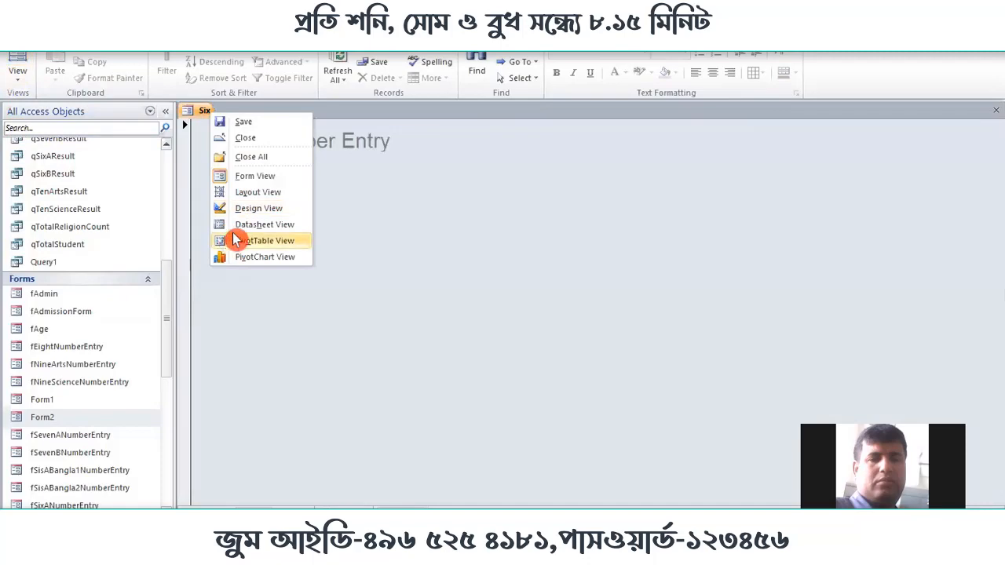
left_click(293, 214)
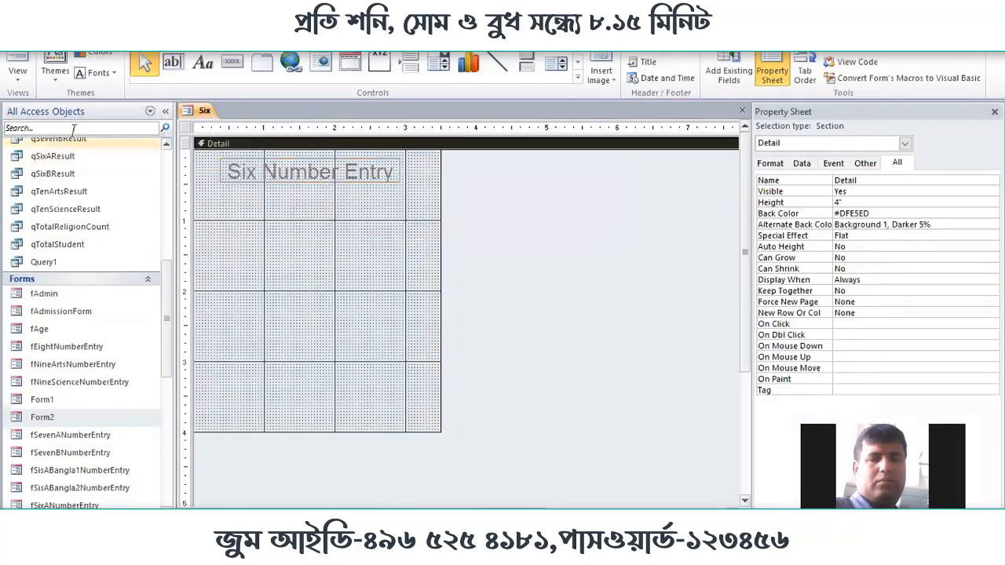
left_click(187, 129)
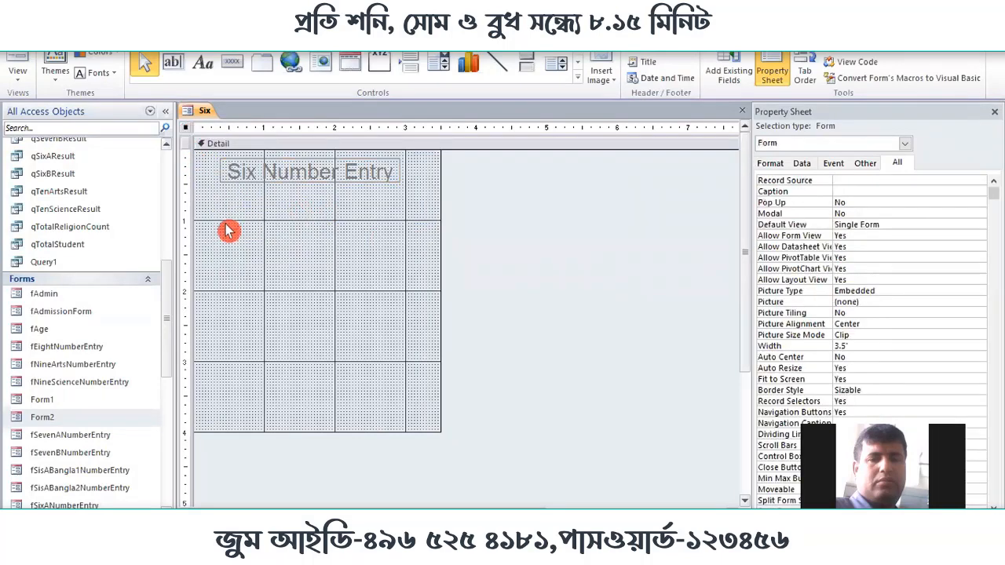
double_click(886, 201)
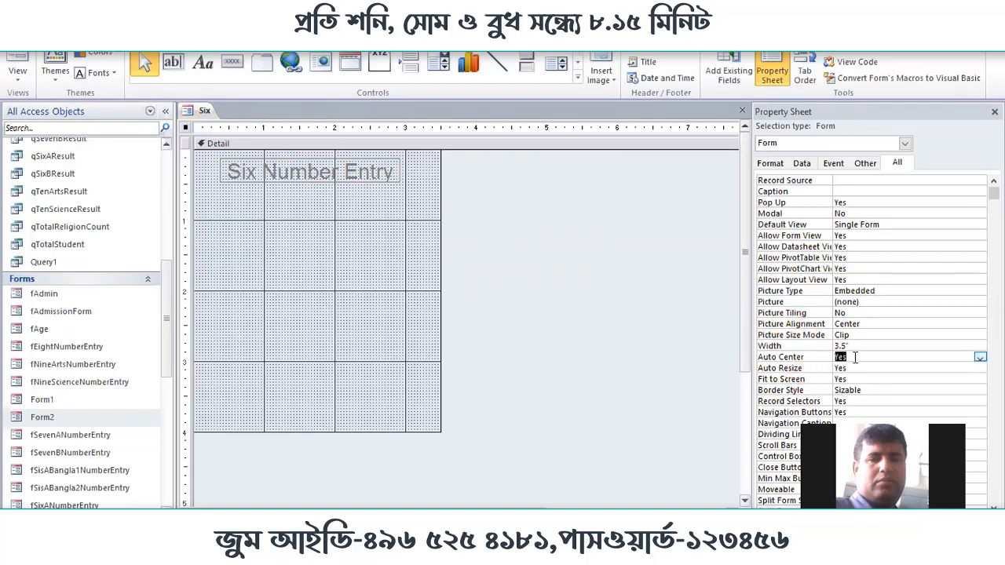
scroll(840, 379, "down", 1)
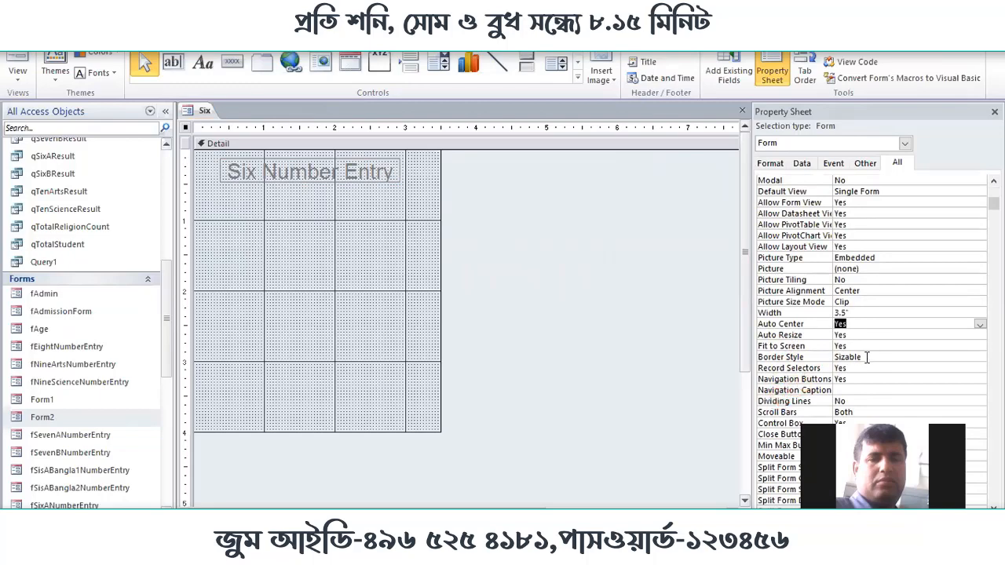
scroll(789, 345, "down", 2)
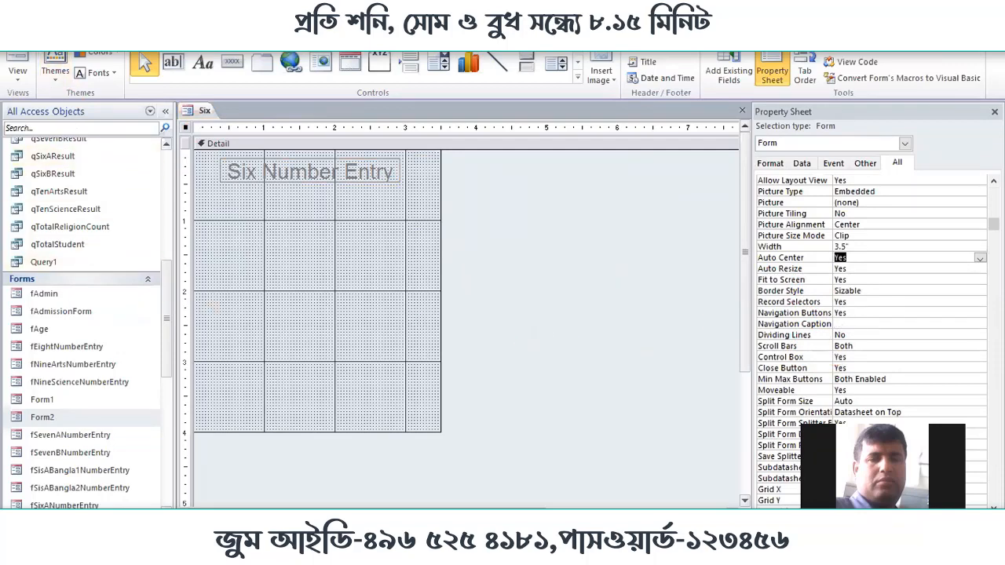
left_click(23, 58)
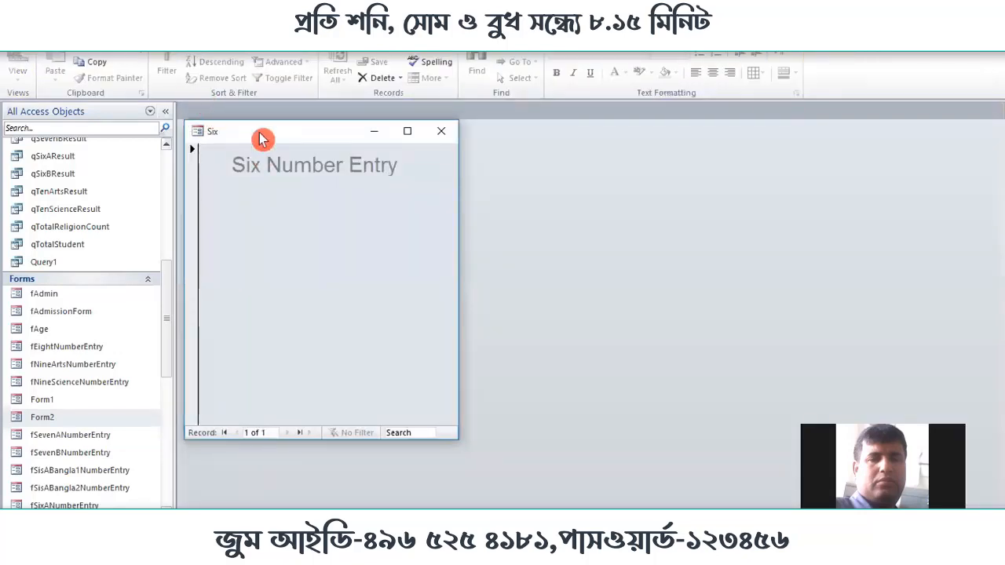
left_click_drag(271, 140, 429, 121)
In Design View, set Record Selectors and Navigation Buttons to No and Scroll Bars to Neither, and preview the form before closing it.
right_click(416, 114)
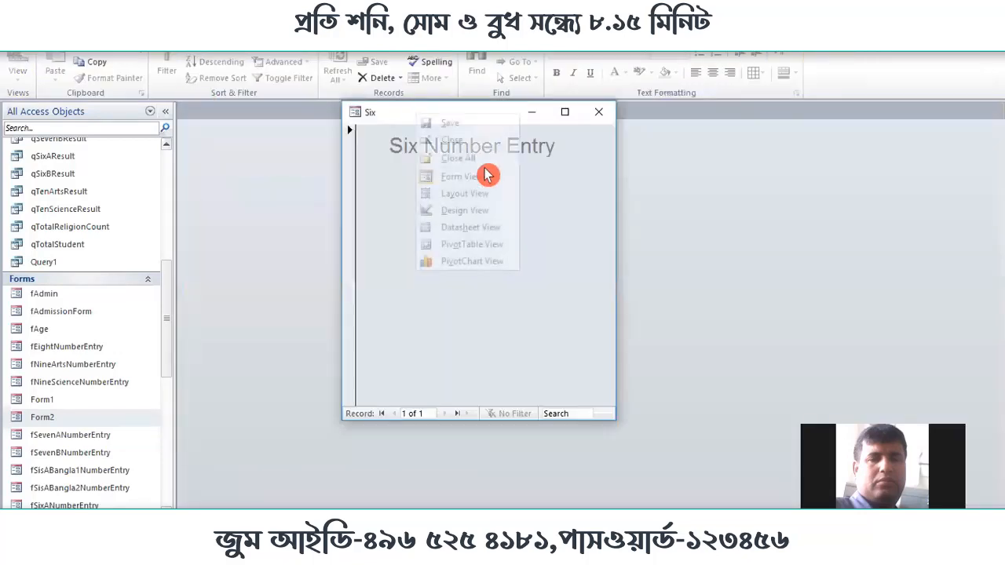
left_click(459, 209)
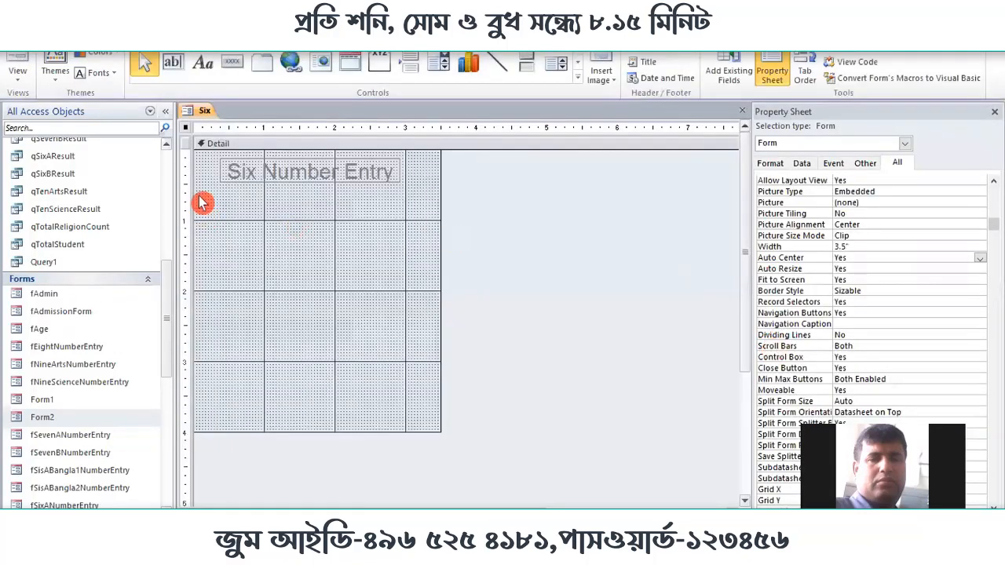
double_click(849, 301)
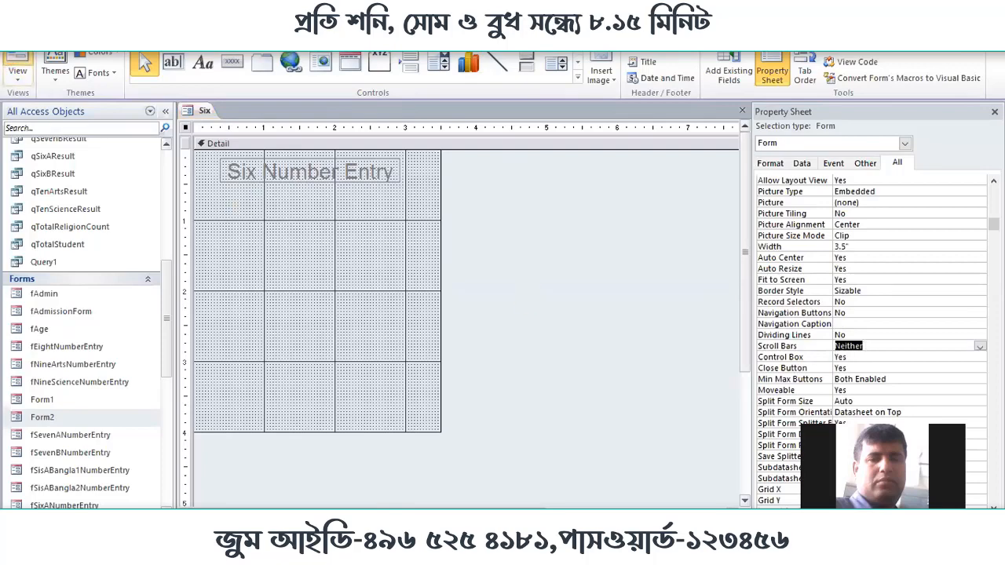
left_click(11, 58)
left_click_drag(231, 139, 533, 120)
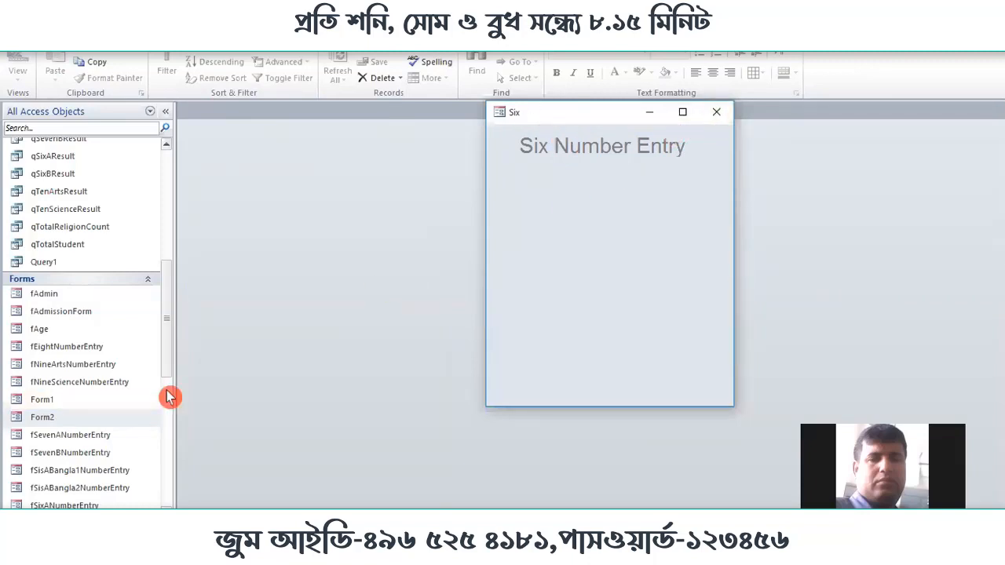
left_click(719, 112)
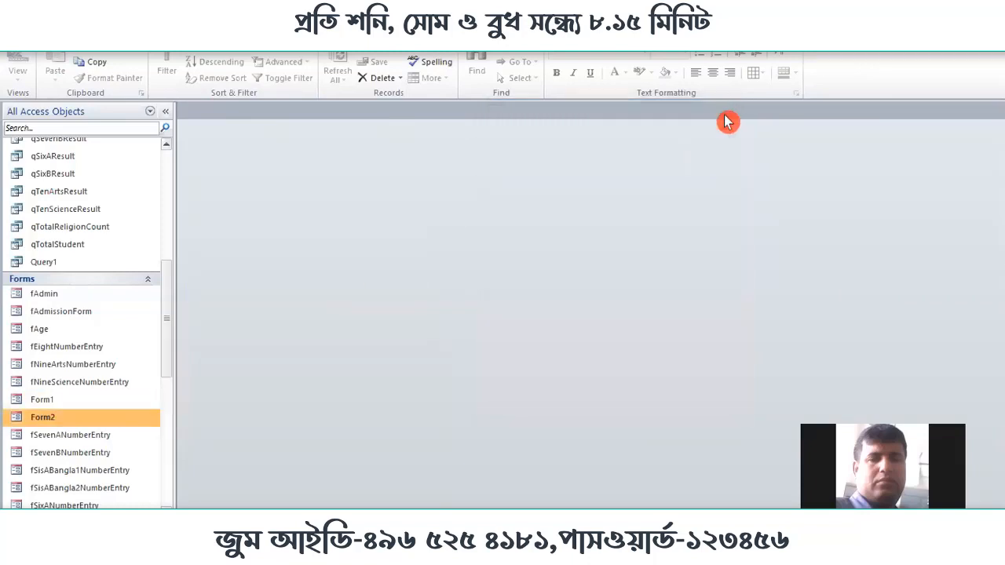
Duplicate the Six form in the Forms list and name the copy "Seven".
scroll(369, 350, "down", 4)
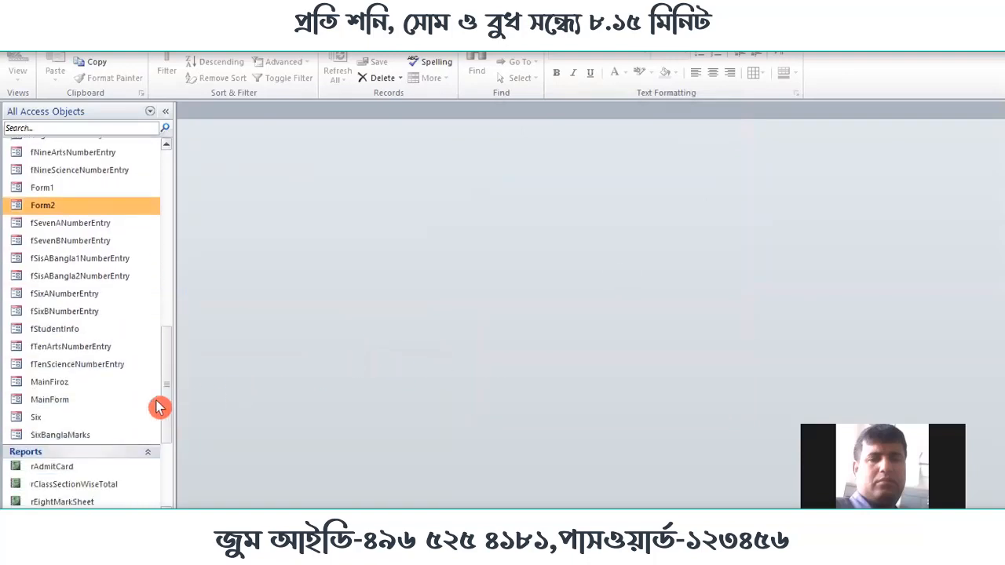
left_click(51, 418)
right_click(51, 417)
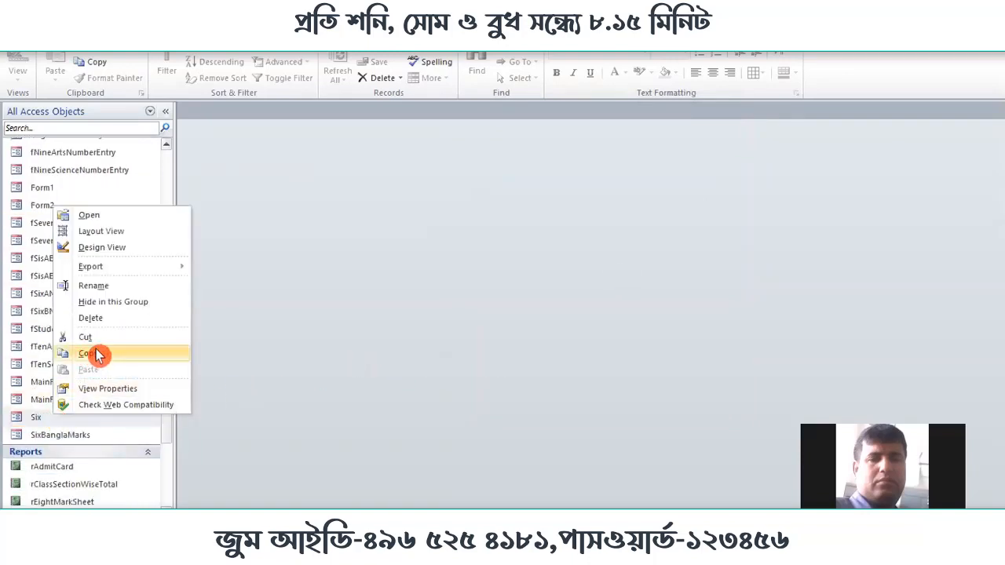
left_click(97, 352)
right_click(111, 329)
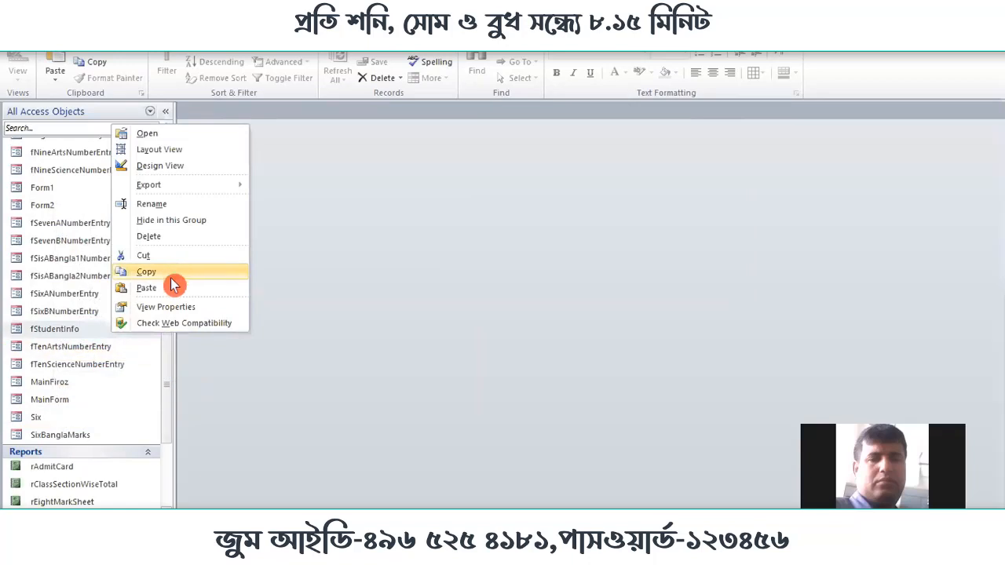
left_click(167, 286)
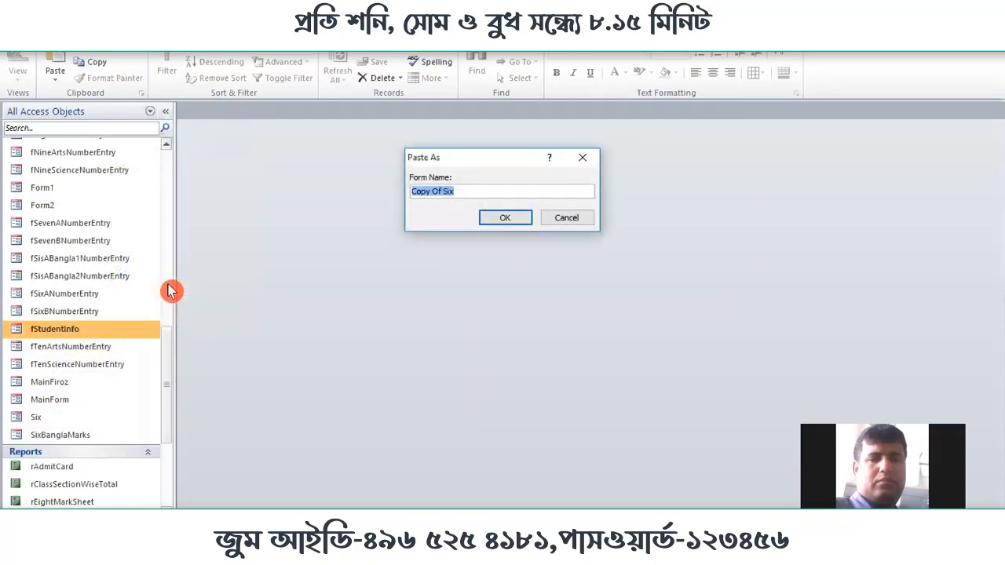
type("Seven")
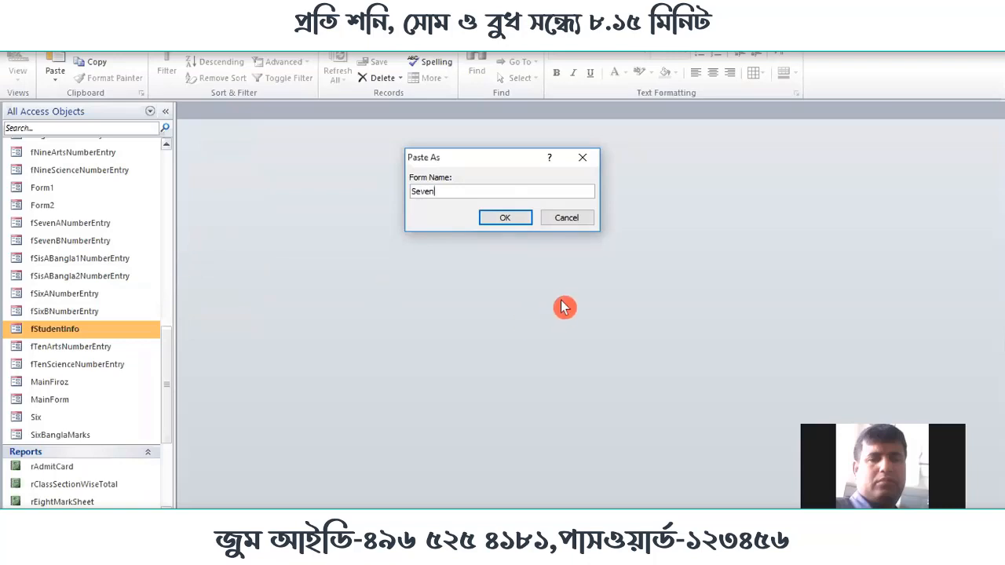
left_click(508, 219)
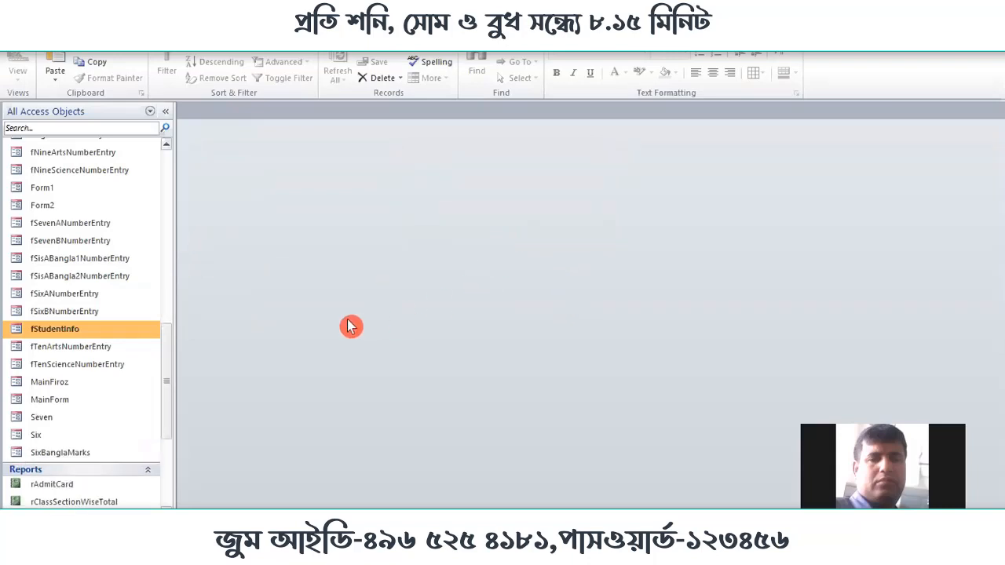
Paste another copy of the Six form and name it "Eight".
key("ctrl+v")
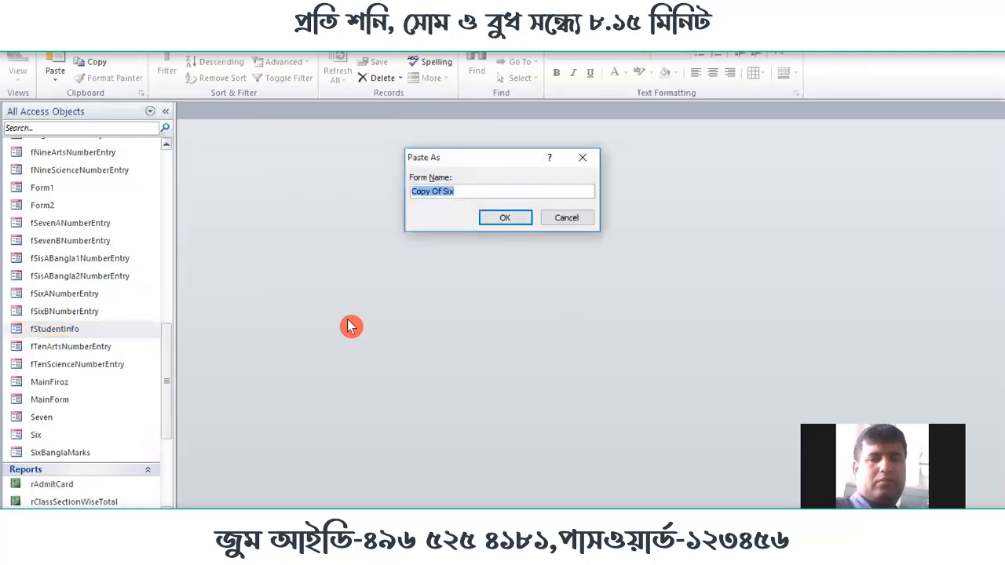
type("Eight")
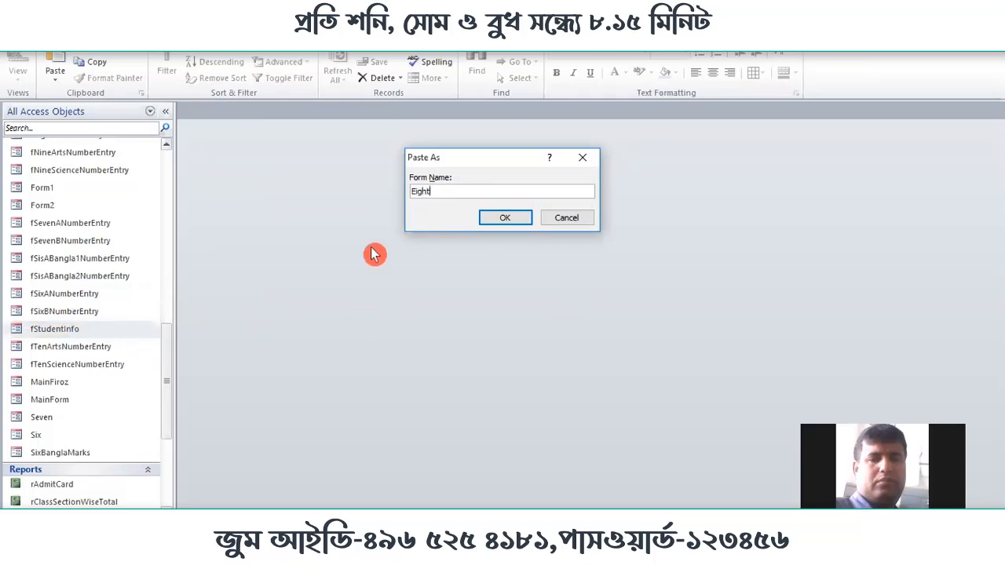
left_click(506, 219)
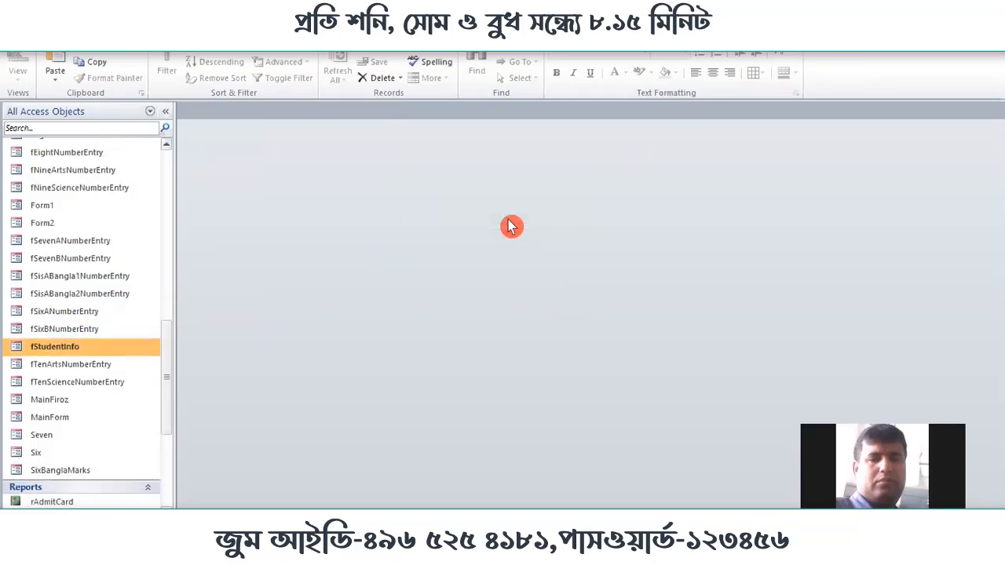
left_click(150, 491)
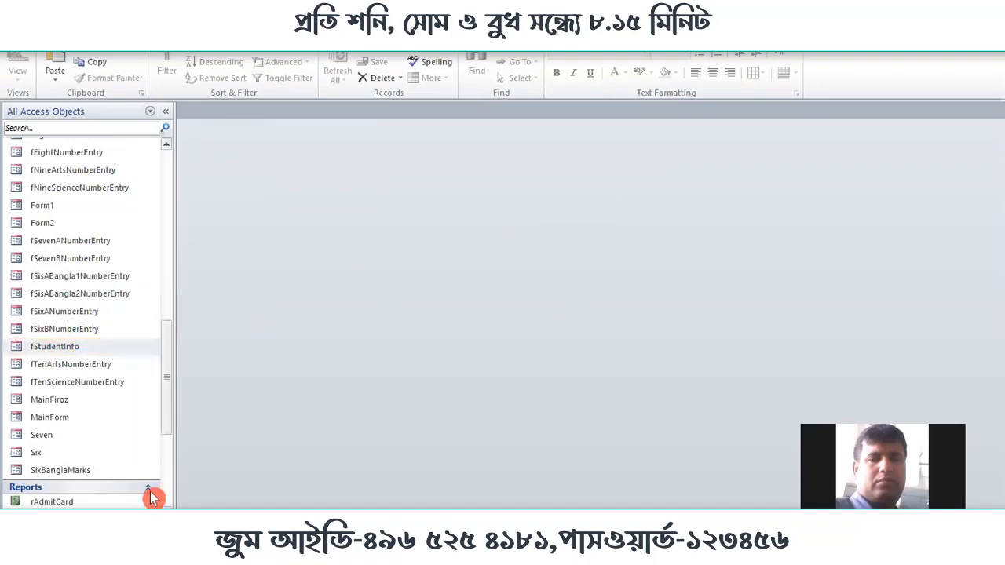
Open the Six form in Design View, color the title label's text dark blue #2F3699, and preview it in Form View.
left_click(49, 455)
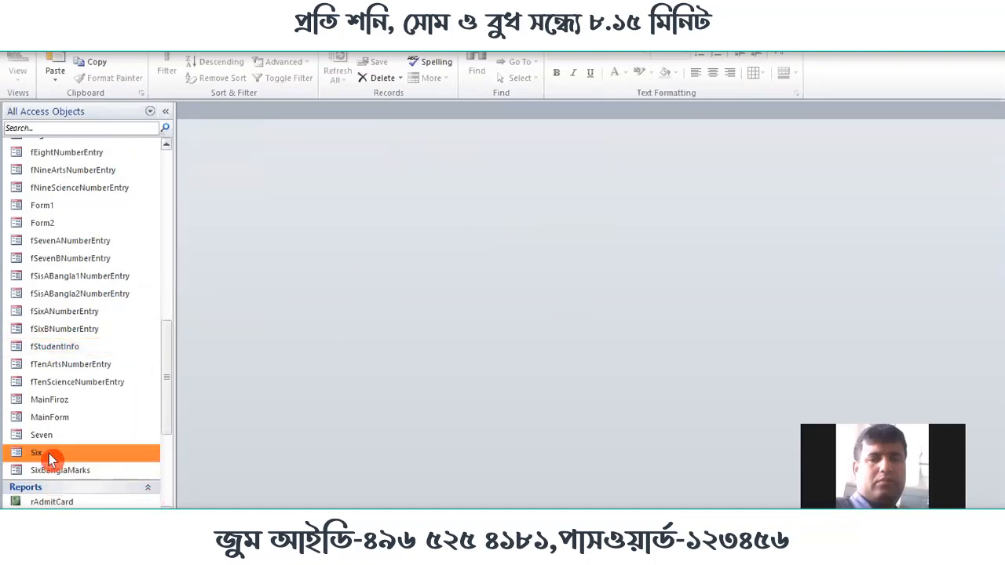
right_click(51, 454)
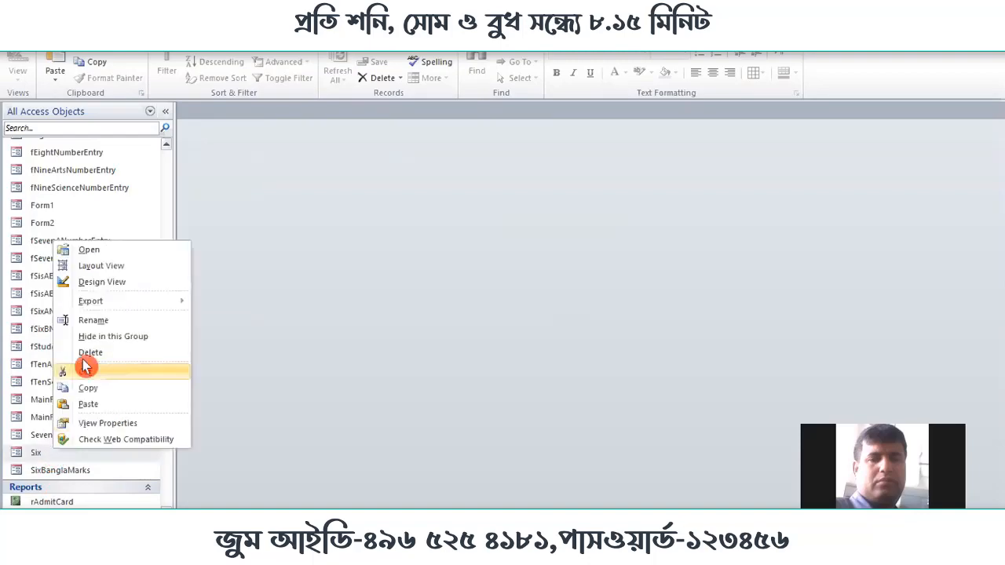
left_click(102, 282)
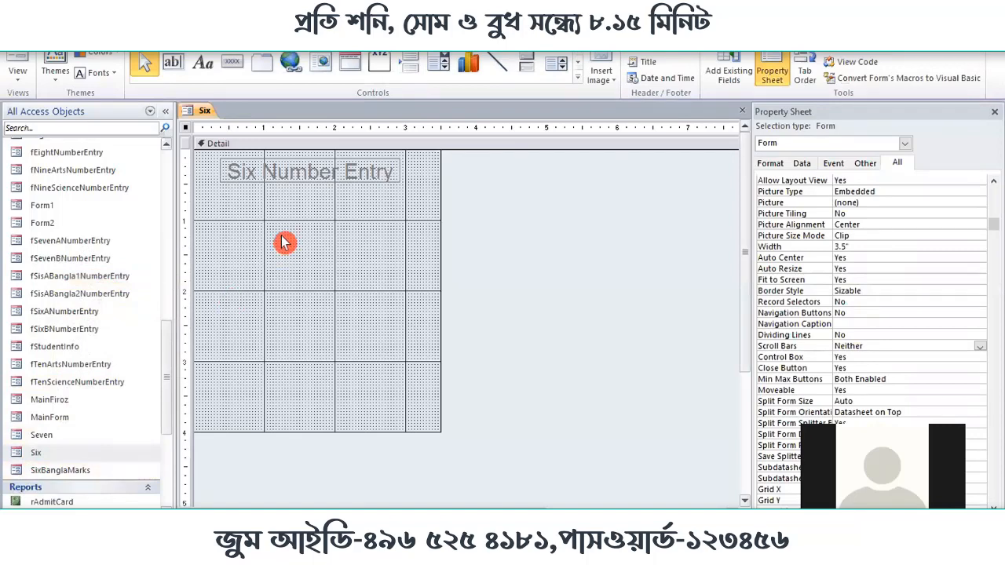
left_click(290, 179)
right_click(289, 179)
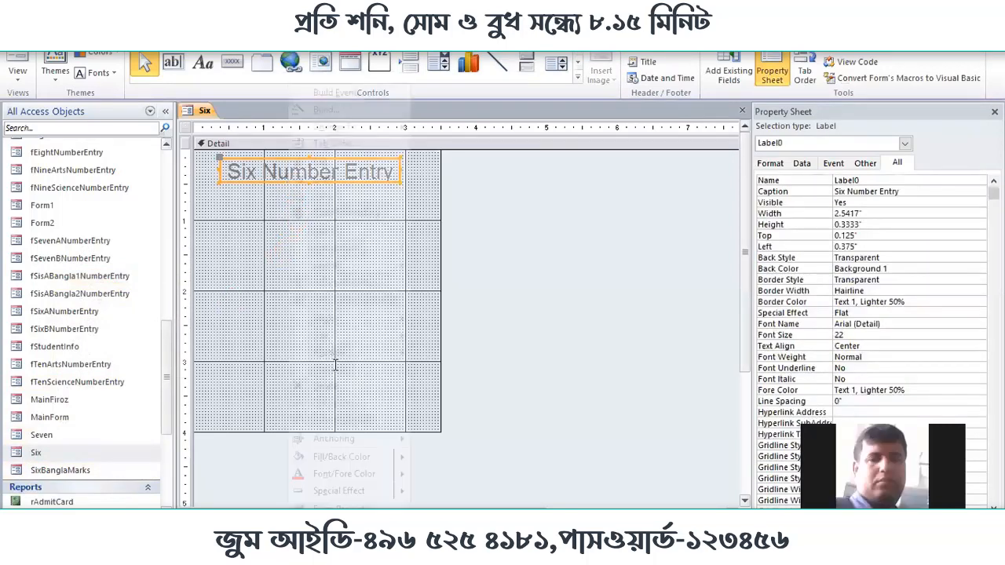
mouse_move(341, 474)
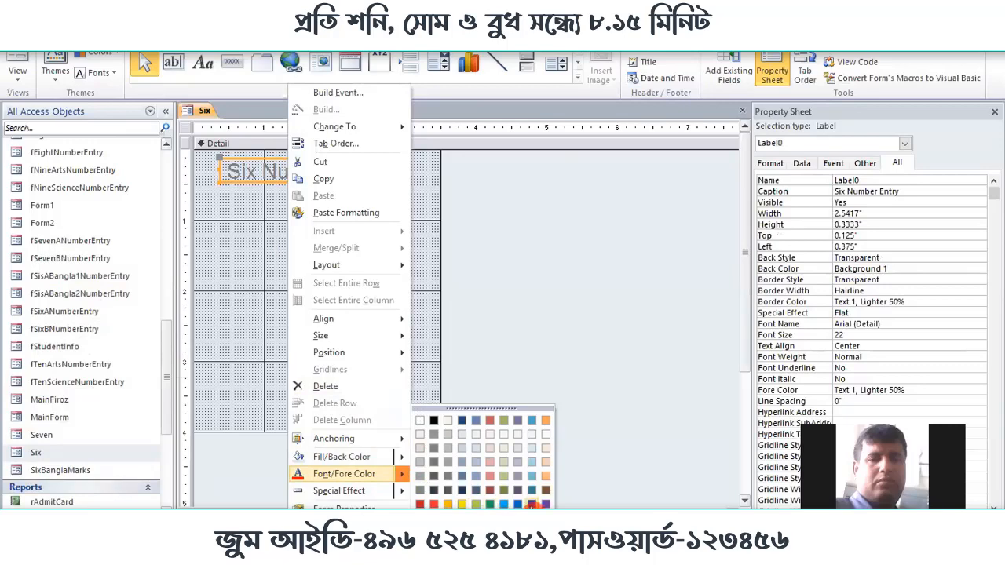
left_click(532, 503)
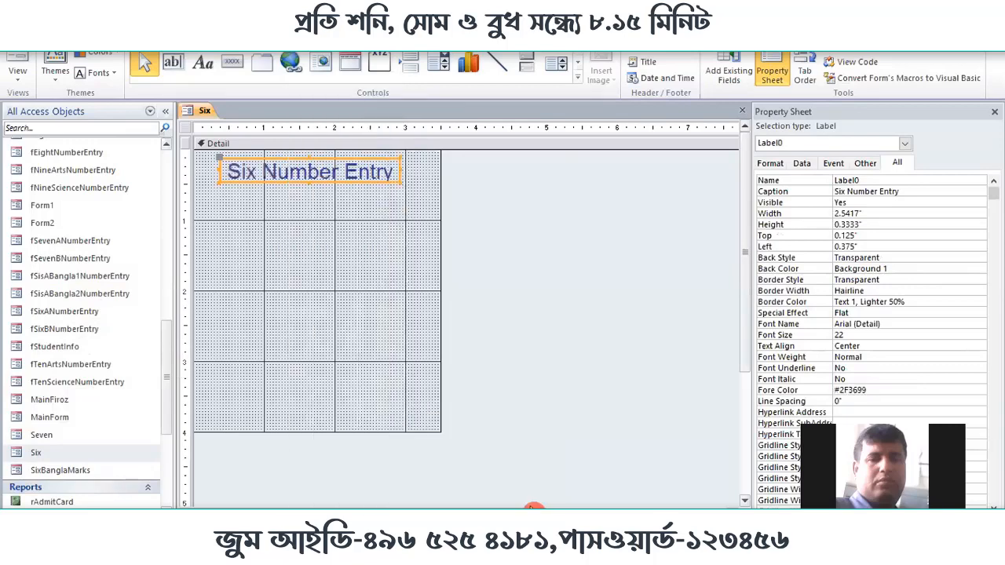
left_click(23, 72)
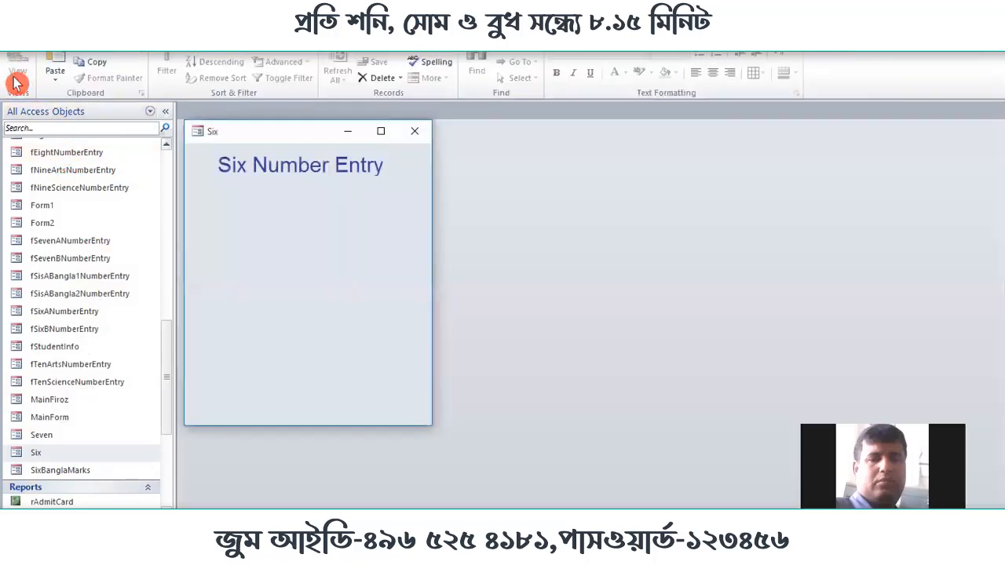
In Design View, add a horizontal line just below the title, widen it to 3", and preview the form.
right_click(284, 271)
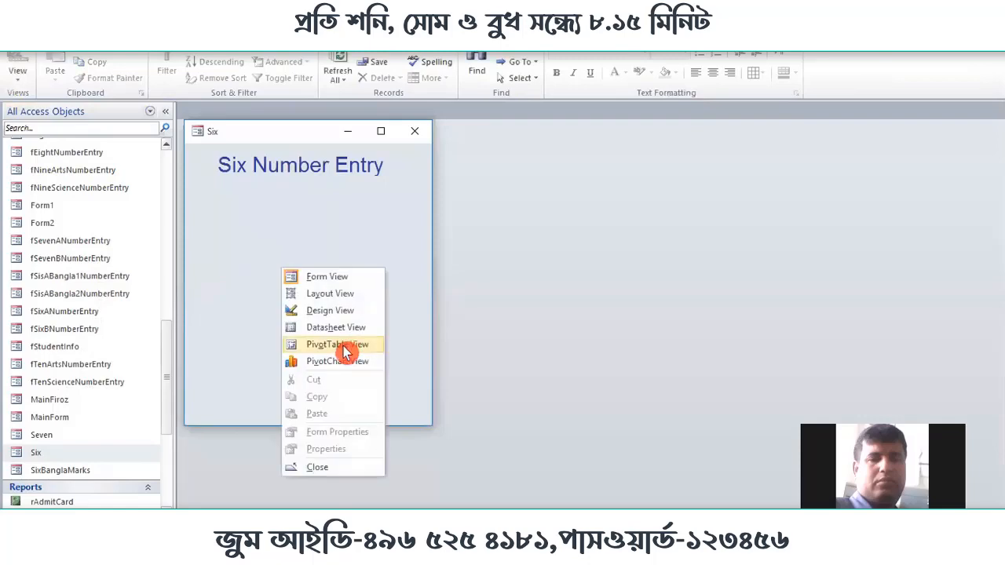
left_click(331, 312)
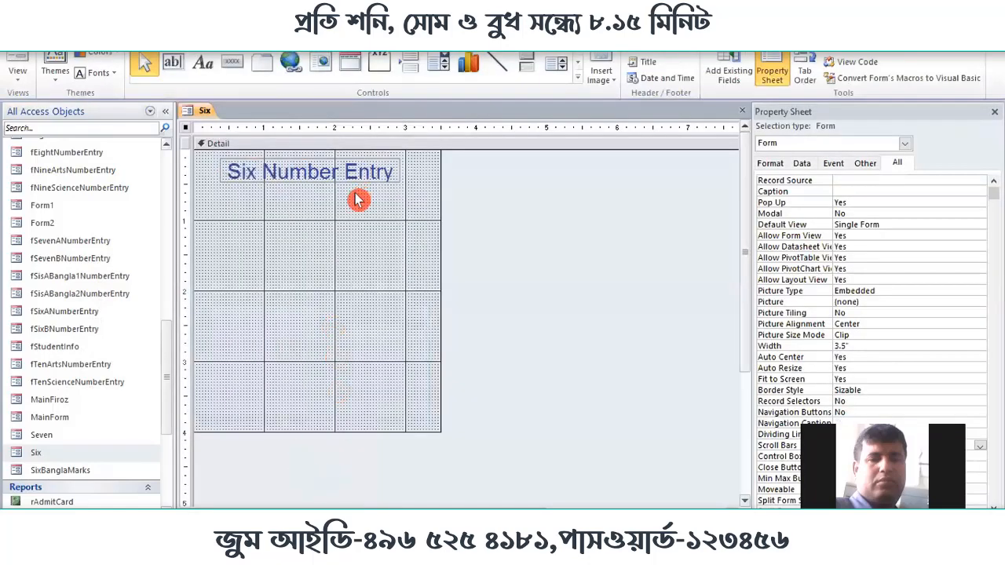
left_click(496, 63)
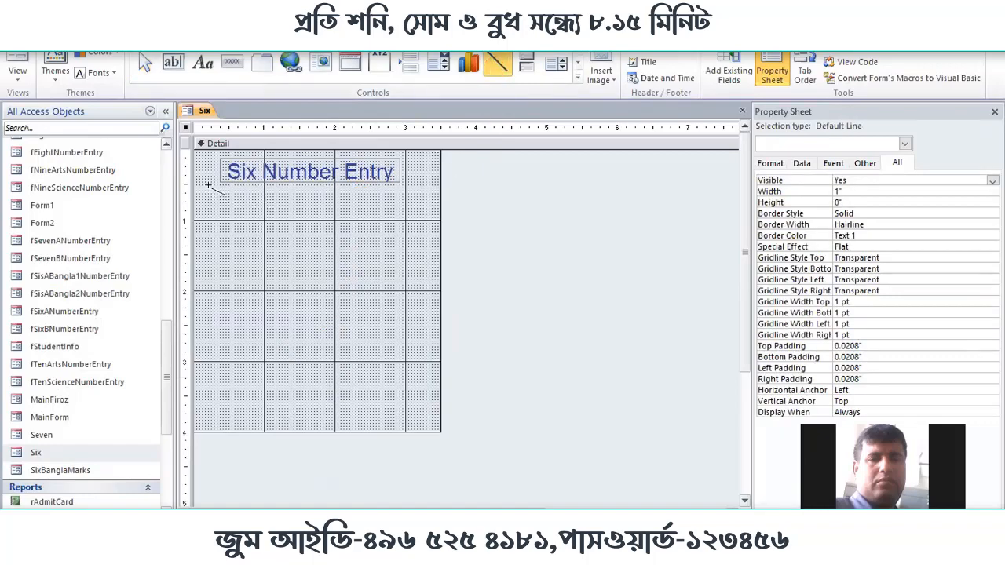
left_click(207, 185)
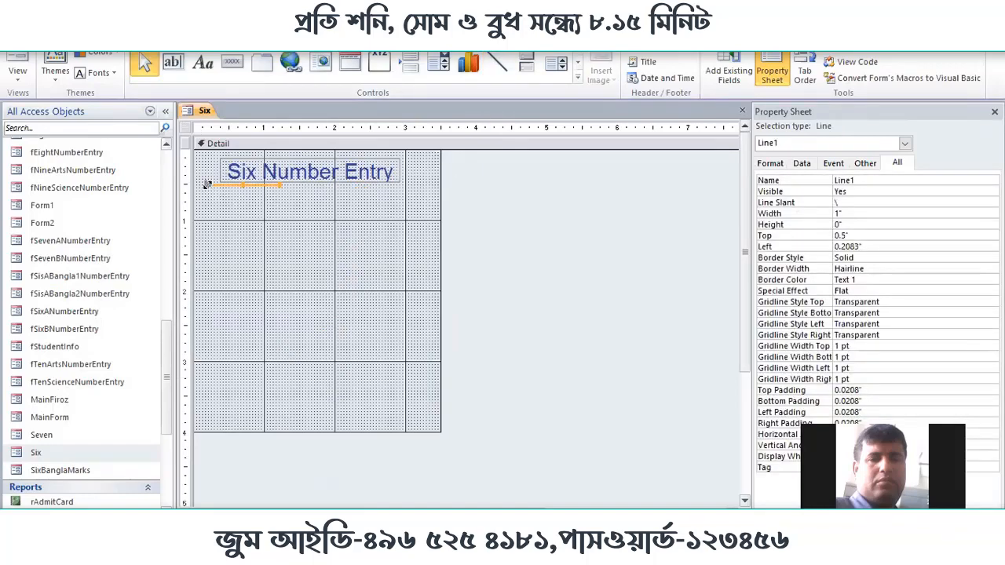
key("shift+Right")
key("shift+Right")
key("shift+Right")
key("shift+Right")
key("shift+Right")
key("shift+Right")
key("shift+Right")
key("shift+Right")
key("shift+Right")
key("shift+Right")
key("shift+Right")
key("shift+Right")
key("shift+Right")
key("shift+Right")
key("shift+Right")
key("shift+Right")
key("shift+Right")
key("shift+Right")
key("shift+Right")
key("shift+Right")
key("shift+Right")
key("shift+Right")
key("shift+Right")
key("shift+Right")
key("shift+Right")
key("shift+Right")
key("shift+Right")
key("shift+Right")
key("shift+Right")
key("shift+Right")
left_click(17, 67)
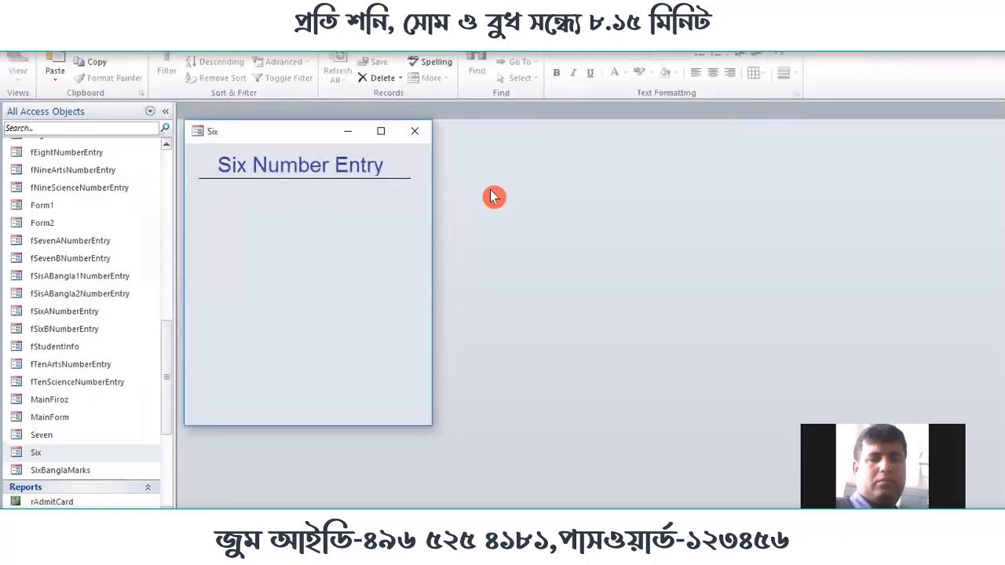
Reopen the Six form in Design View and select the line under the title.
right_click(289, 149)
left_click(322, 190)
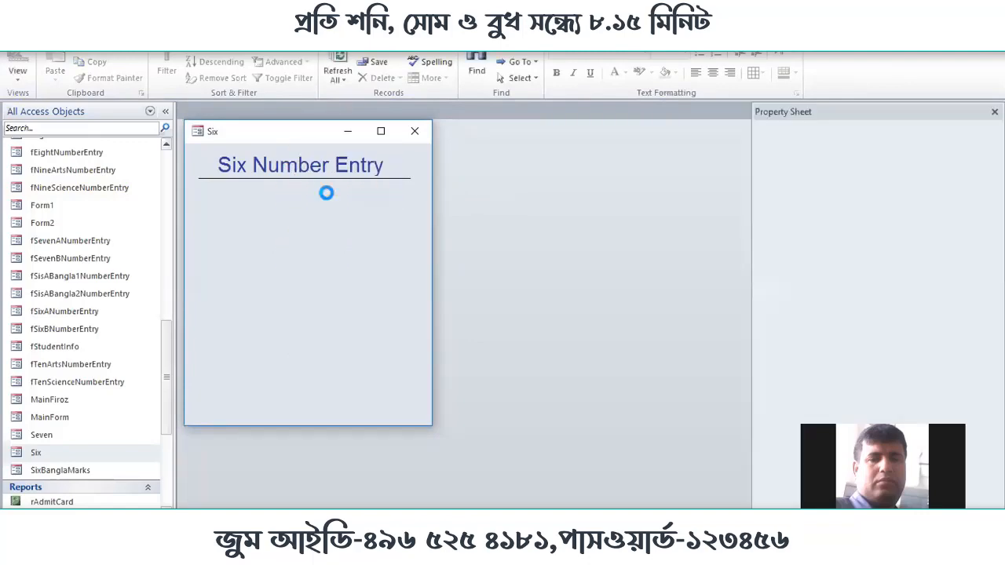
left_click(336, 186)
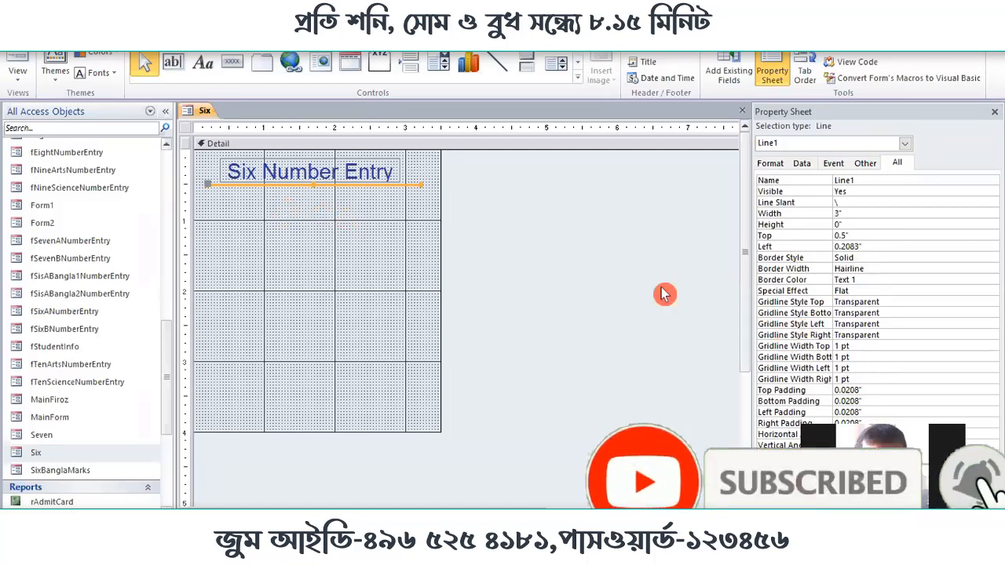
right_click(265, 188)
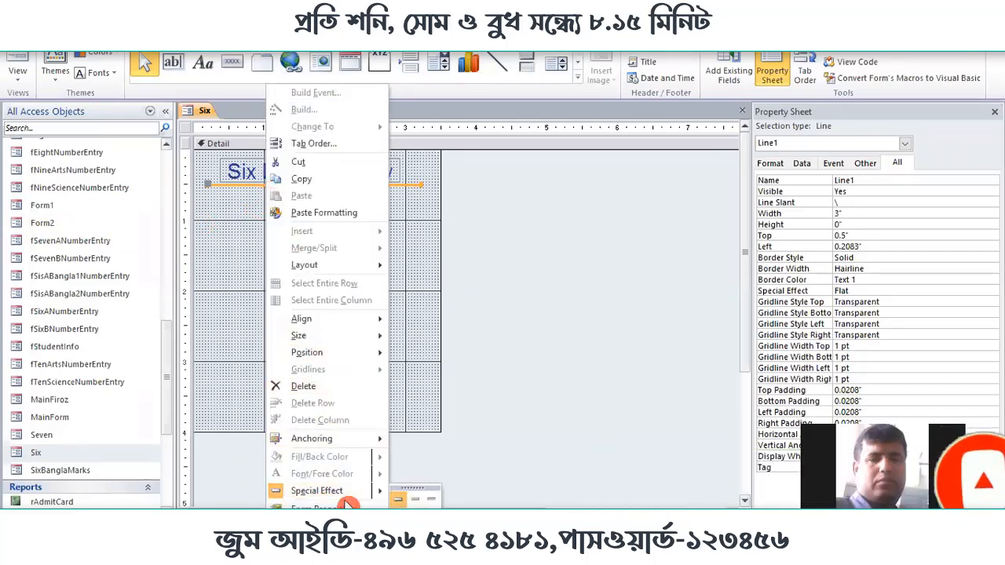
left_click(522, 250)
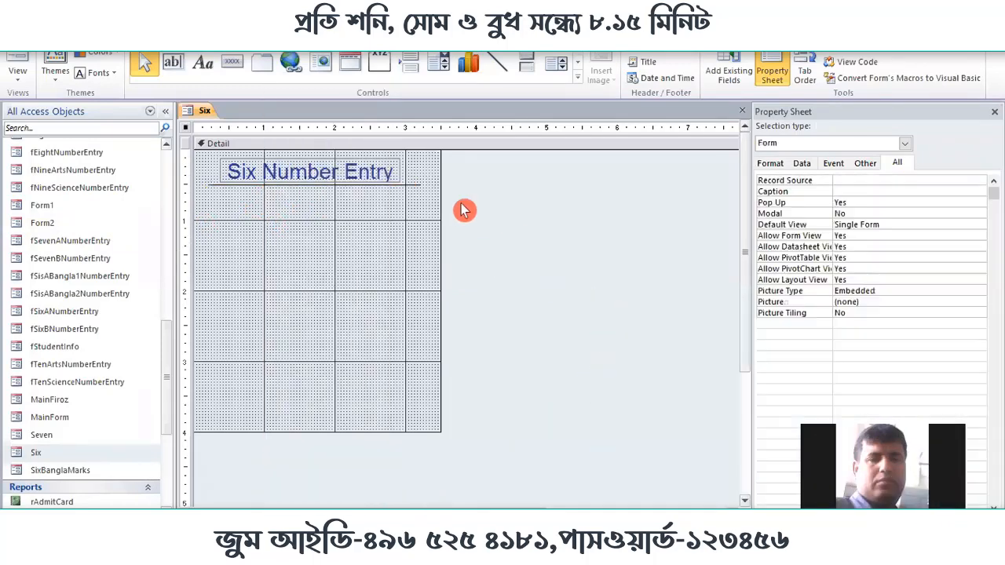
left_click(416, 192)
left_click(414, 189)
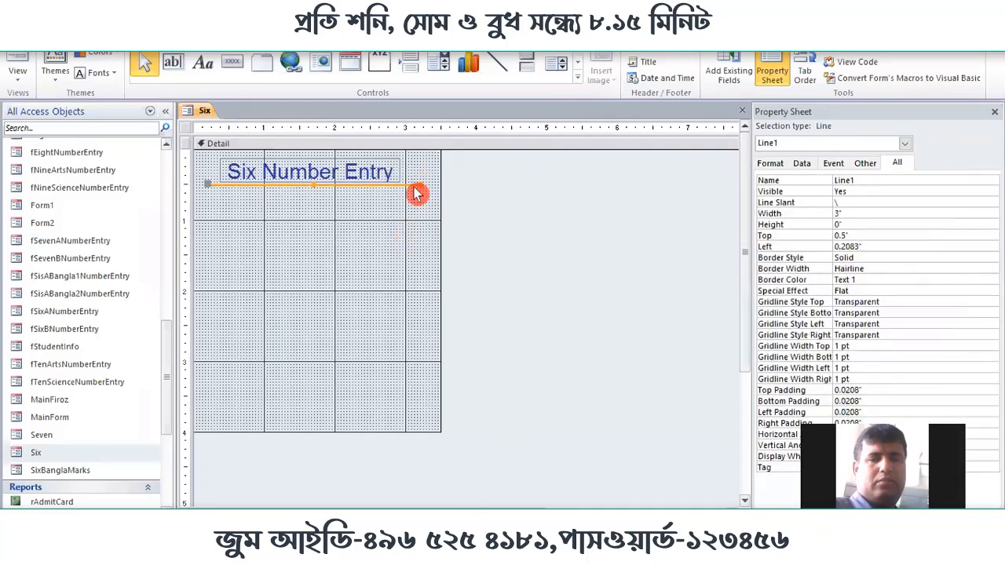
Set the border width of the line under the title to 2 pt.
left_click(841, 213)
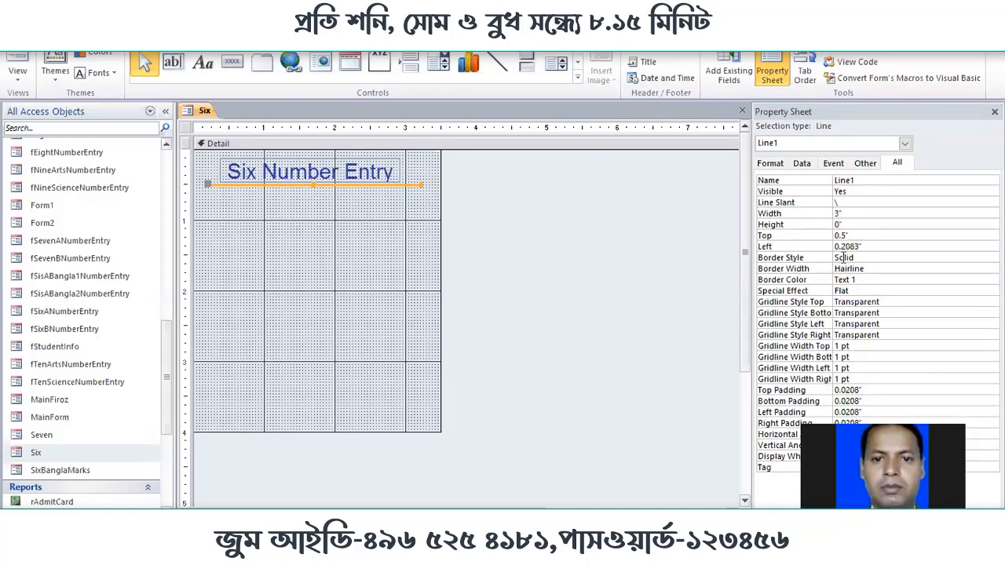
left_click(897, 379)
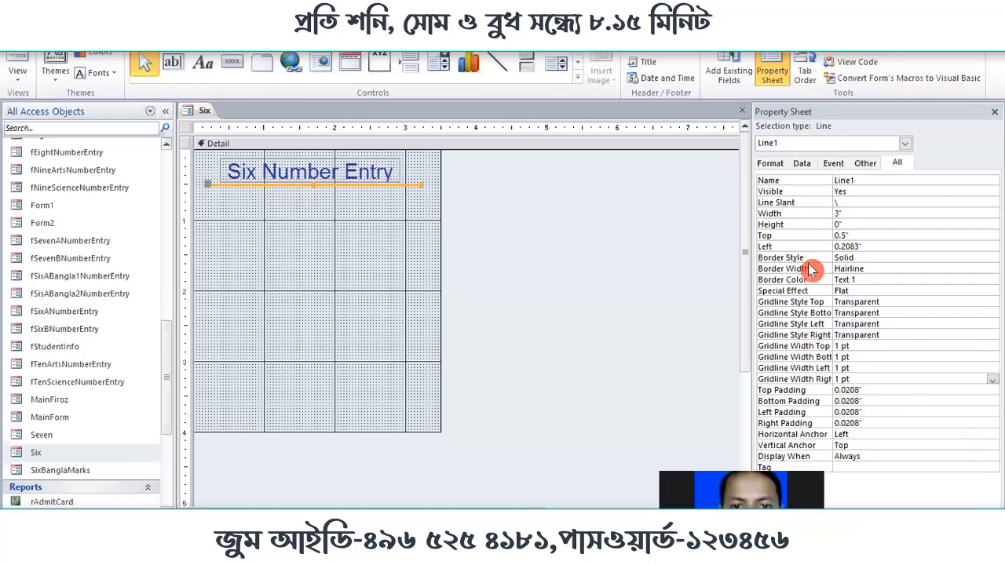
left_click(870, 165)
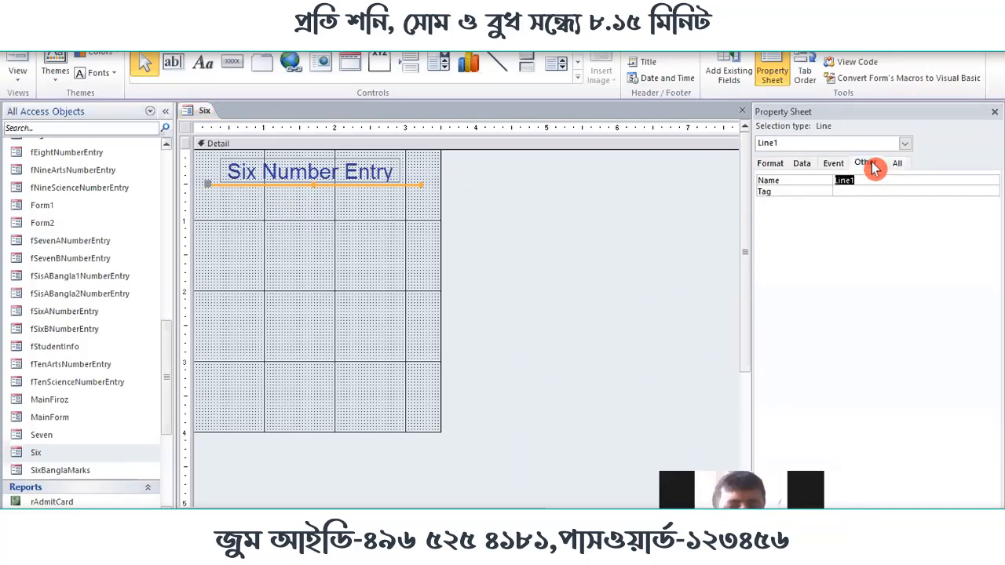
left_click(837, 169)
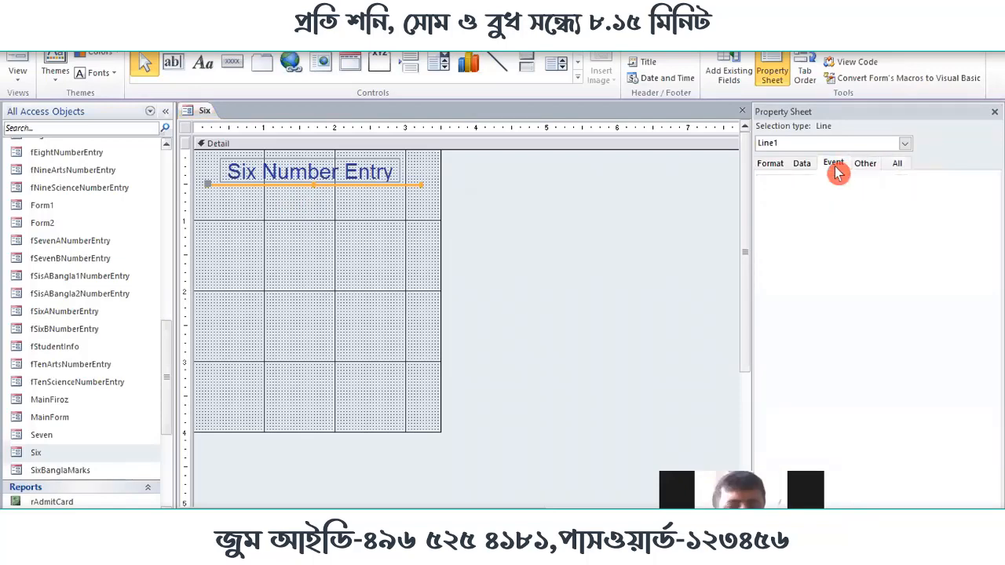
left_click(770, 163)
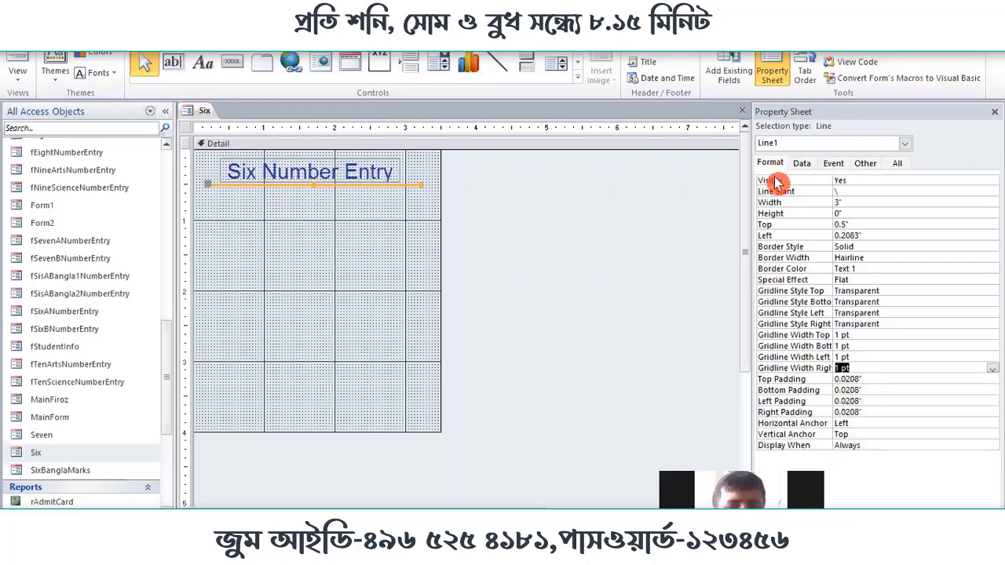
left_click(857, 247)
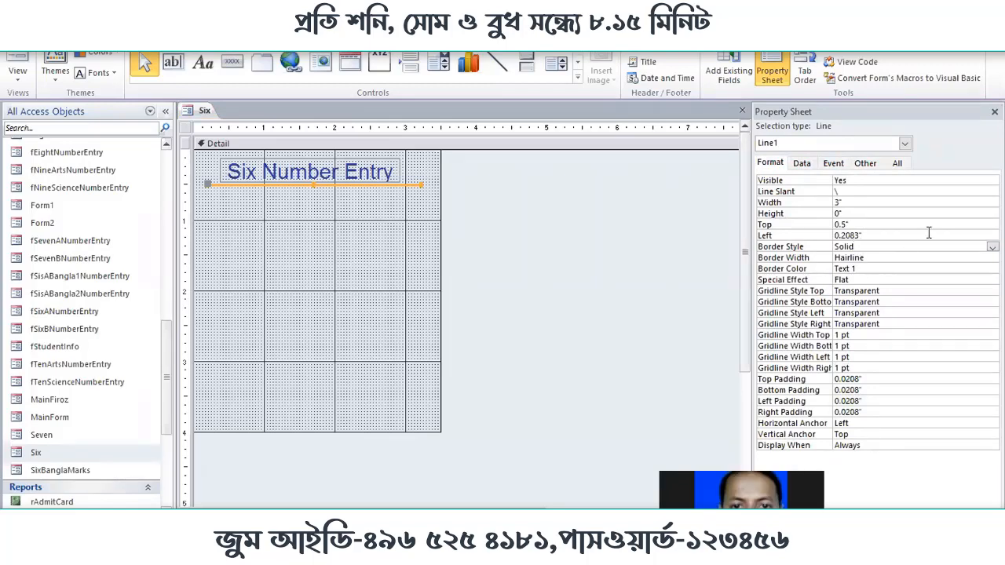
left_click(993, 246)
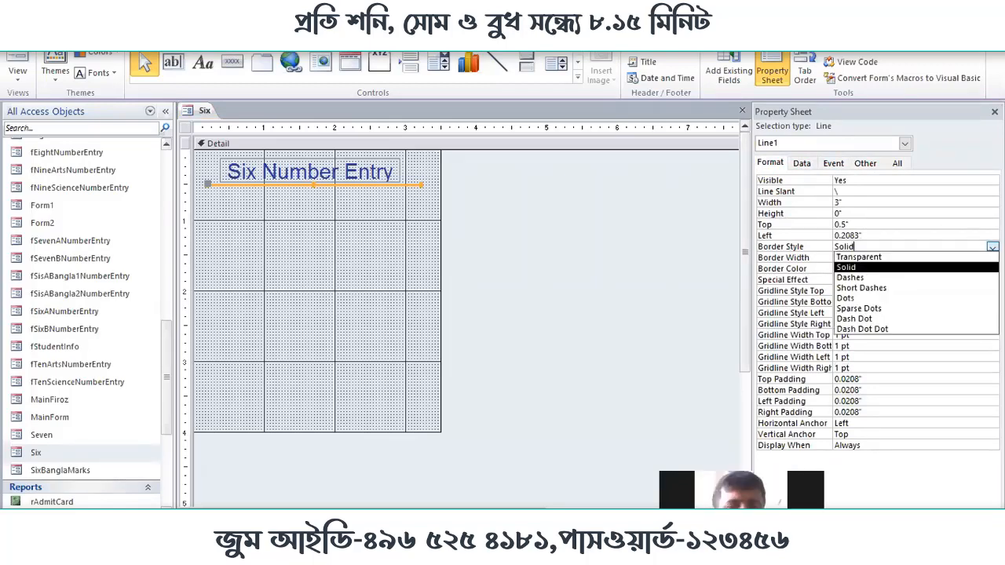
left_click(992, 247)
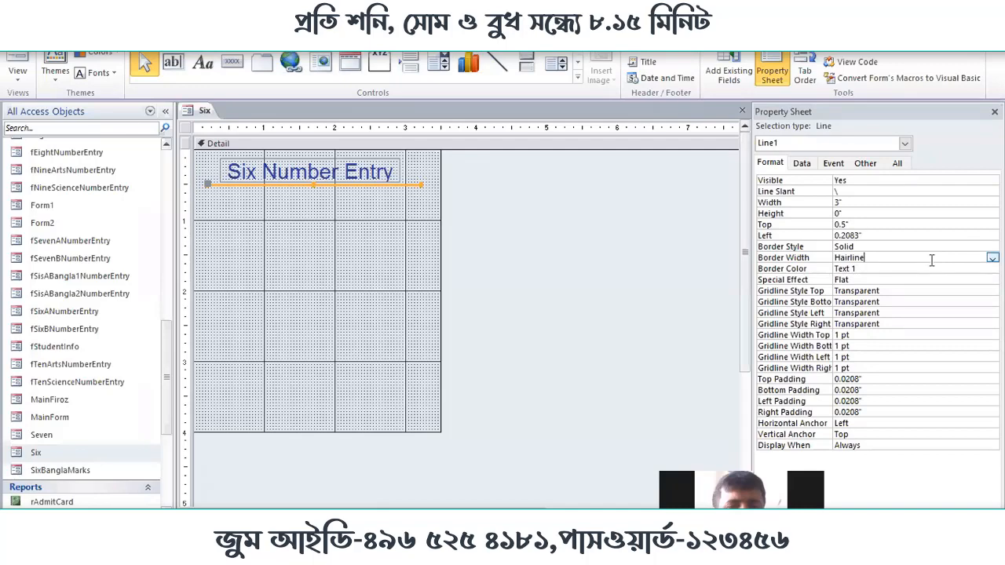
left_click(992, 257)
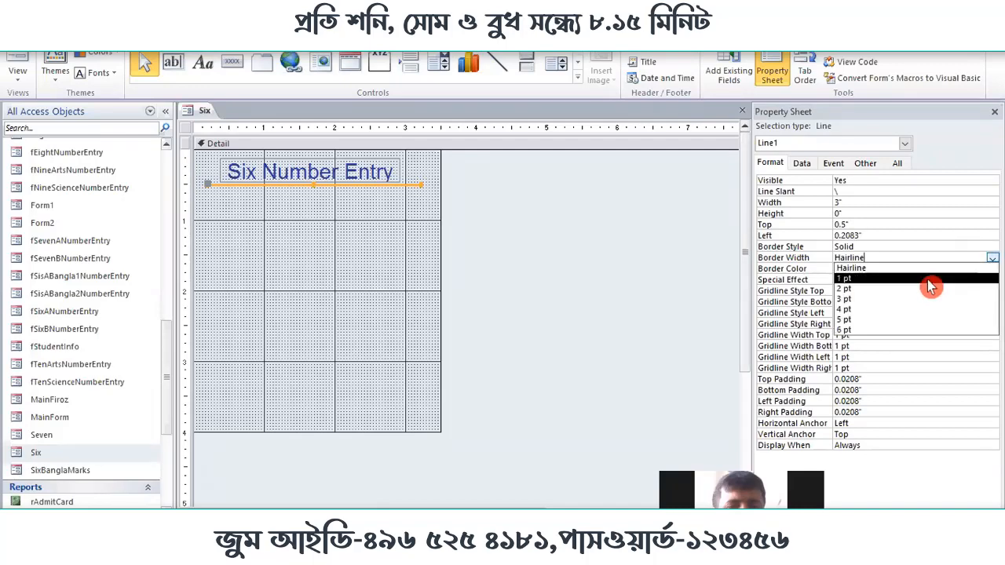
left_click(896, 291)
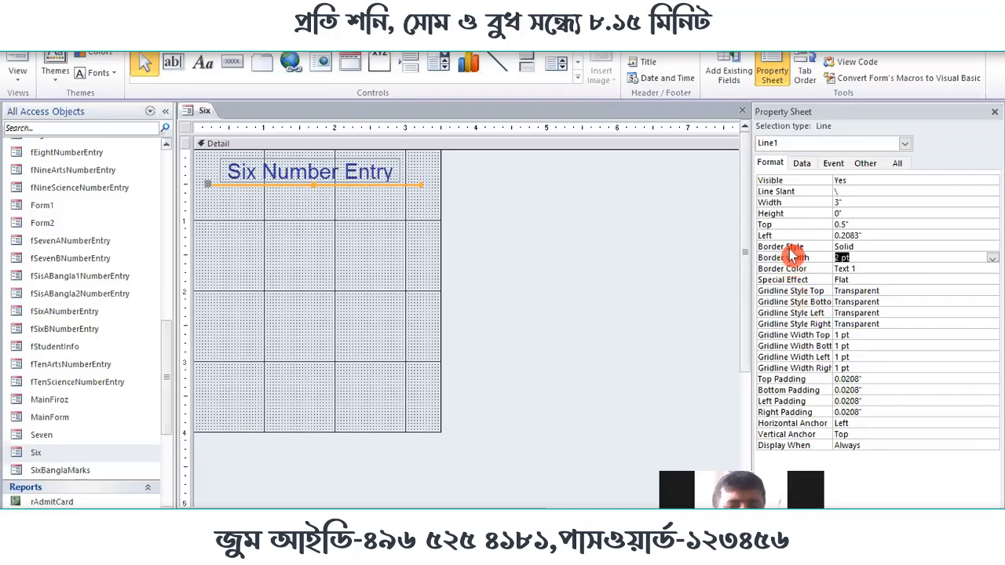
Set the line's border color to red #ED1C24 and preview the form before returning to Design View.
left_click(863, 267)
left_click(986, 270)
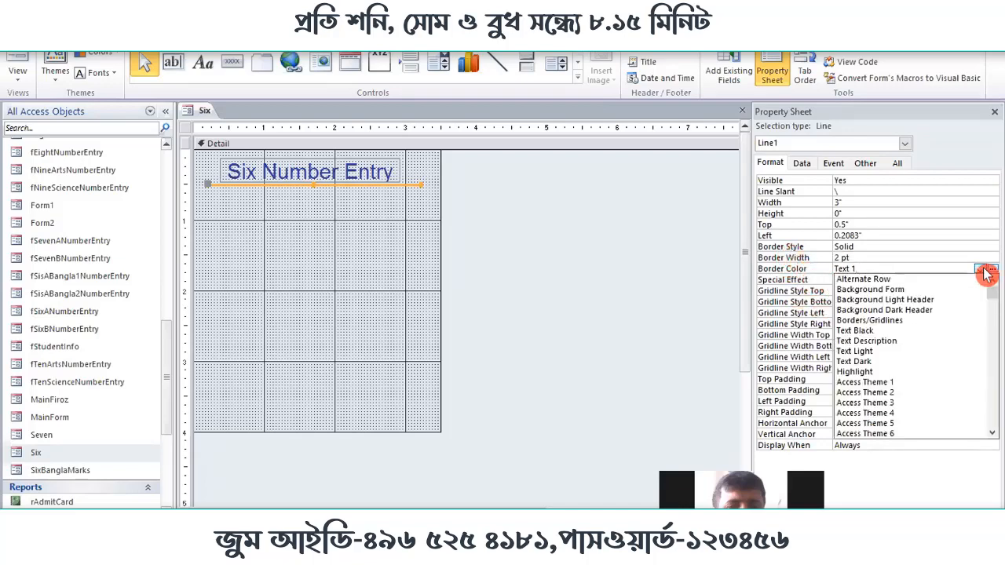
left_click(989, 270)
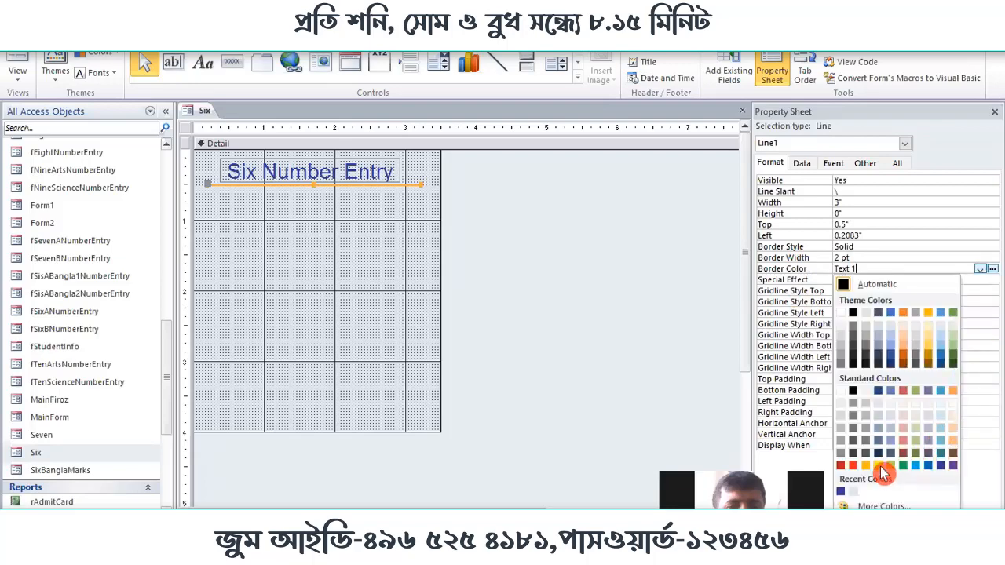
left_click(841, 467)
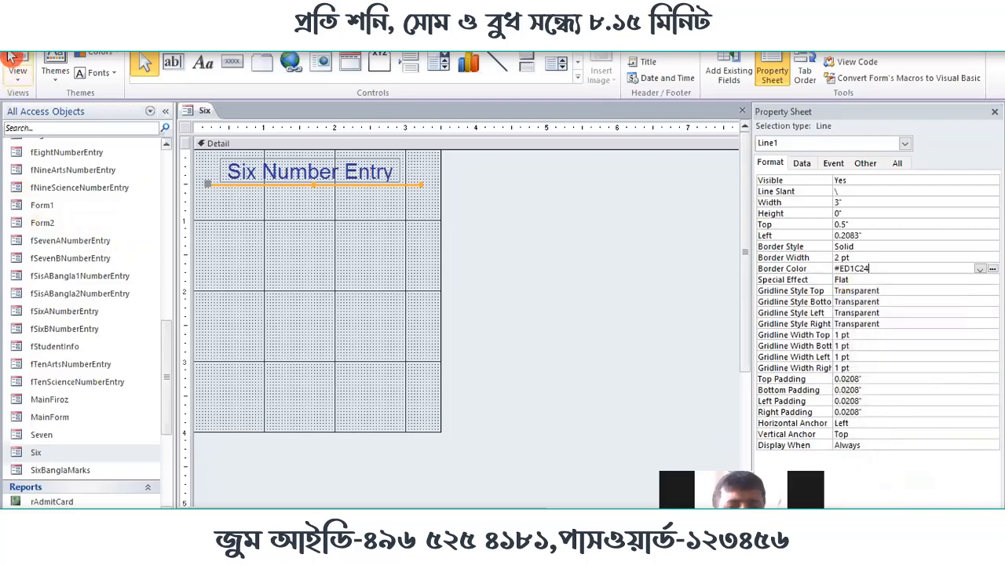
left_click(11, 60)
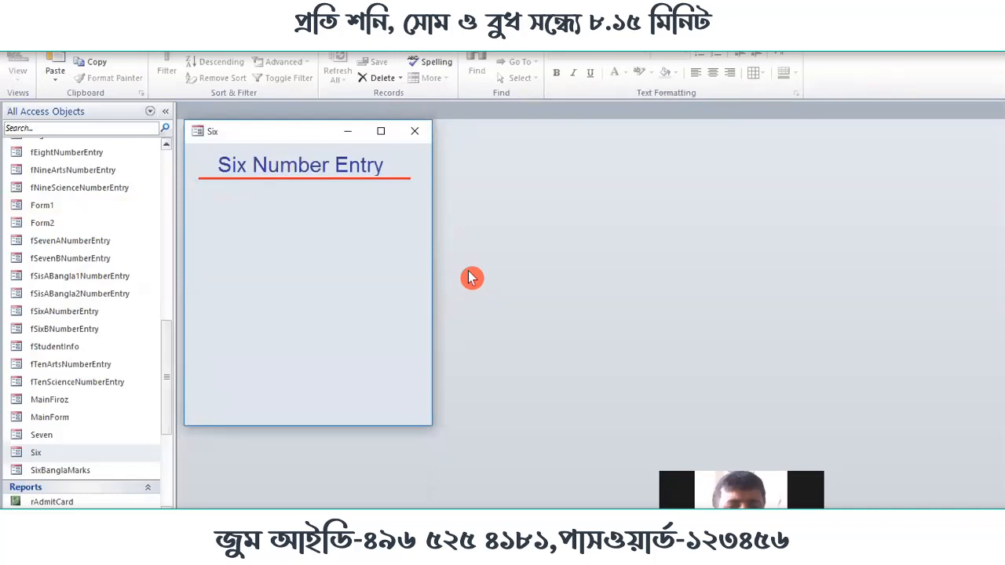
right_click(251, 131)
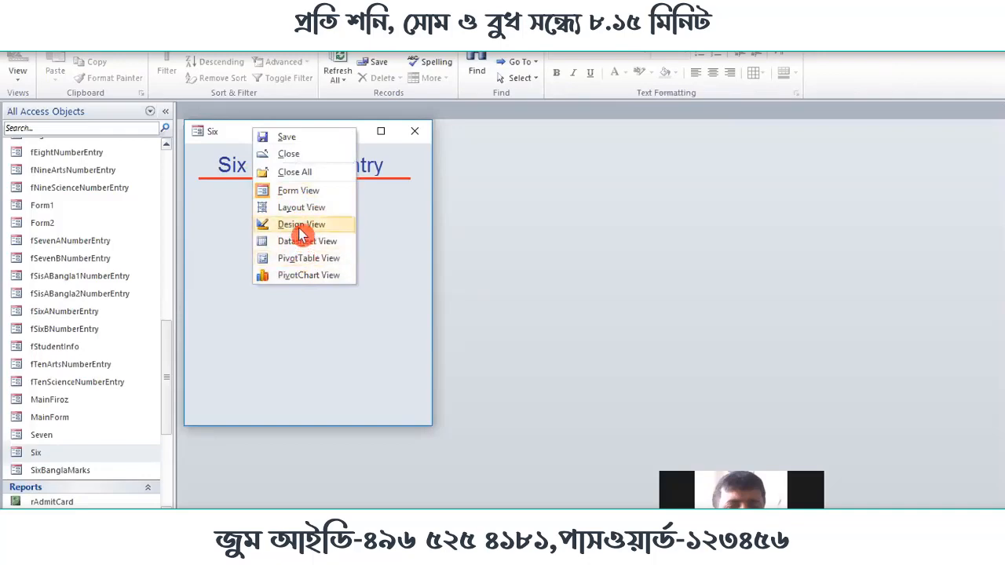
left_click(300, 226)
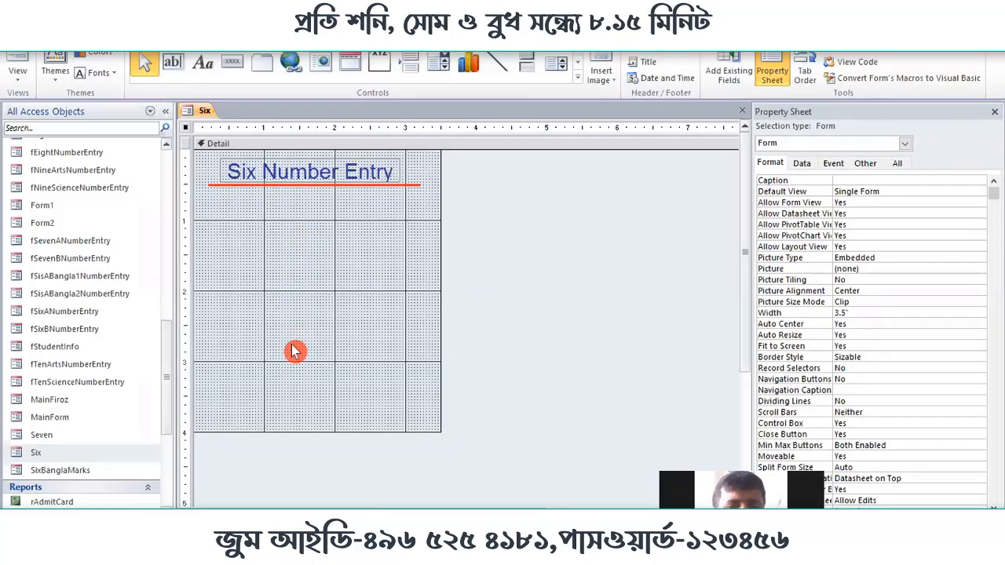
left_click(238, 69)
left_click_drag(226, 201, 341, 231)
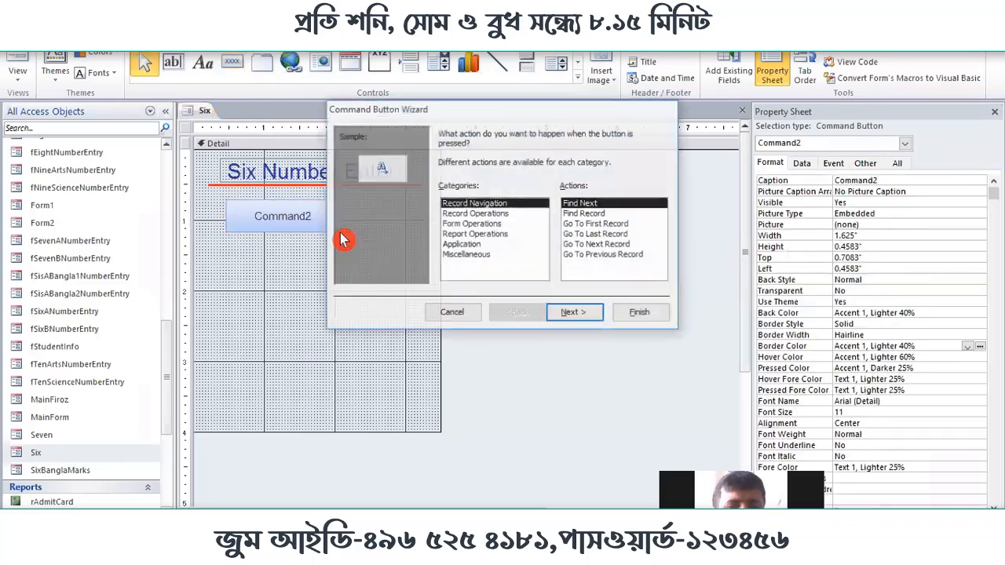
left_click(453, 313)
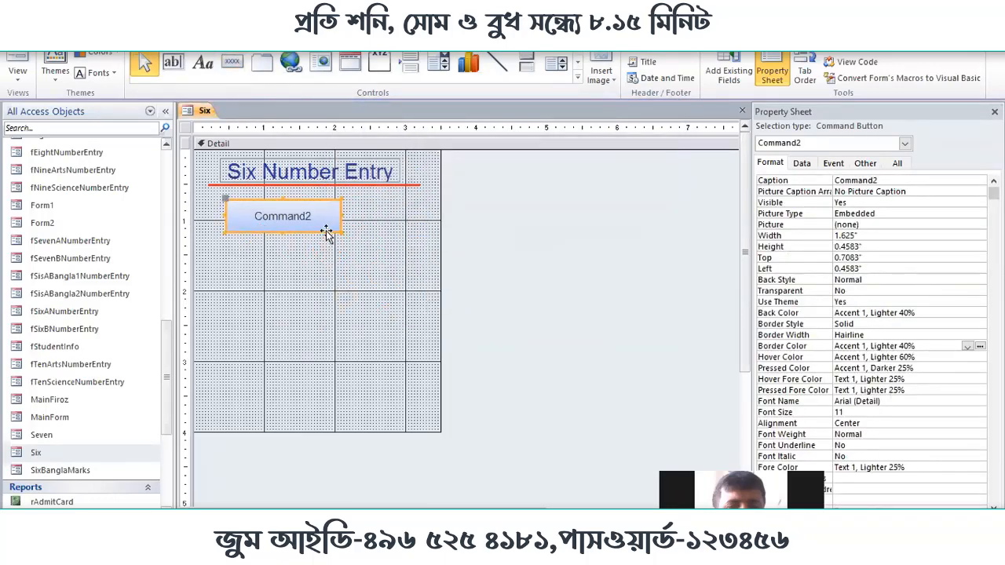
right_click(328, 228)
left_click(367, 388)
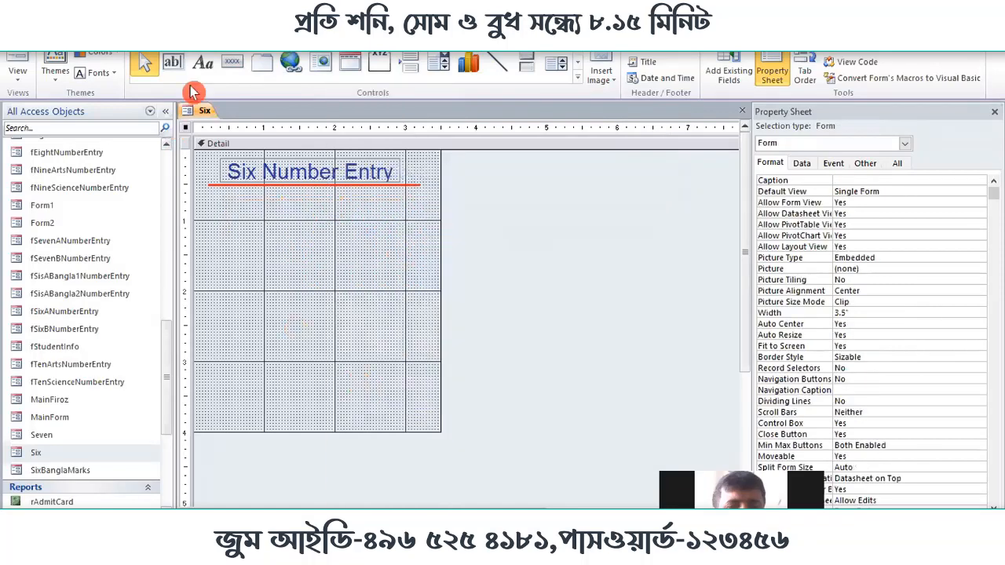
left_click(230, 63)
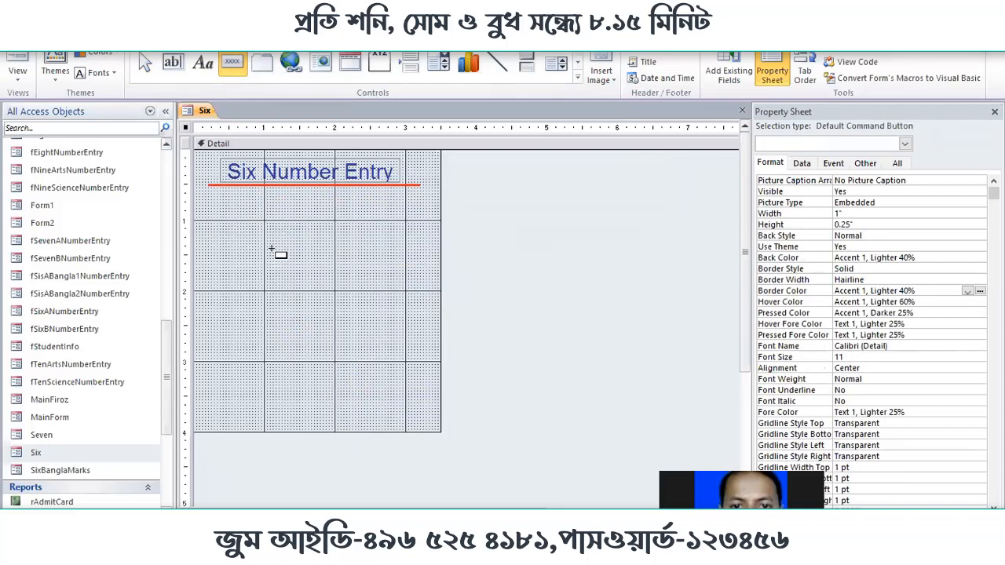
left_click(249, 213)
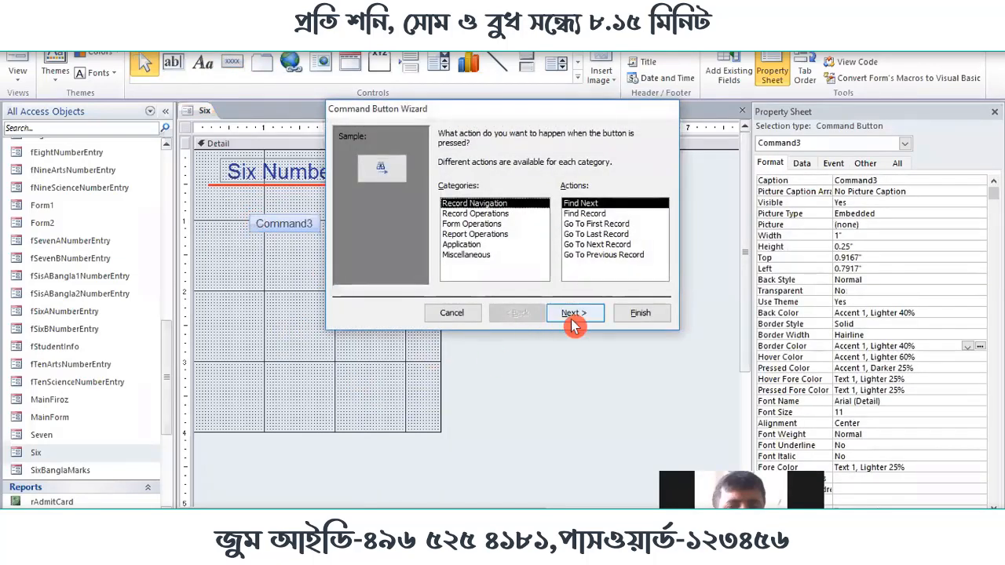
left_click(452, 314)
right_click(257, 223)
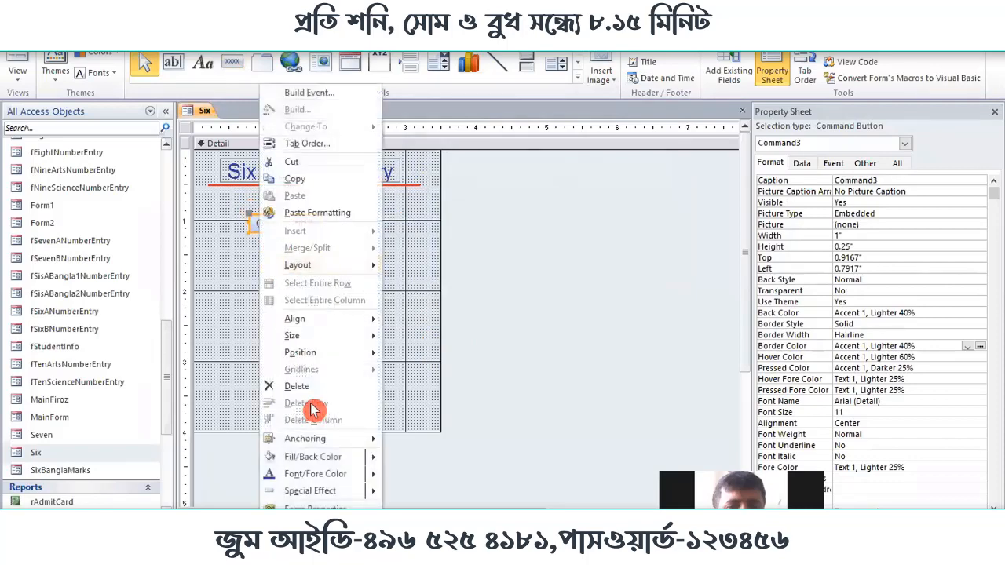
left_click(314, 389)
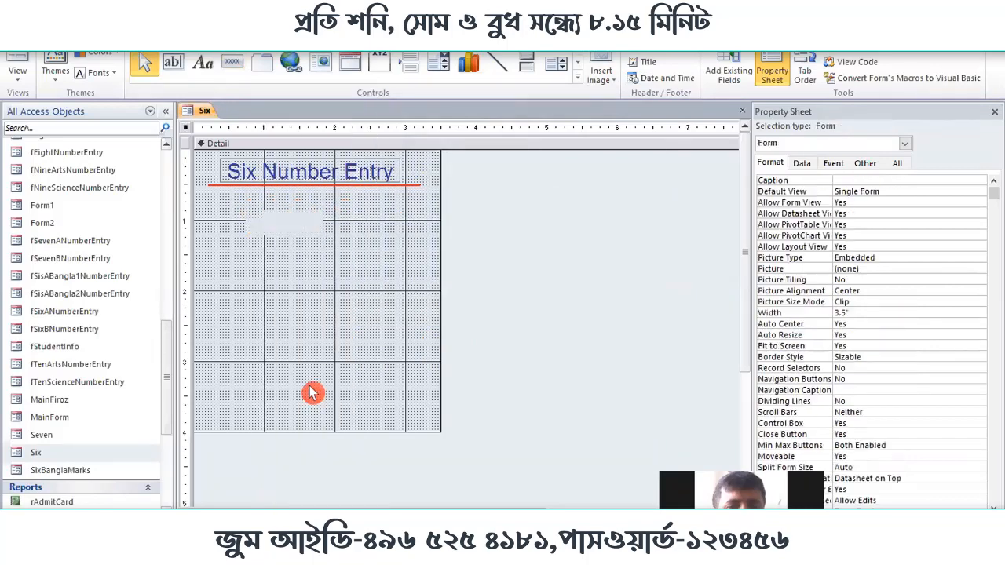
Draw a command button about 2.83" wide and 0.71" high below the red line, without using the Command Button Wizard.
left_click(232, 61)
left_click_drag(225, 201, 426, 250)
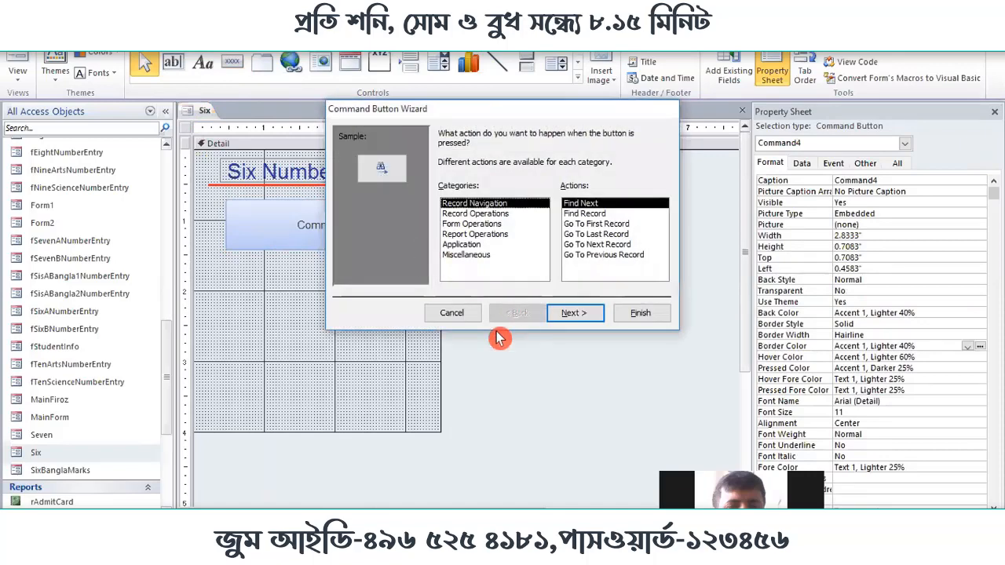
left_click(454, 313)
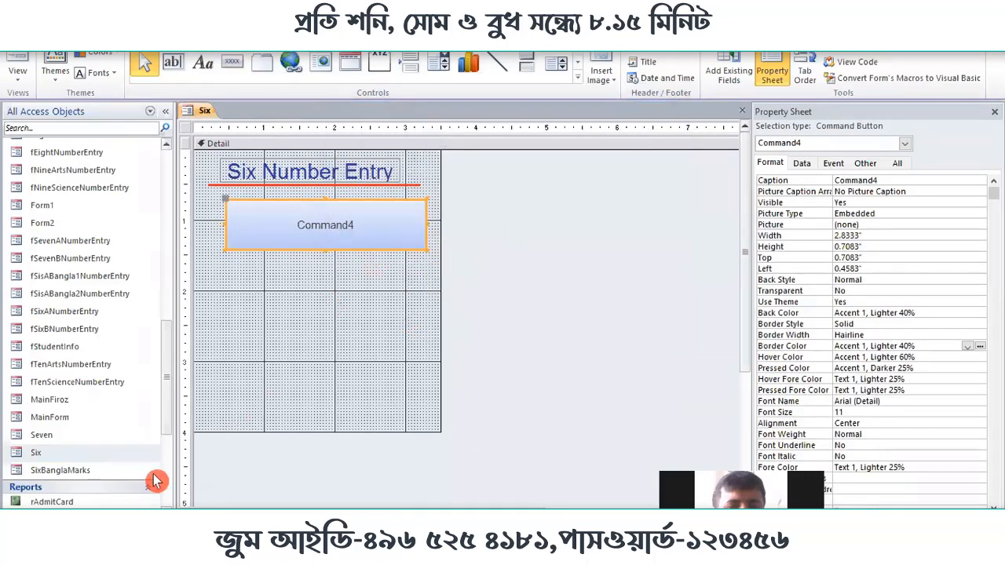
Replace the command button's caption with "Bangla Number".
left_click(373, 226)
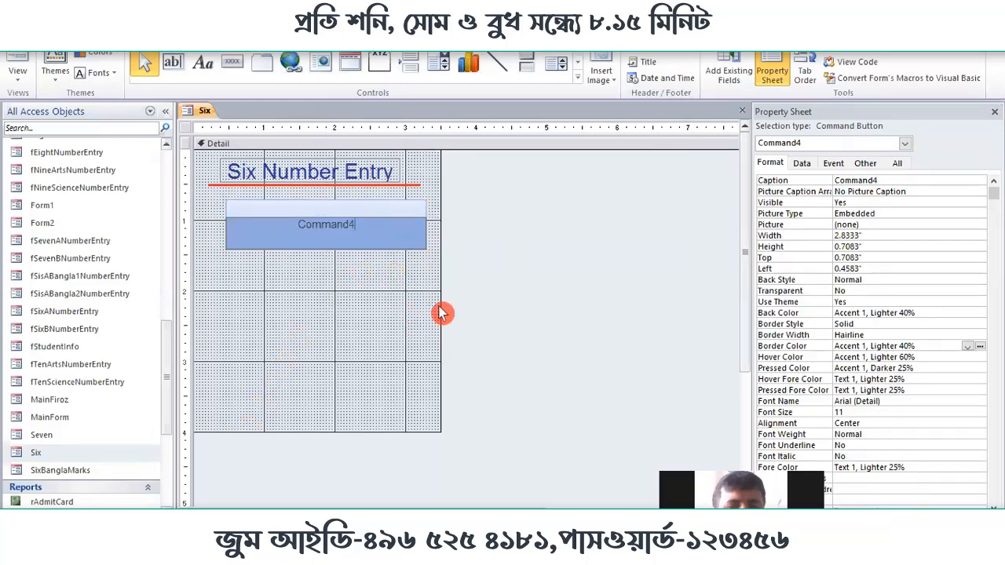
type("B")
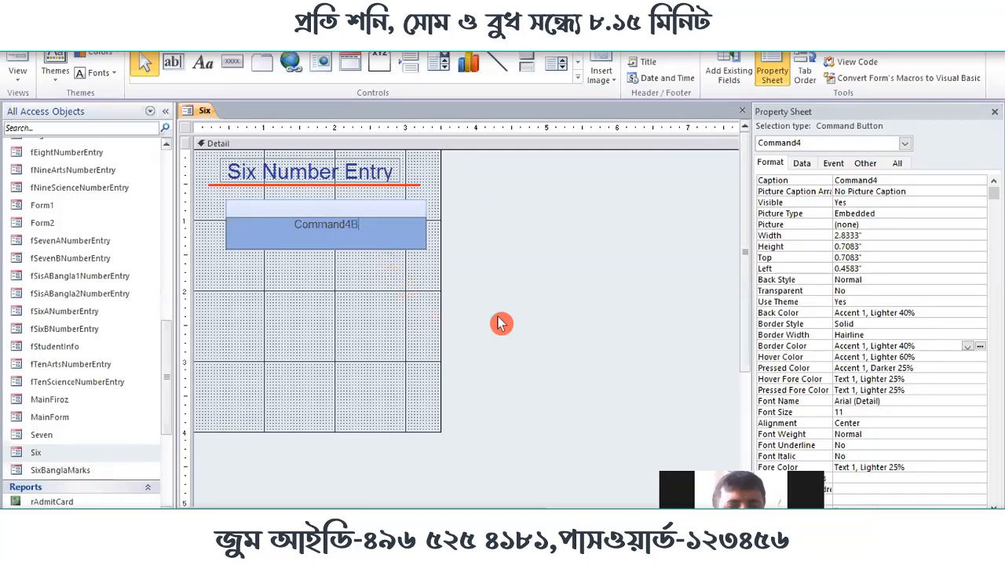
type("angla")
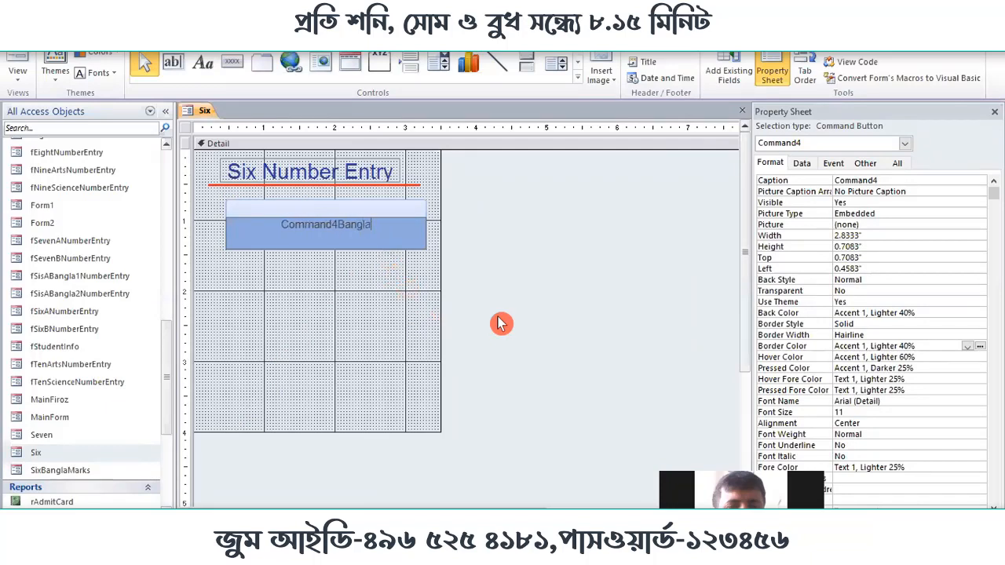
key("BackSpace")
key("BackSpace")
key("BackSpace")
key("BackSpace")
key("BackSpace")
key("BackSpace")
key("BackSpace")
key("BackSpace")
key("BackSpace")
key("BackSpace")
key("BackSpace")
key("BackSpace")
key("BackSpace")
key("BackSpace")
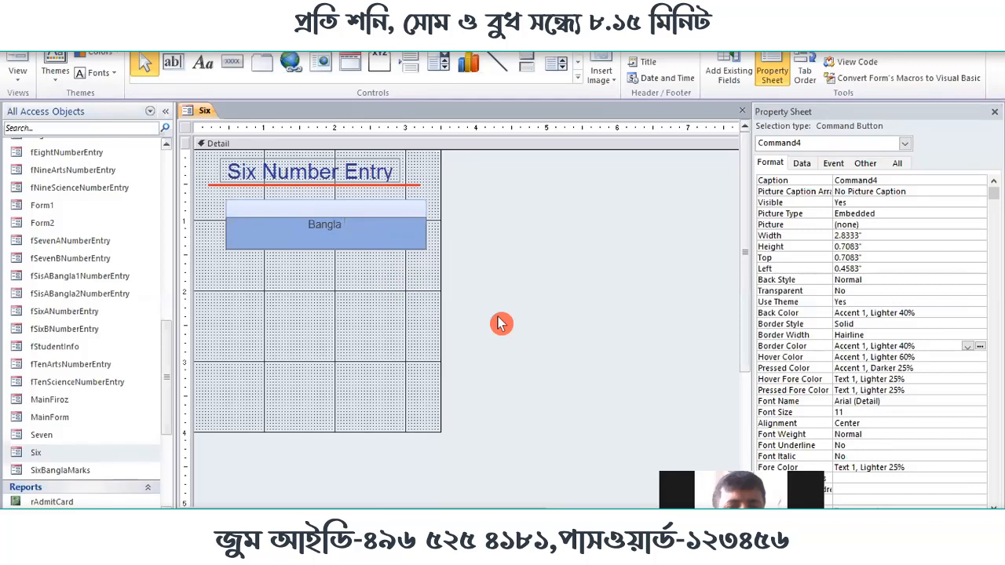
type("Bangla Number")
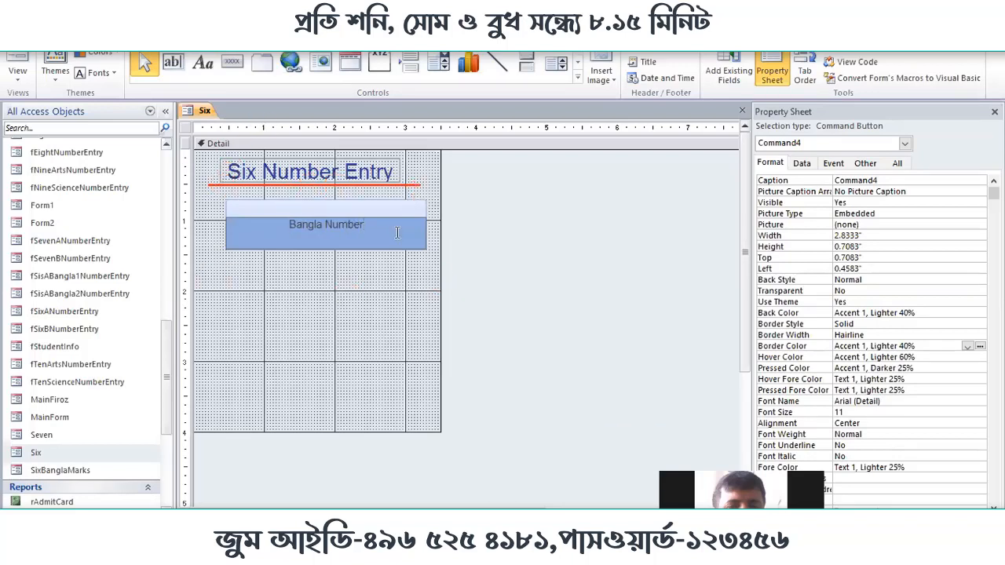
Set the font size of the Bangla Number command button to 20.
left_click(370, 274)
left_click(350, 242)
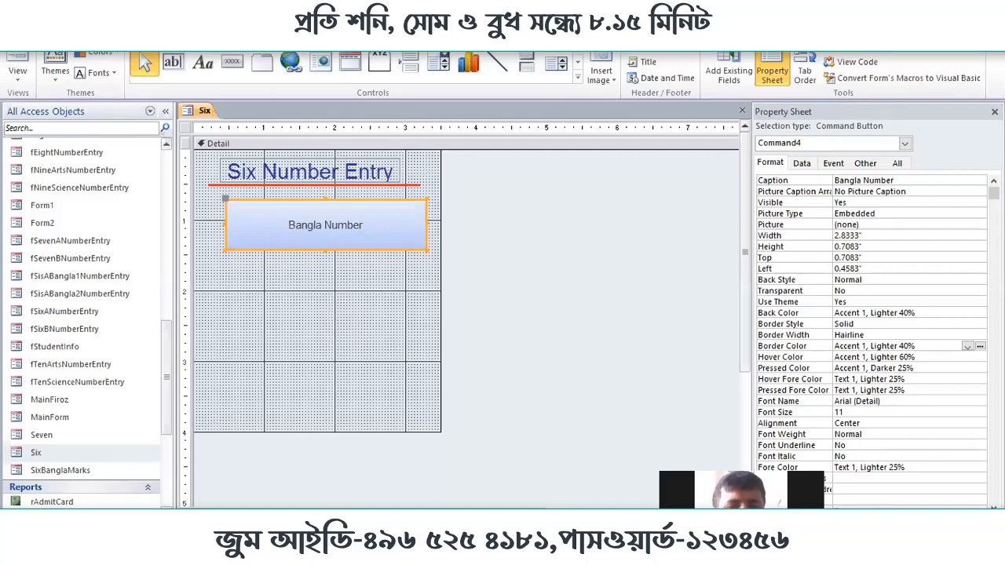
left_click(61, 28)
left_click(403, 288)
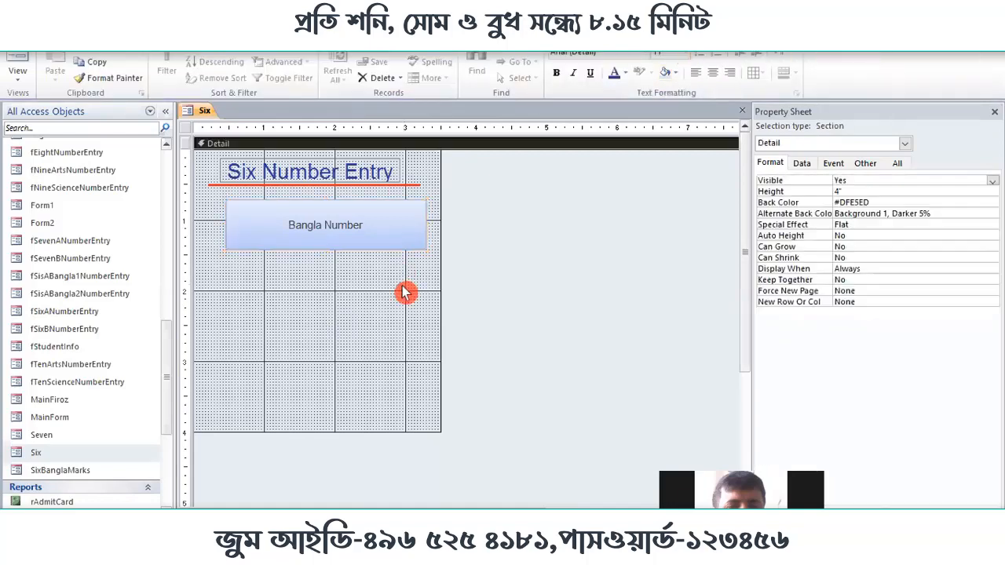
left_click(372, 233)
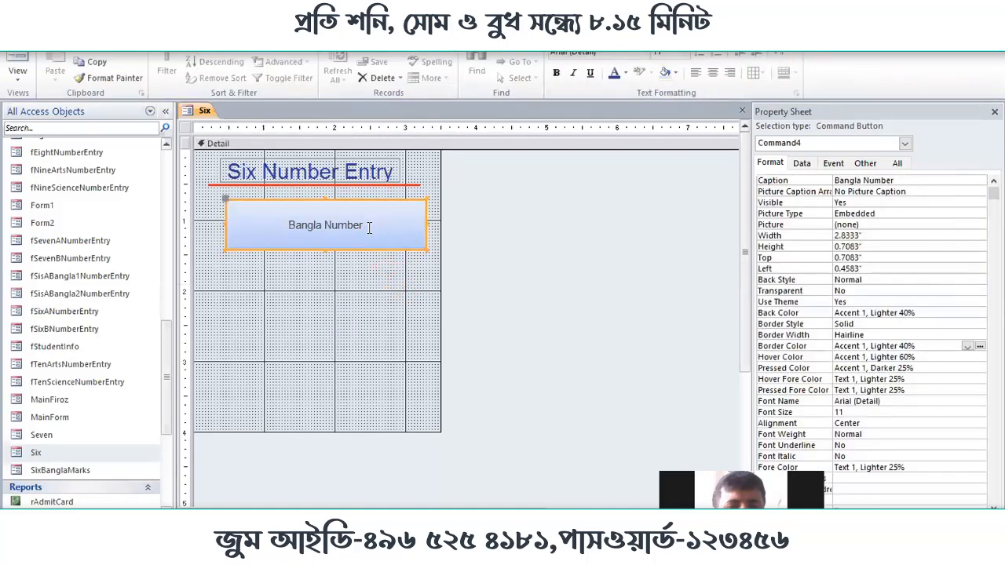
left_click(331, 270)
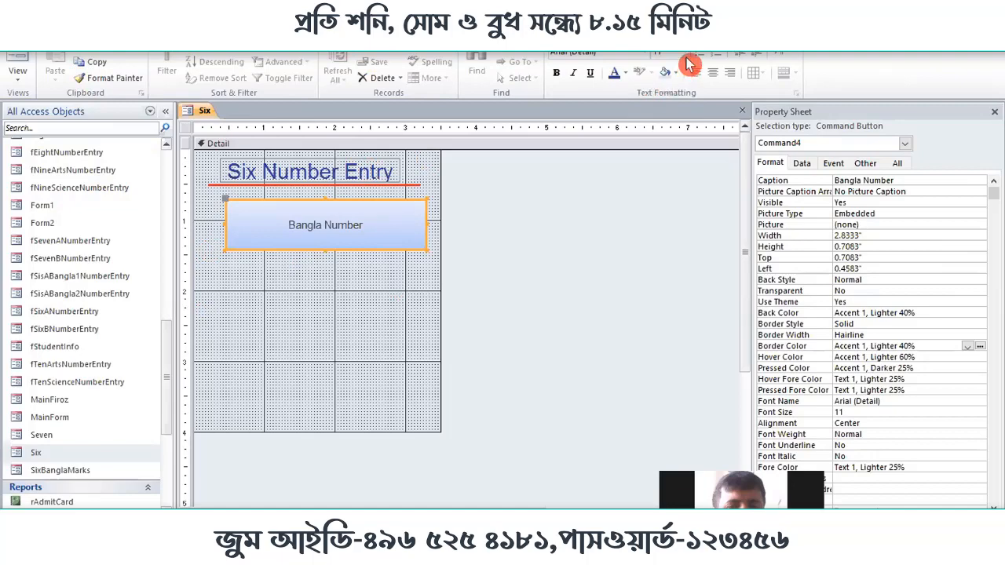
left_click(685, 54)
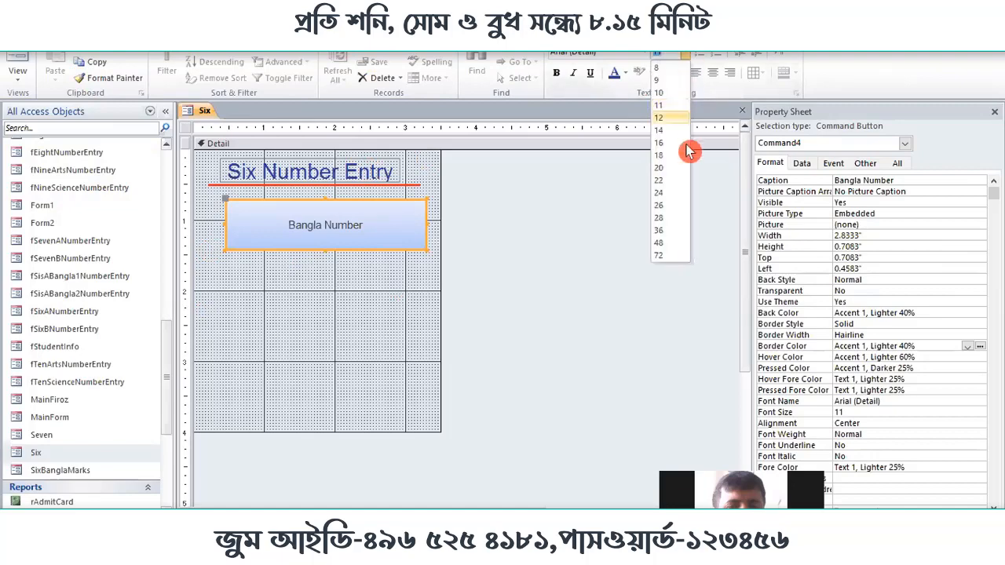
left_click(667, 169)
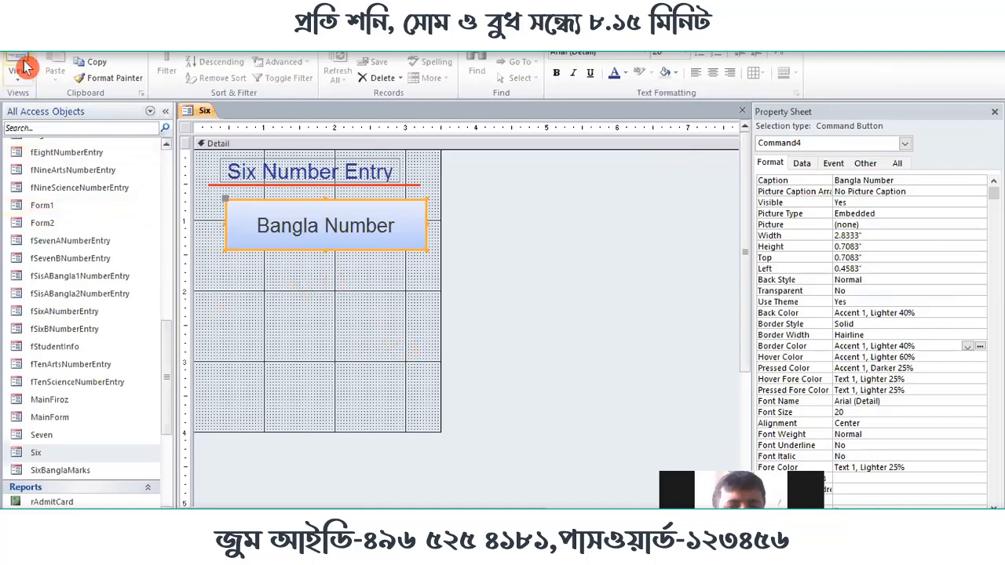
Shift the Bangla Number button slightly left to about 0.33" from the form's left edge, keeping its vertical position.
left_click(241, 273)
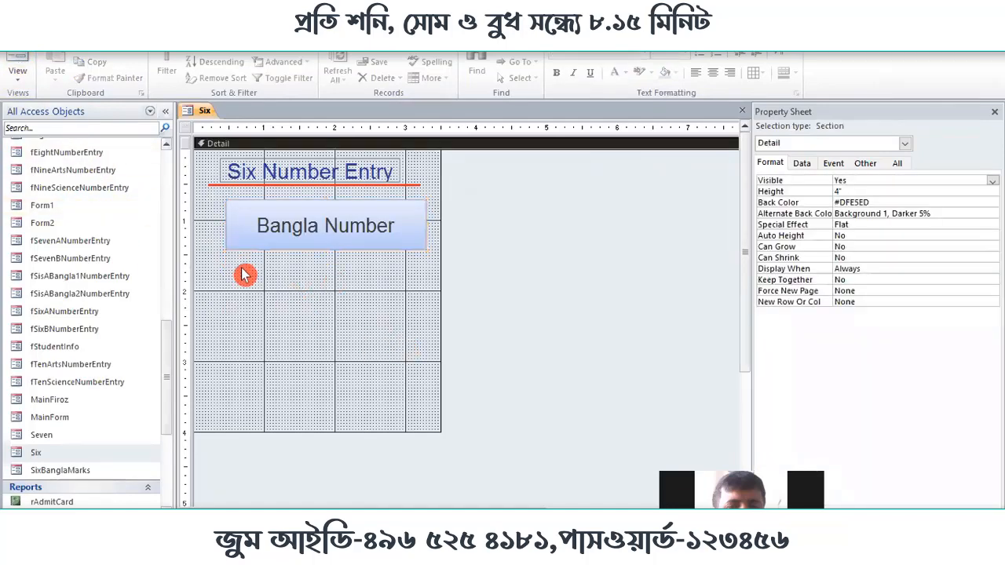
left_click(322, 235)
left_click_drag(322, 235, 308, 235)
left_click_drag(310, 237, 313, 233)
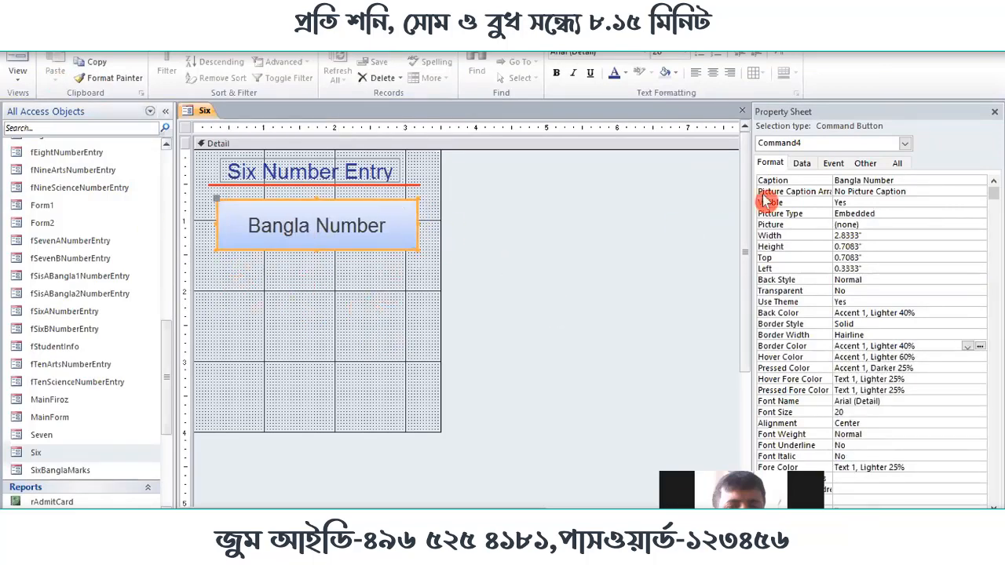
Create an embedded macro for the Bangla Number button's On Click event with an OpenForm action.
left_click(836, 164)
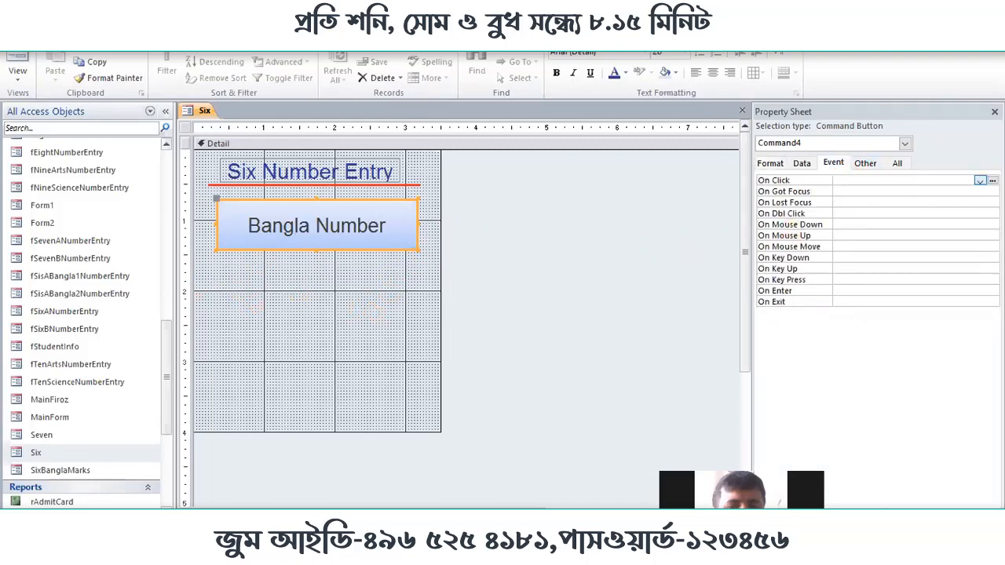
left_click(993, 180)
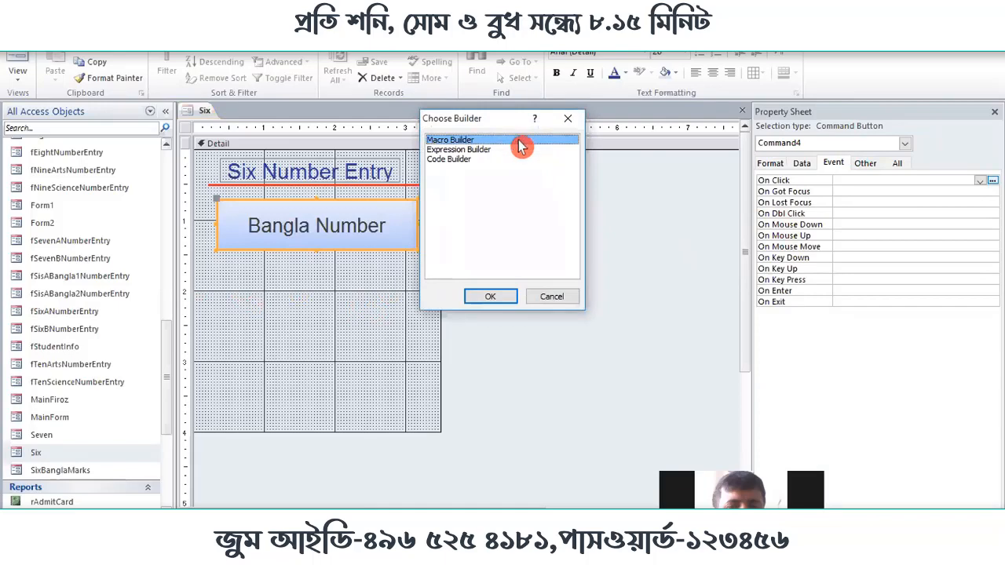
left_click(488, 297)
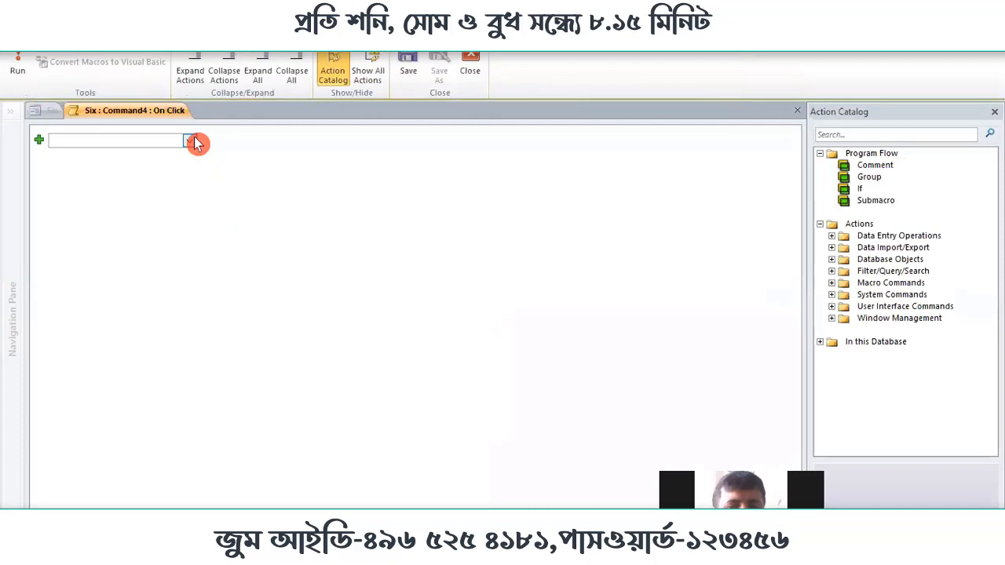
type("OpenForm")
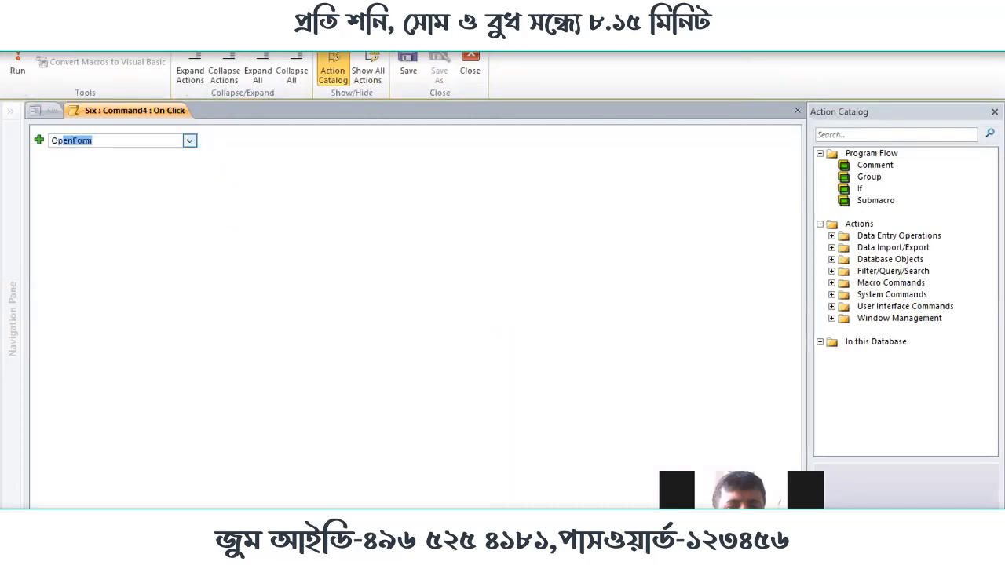
key("Return")
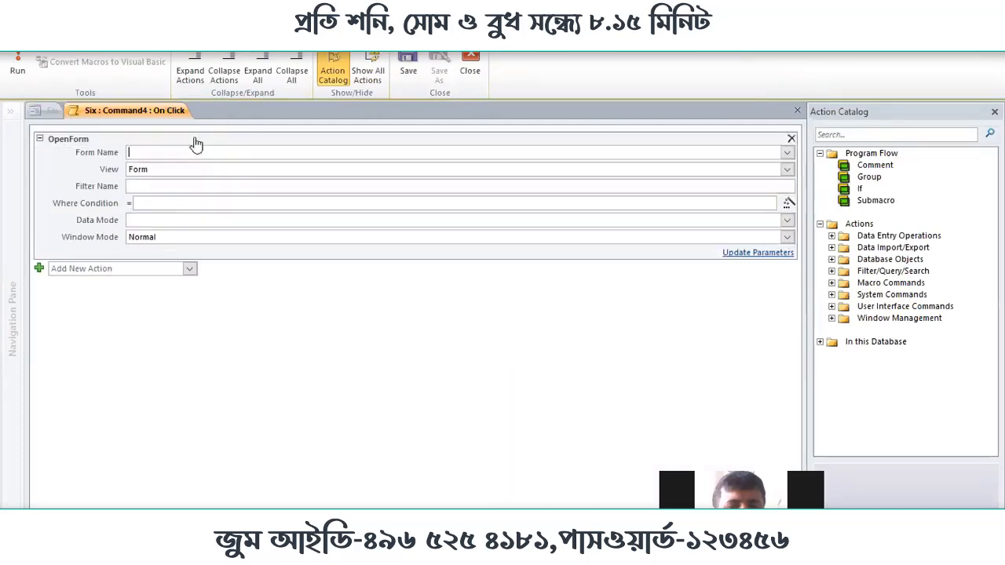
Make the OpenForm action open fSisABangla1NumberEntry in Dialog window mode and close the macro, keeping its changes.
left_click(786, 154)
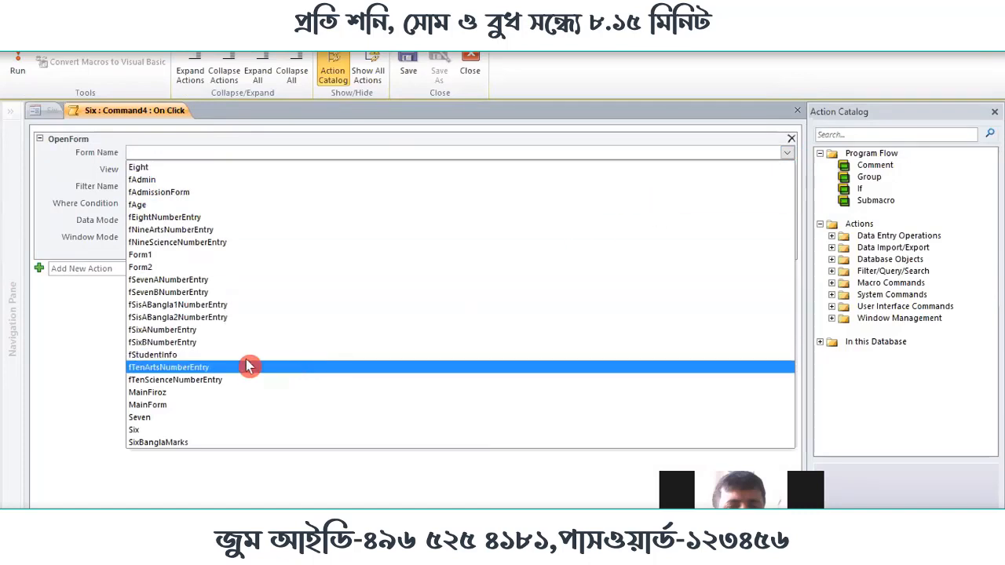
left_click(168, 307)
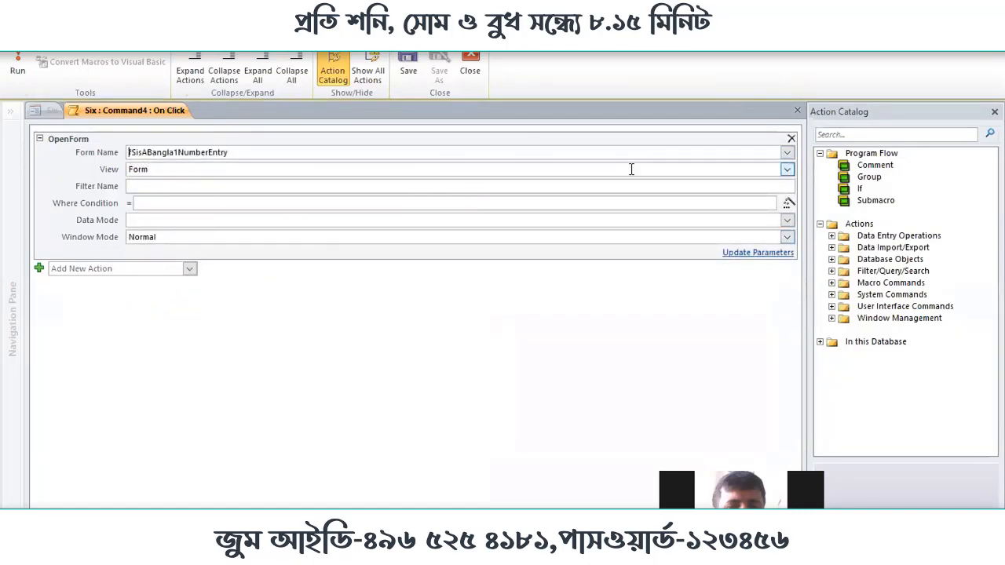
left_click(788, 239)
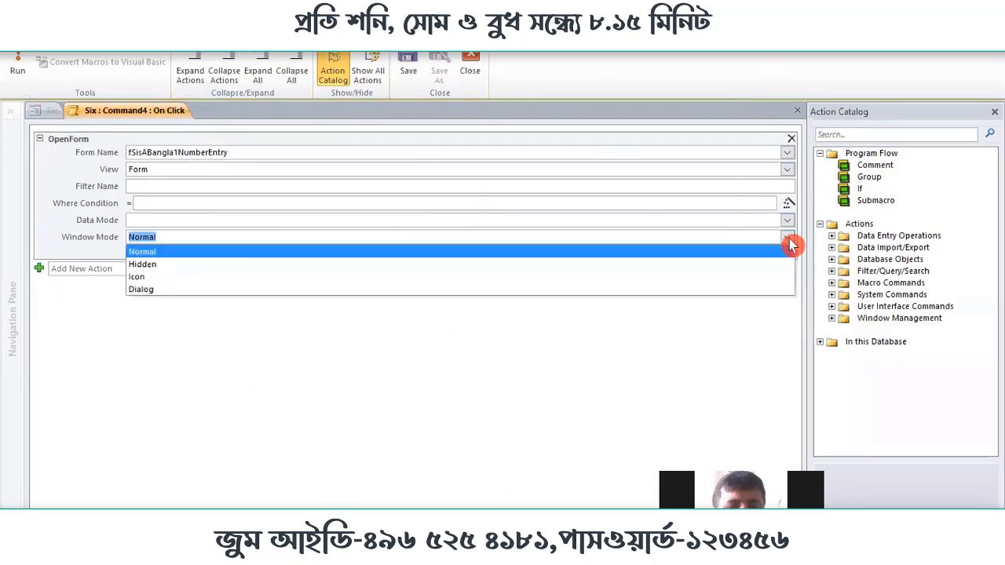
left_click(276, 292)
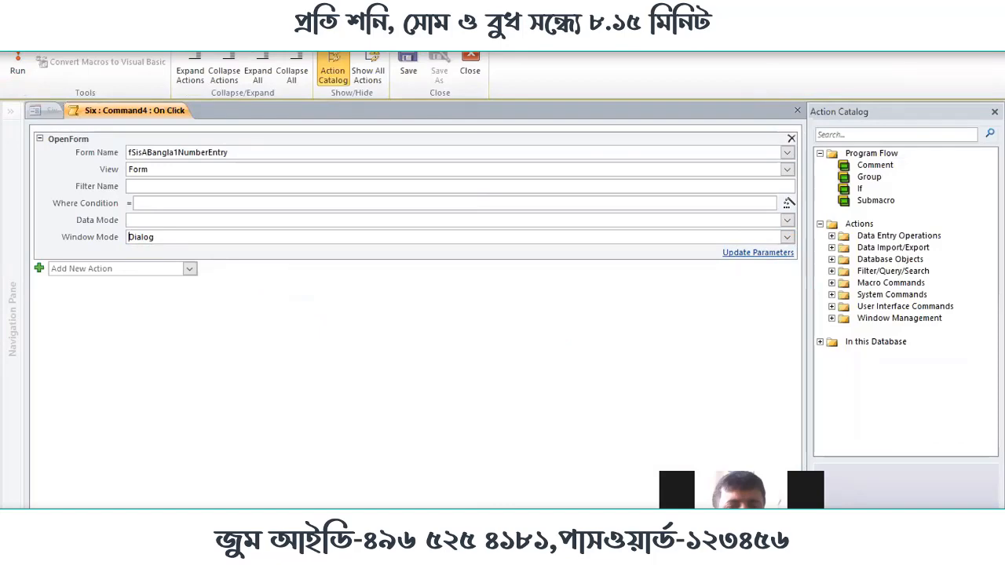
left_click(470, 67)
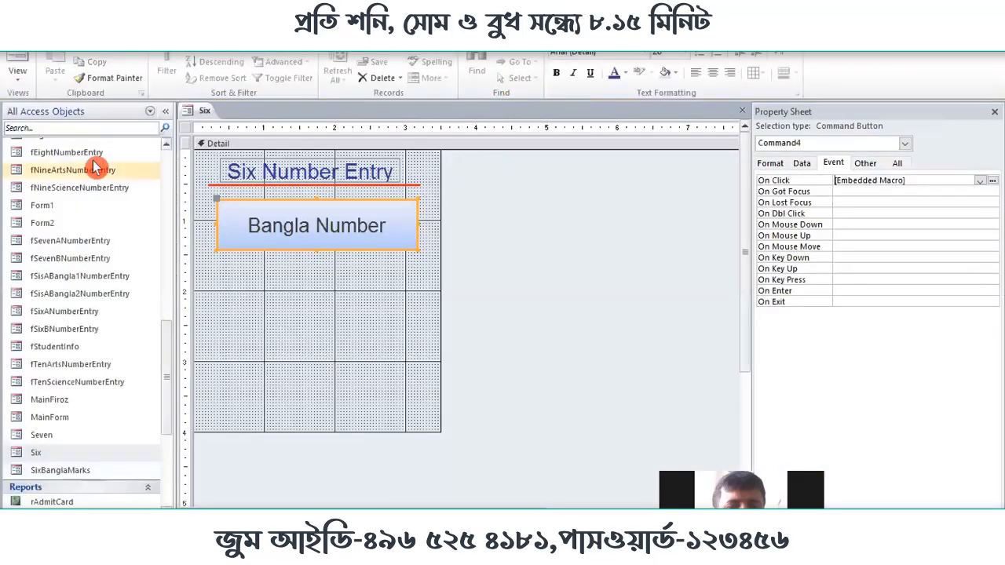
Test the Bangla Number button in Form View and close the number entry form it opens.
left_click(18, 67)
left_click(280, 223)
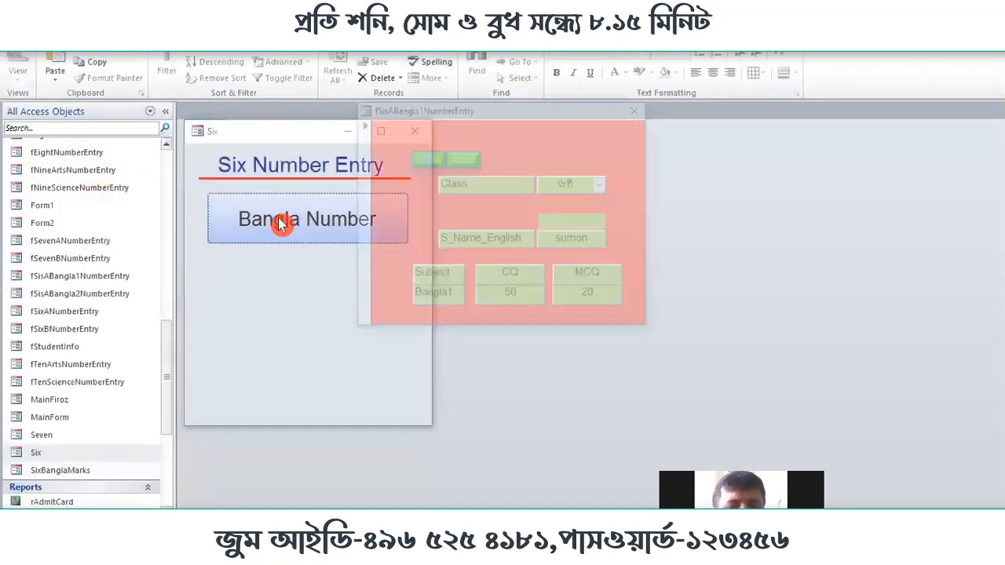
left_click(640, 110)
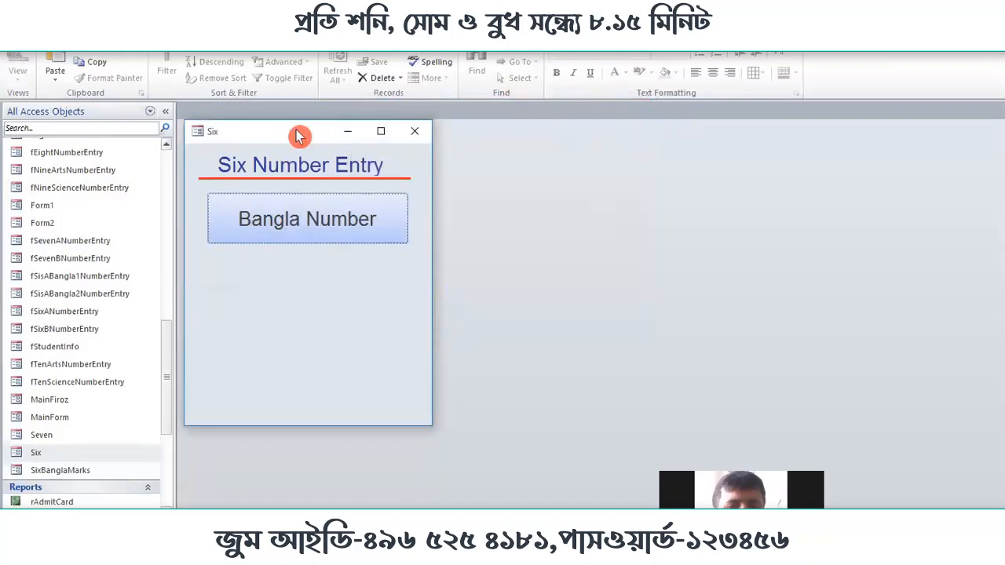
Return the Six form to Design View and close it without saving the design changes.
right_click(298, 136)
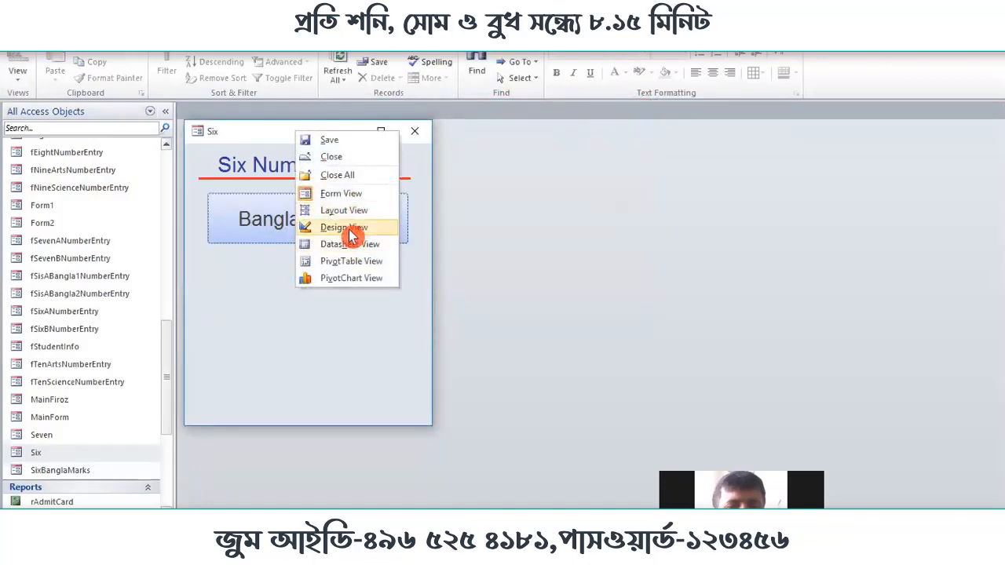
left_click(351, 236)
left_click(345, 236)
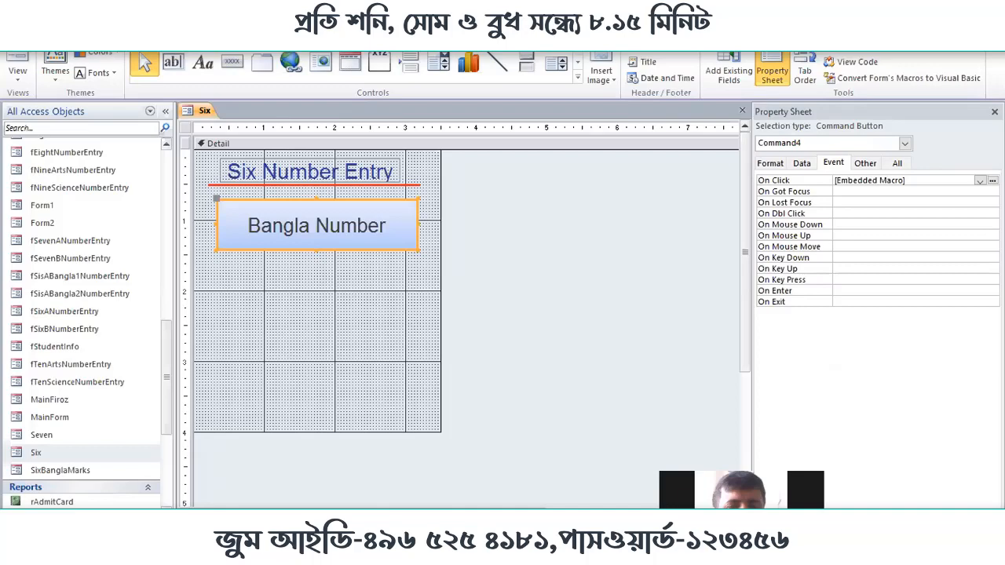
left_click(742, 110)
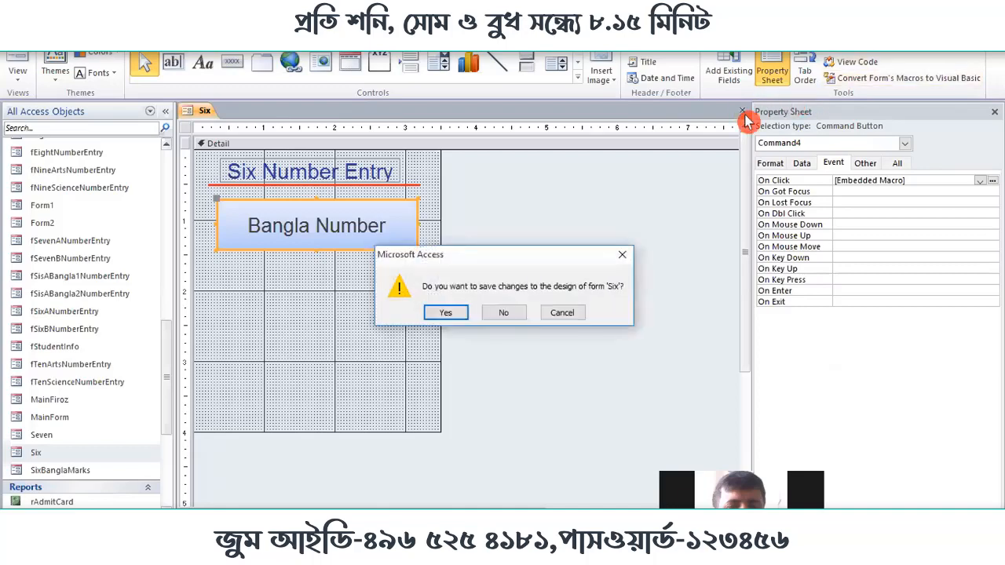
left_click(508, 314)
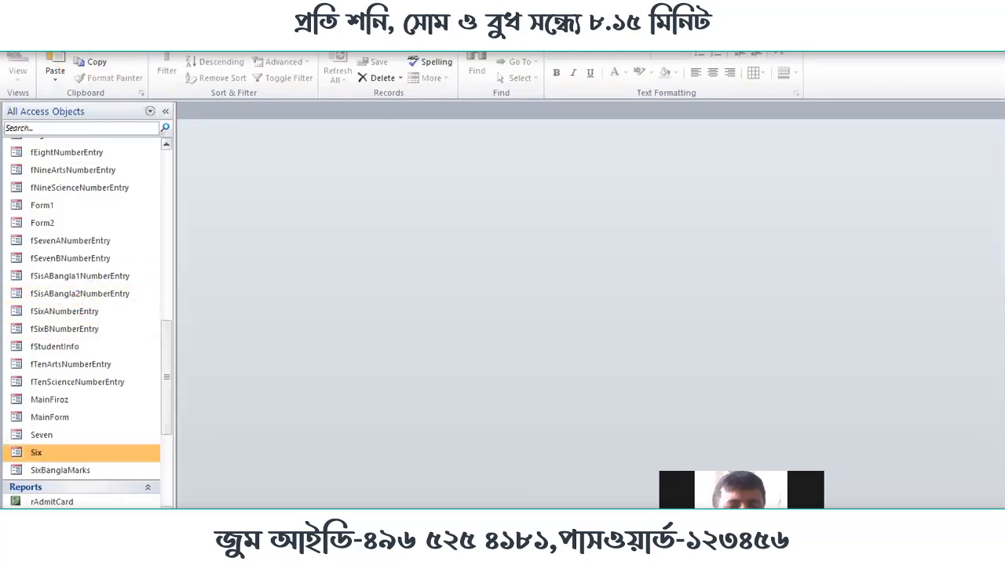
Create a blank form in Design View and resize its Detail area to 5" wide and about 3.4" high.
left_click(96, 28)
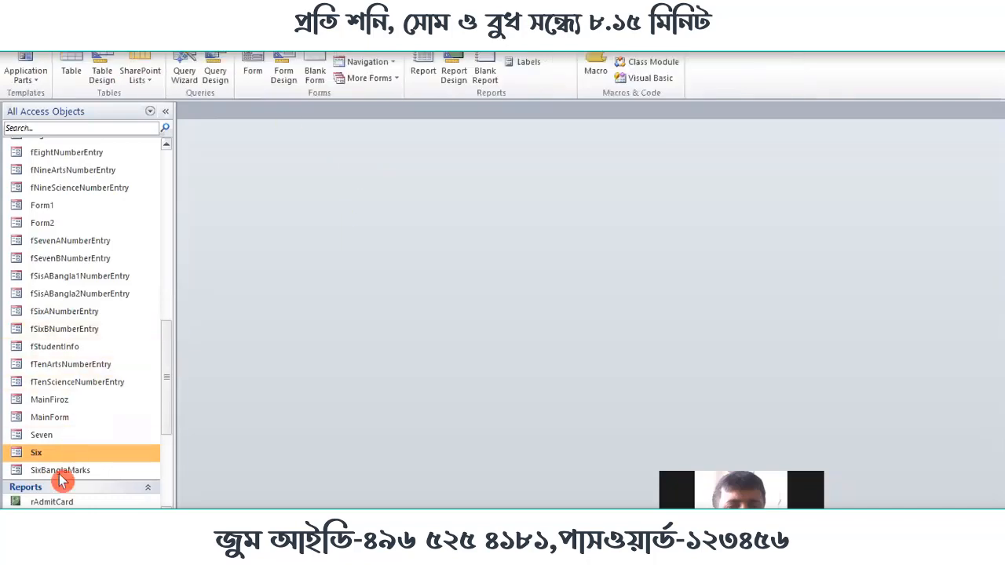
left_click(283, 61)
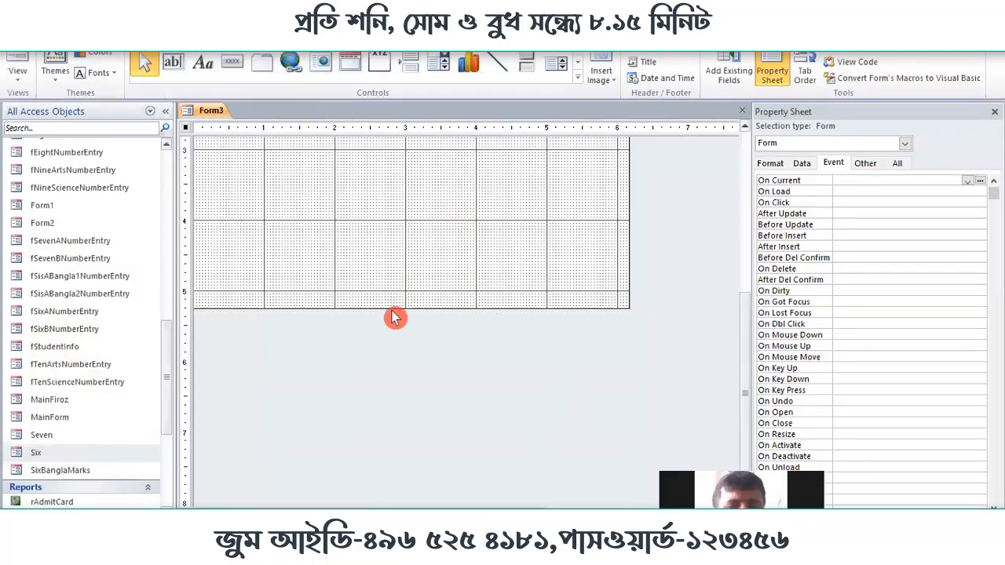
left_click_drag(397, 309, 418, 180)
scroll(554, 204, "up", 3)
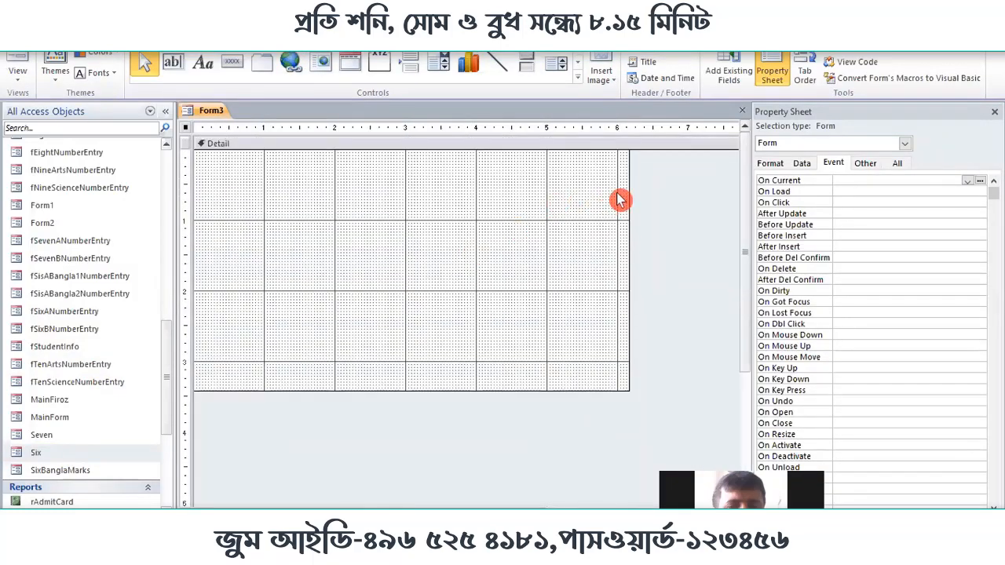
left_click_drag(627, 187, 540, 213)
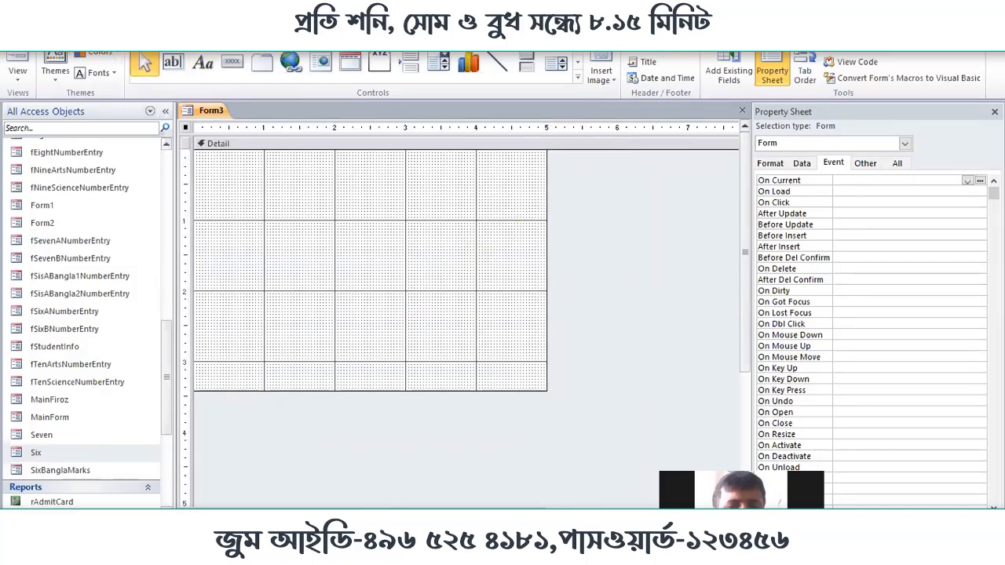
Save the new form under the name "Main".
key("ctrl+s")
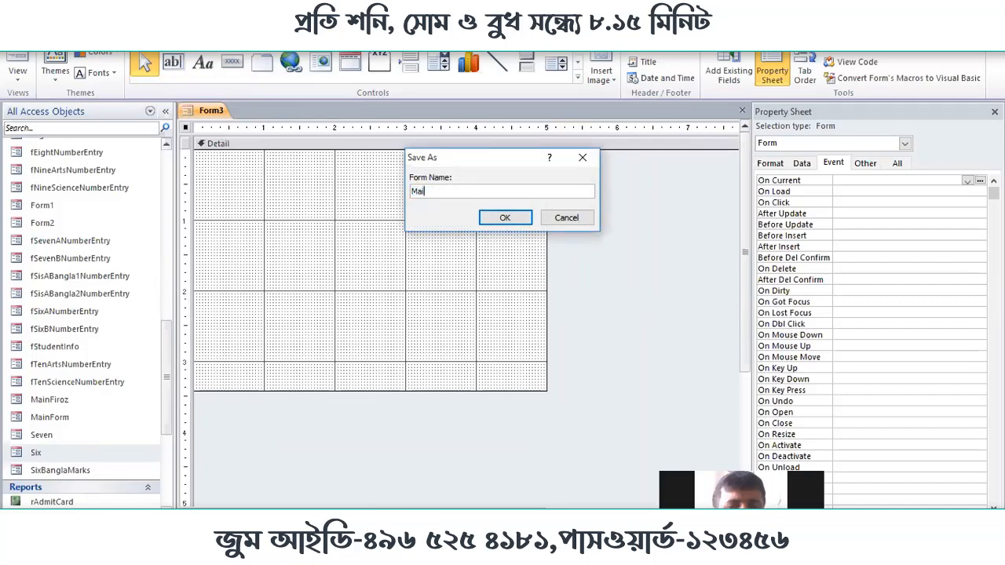
type("Main")
key("Return")
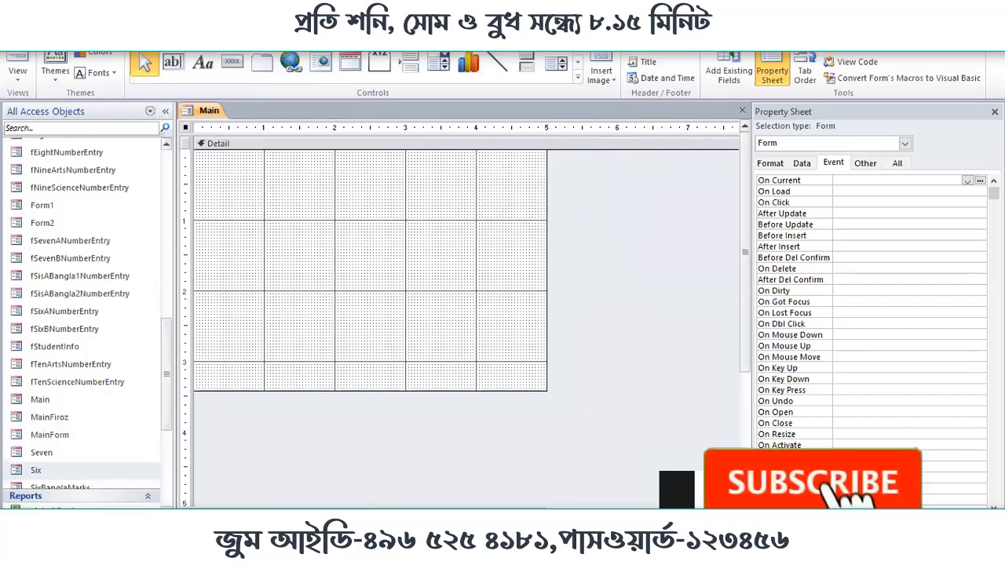
Preview the Main form in Form View, return to Design View and set its Pop Up property to Yes.
left_click(16, 61)
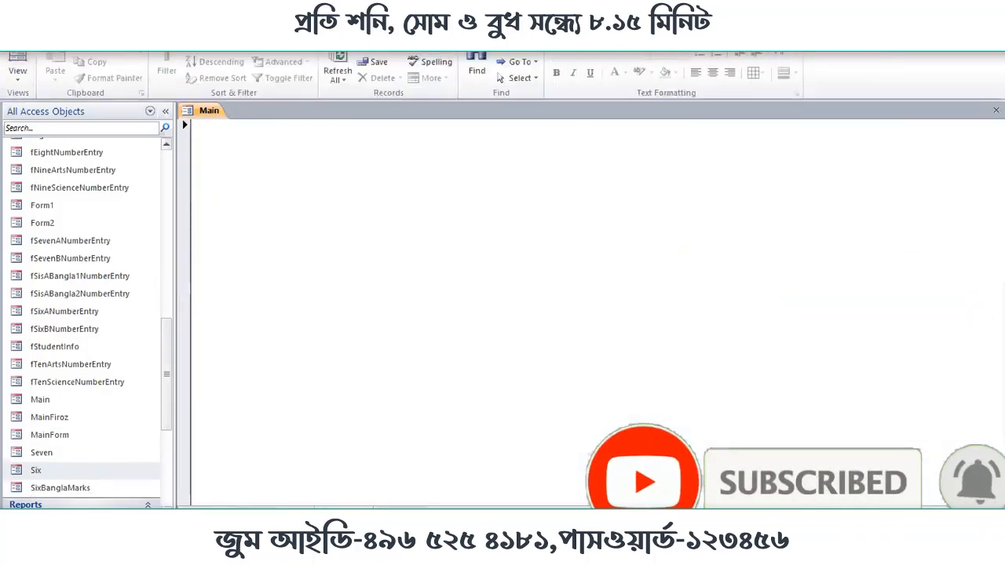
right_click(202, 115)
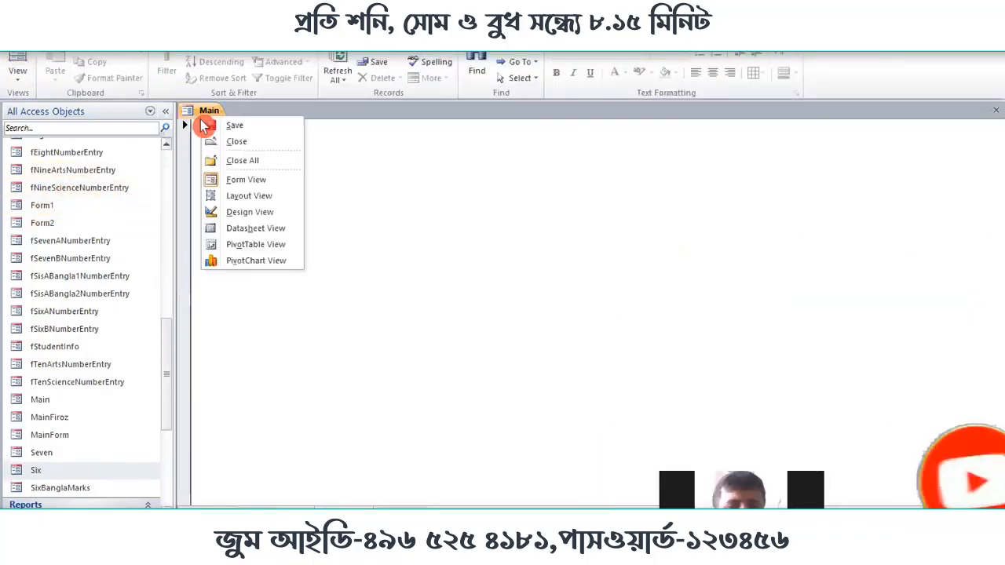
left_click(250, 212)
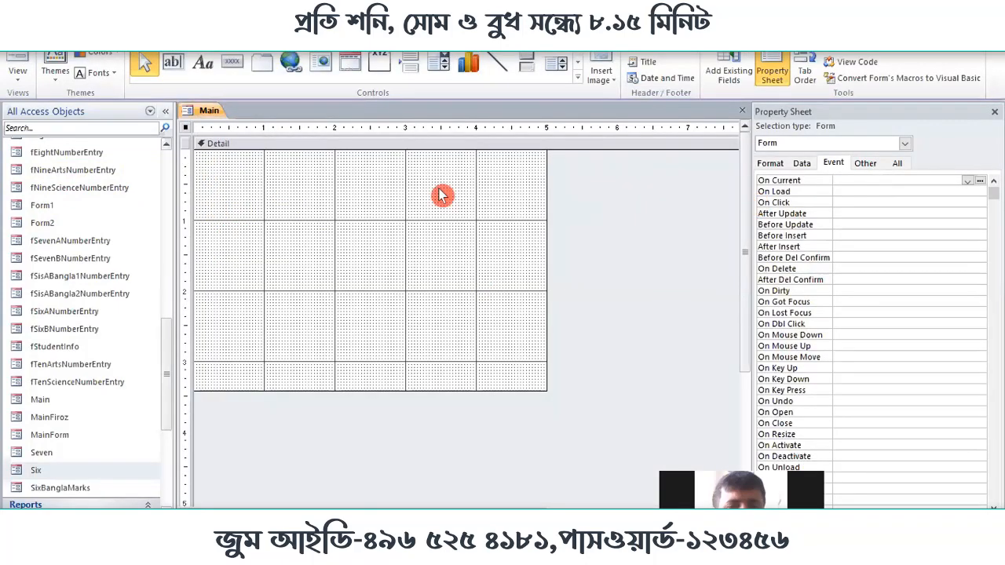
left_click(896, 163)
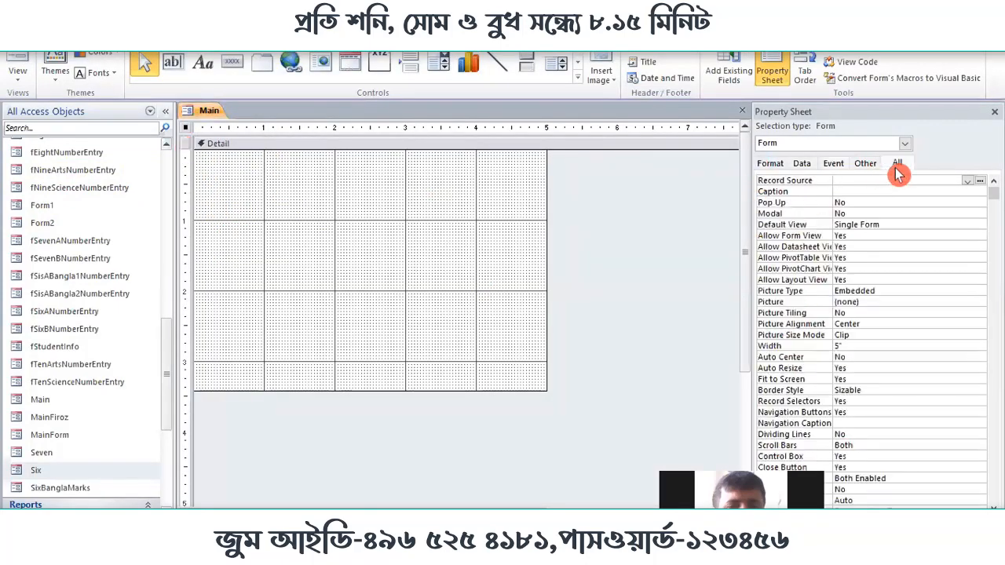
double_click(885, 200)
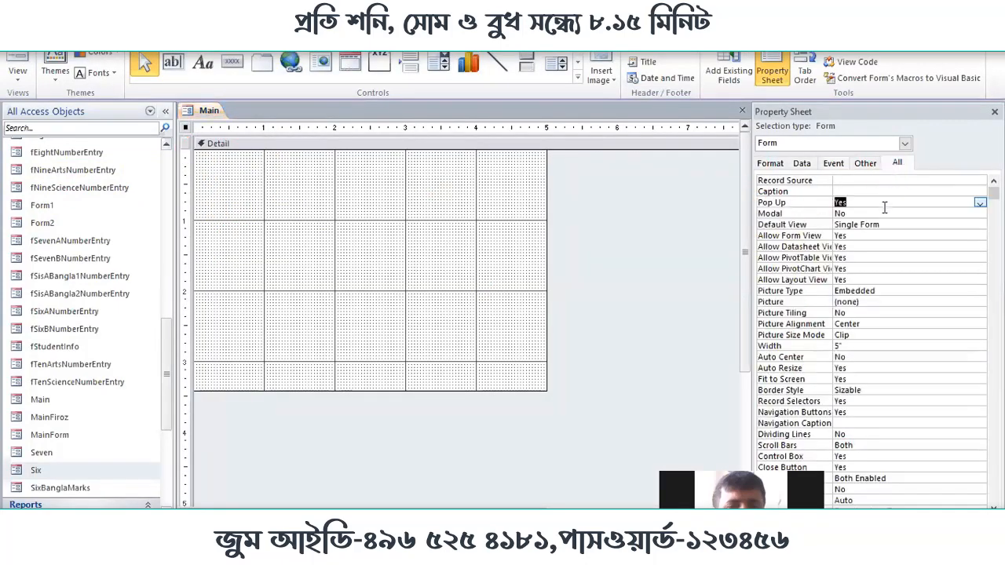
Set the Main form's Auto Center property to Yes, and its Record Selectors and Navigation Buttons to No.
scroll(869, 337, "down", 1)
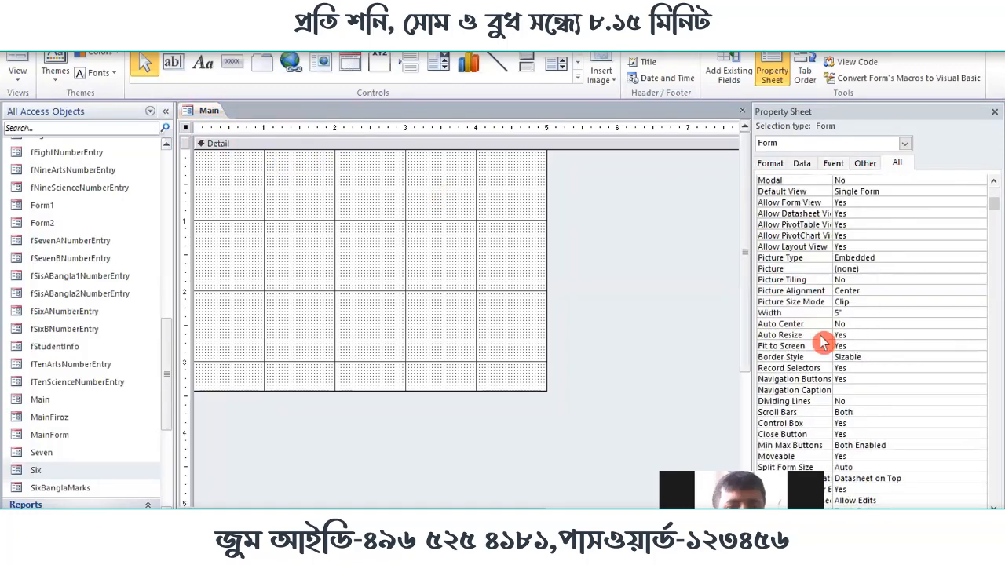
left_click(851, 321)
double_click(851, 322)
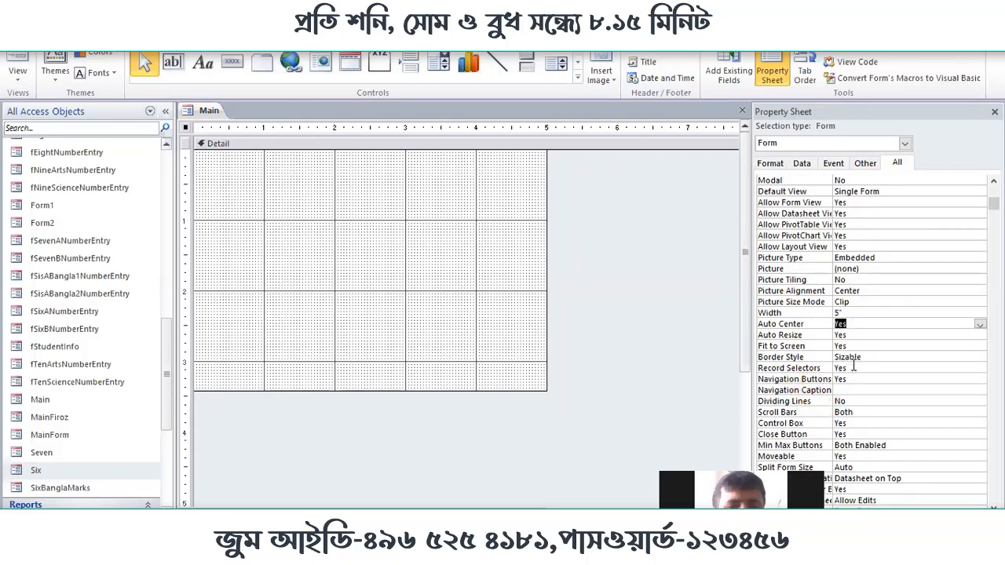
double_click(853, 367)
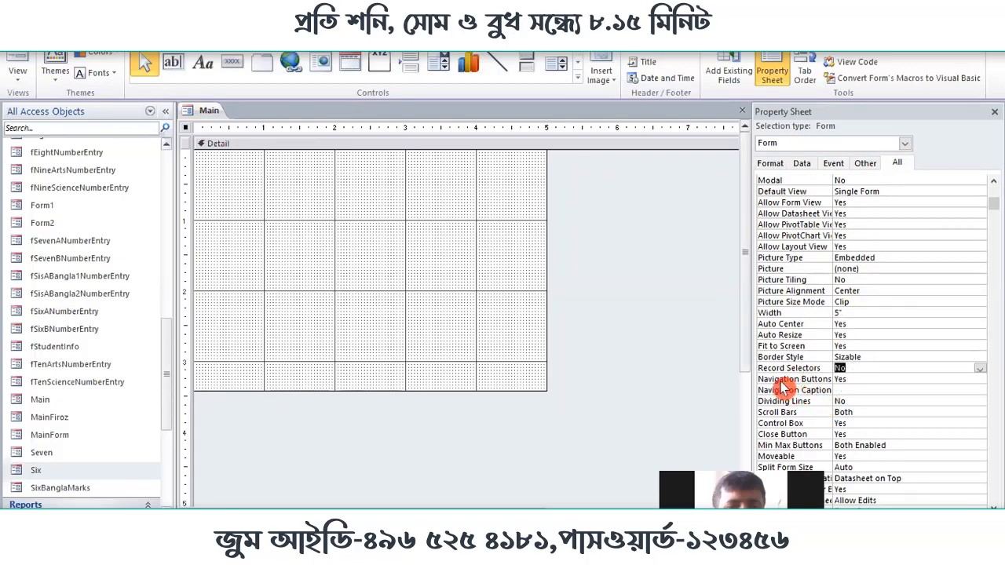
double_click(884, 380)
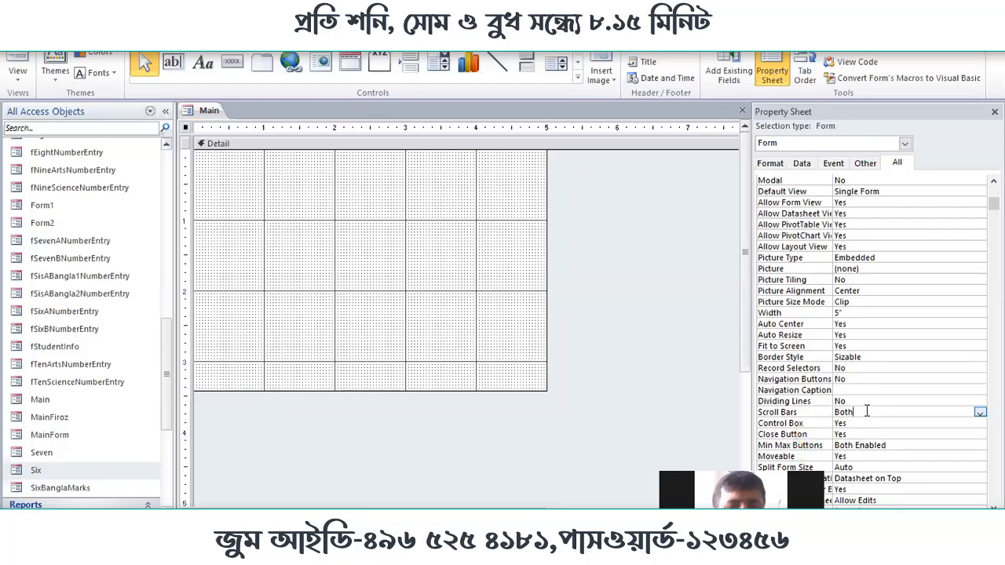
Set the Main form's Scroll Bars to Neither and both its Control Box and Close Button to No.
double_click(866, 412)
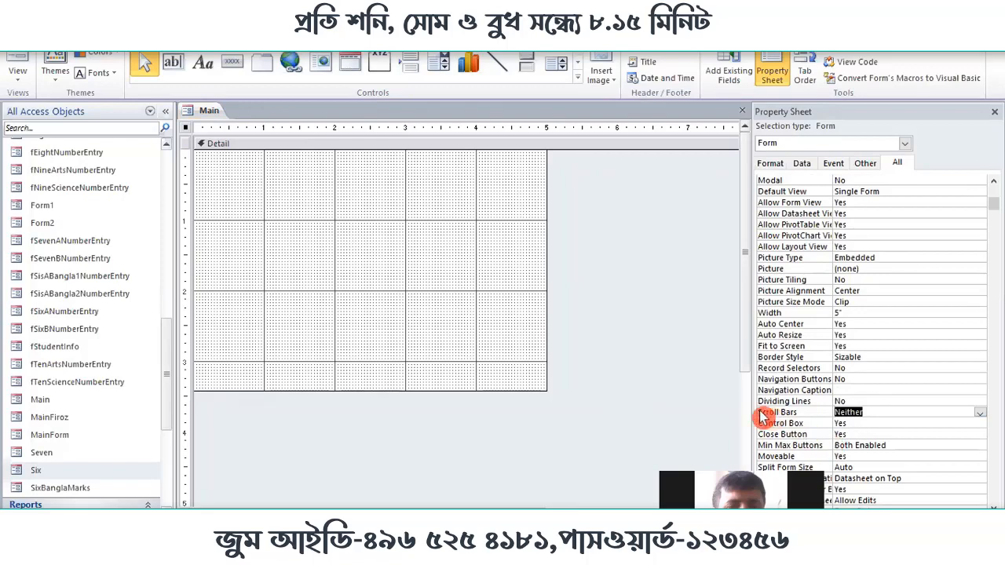
double_click(860, 424)
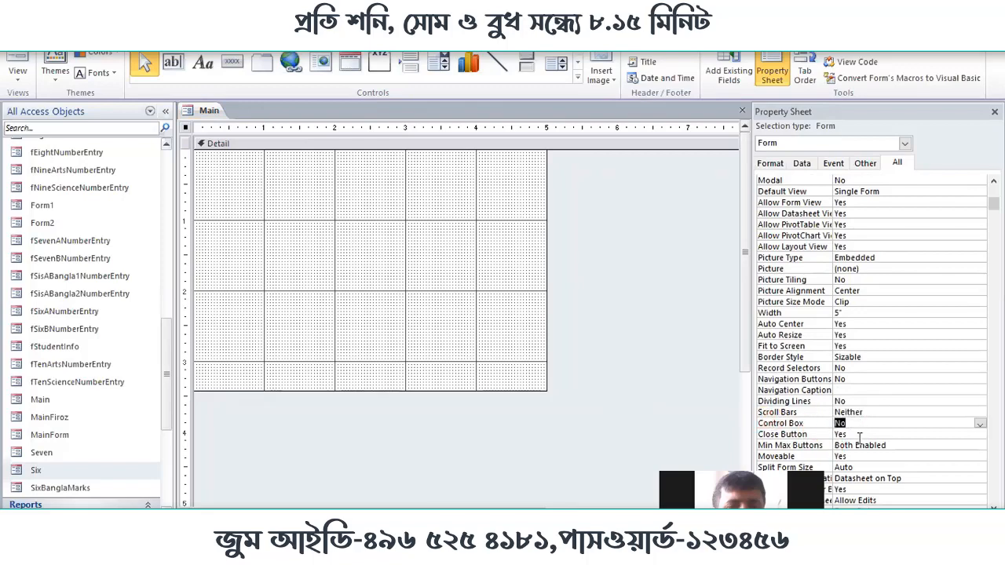
double_click(859, 433)
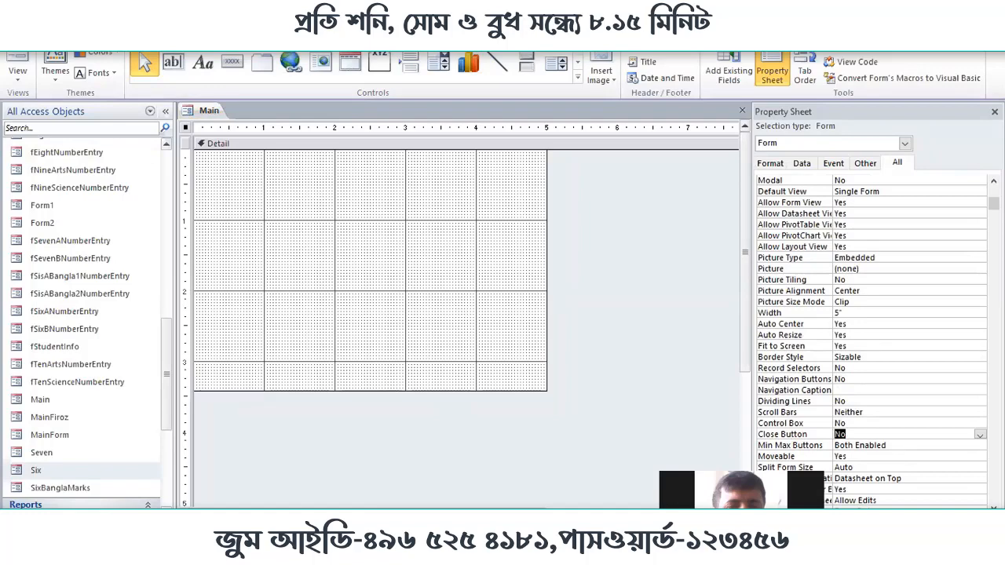
Preview the blank Main form in Form View and return it to Design View.
left_click(18, 69)
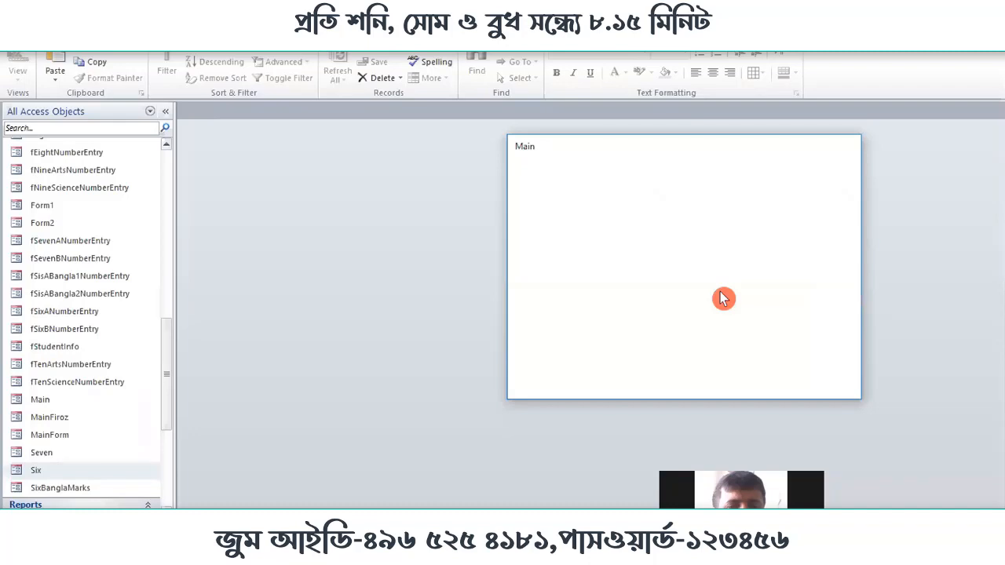
right_click(694, 149)
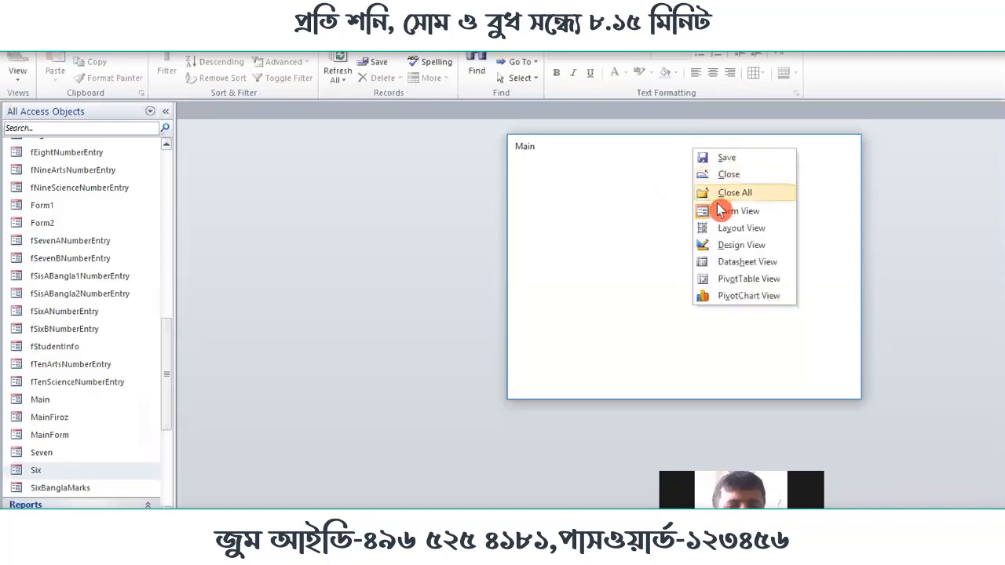
left_click(729, 247)
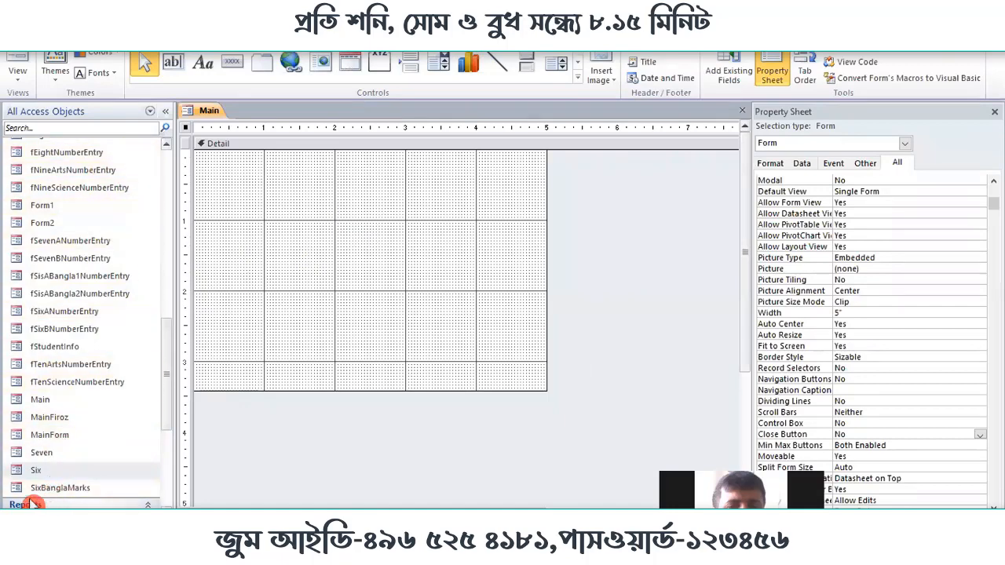
left_click(37, 470)
left_click(41, 453)
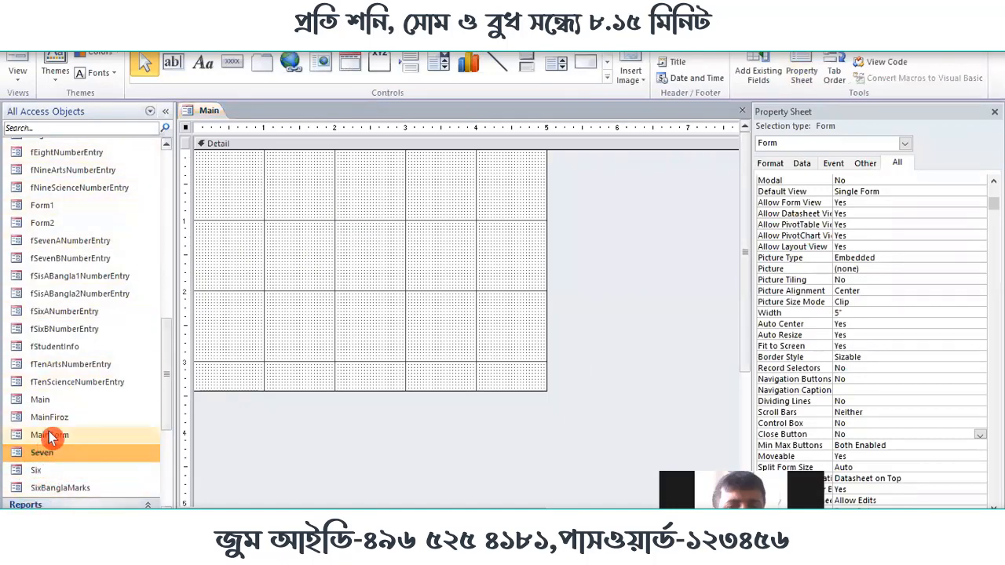
left_click(57, 400)
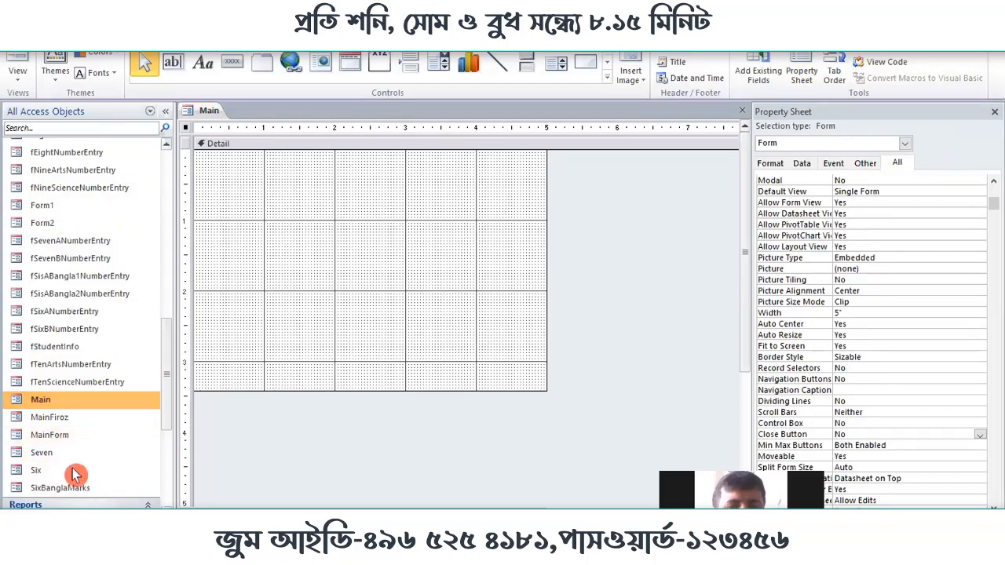
scroll(153, 317, "up", 2)
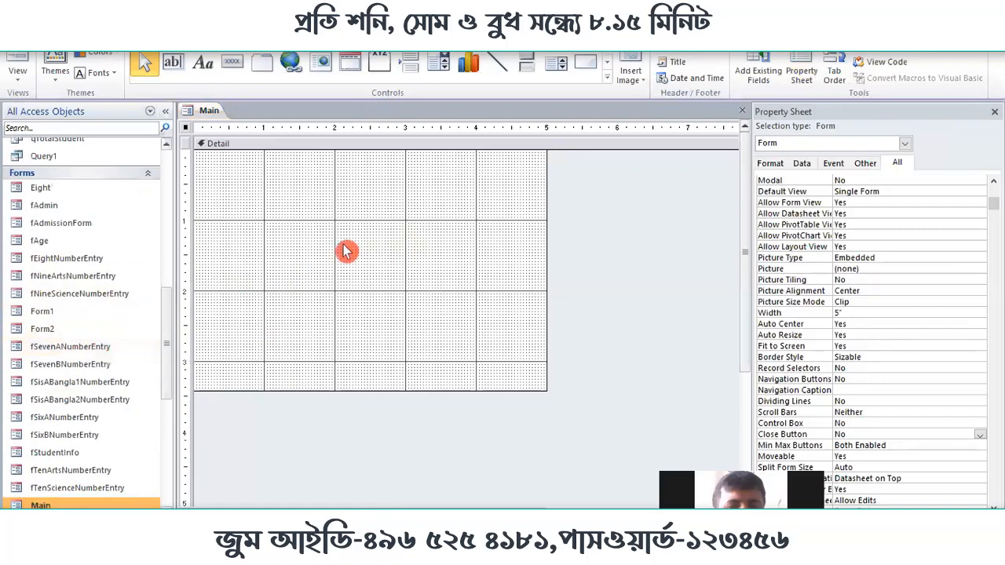
left_click(312, 254)
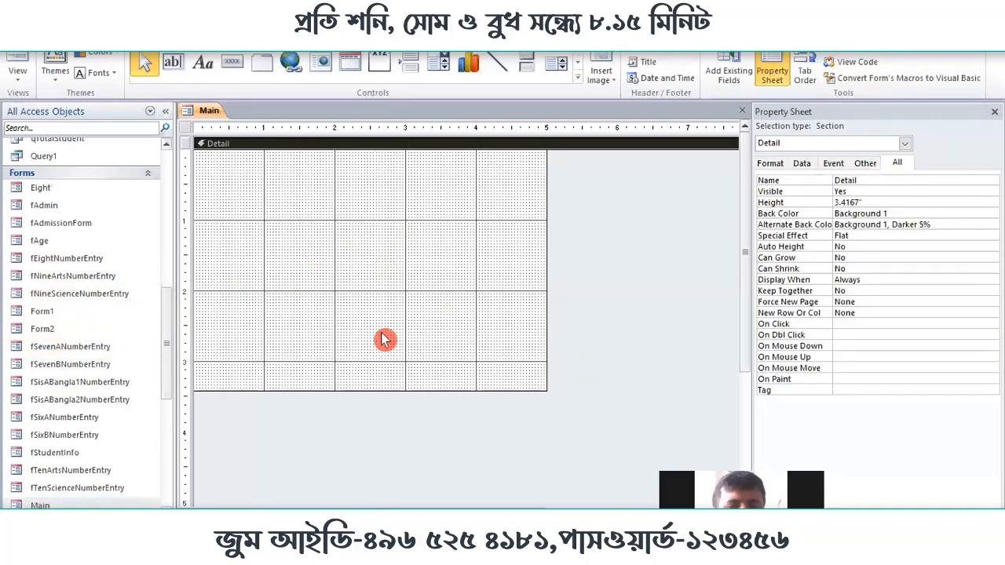
Extend the Main form's Detail area to about 4.1" high.
left_click(234, 64)
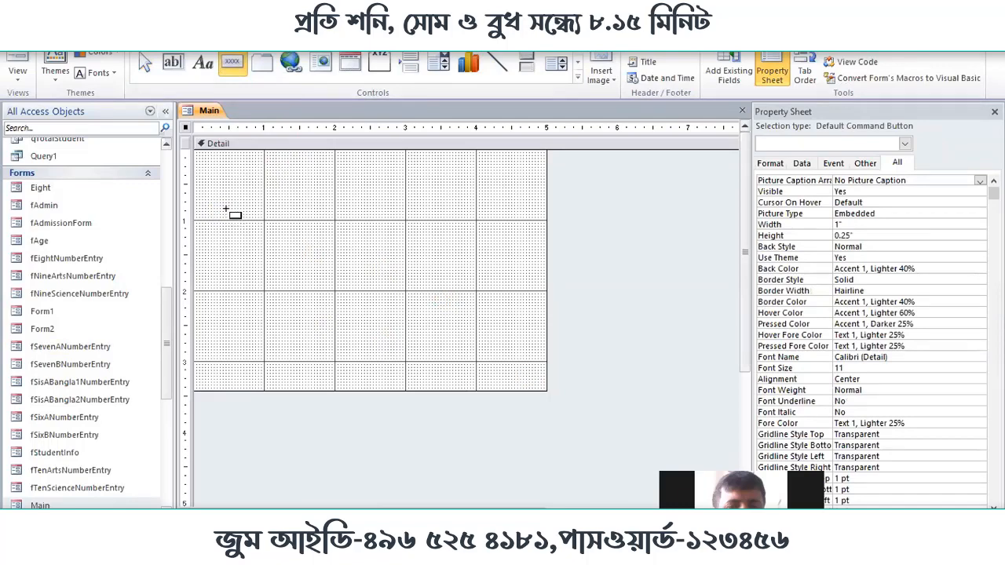
left_click(232, 66)
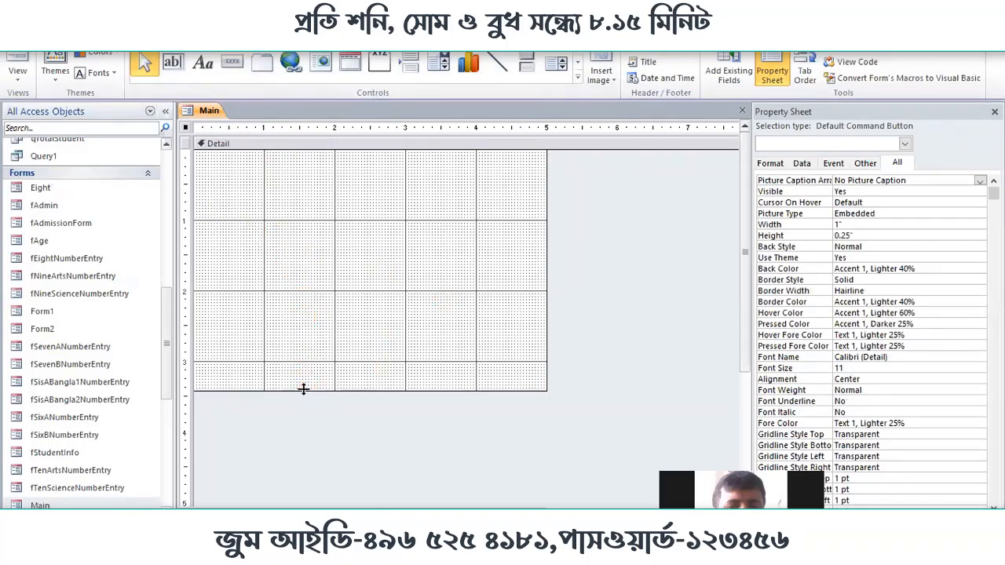
left_click_drag(303, 389, 309, 437)
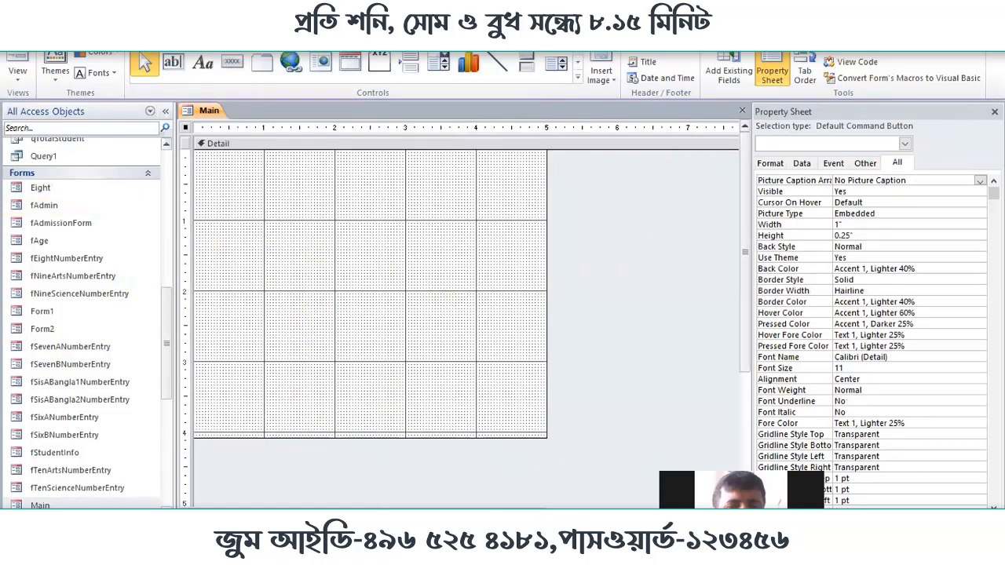
Add a label reading "Shibpur High School" across the top of the Detail area, about 4.75" wide and 0.58" high.
left_click(202, 69)
left_click_drag(209, 157, 542, 194)
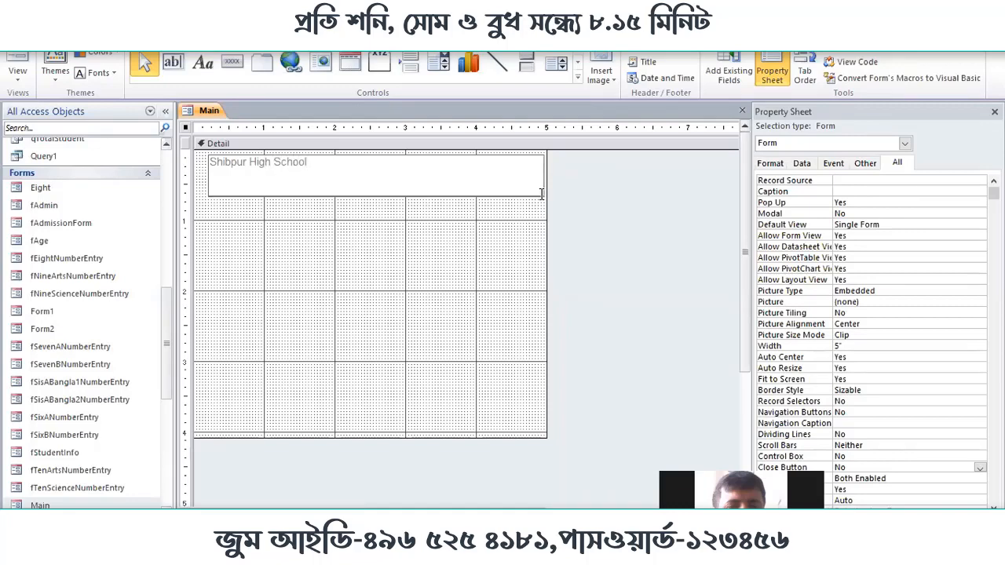
left_click(332, 212)
left_click(337, 187)
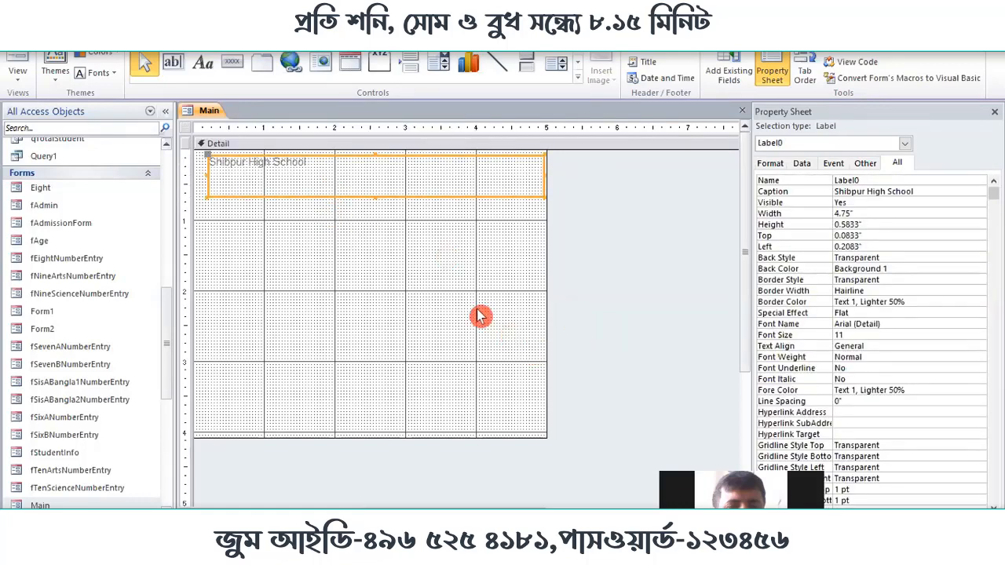
Set the school name label's font to Berlin Sans FB Demi at size 24.
left_click(66, 29)
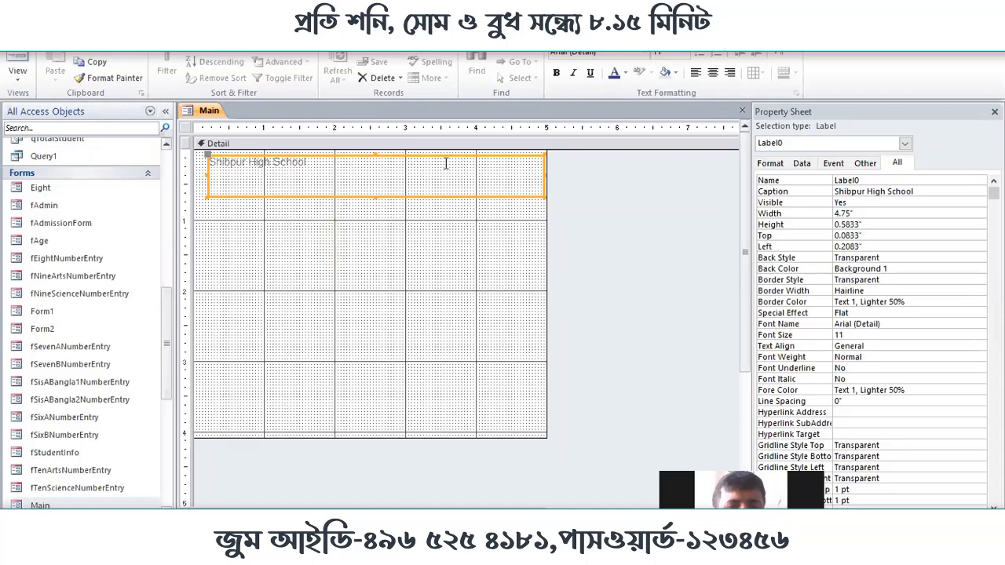
left_click(367, 216)
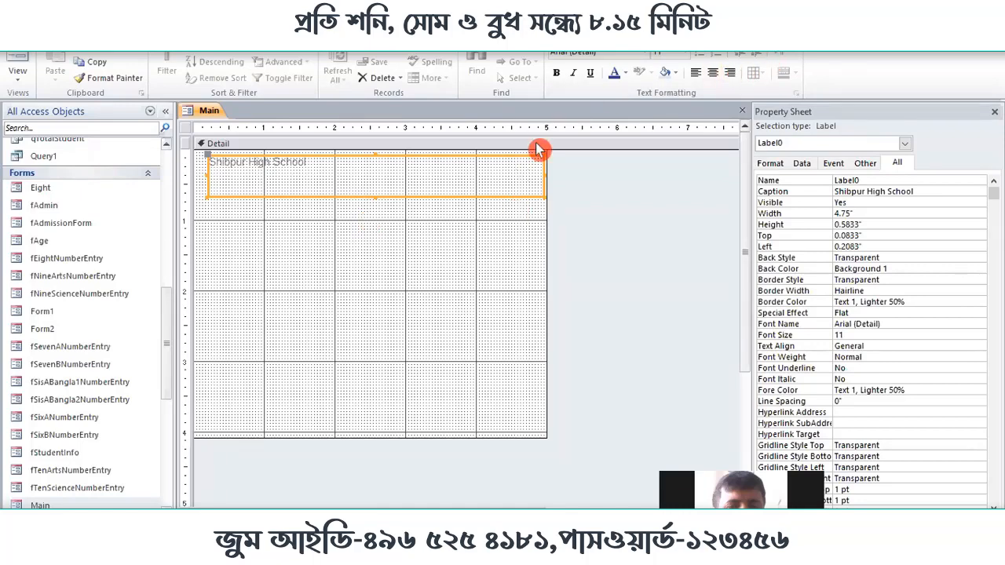
left_click(644, 53)
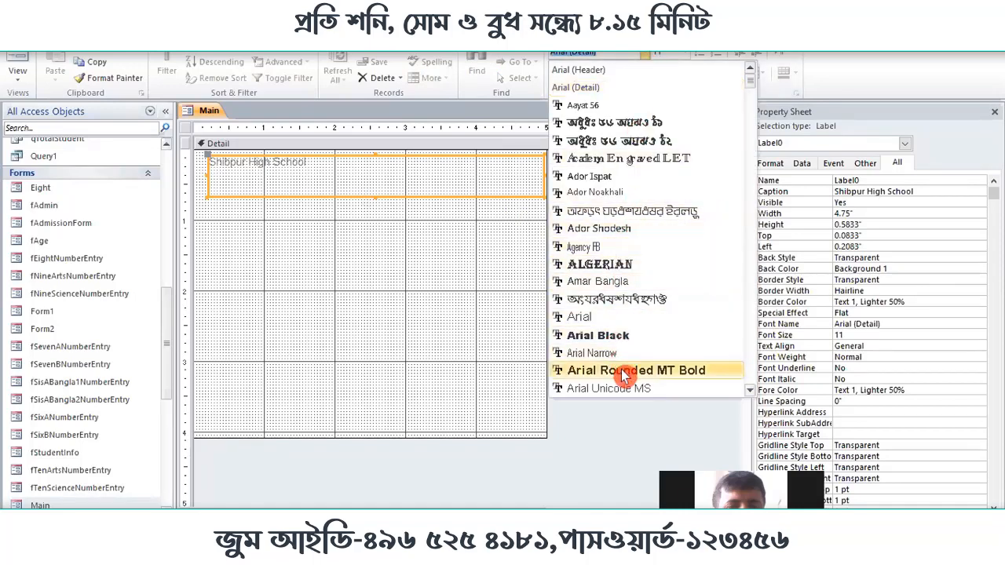
scroll(675, 314, "down", 3)
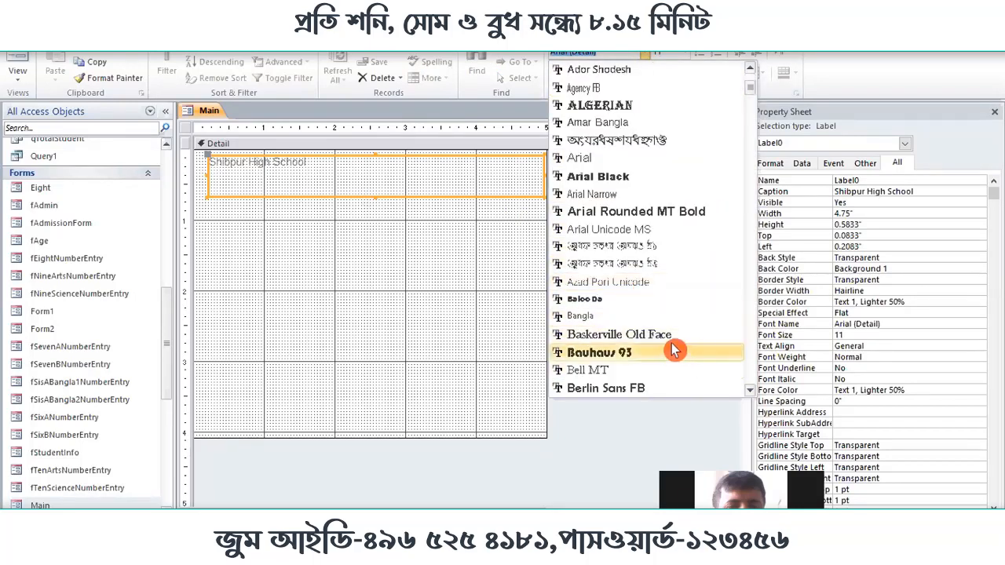
scroll(674, 351, "down", 1)
left_click(651, 355)
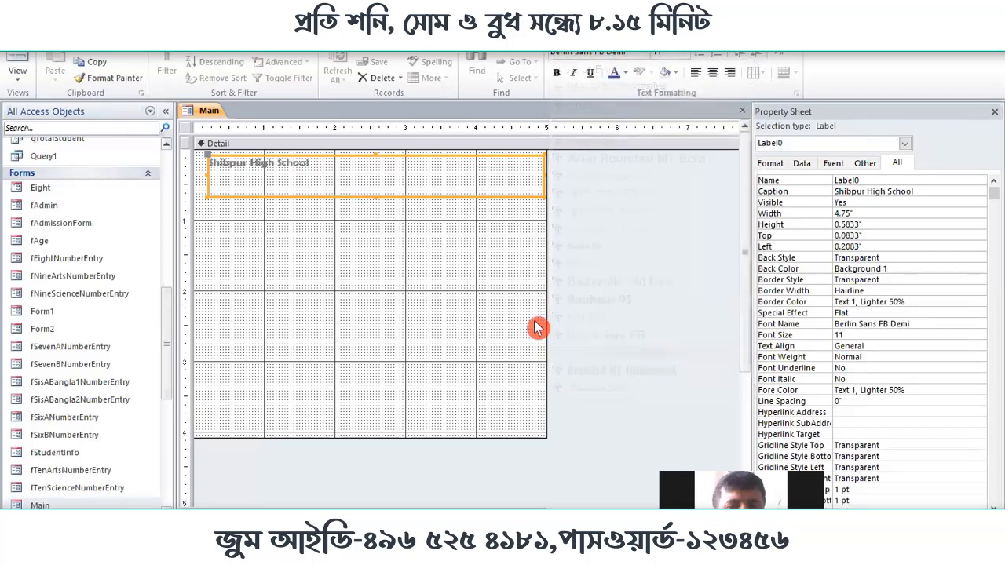
left_click(683, 54)
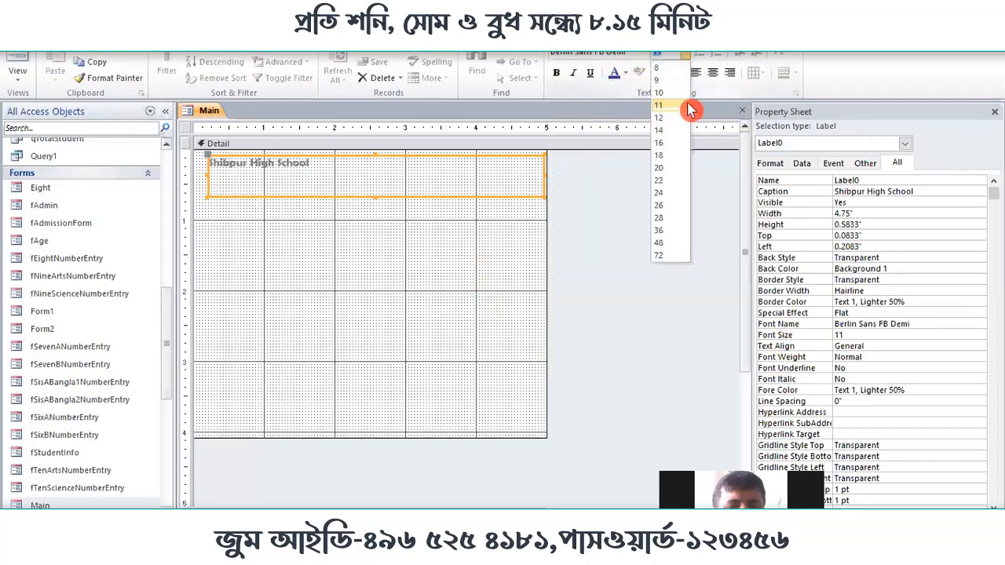
left_click(683, 192)
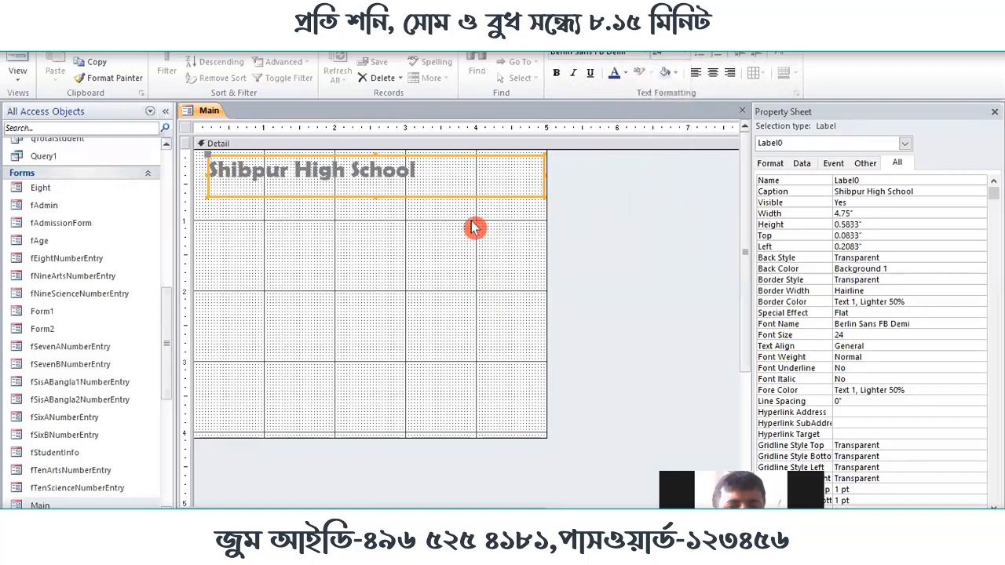
Colour the school name label's text green (#22B14C) and centre it.
right_click(457, 176)
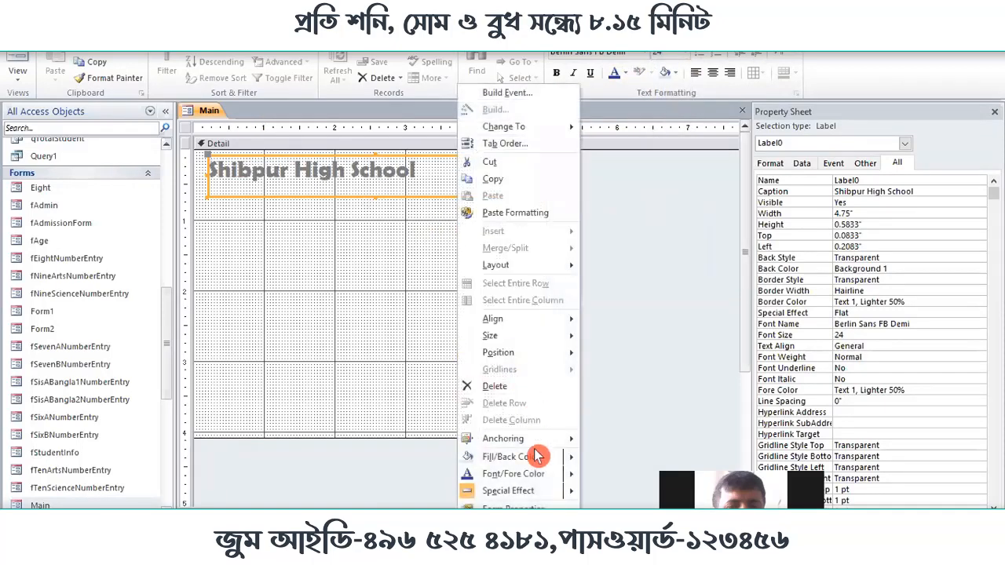
mouse_move(559, 474)
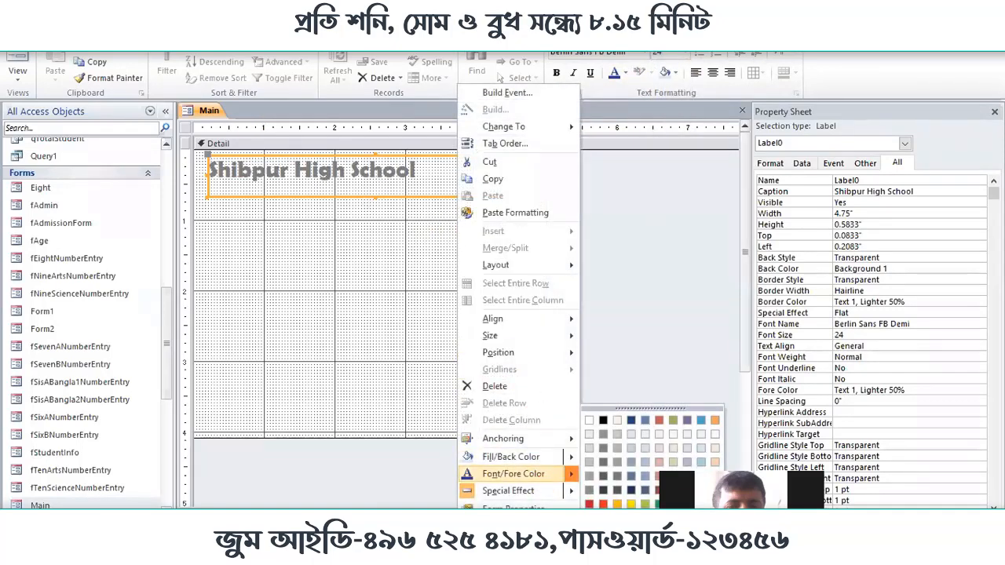
left_click(658, 505)
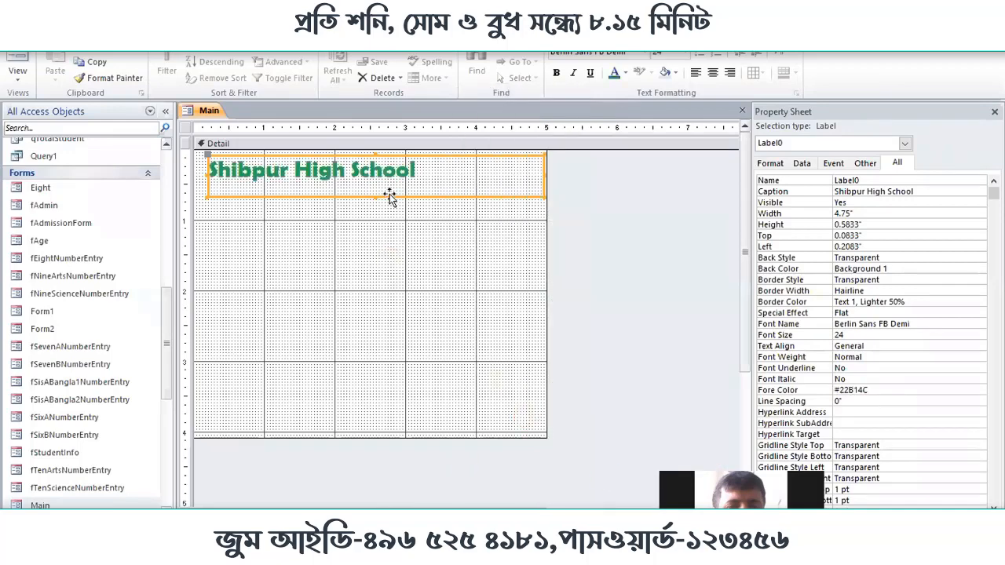
left_click(712, 74)
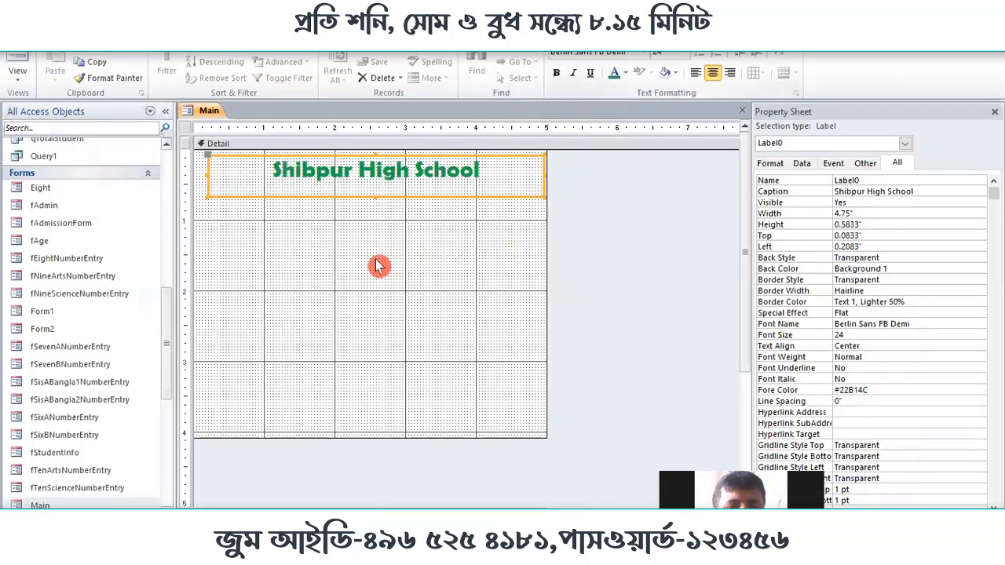
Preview the Main form with its school name heading, move the pop-up window aside, and return to Design View.
left_click(22, 58)
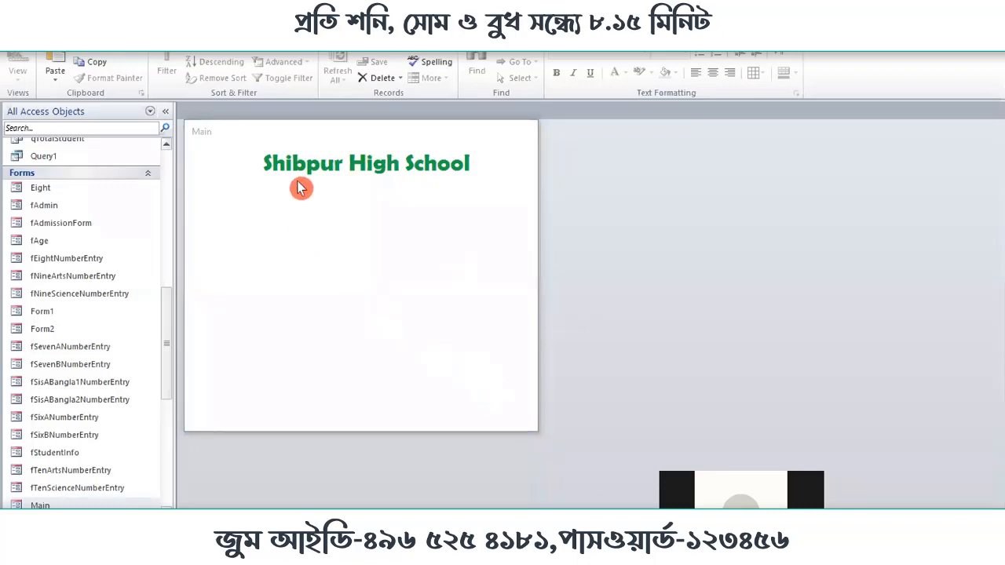
left_click(287, 140)
left_click_drag(287, 140, 390, 139)
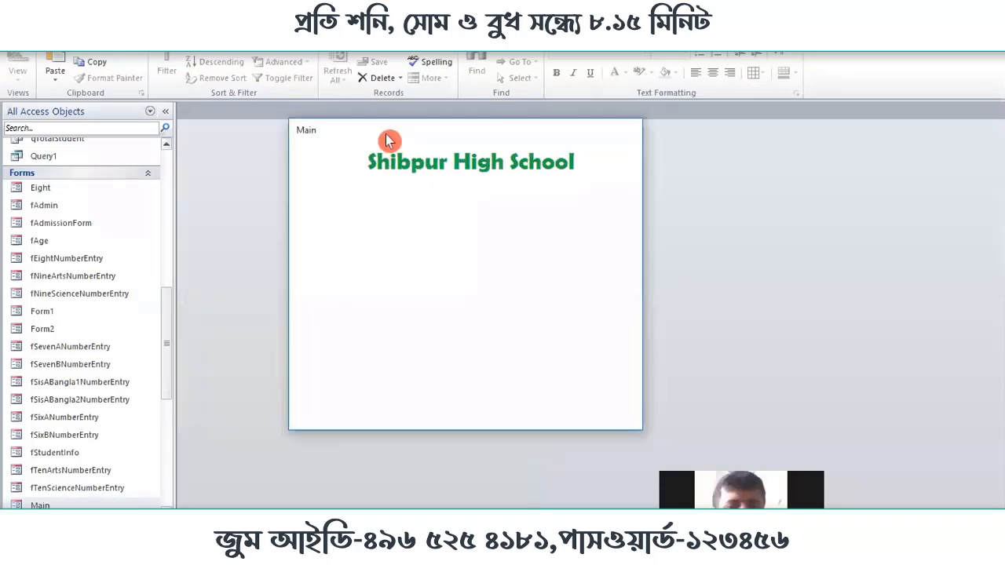
right_click(388, 138)
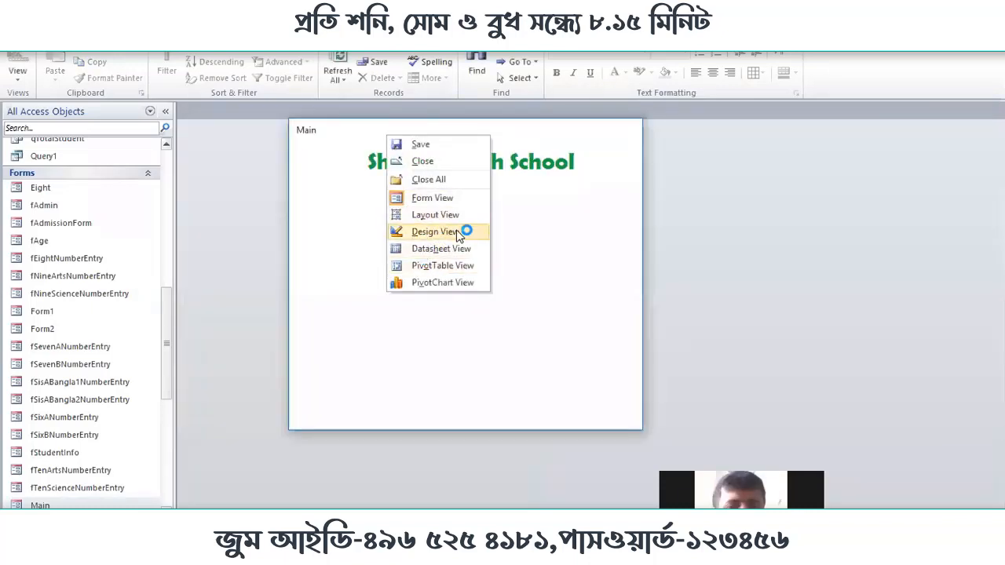
left_click(436, 231)
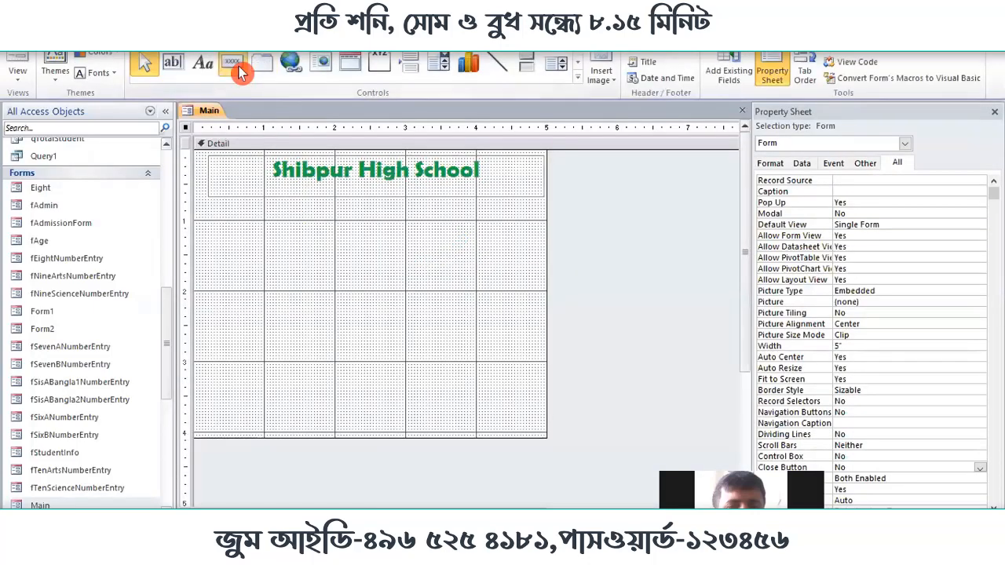
Draw a command button about 1.67" wide and 0.38" high below the school heading, without using the button wizard.
left_click(238, 68)
mouse_move(222, 210)
left_mouse_down()
mouse_move(278, 258)
mouse_move(341, 239)
left_mouse_up()
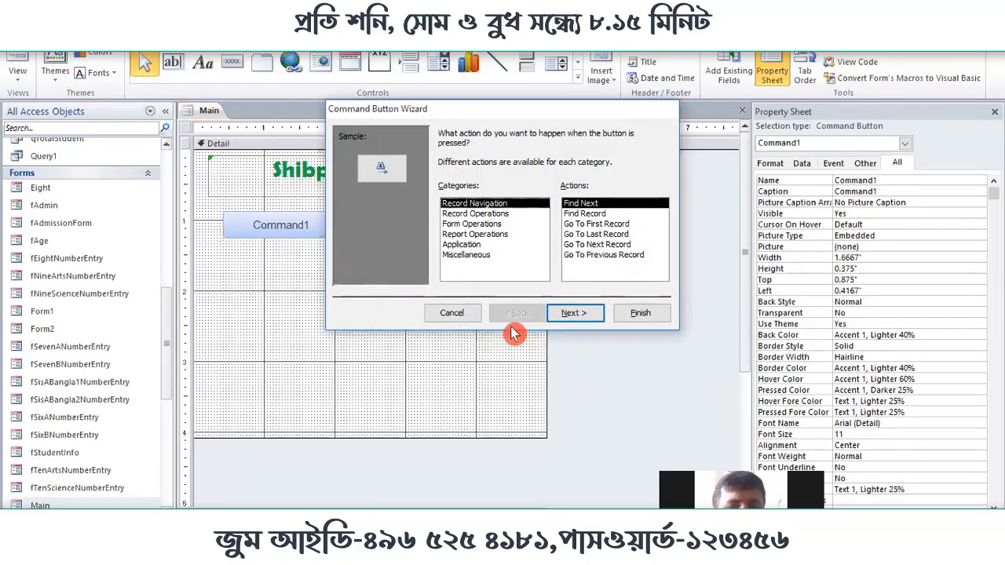
left_click(462, 318)
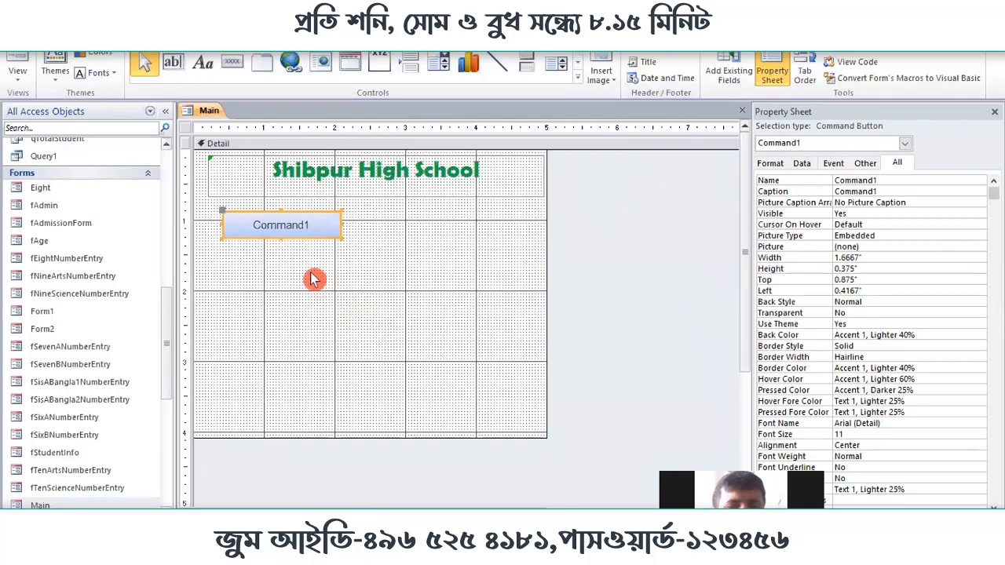
Change the new command button's caption to "Six".
left_click(313, 241)
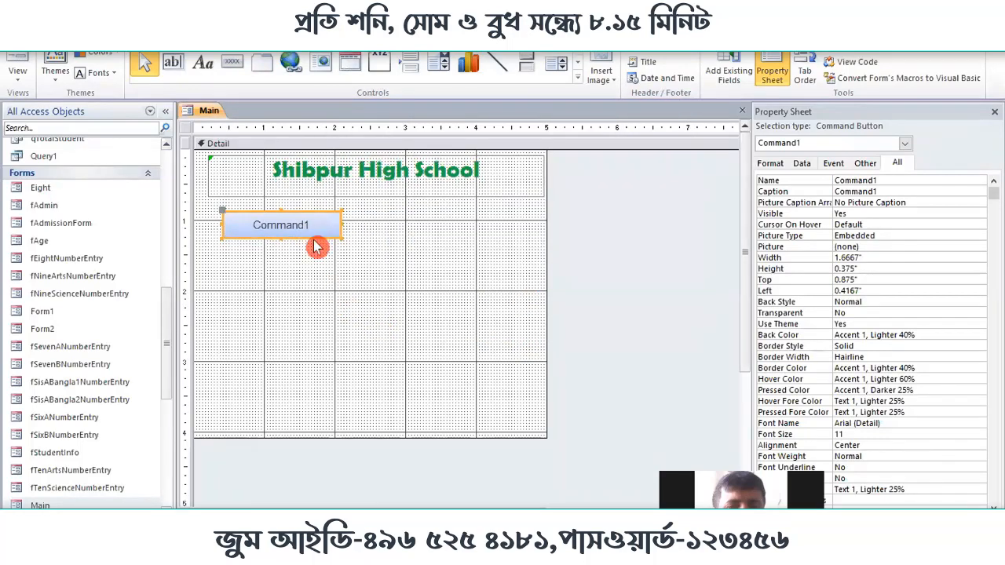
left_click_drag(306, 224, 315, 227)
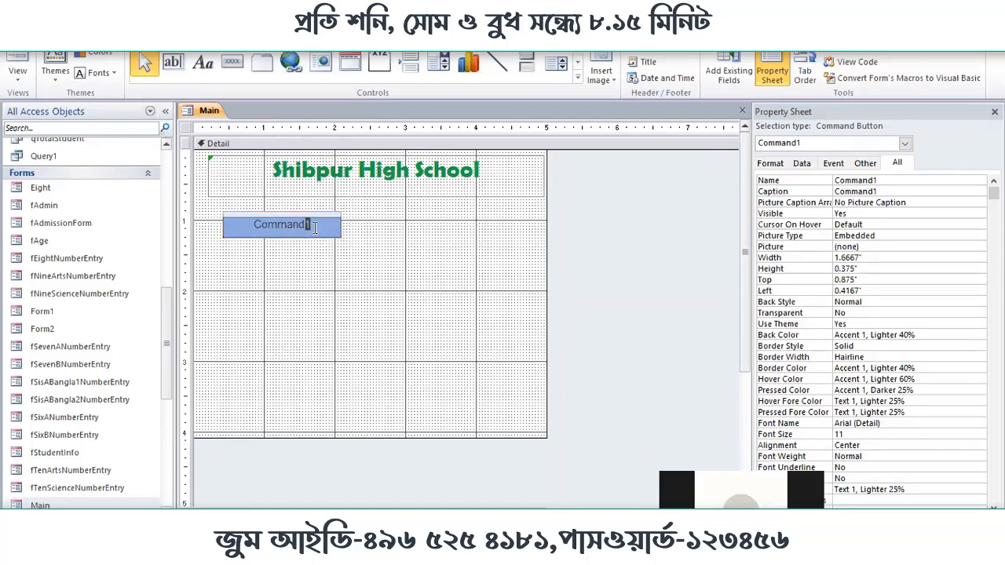
key("BackSpace")
key("BackSpace")
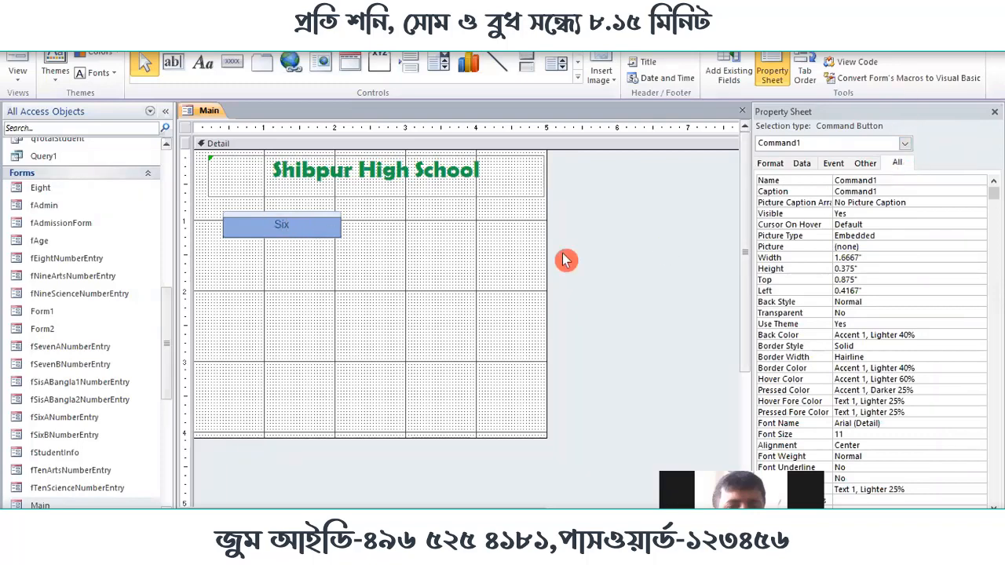
left_click(418, 245)
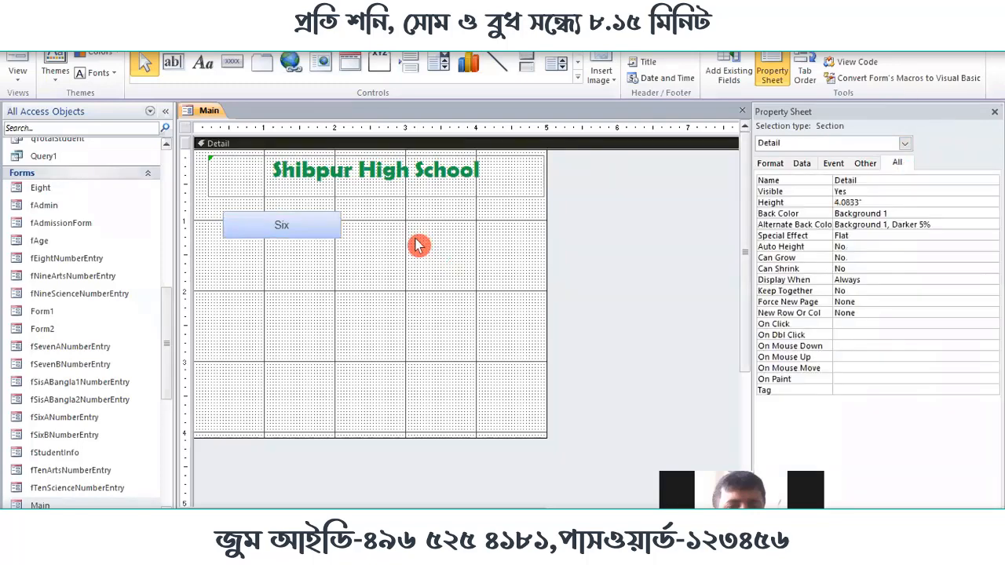
Duplicate the Six button three times to make a column of four buttons.
left_click(303, 225)
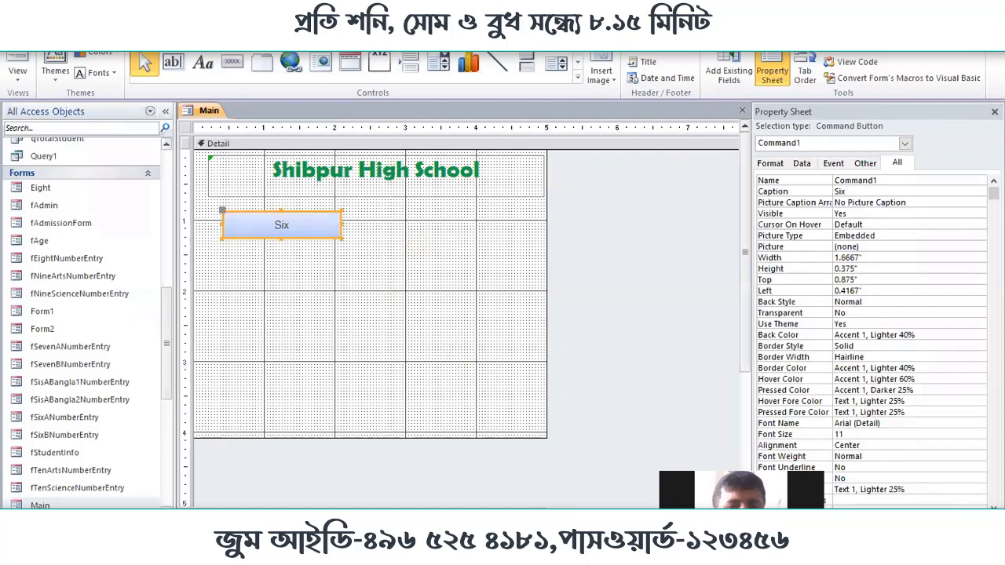
key("ctrl+d")
key("ctrl+d")
key("ctrl+d")
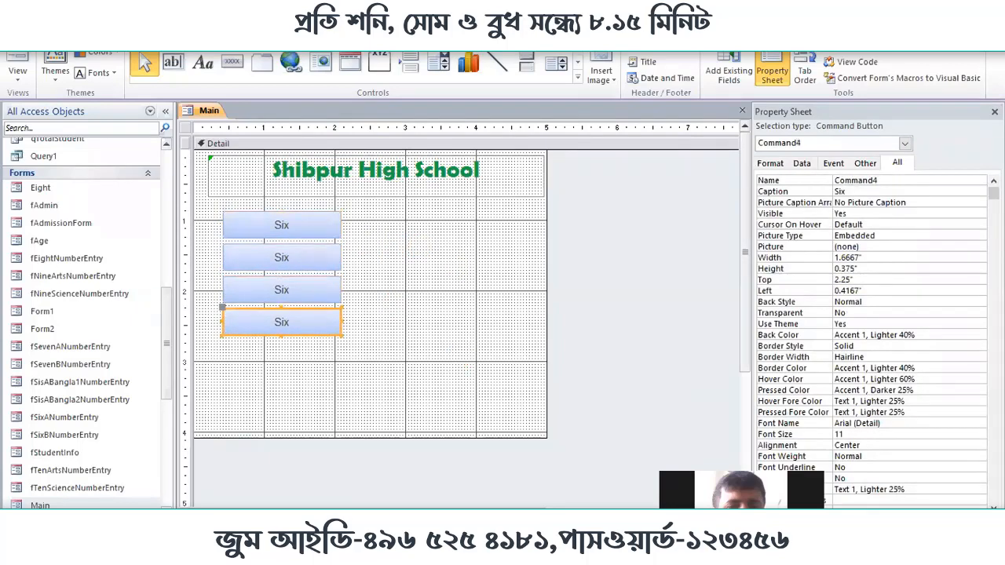
Change the second button's caption to "Seven".
left_click(321, 218)
left_click(314, 230)
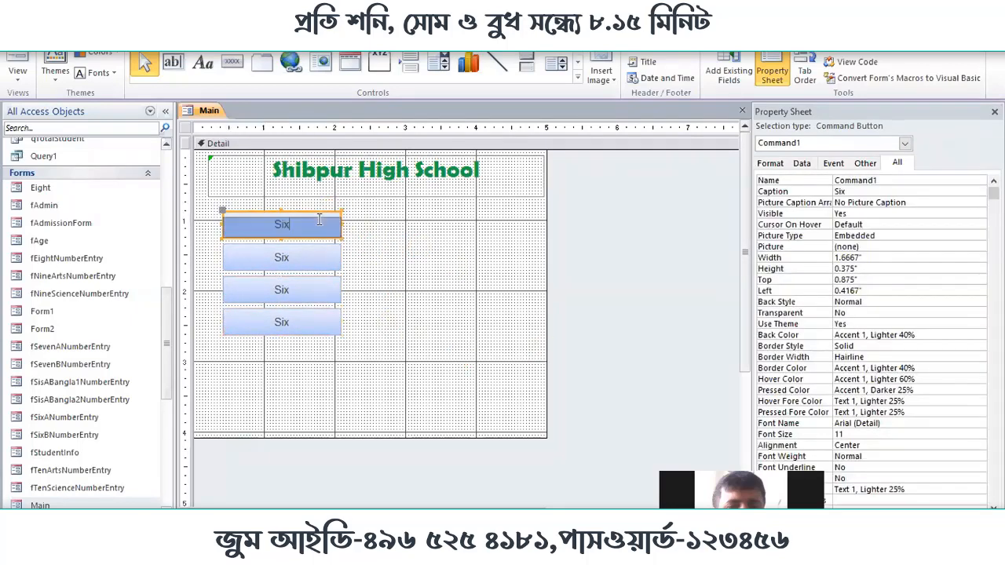
left_click(306, 255)
left_click(303, 257)
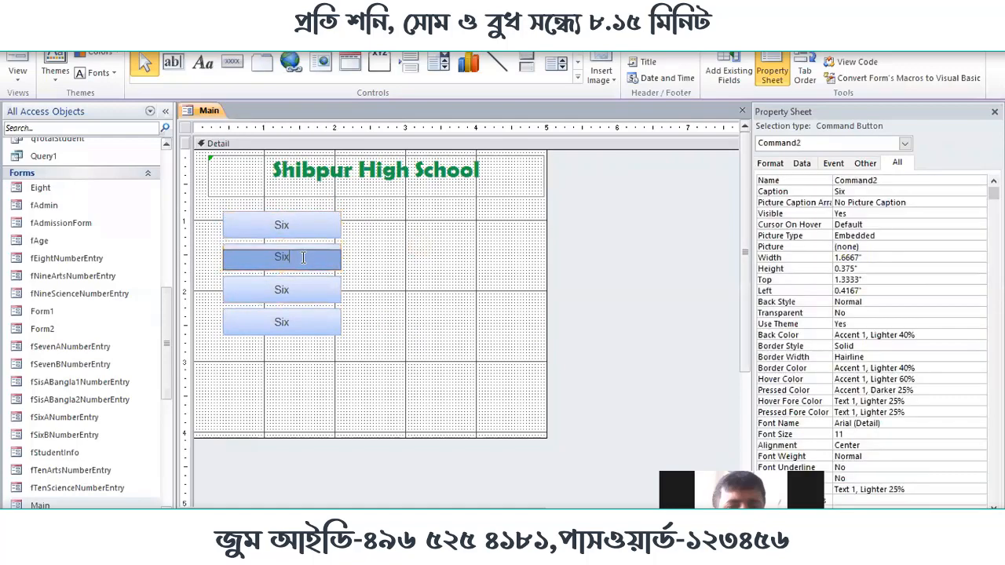
left_click_drag(213, 257, 212, 257)
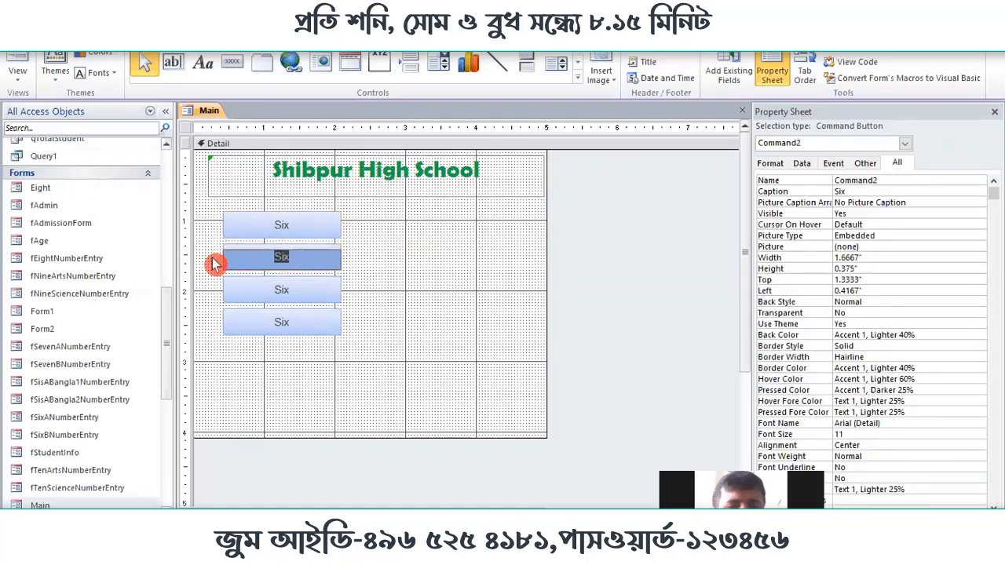
type("Se")
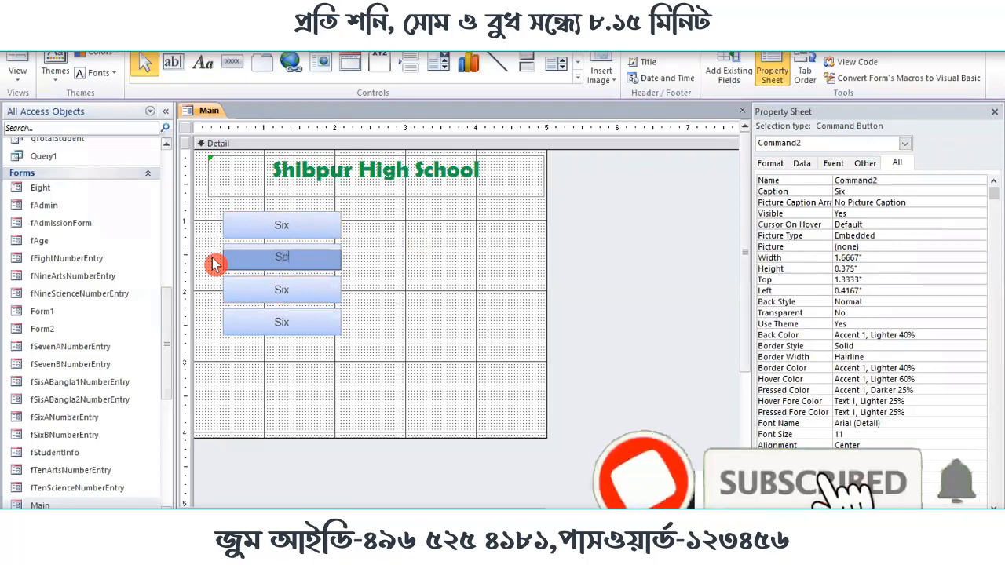
type("ven")
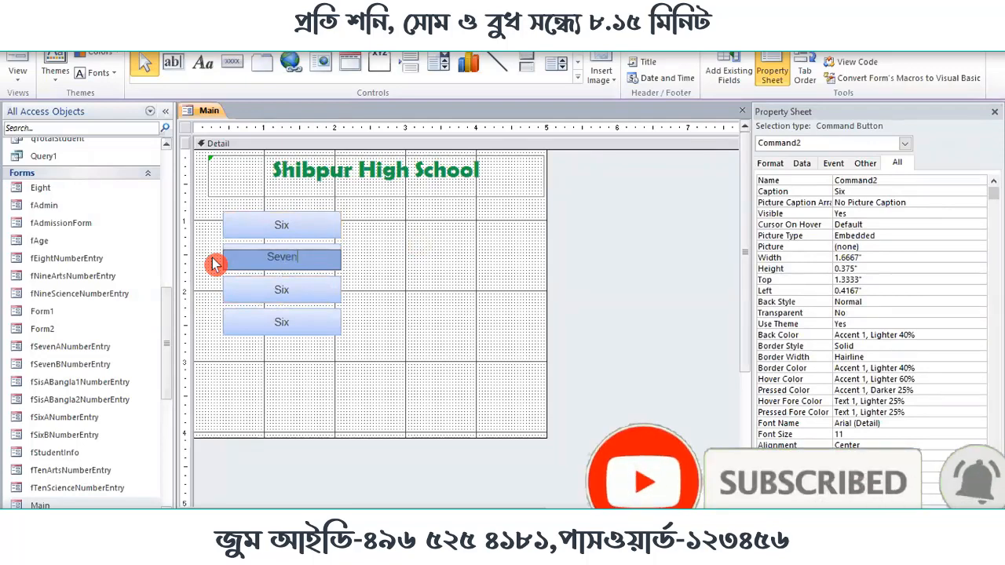
Change the third button's caption to "Eight".
left_click(279, 289)
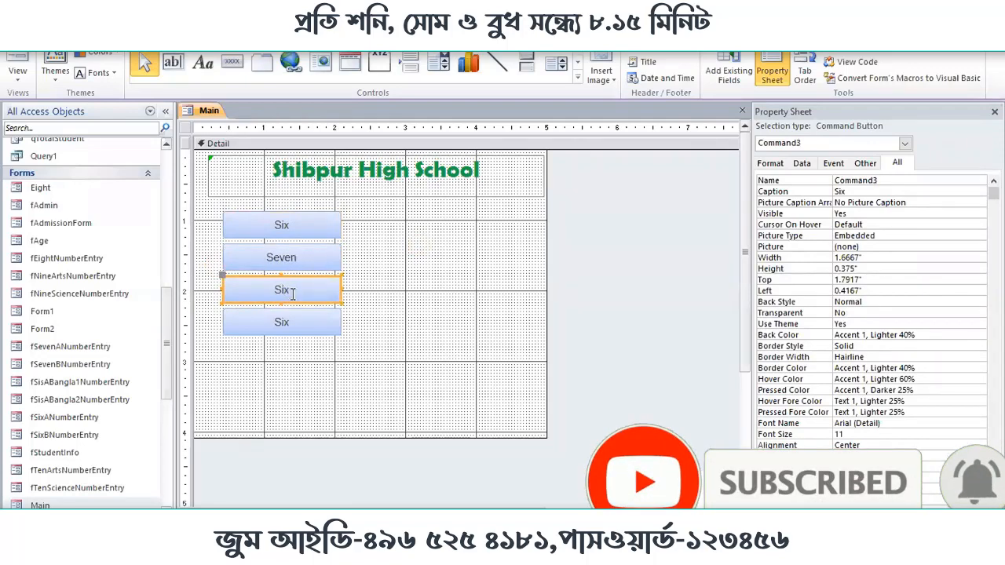
left_click(302, 296)
double_click(302, 296)
type("Ei")
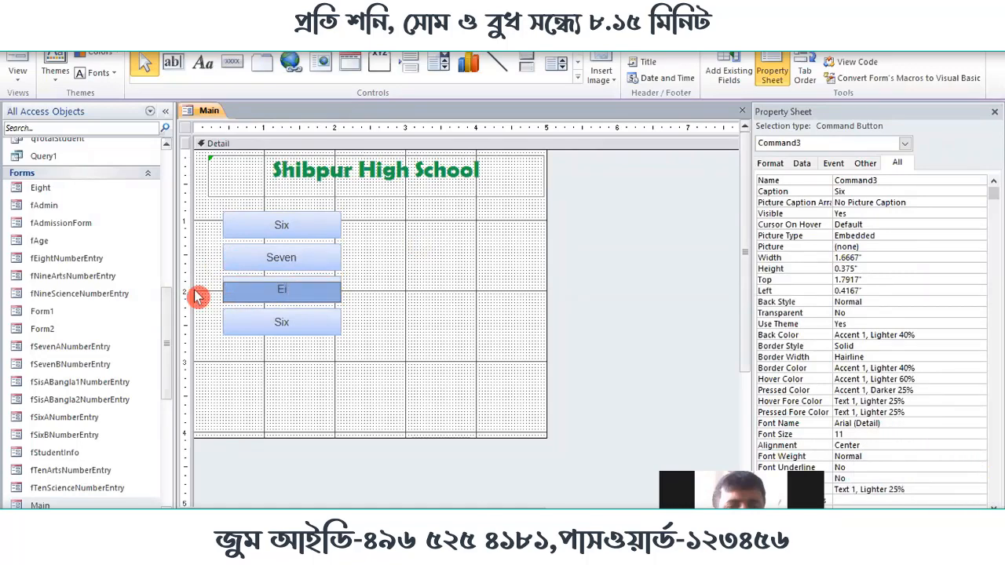
type("ght")
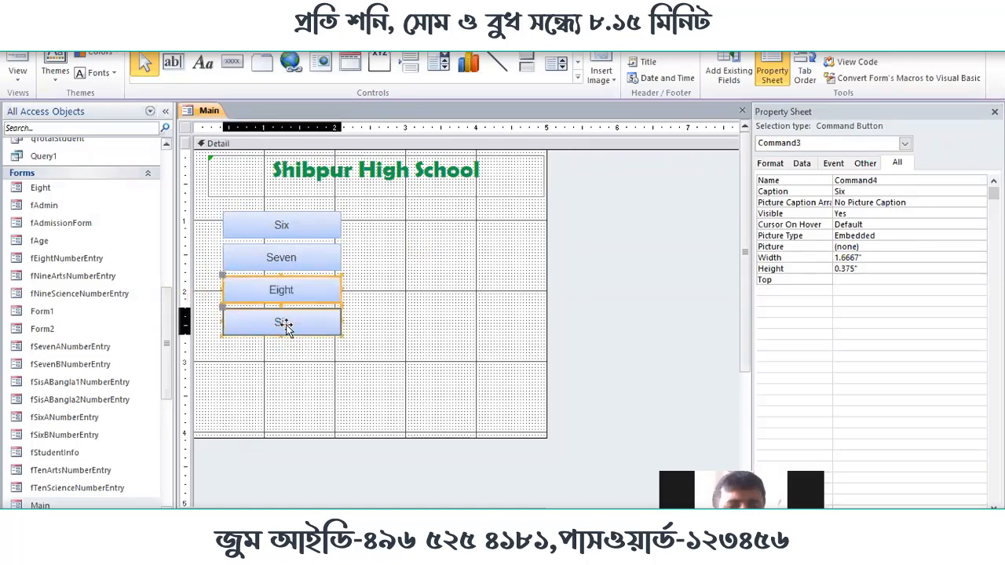
left_click(283, 322)
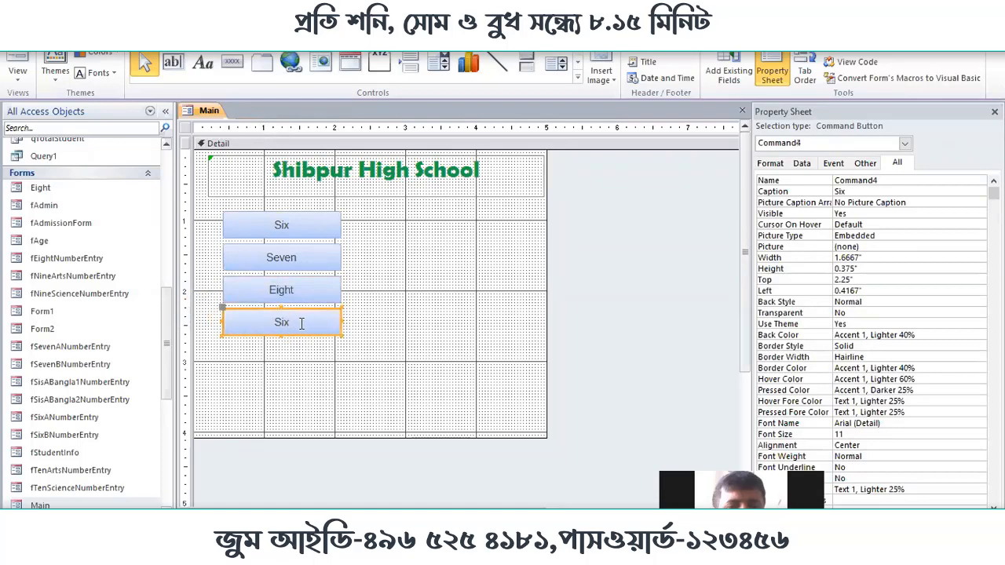
Create an embedded macro for the topmost Six button's On Click event and add an OpenForm action to it.
left_click(322, 230)
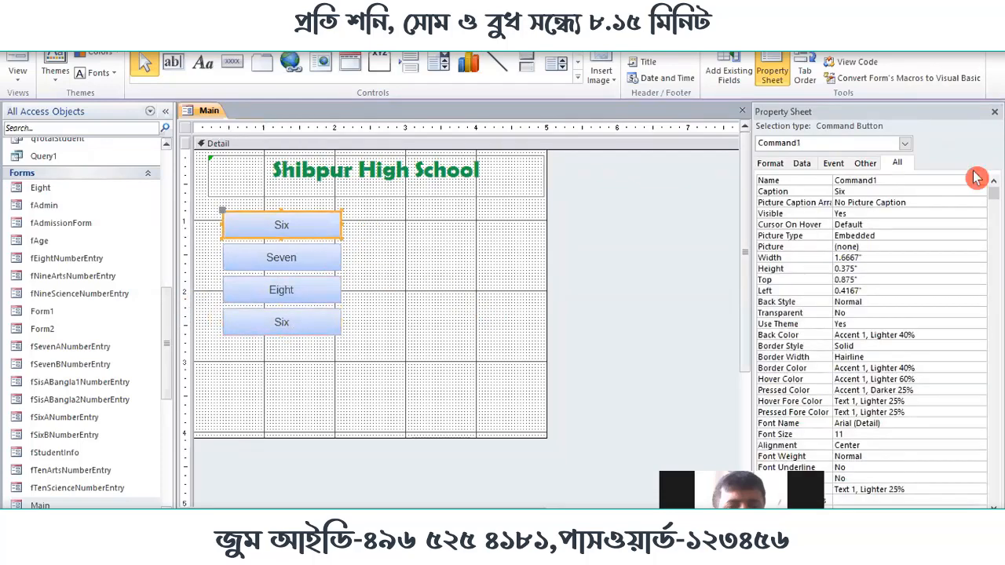
left_click(833, 164)
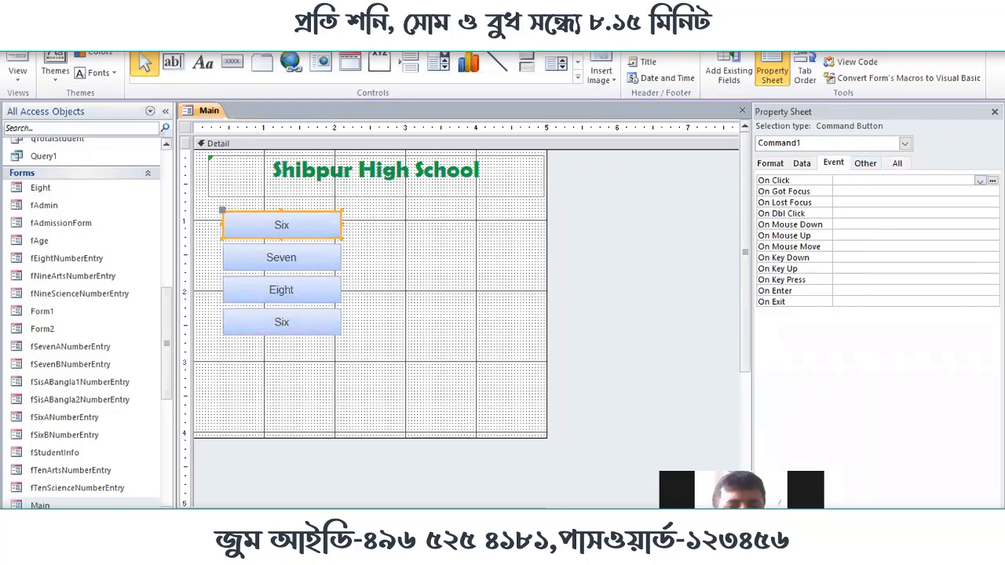
left_click(993, 181)
left_click(485, 295)
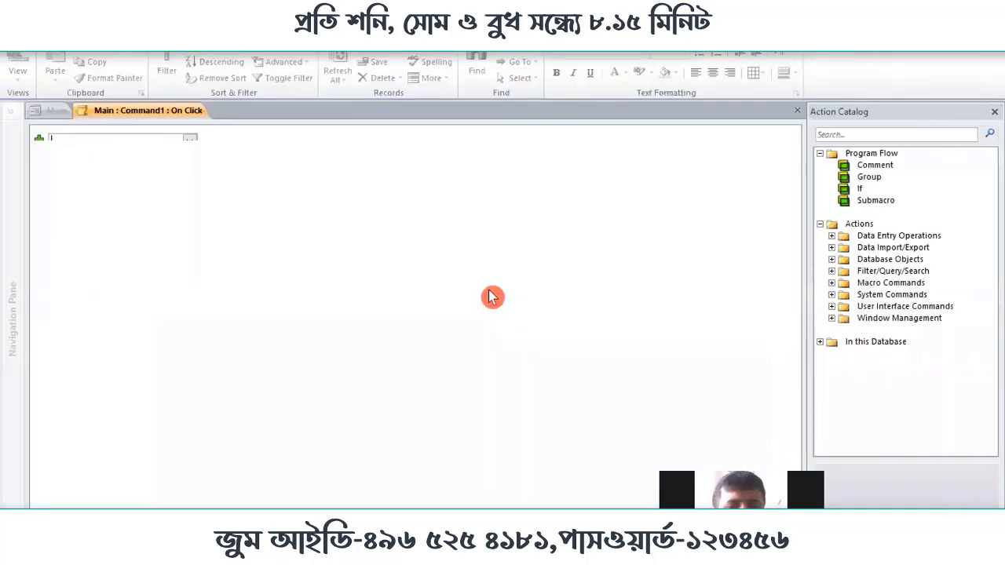
type("O")
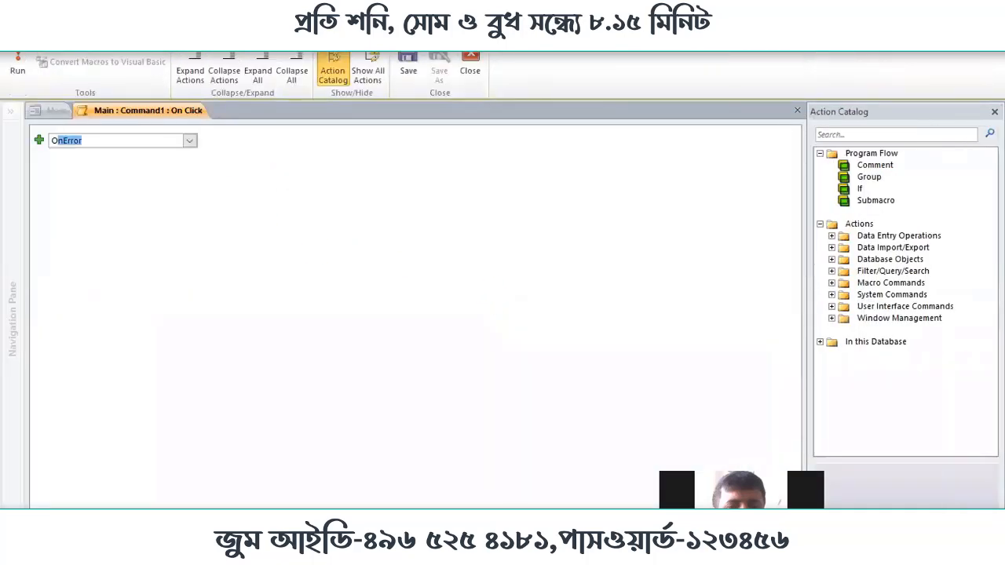
type("penForm")
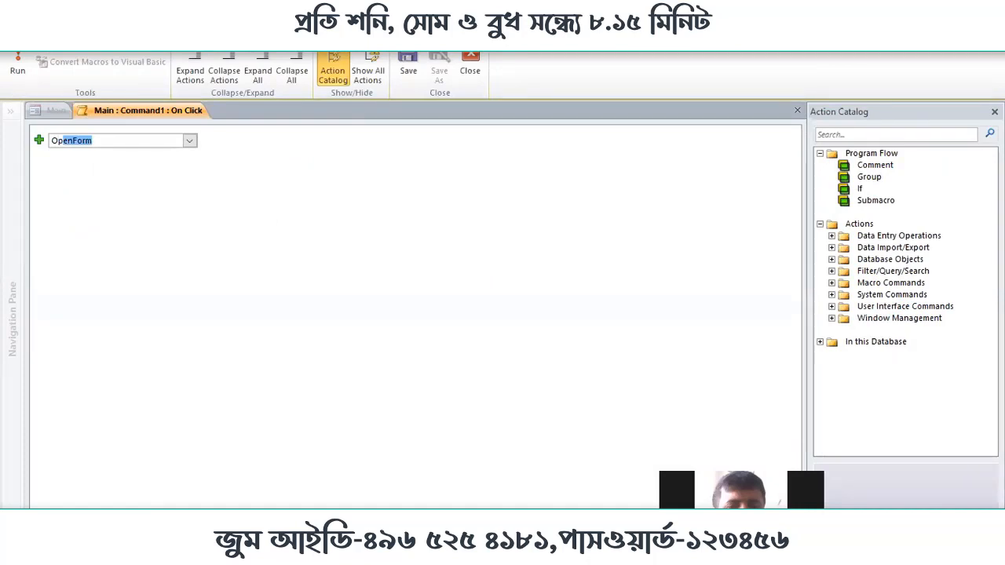
key("Return")
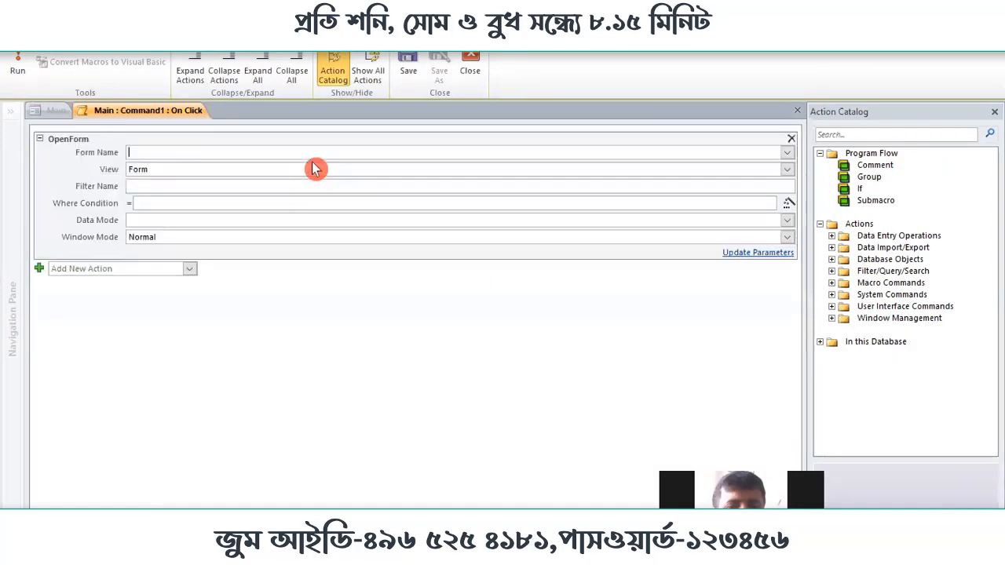
Make the OpenForm action open the form Six in Dialog window mode, and save and close the macro.
left_click(787, 153)
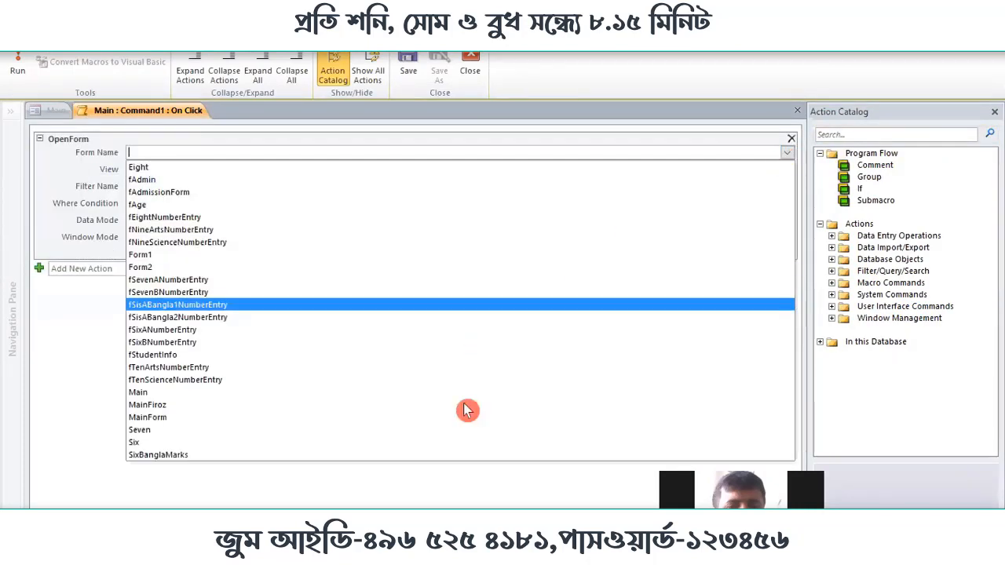
left_click(301, 446)
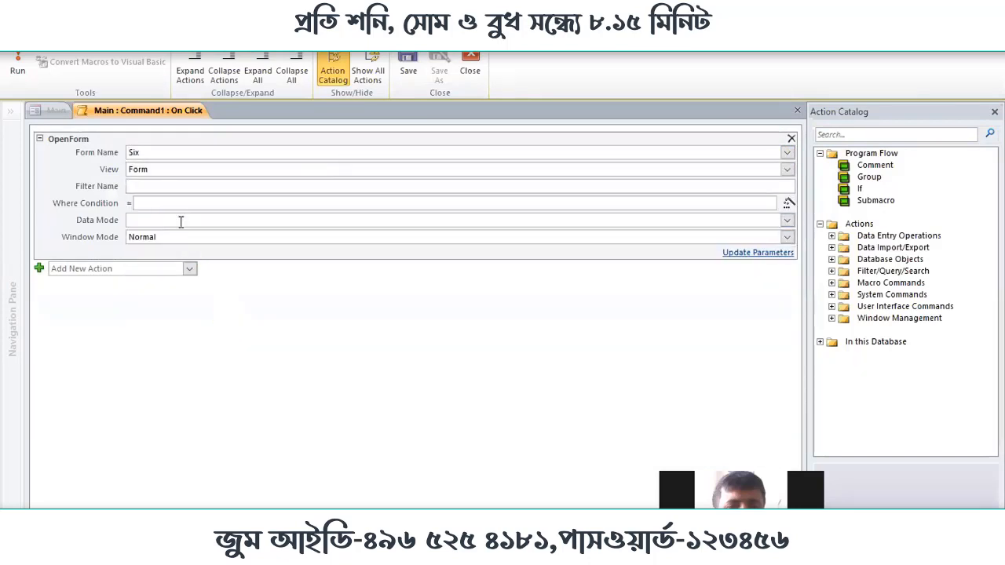
double_click(186, 237)
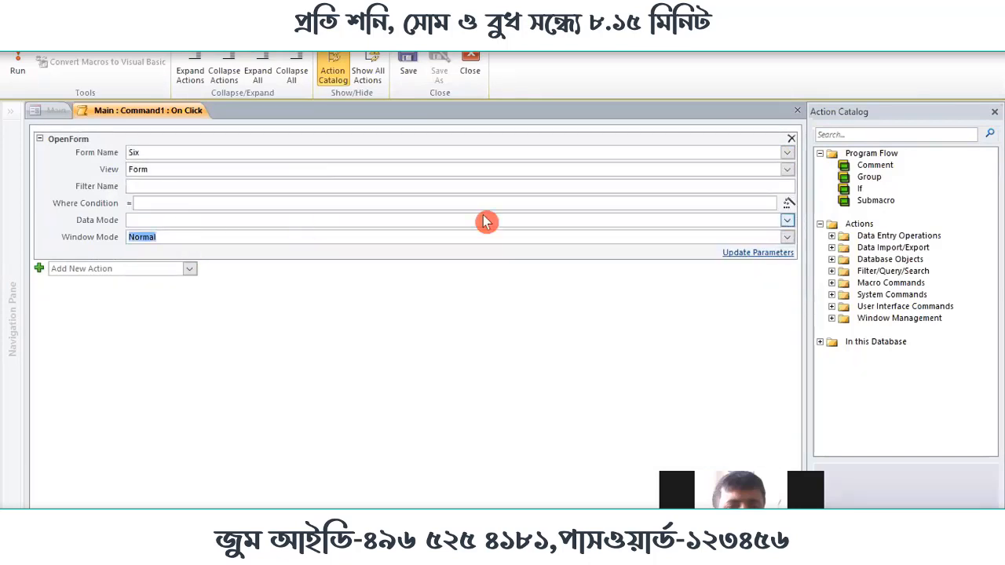
left_click(786, 237)
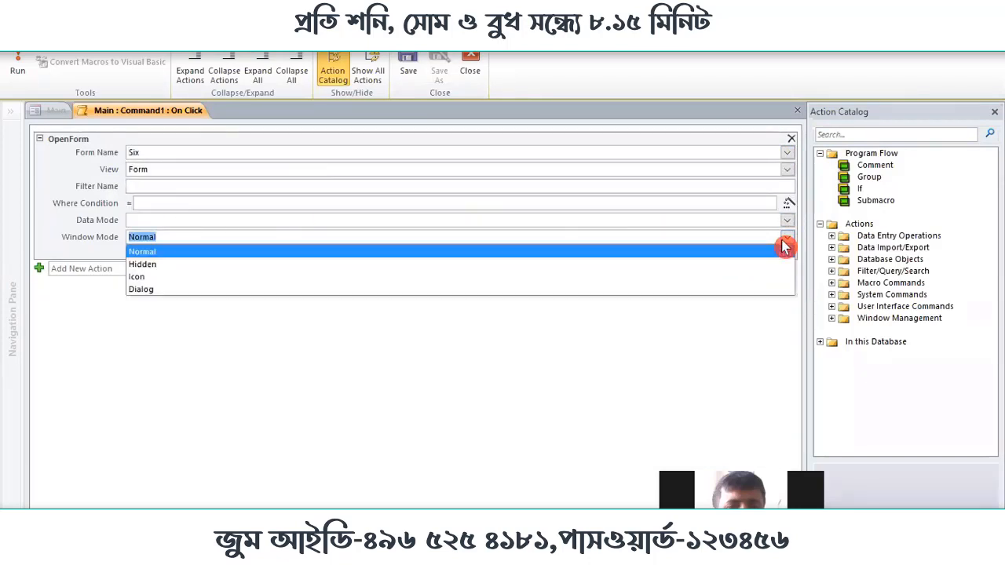
left_click(428, 289)
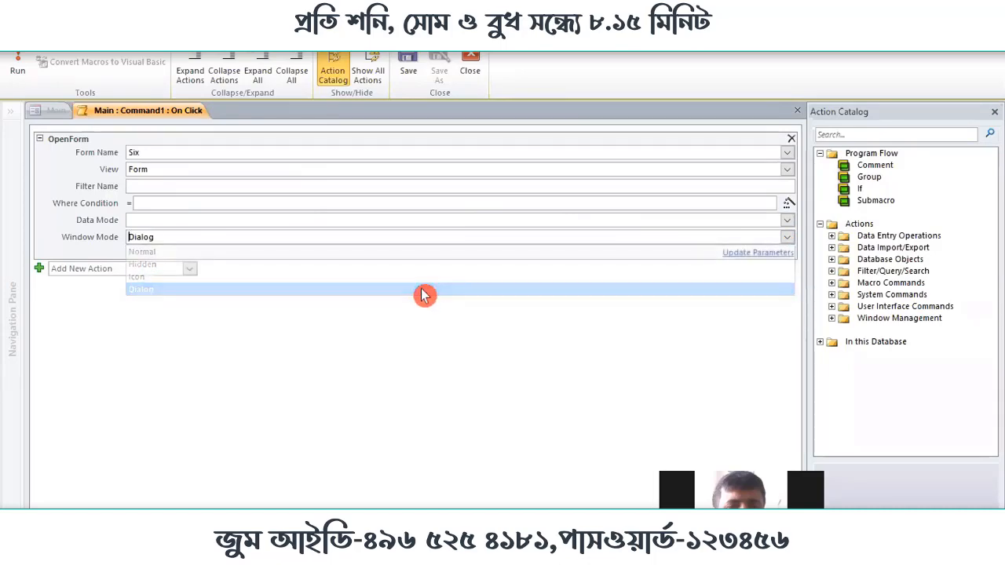
left_click(409, 62)
left_click(469, 63)
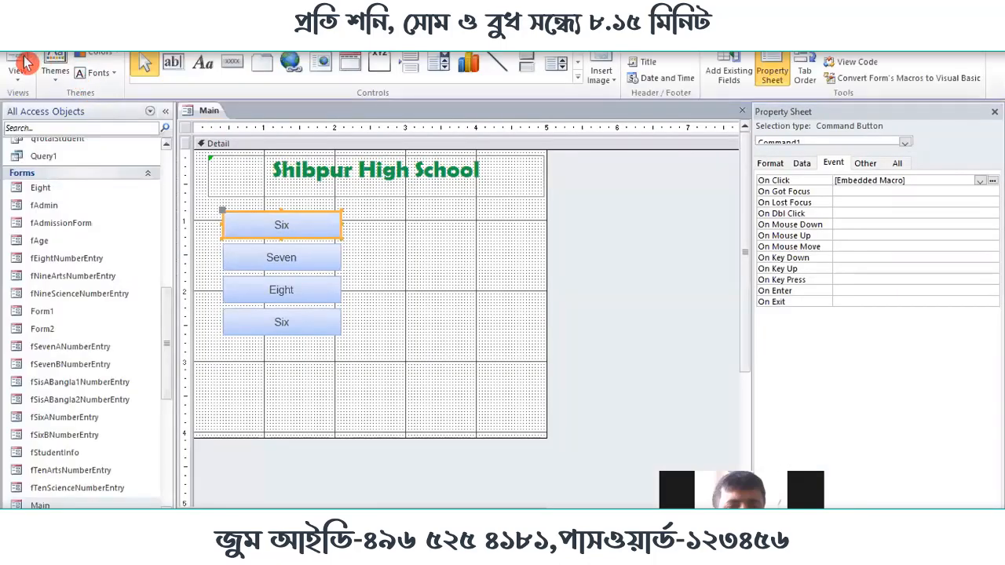
Test the topmost Six button in Form View by opening and closing its form twice, and return to Design View.
left_click(26, 63)
left_click(281, 212)
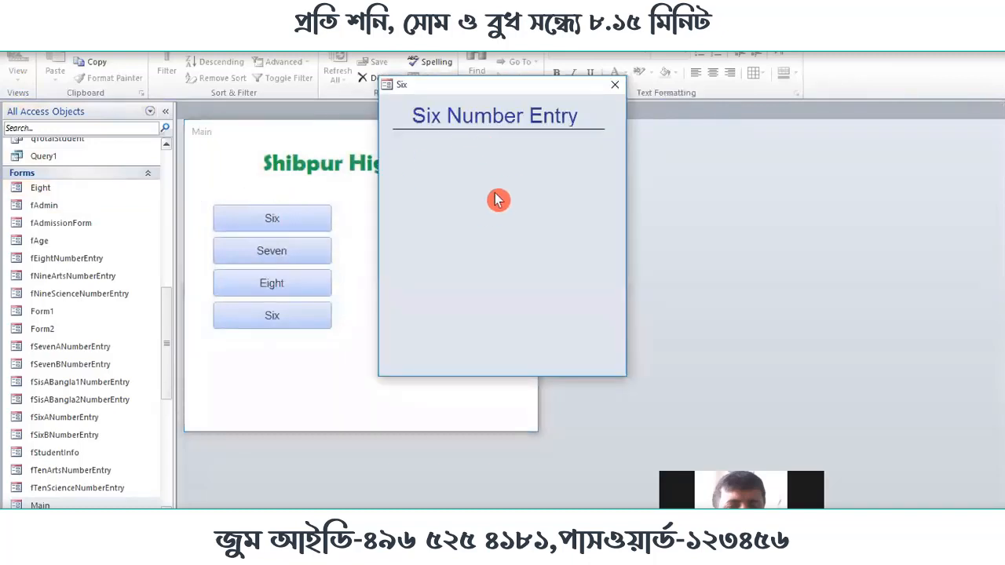
left_click(614, 84)
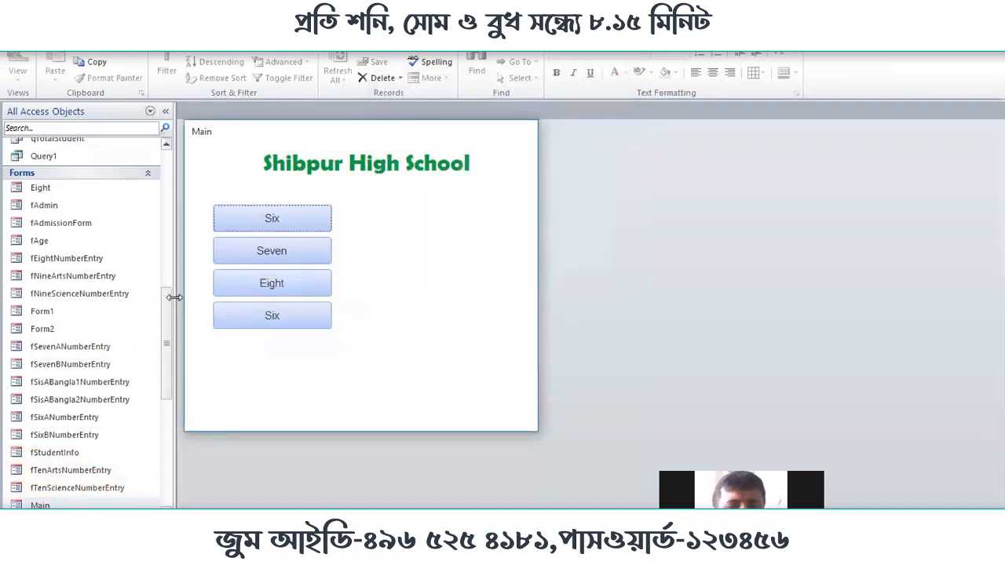
left_click(257, 220)
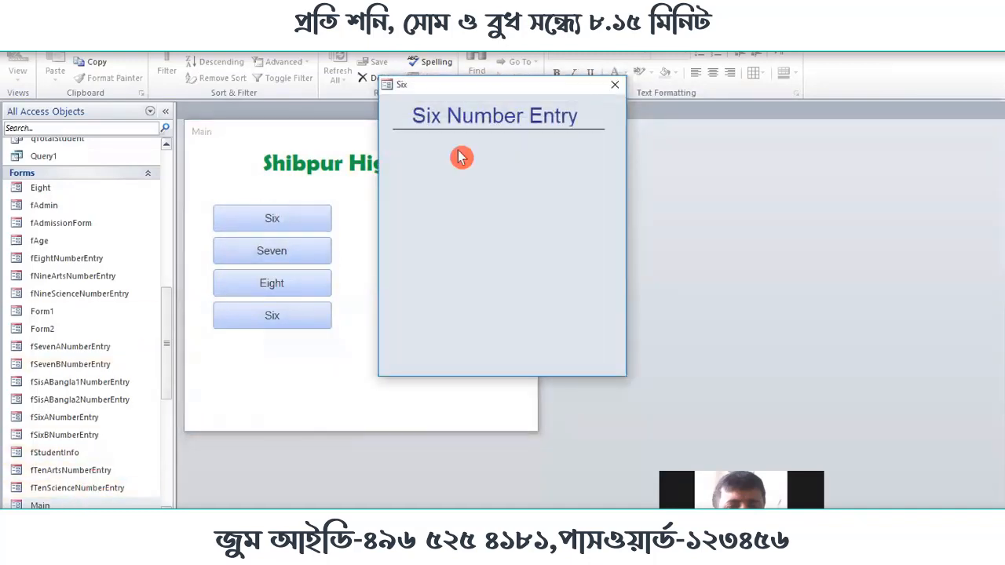
left_click(613, 85)
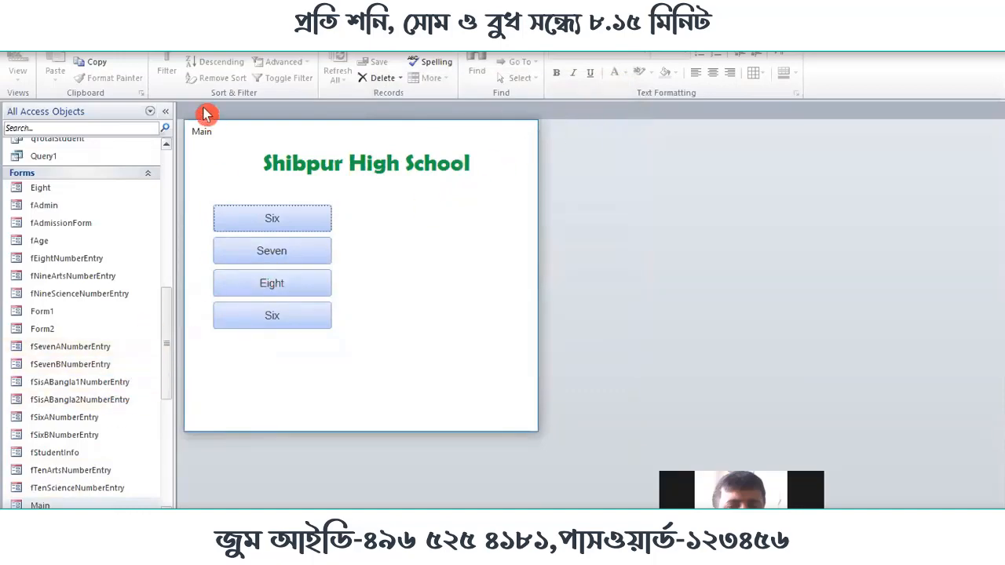
right_click(259, 138)
left_click(303, 234)
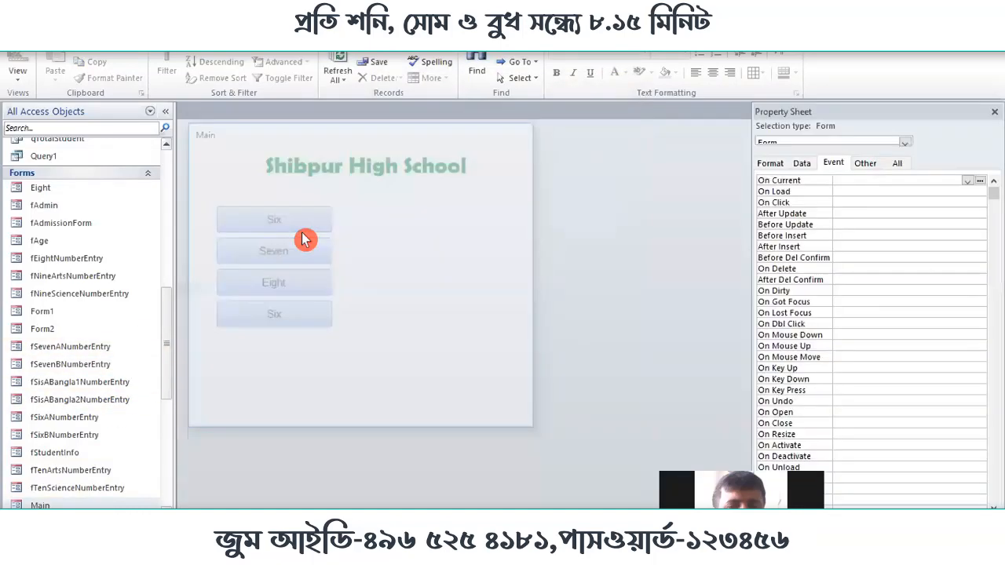
Create an embedded macro for the Seven button's On Click event and add an OpenForm action to it.
left_click(296, 256)
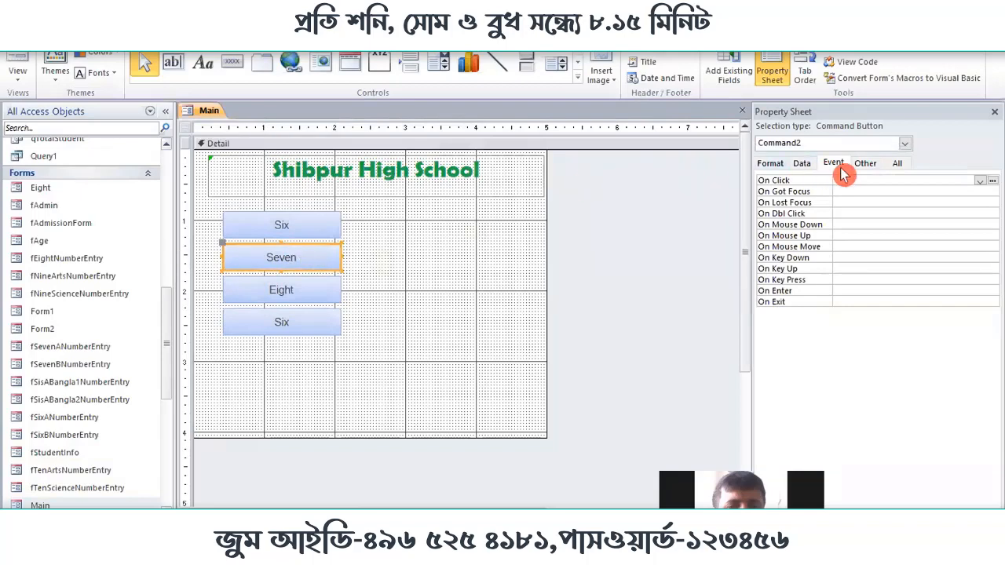
left_click(992, 181)
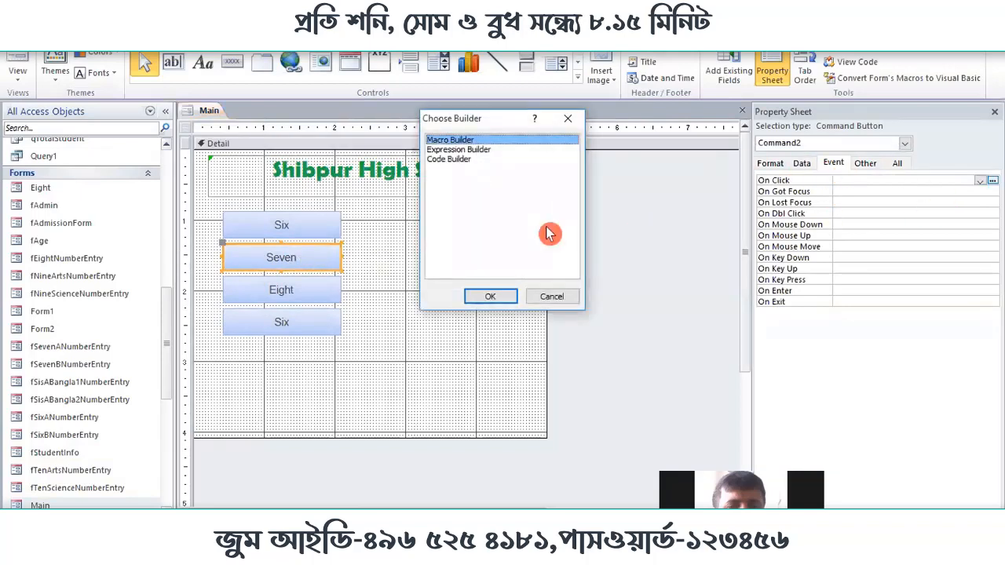
left_click(493, 296)
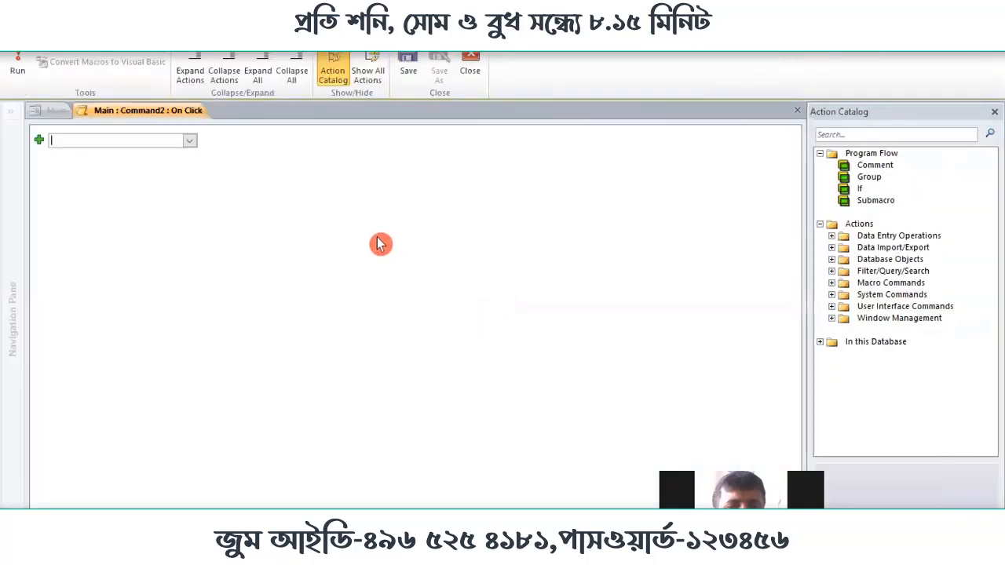
type("o")
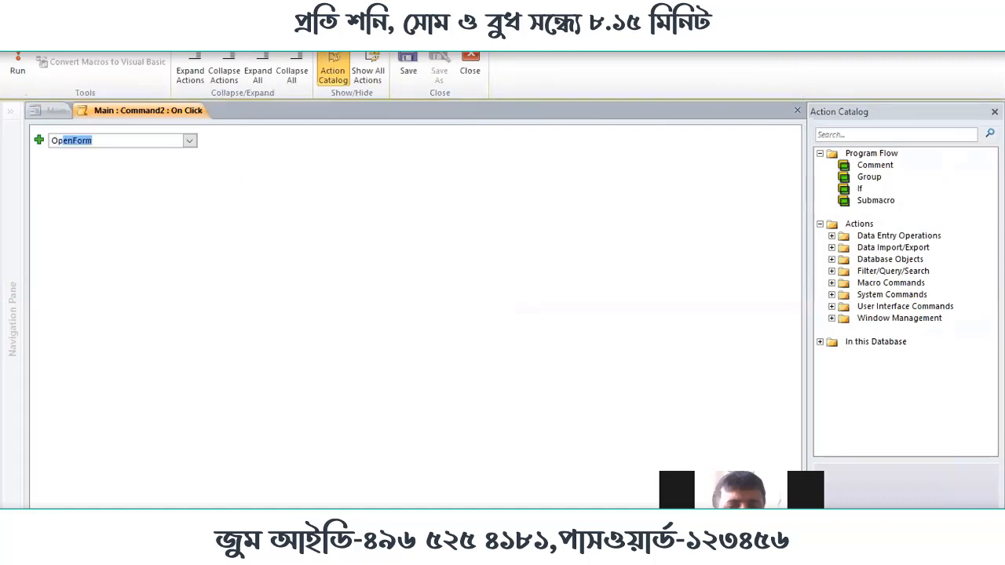
type("p")
key("Return")
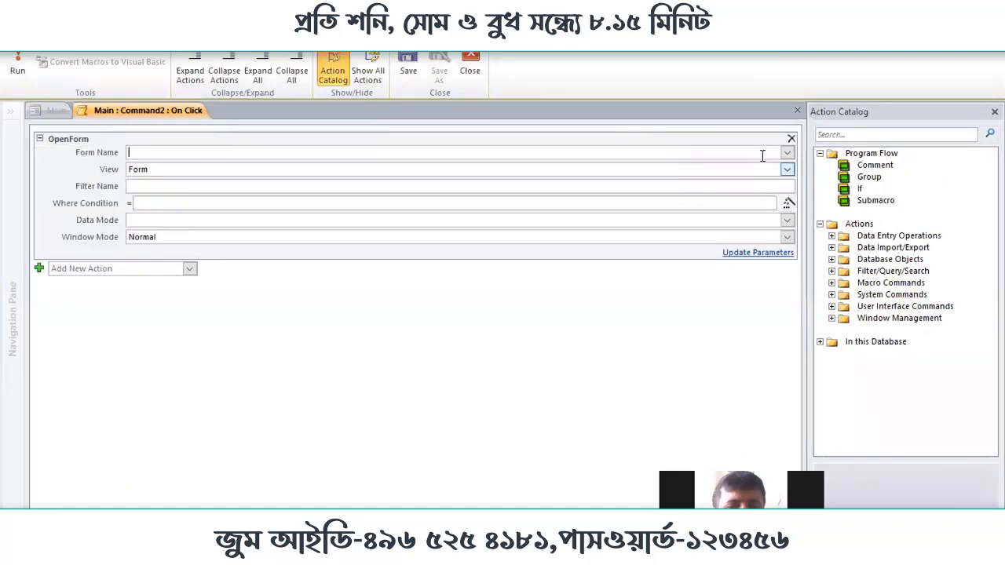
Make the OpenForm action open the form Seven in Dialog window mode, and save and close the macro.
left_click(787, 153)
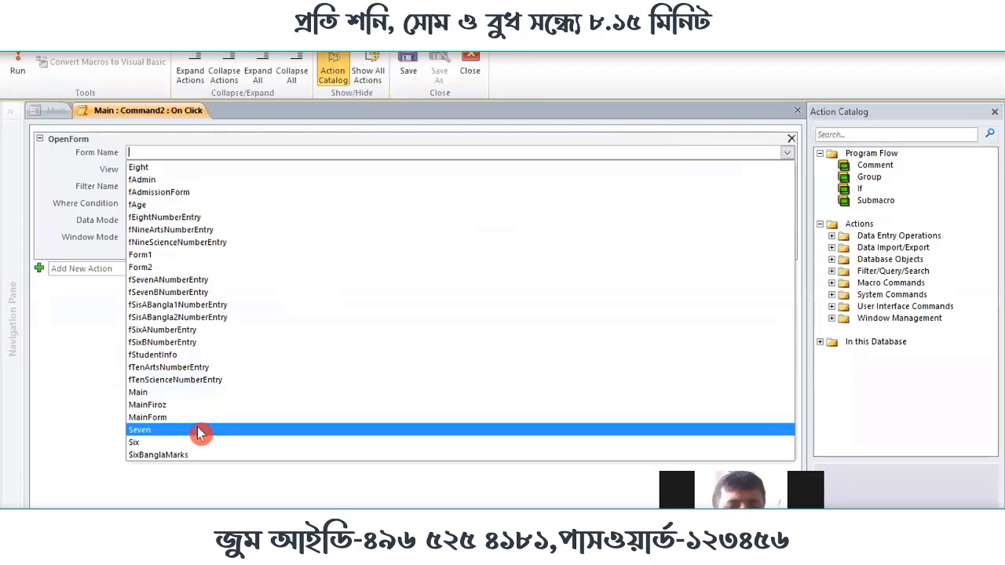
left_click(198, 431)
left_click(199, 238)
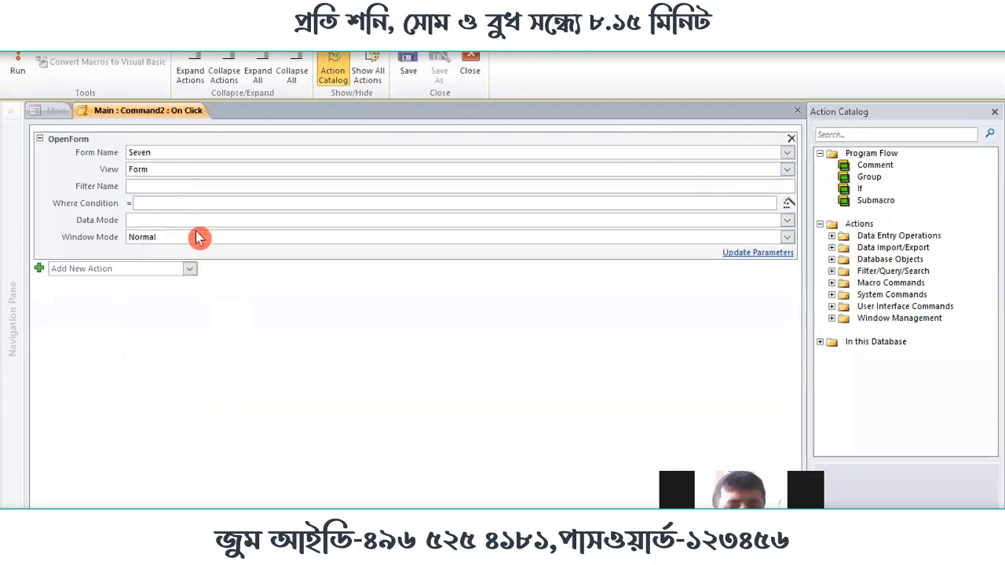
left_click(786, 238)
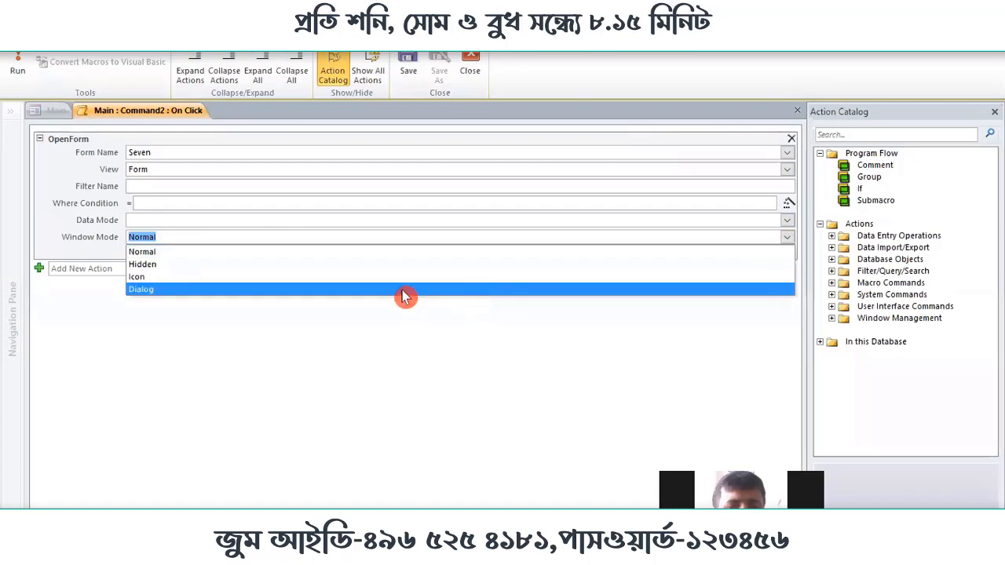
left_click(264, 289)
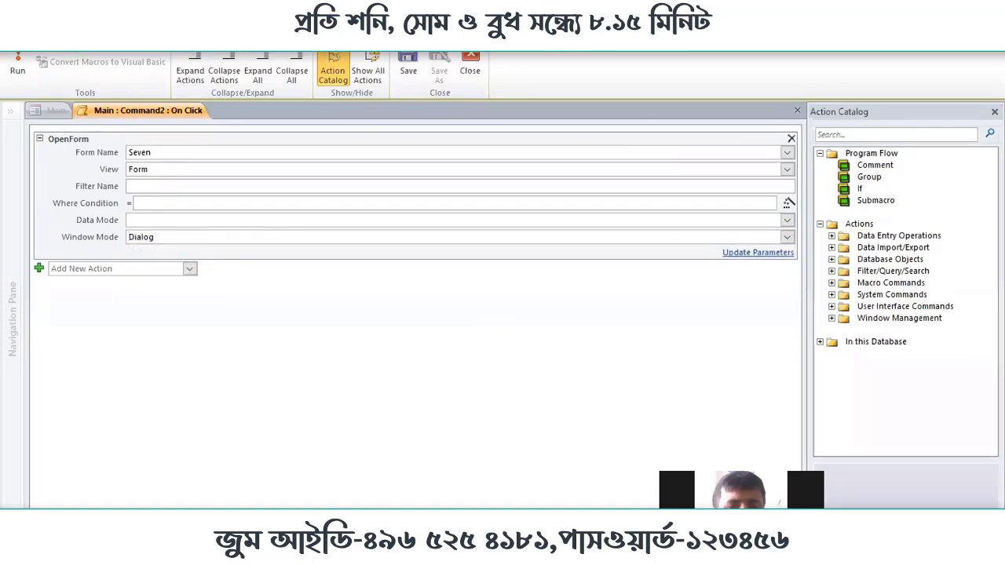
left_click(408, 71)
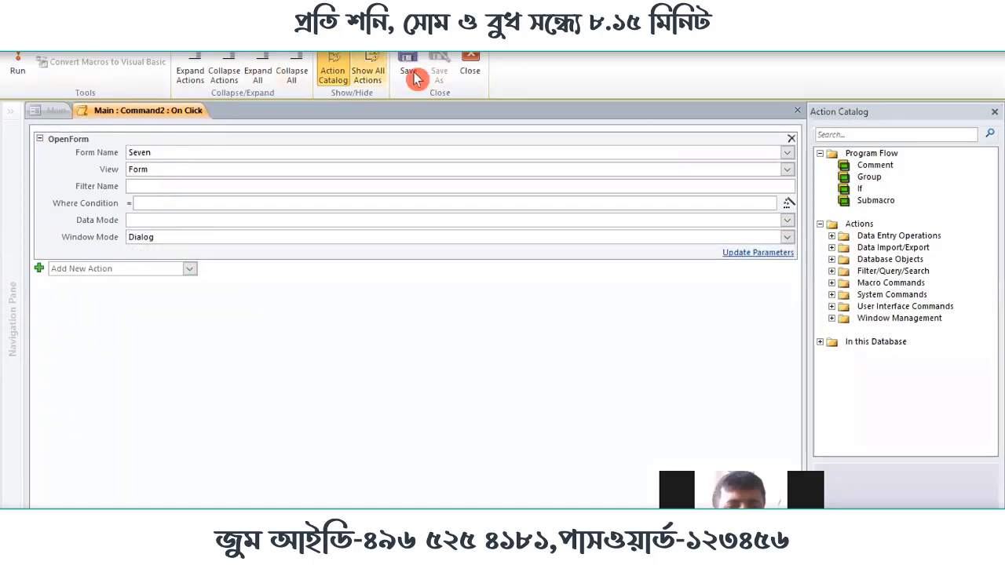
left_click(470, 71)
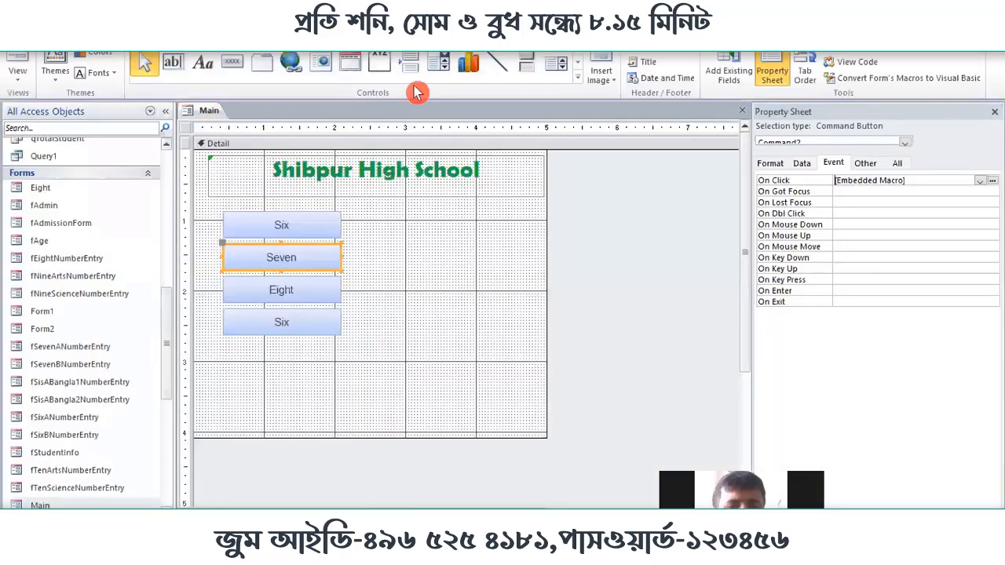
Test the Seven button in Form View by opening and closing its form twice.
left_click(9, 61)
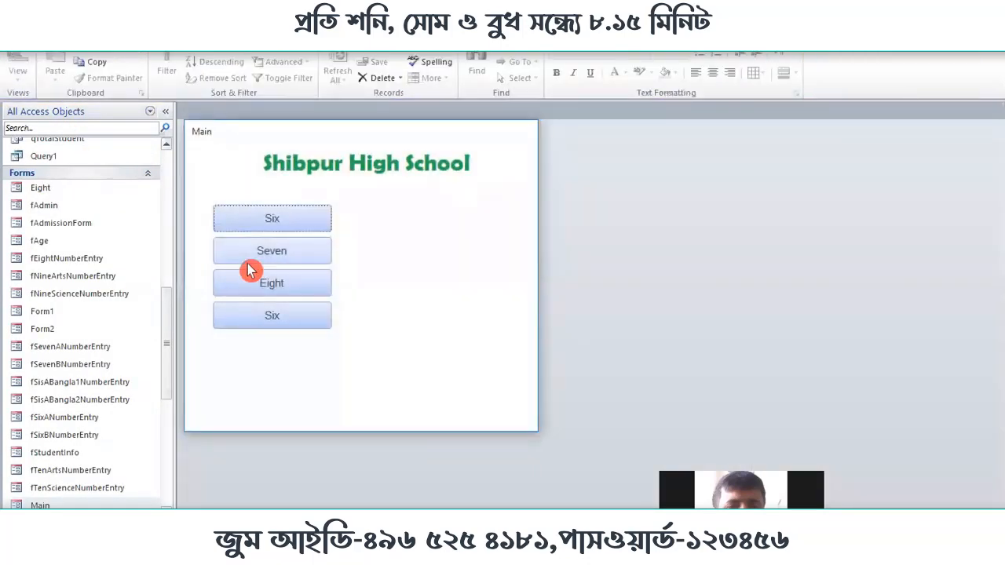
left_click(248, 262)
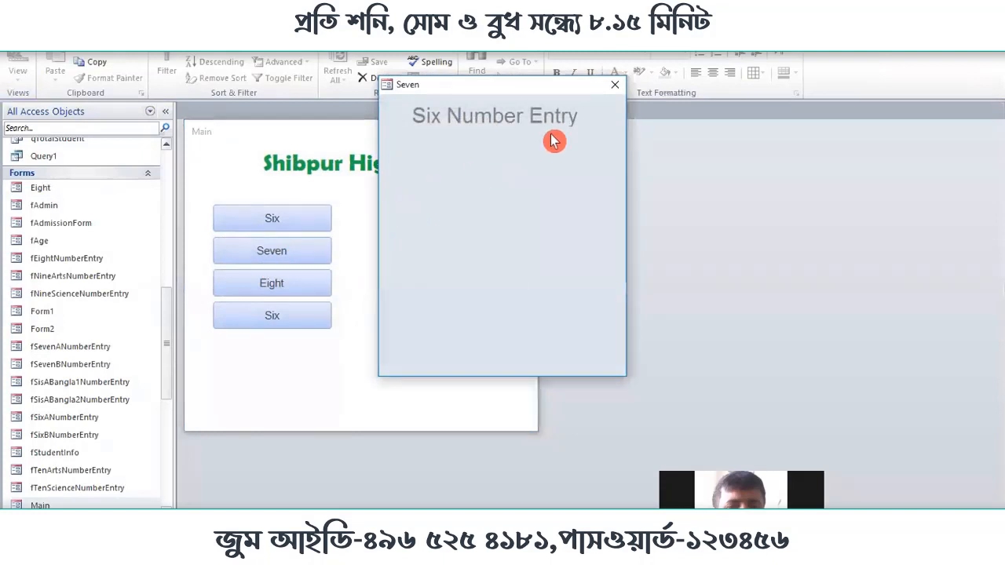
left_click(614, 84)
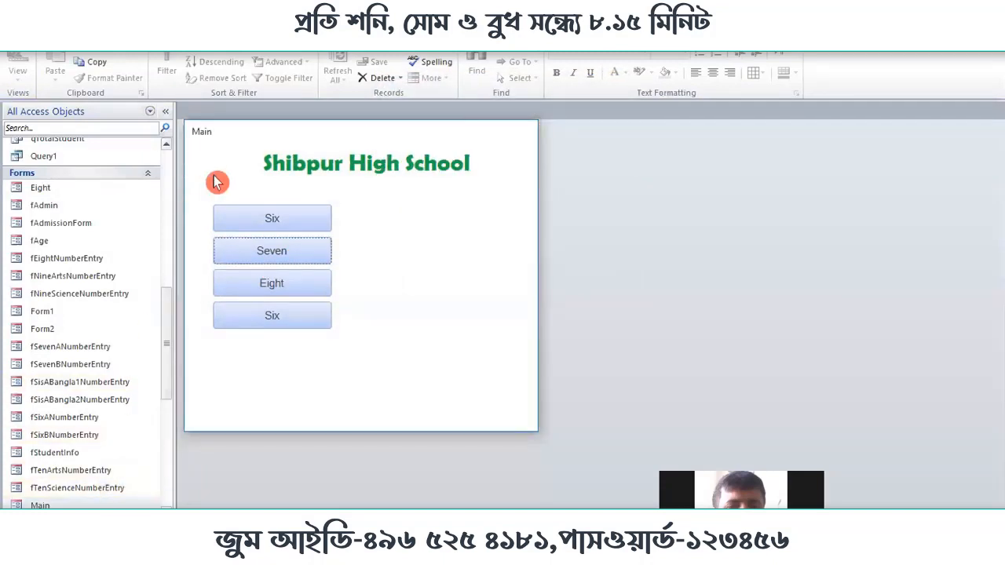
left_click(259, 252)
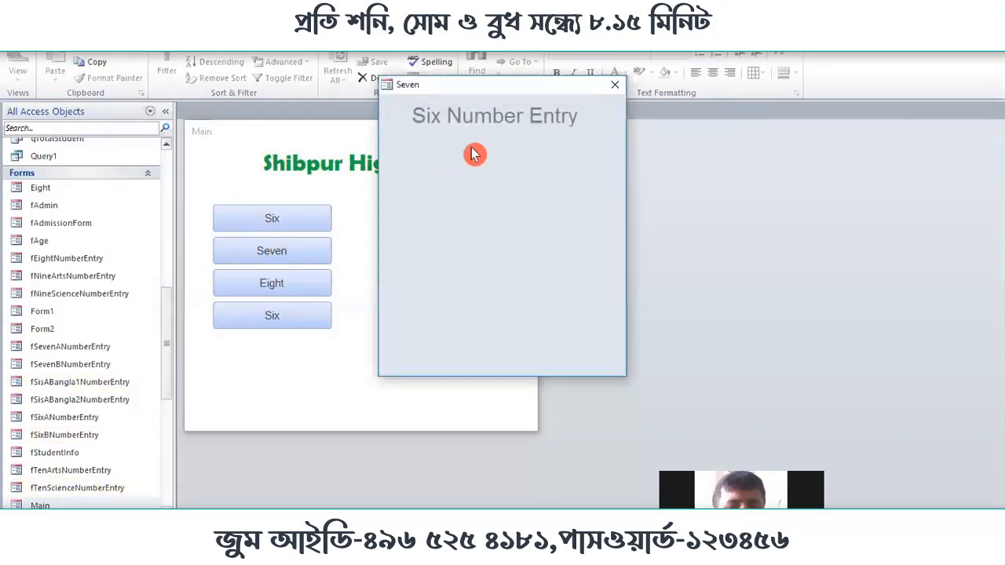
left_click(610, 87)
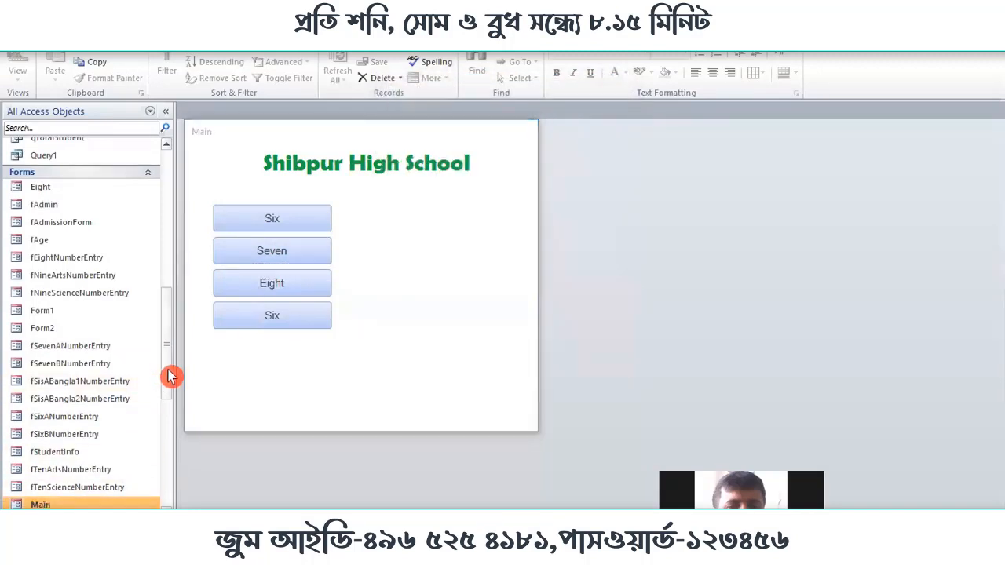
Find the form Seven among the database's forms and open it in Design View.
left_click_drag(167, 377, 161, 486)
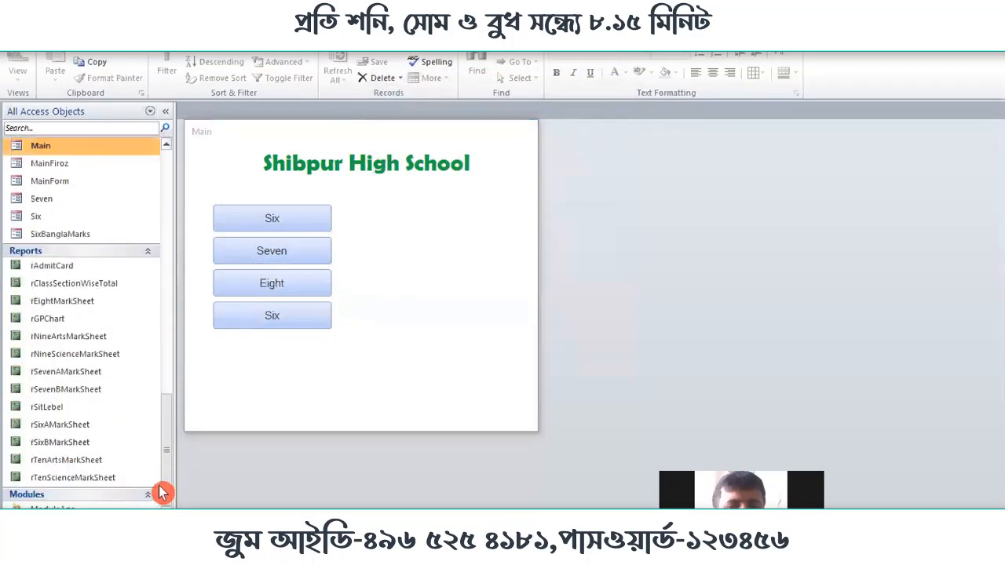
right_click(346, 138)
left_click(110, 402)
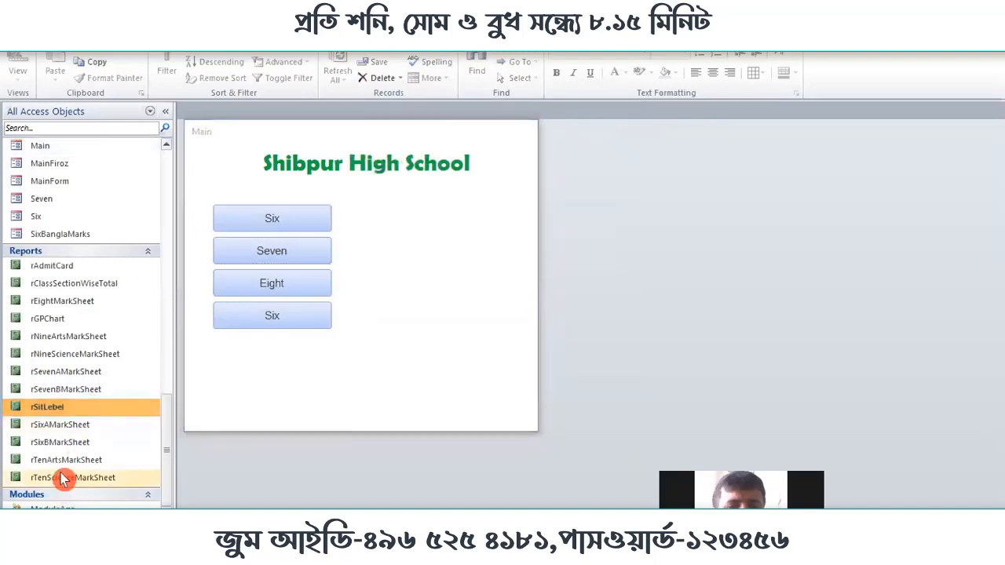
scroll(79, 353, "up", 2)
left_click(63, 274)
right_click(64, 280)
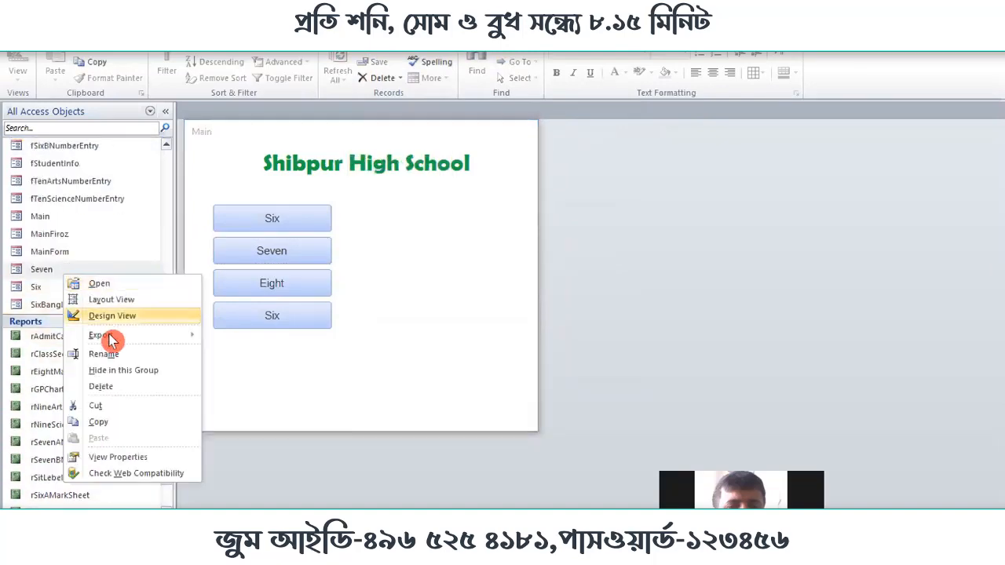
left_click(132, 314)
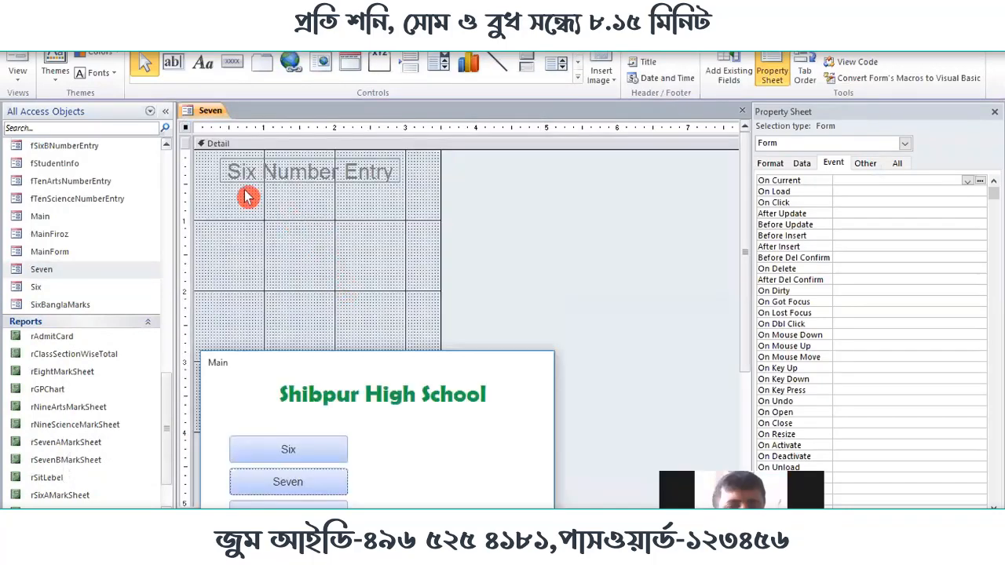
Change the form's heading label to "Seven Number Entry", and save and close the form Seven.
left_click(232, 170)
left_click(245, 171)
left_click_drag(253, 172, 240, 171)
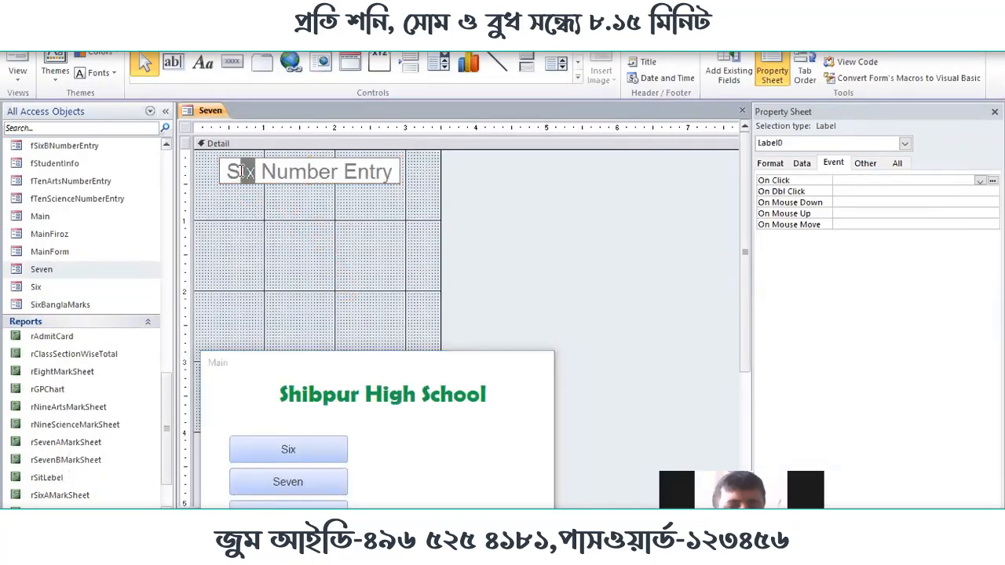
type("even")
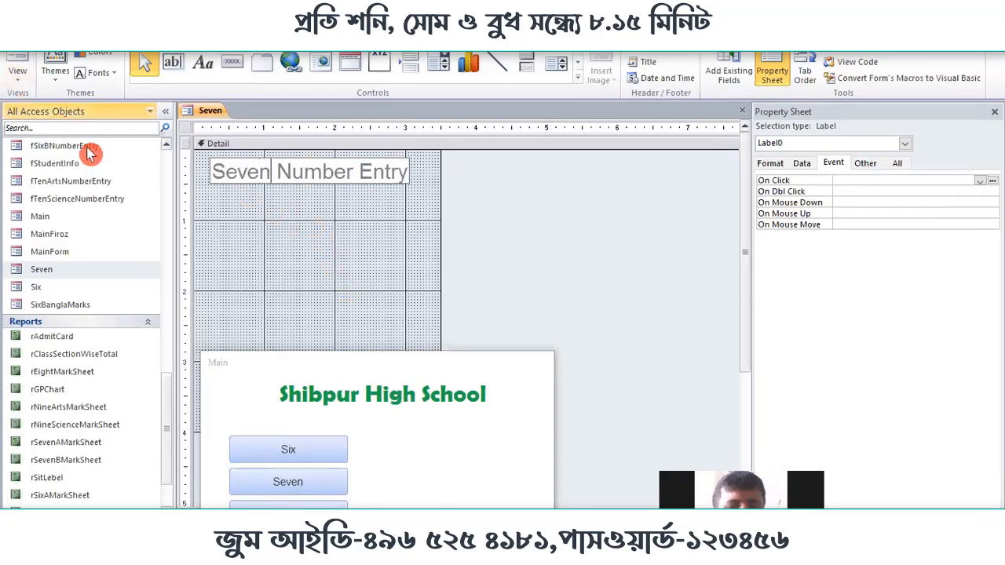
left_click(34, 6)
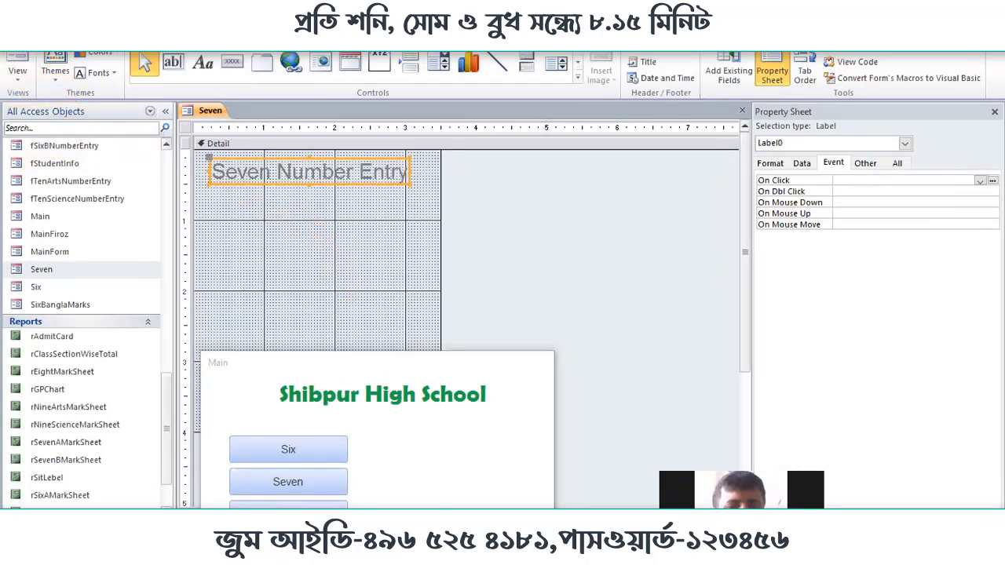
left_click(742, 109)
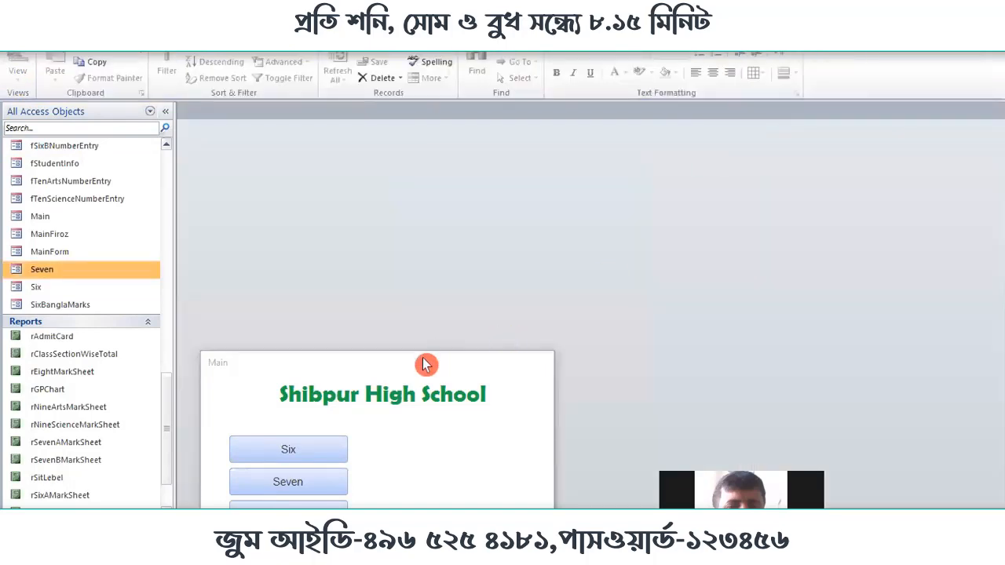
Move the Main form window up, check the form opened by its Seven button, and return Main to Design View.
left_click_drag(427, 363, 437, 142)
left_click(339, 264)
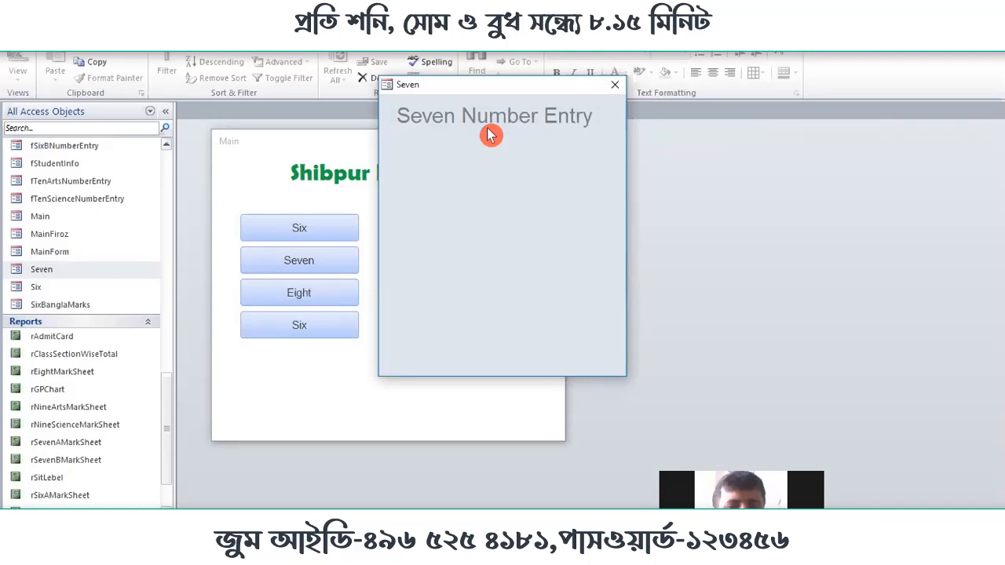
left_click(611, 84)
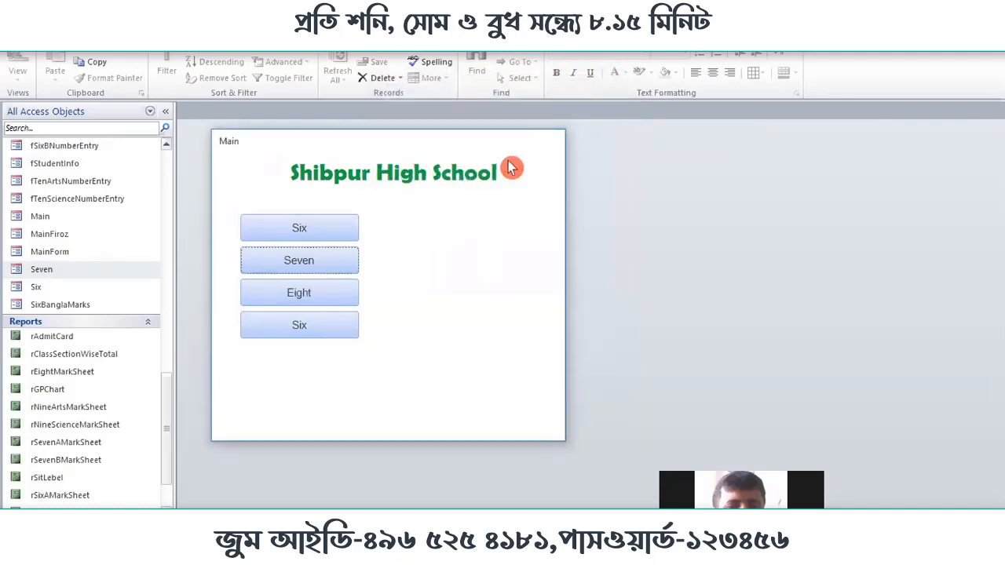
right_click(417, 217)
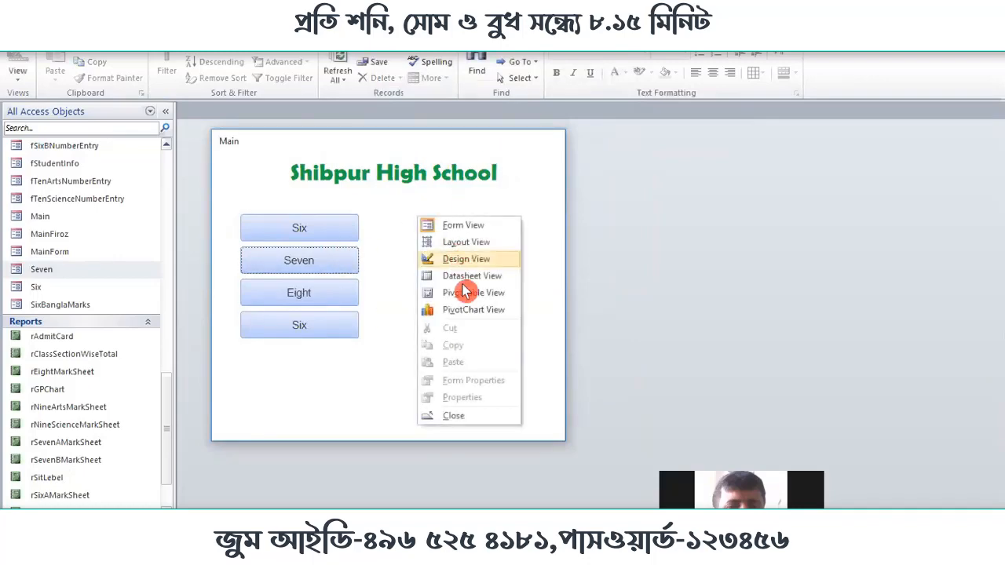
left_click(465, 259)
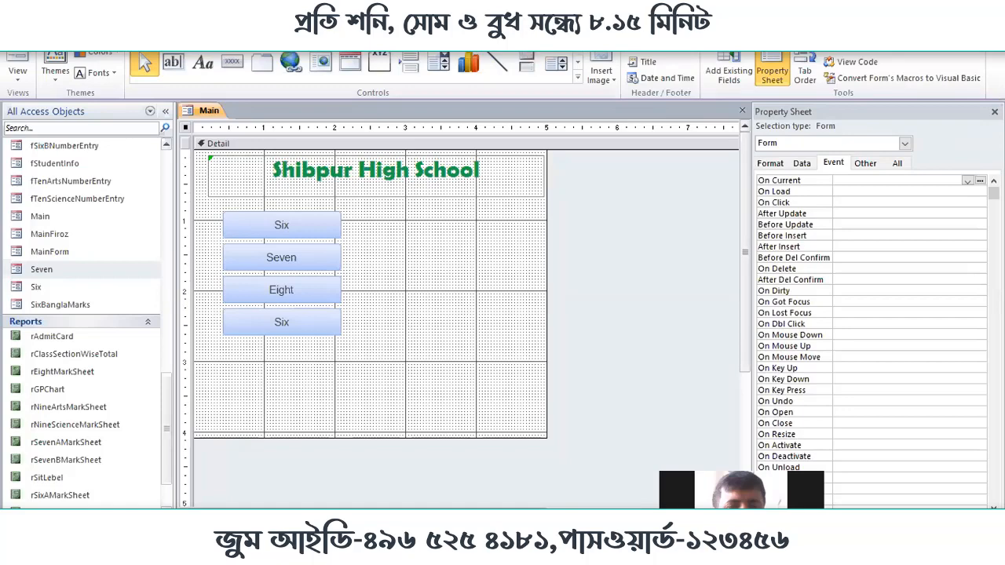
Place a command button below the lowest Six button and assign it the Quit Application action from the Application category.
left_click(211, 63)
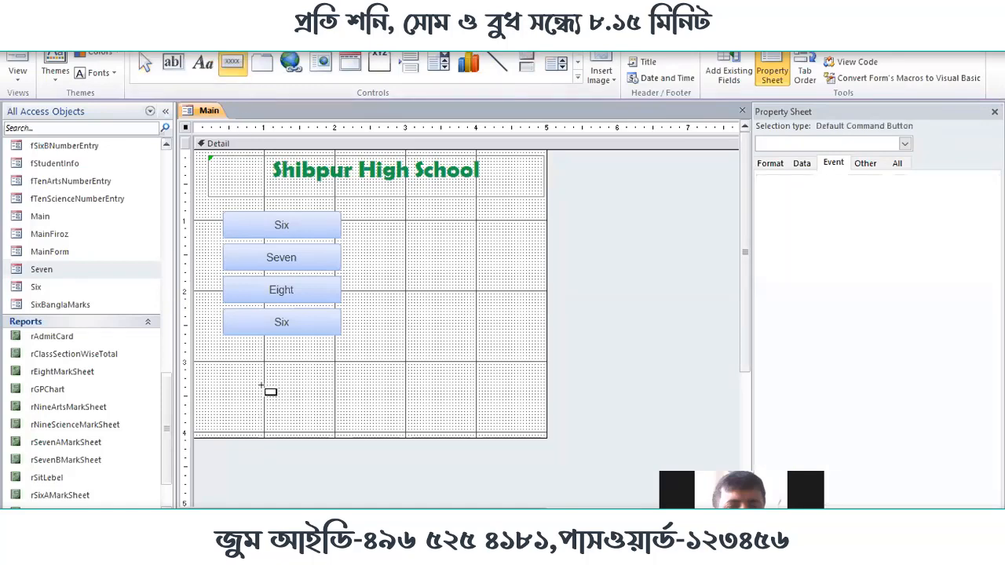
left_click(263, 384)
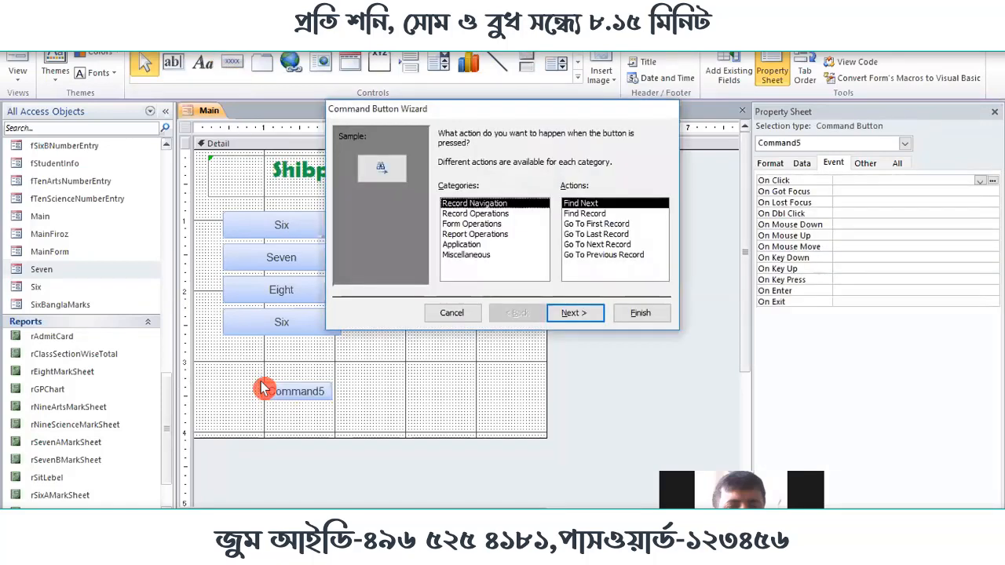
left_click(460, 245)
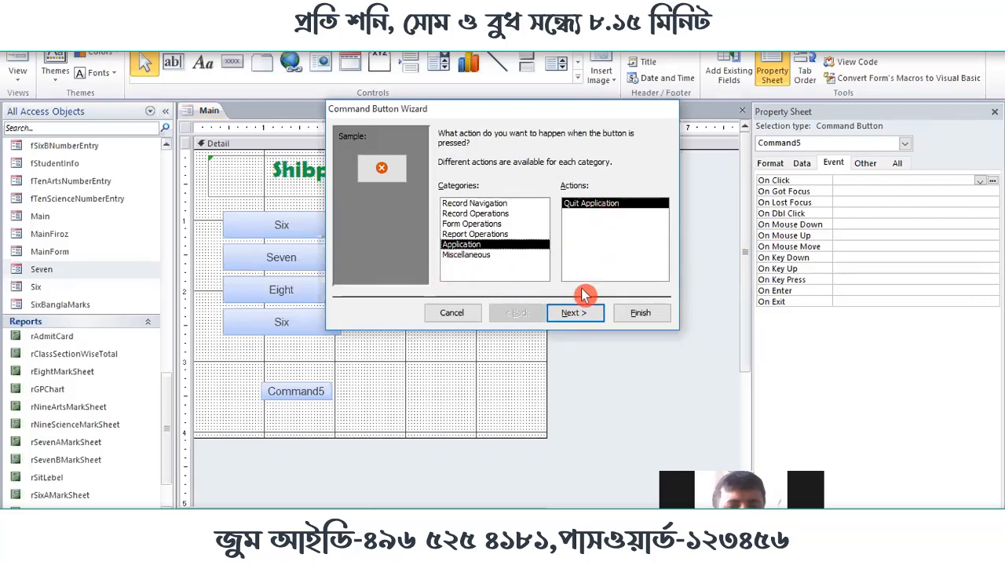
left_click(575, 314)
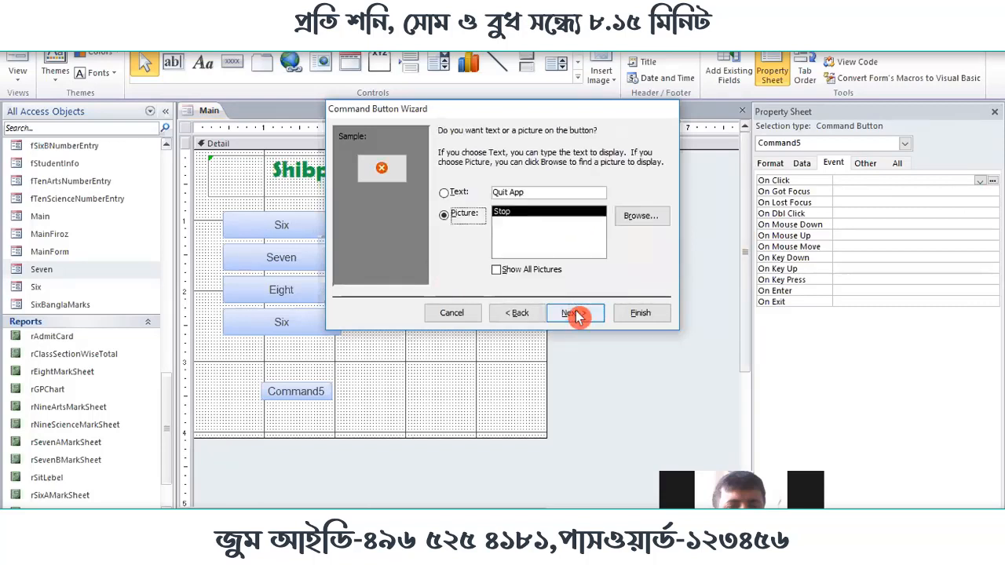
Give the quit button the text "Exit" in place of a picture and finish the wizard with the default button name.
left_click(443, 194)
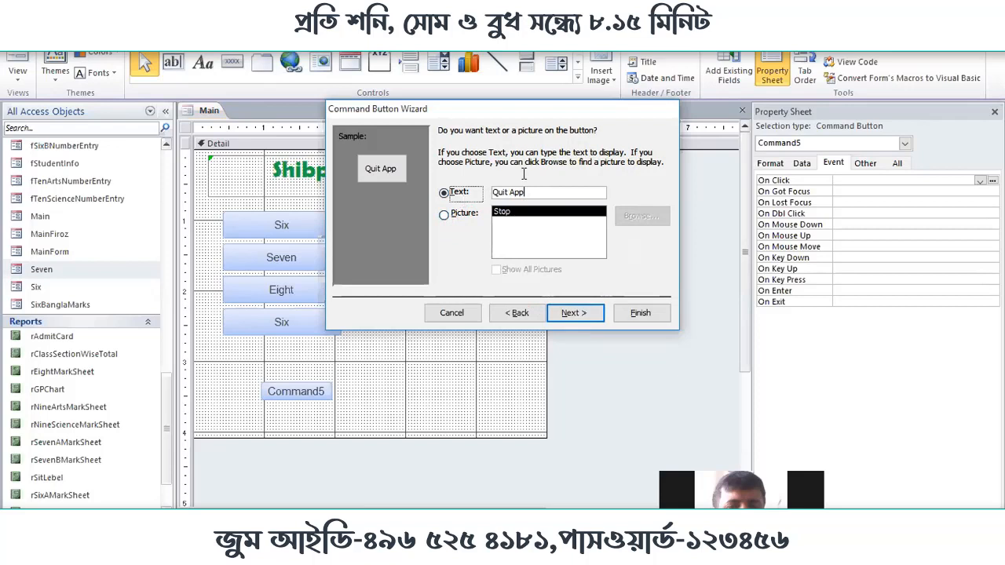
left_click_drag(526, 192, 482, 193)
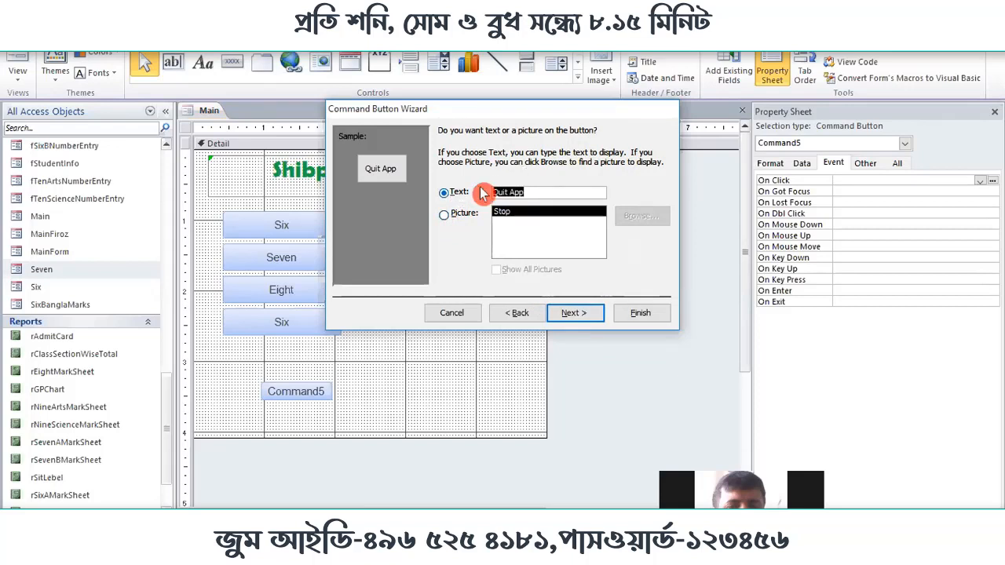
type("St")
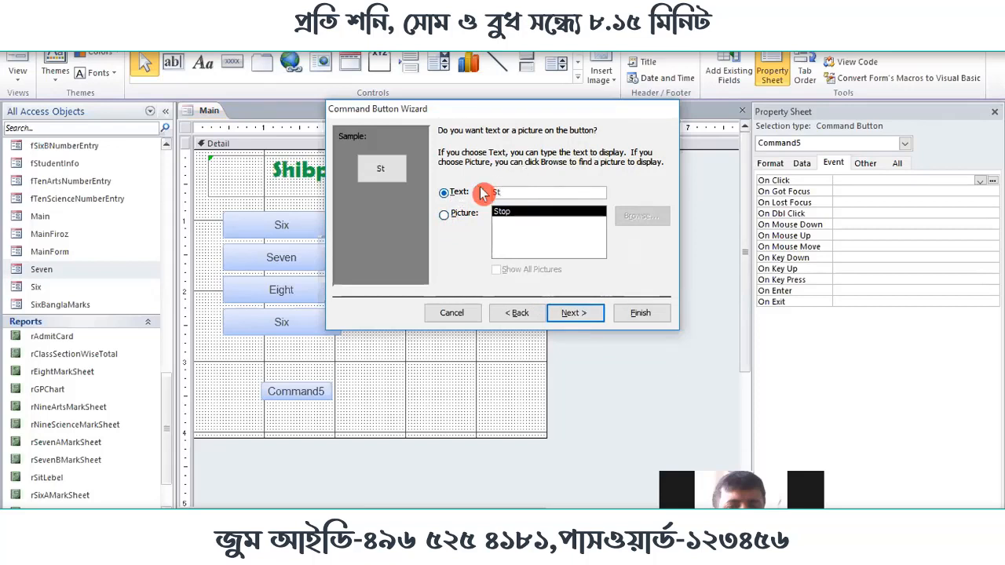
key("BackSpace")
key("BackSpace")
type("Exit")
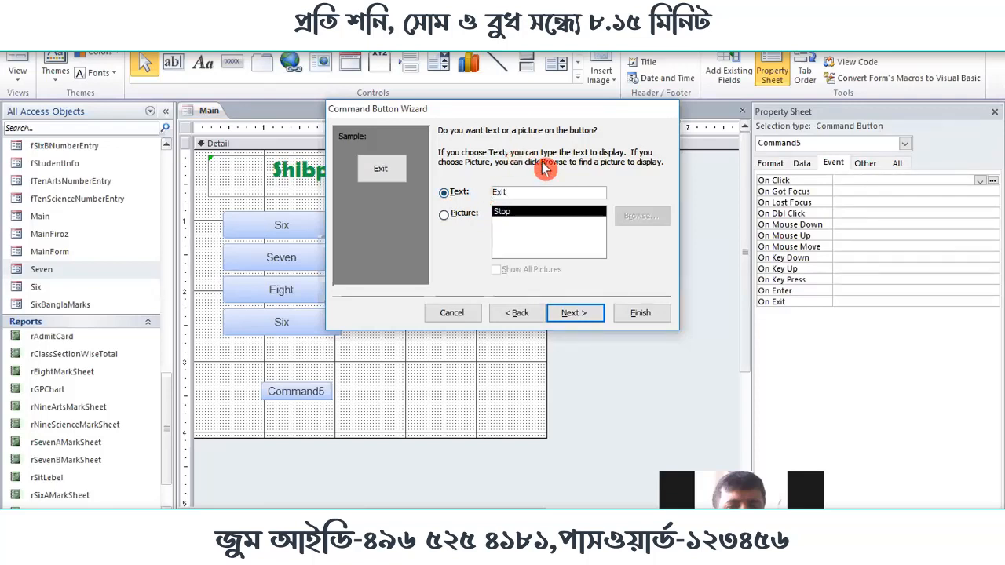
left_click(572, 313)
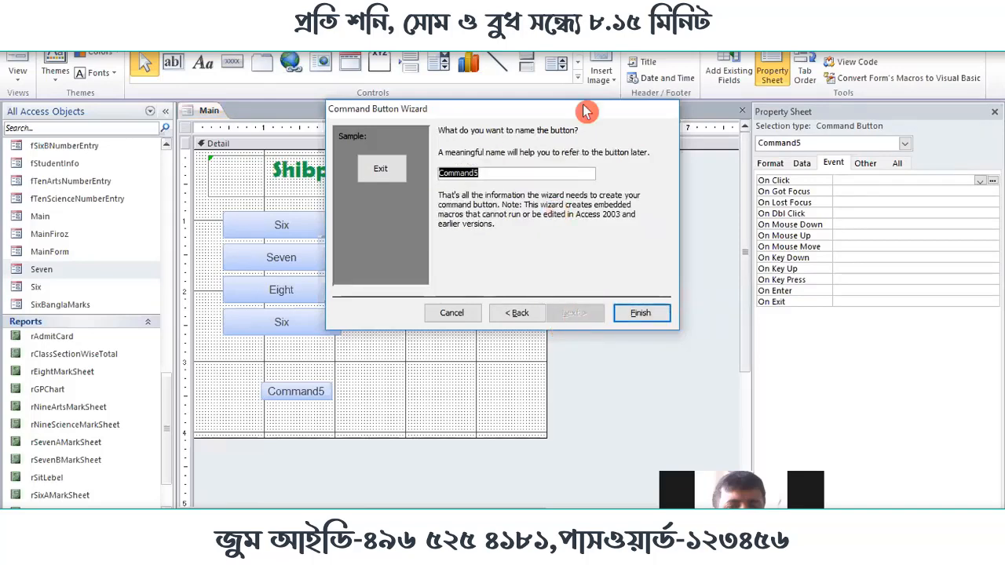
left_click_drag(577, 110, 458, 110)
left_click(520, 313)
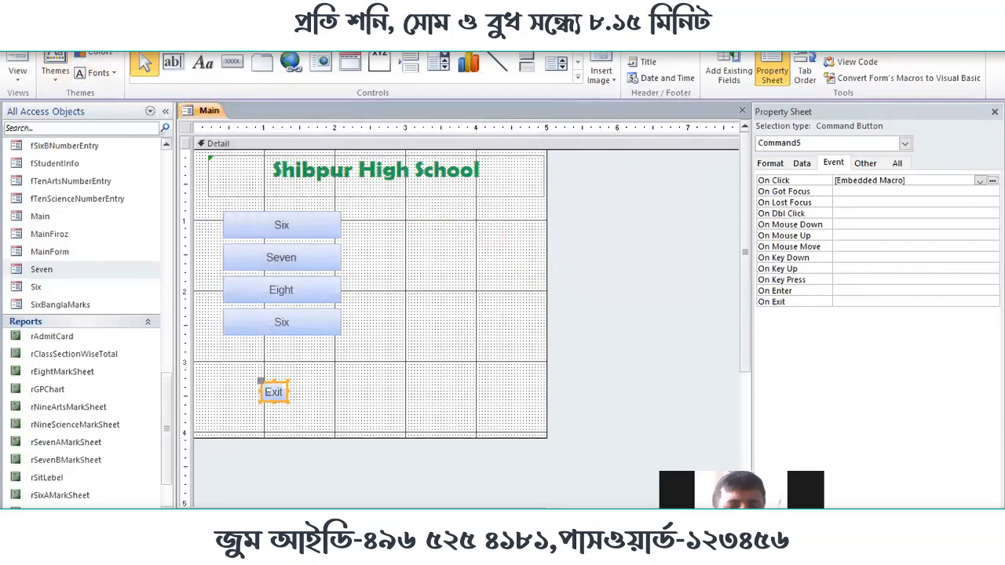
Show the Main form in Form View and test its Exit button.
left_click(17, 62)
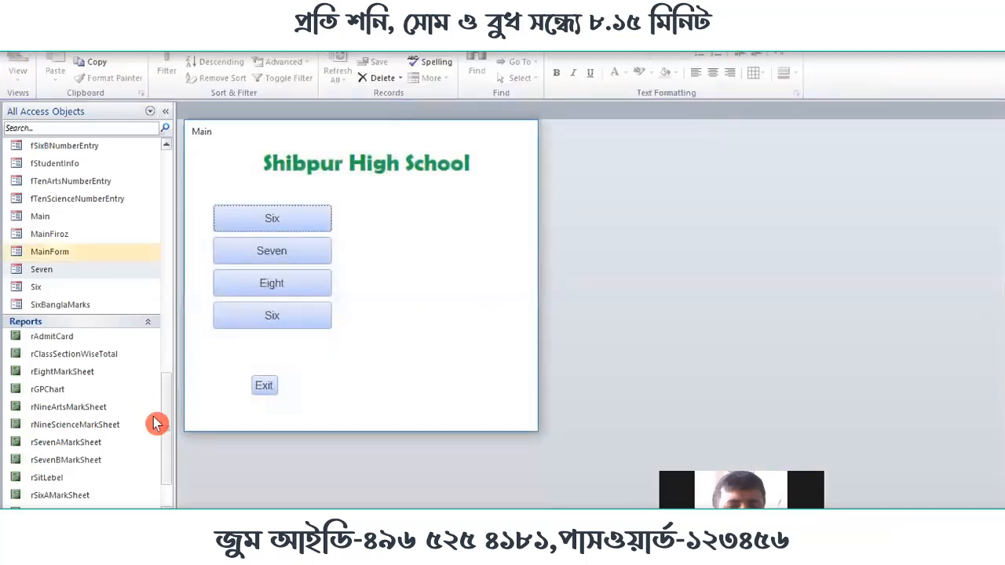
left_click(252, 392)
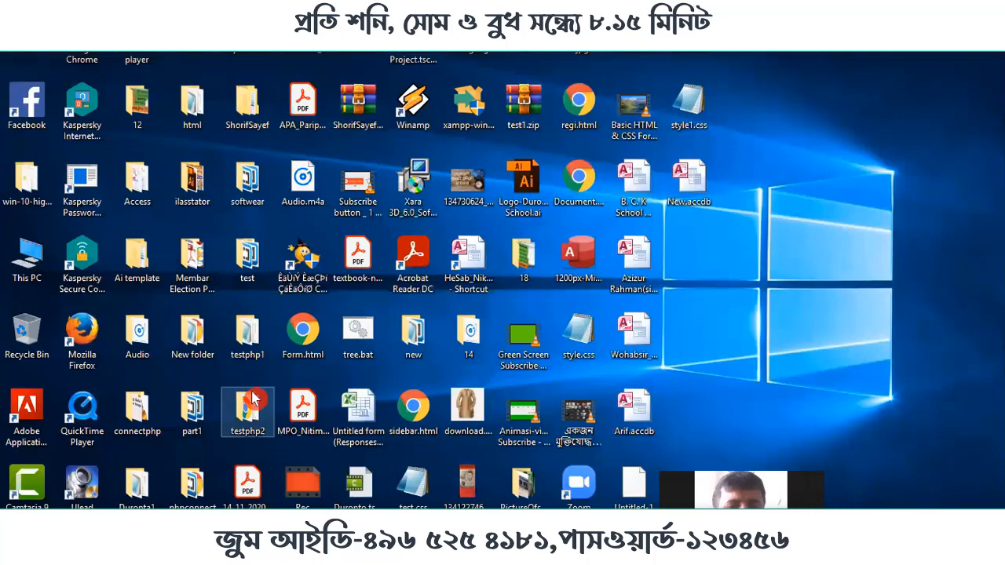
right_click(874, 82)
left_click(878, 119)
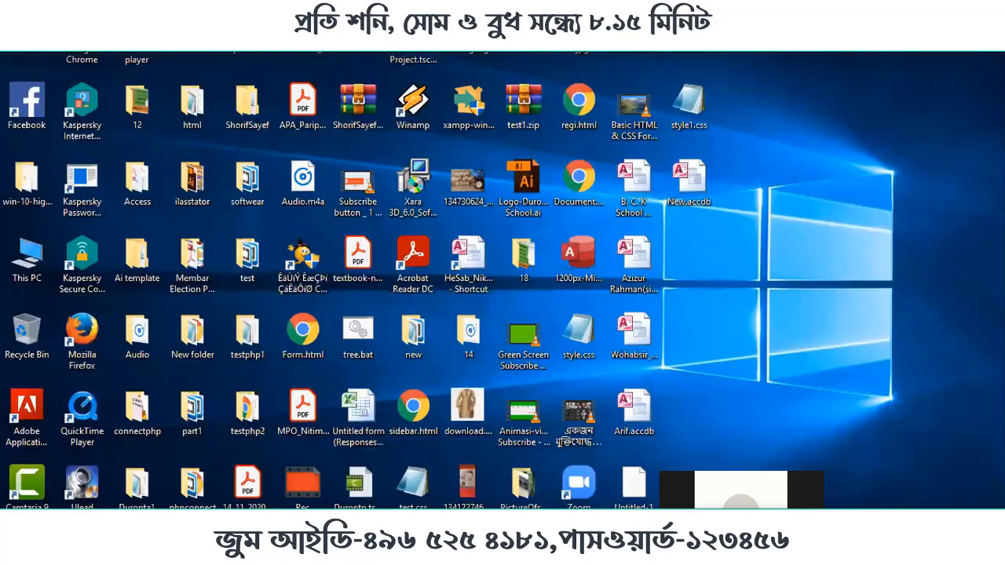
right_click(840, 15)
left_click(843, 56)
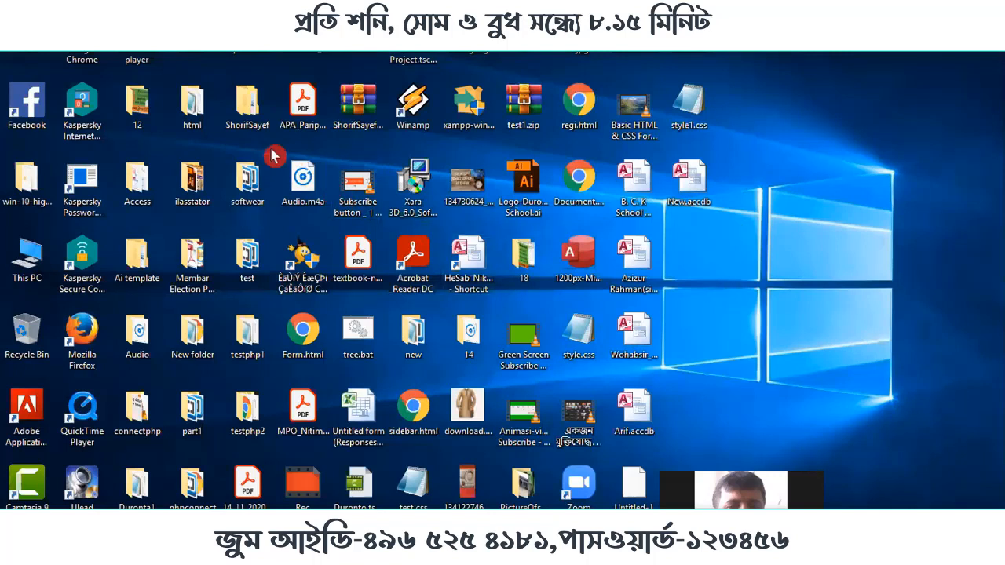
left_click(202, 116)
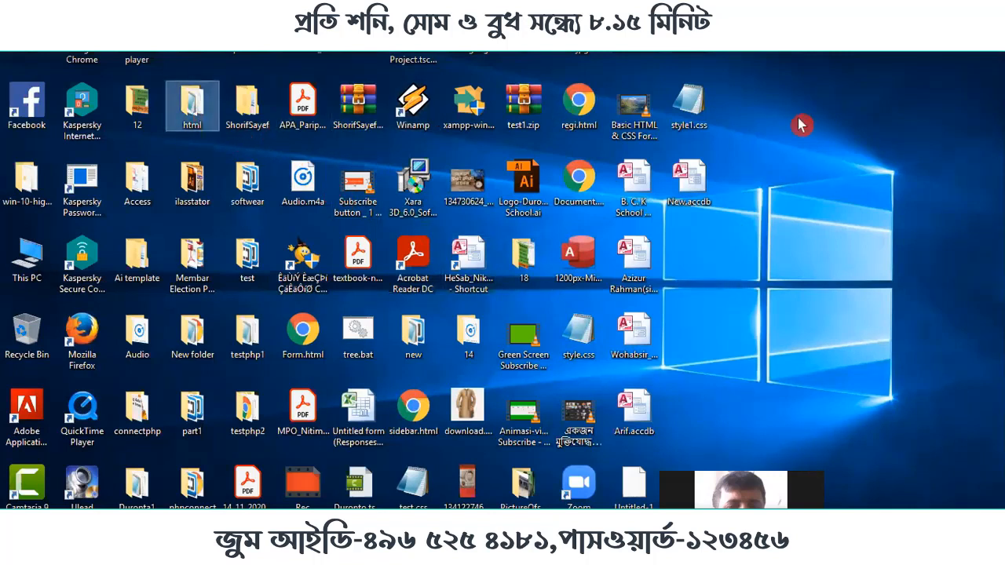
right_click(831, 56)
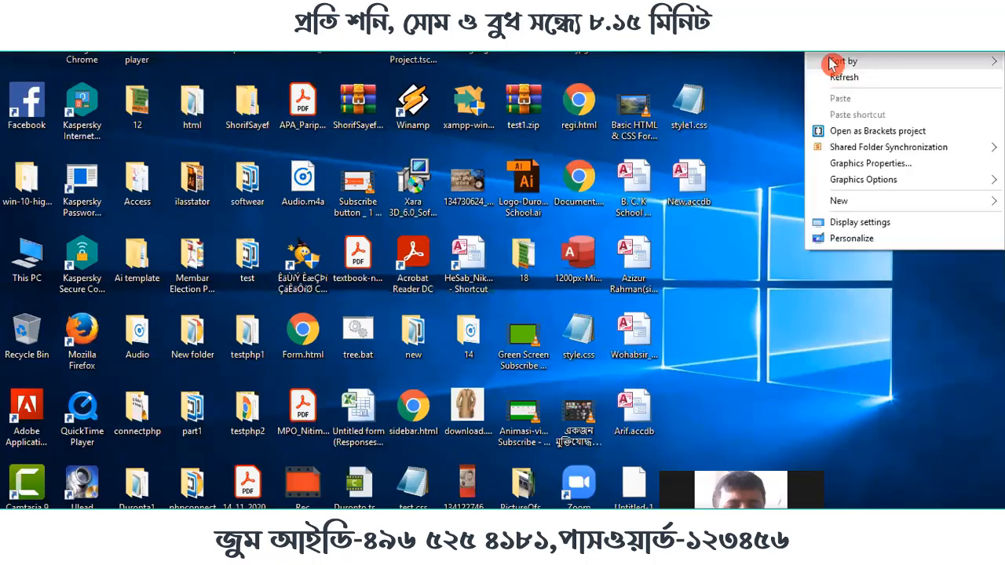
left_click(835, 80)
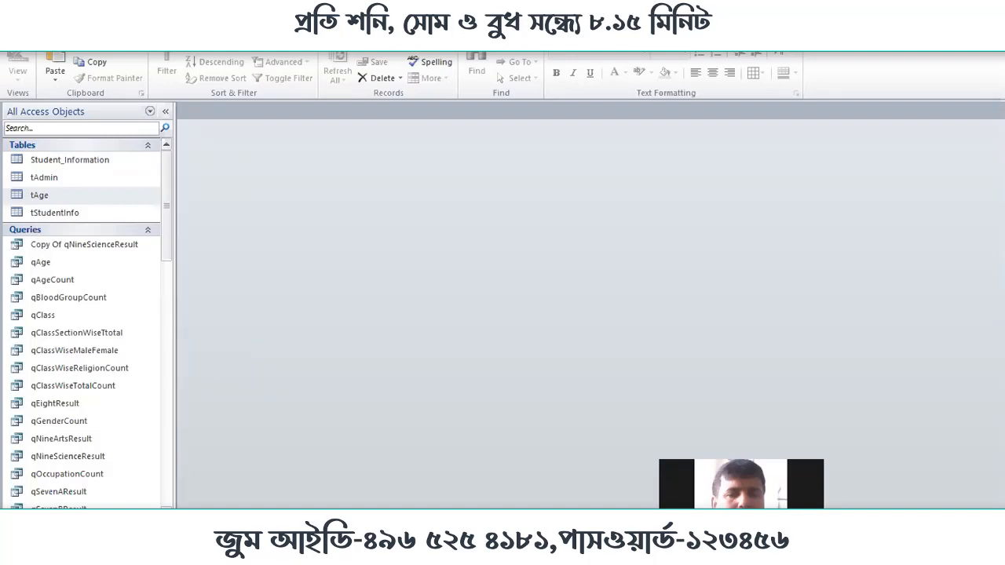
Open the Student_Information table, look over its first records, and close it.
scroll(340, 416, "down", 2)
scroll(340, 416, "up", 2)
double_click(115, 166)
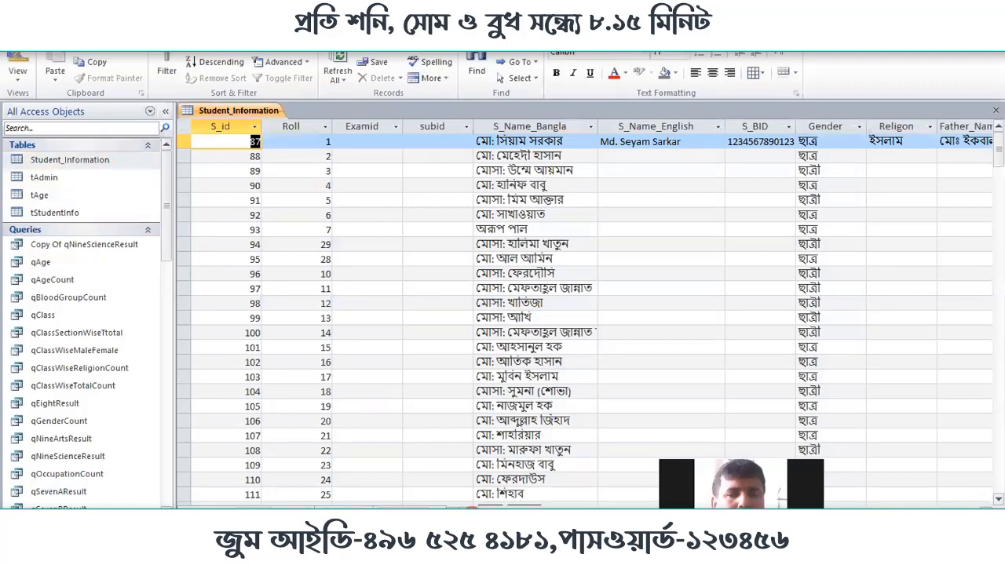
mouse_move(471, 510)
left_mouse_down()
mouse_move(515, 511)
mouse_move(467, 510)
left_mouse_up()
scroll(518, 321, "down", 1)
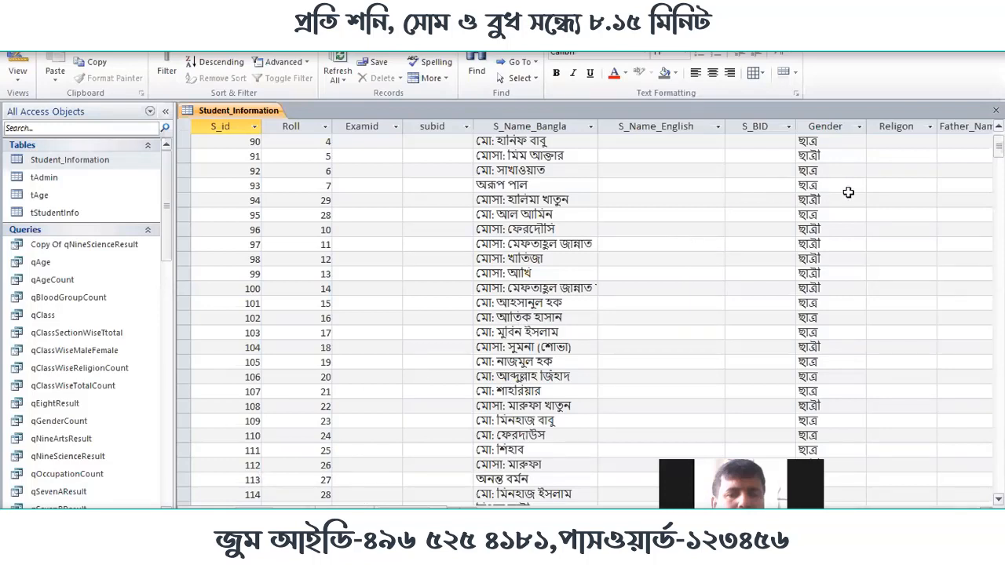
left_click(995, 110)
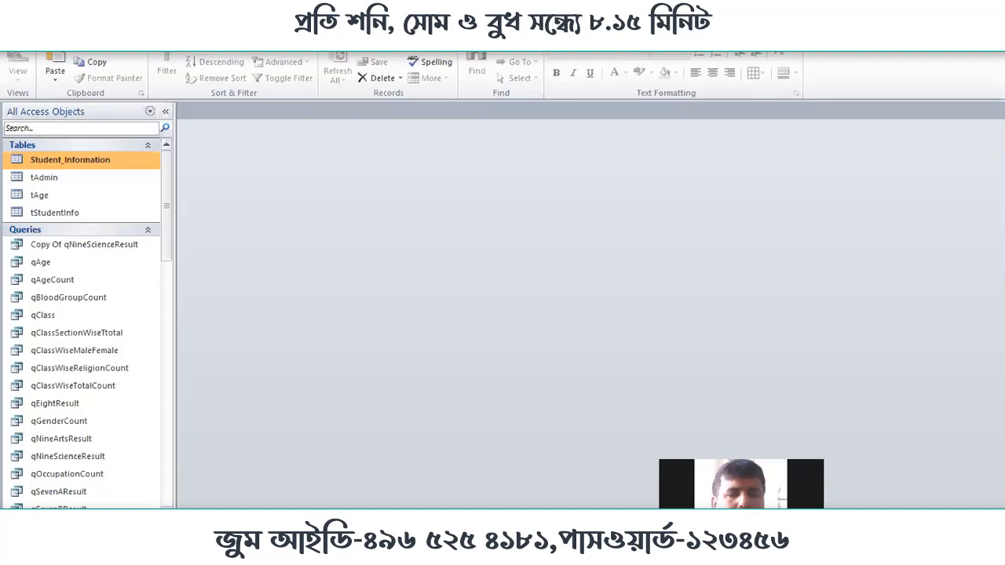
Reopen Student_Information, examine the student records throughout the table and the address, class, section and session columns, and close it.
left_click(88, 32)
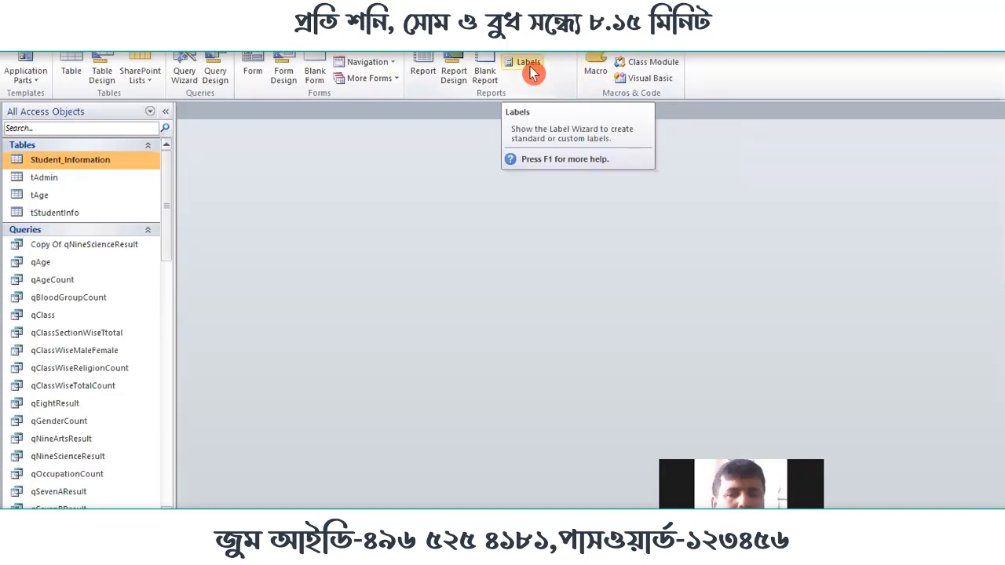
left_click(43, 178)
left_click(44, 166)
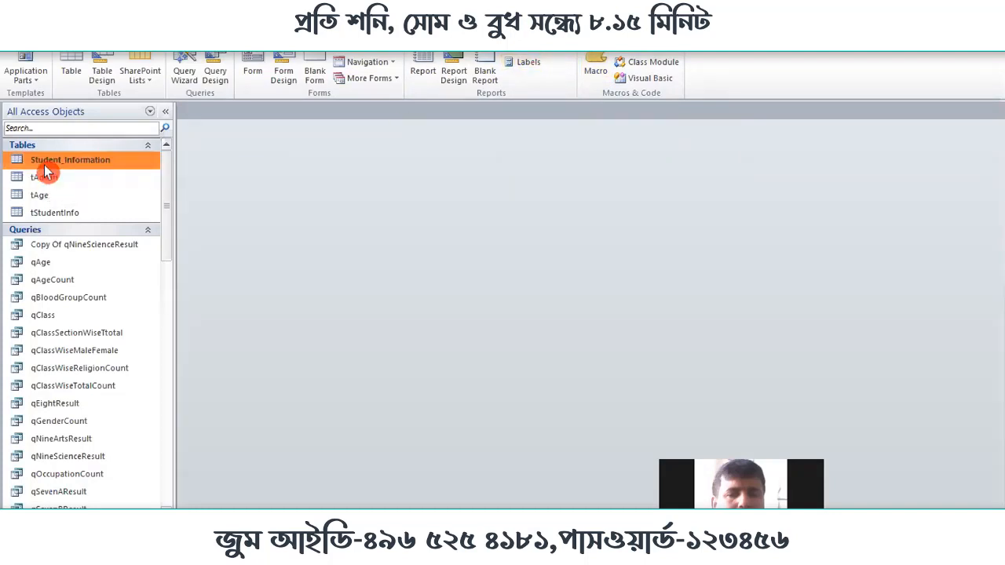
double_click(44, 165)
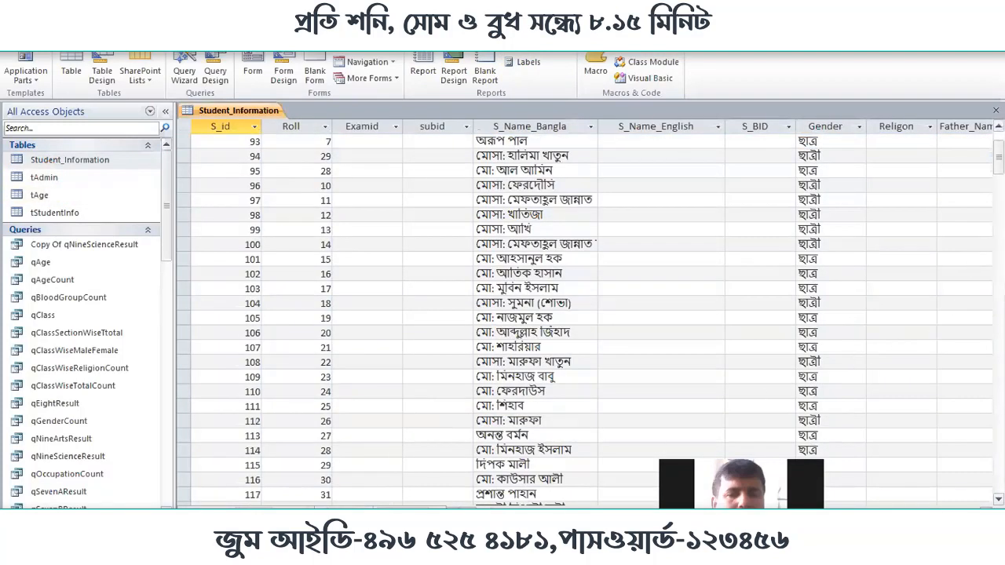
left_click_drag(998, 154, 997, 423)
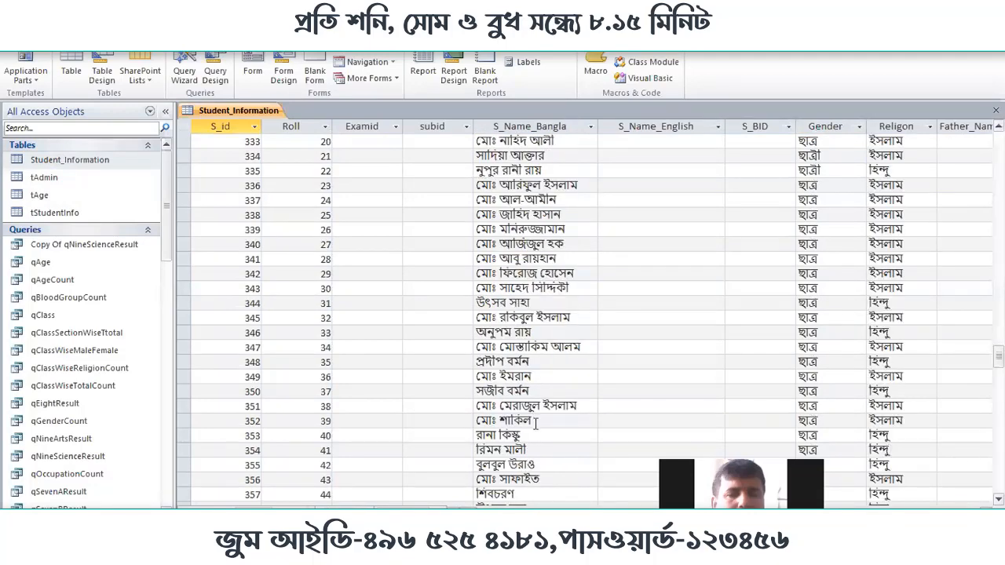
scroll(536, 424, "down", 6)
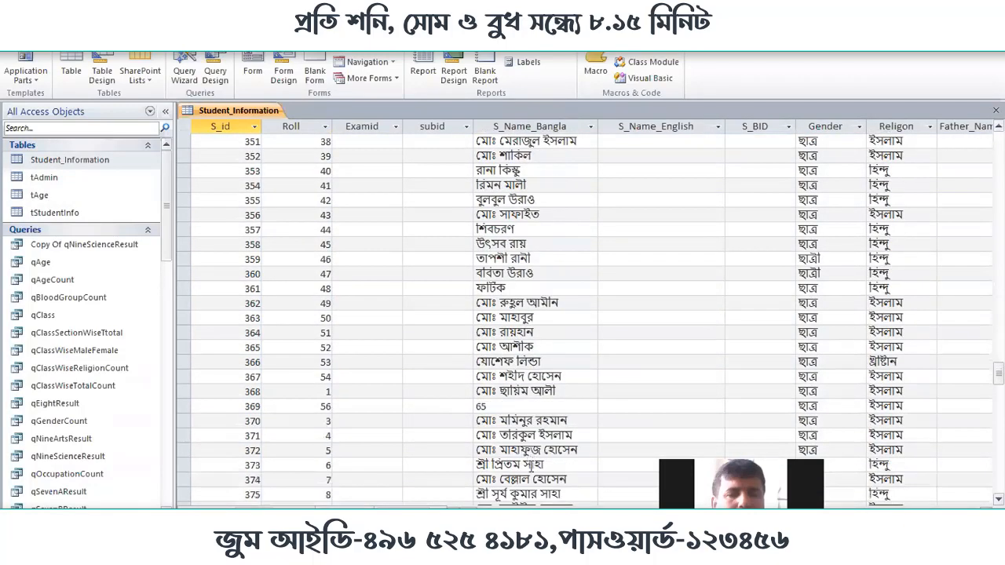
scroll(529, 469, "up", 10)
scroll(568, 384, "down", 5)
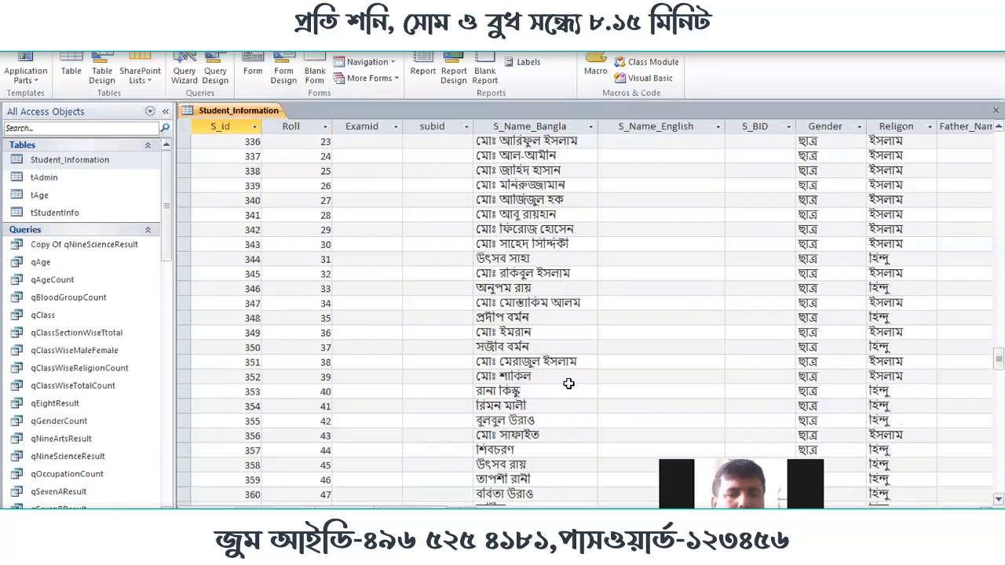
scroll(568, 383, "down", 5)
scroll(568, 383, "up", 20)
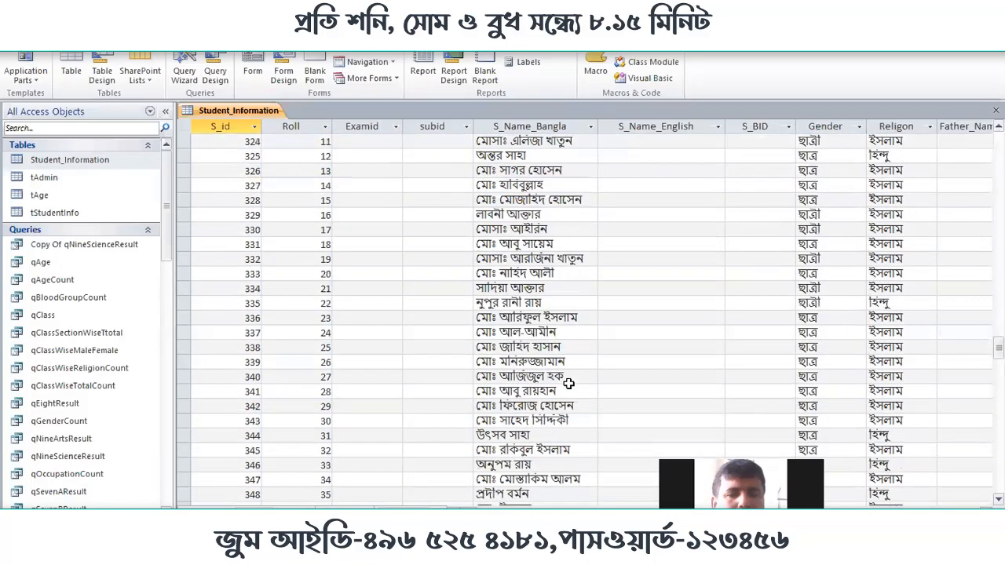
scroll(568, 383, "up", 20)
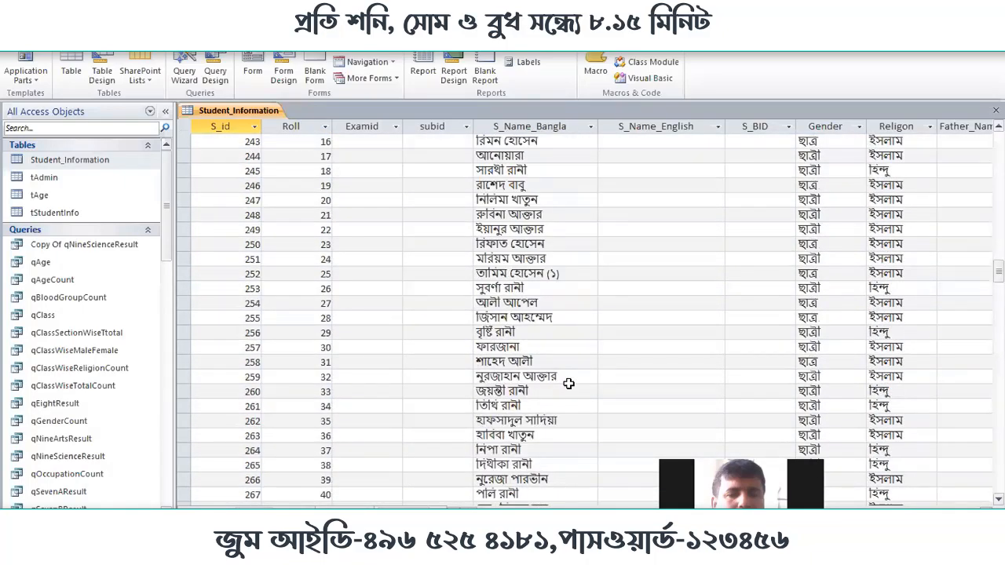
scroll(568, 383, "up", 12)
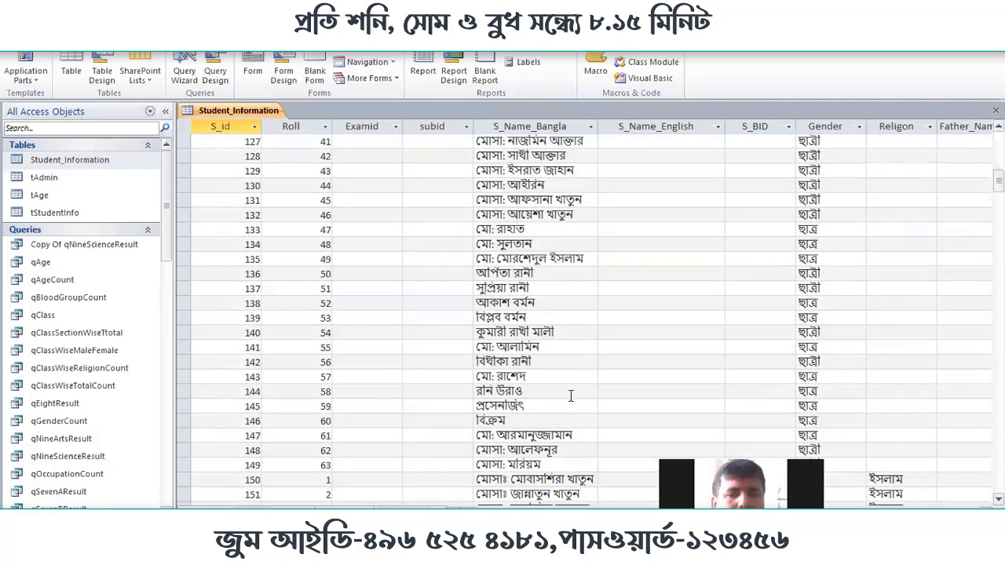
scroll(568, 383, "down", 10)
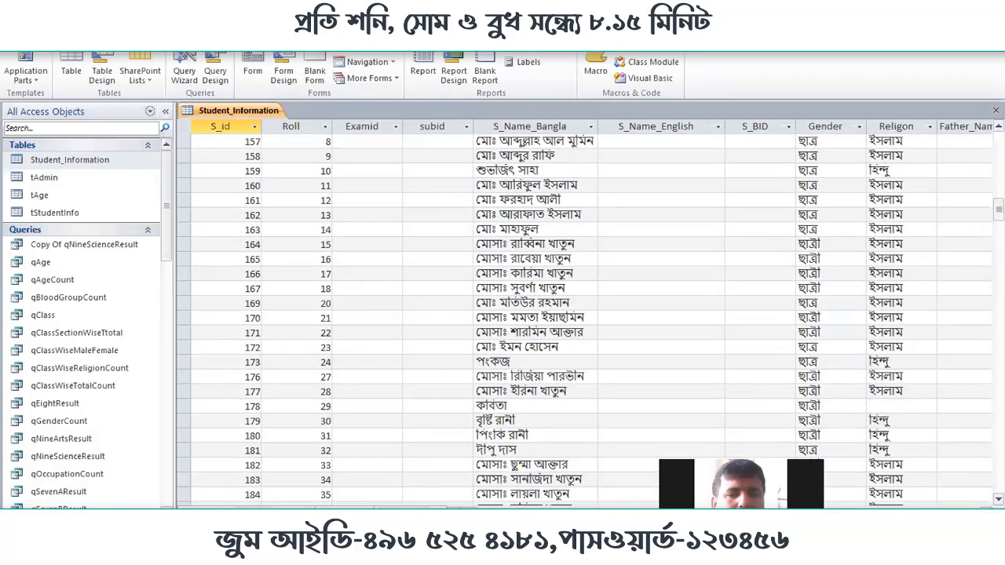
mouse_move(469, 507)
left_mouse_down()
mouse_move(522, 507)
mouse_move(488, 508)
left_mouse_up()
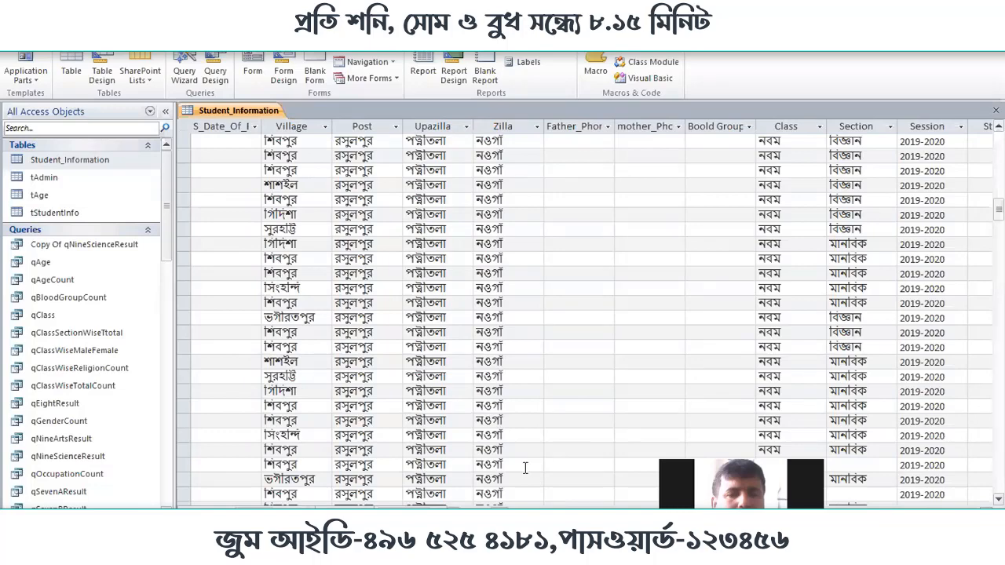
left_click_drag(488, 508, 449, 508)
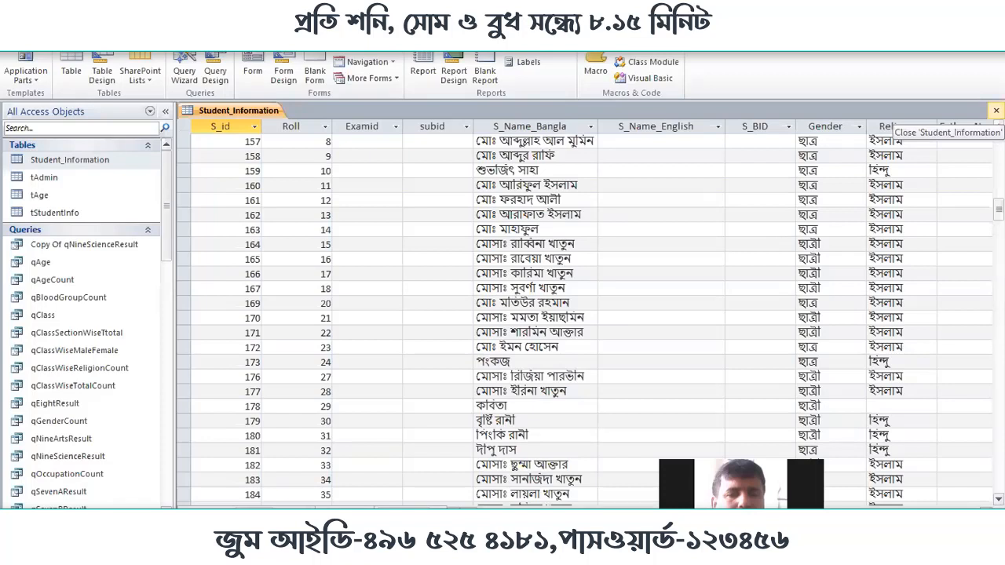
left_click(996, 111)
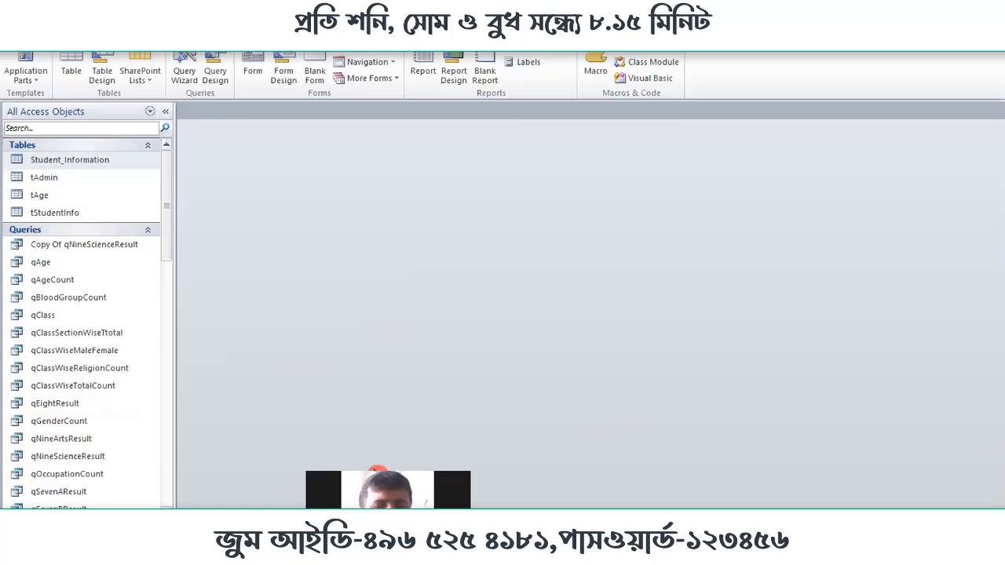
Open the Student_Information table and go through the S_Name_Bangla entries of the first seven records one by one.
left_click_drag(378, 469, 531, 468)
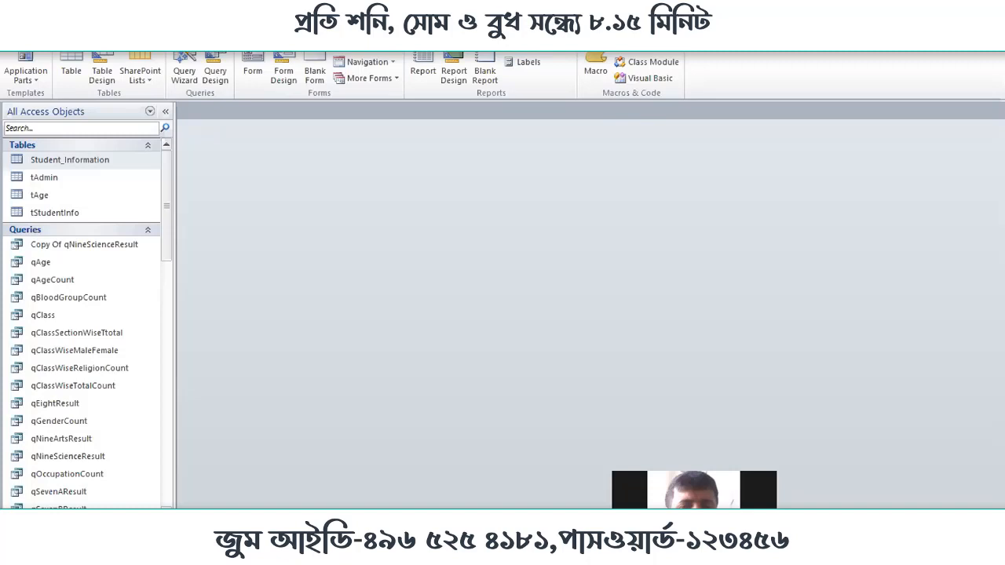
double_click(36, 164)
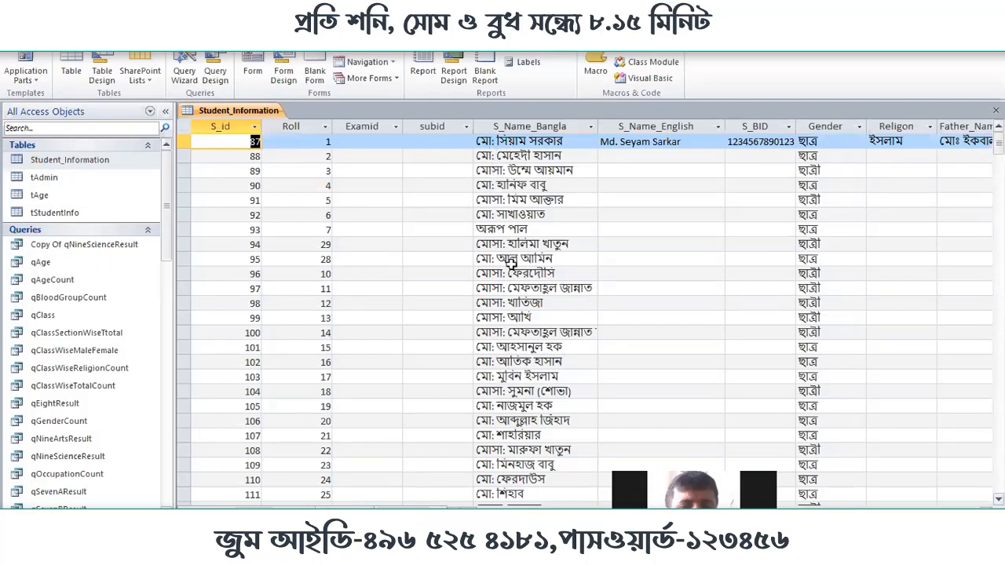
left_click(518, 141)
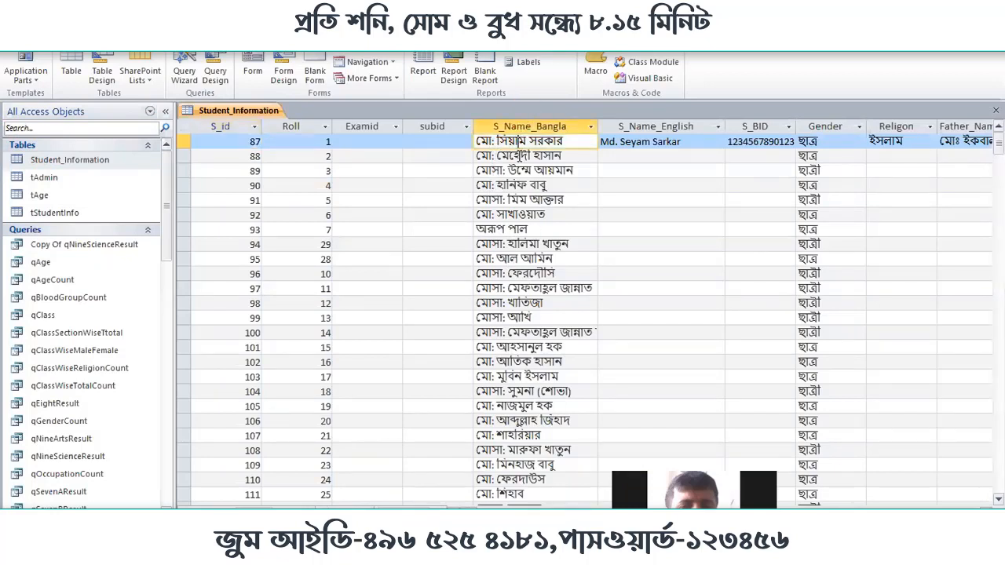
left_click(520, 156)
left_click(520, 168)
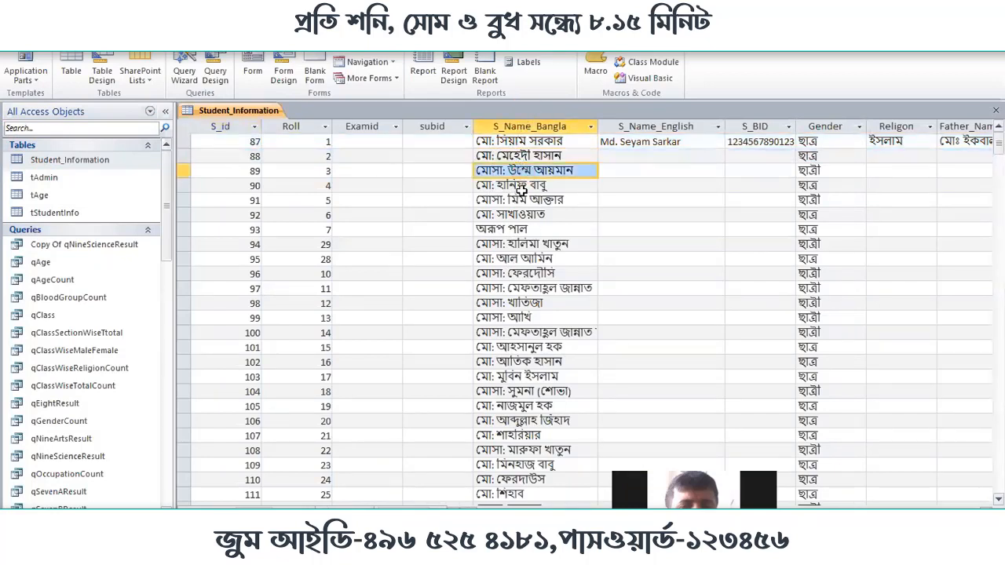
left_click(526, 185)
left_click(526, 200)
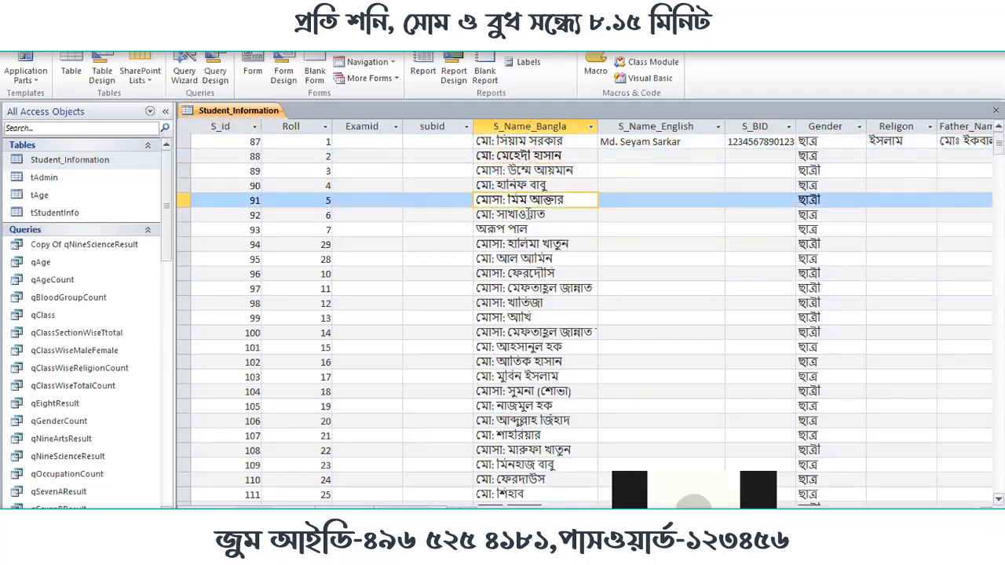
left_click(527, 215)
left_click(524, 229)
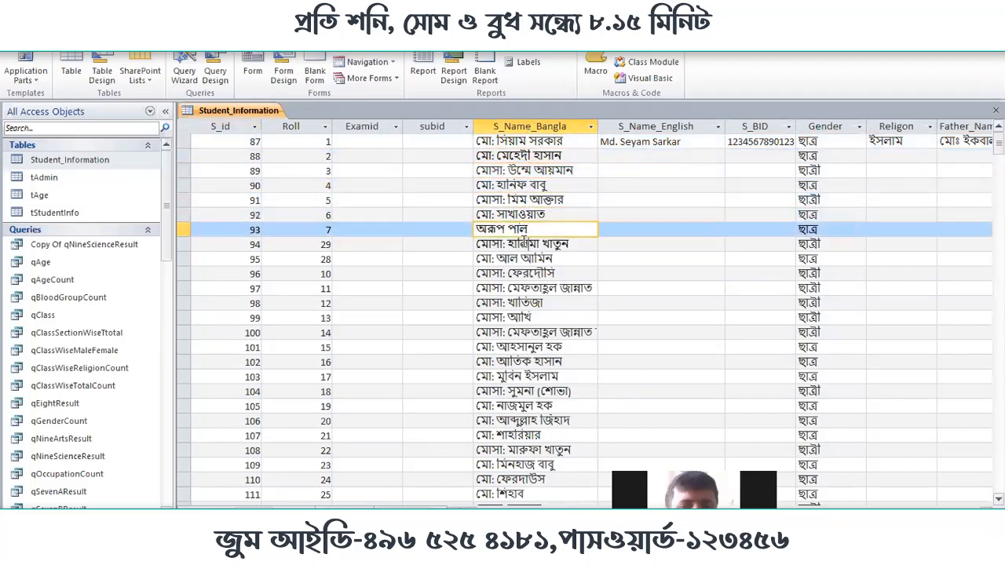
Close the Student_Information table and start a new query in Design View with that table as its source.
left_click(525, 244)
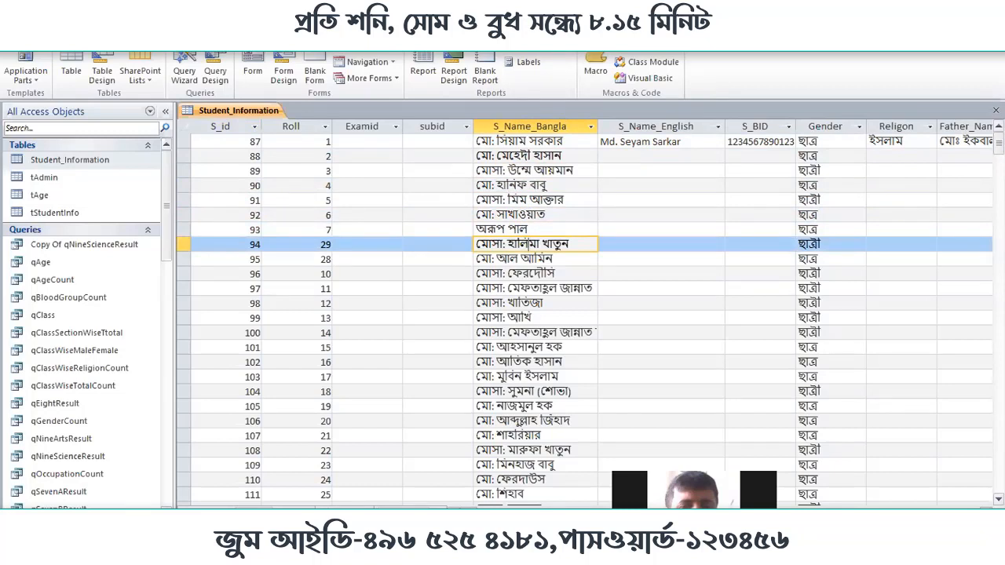
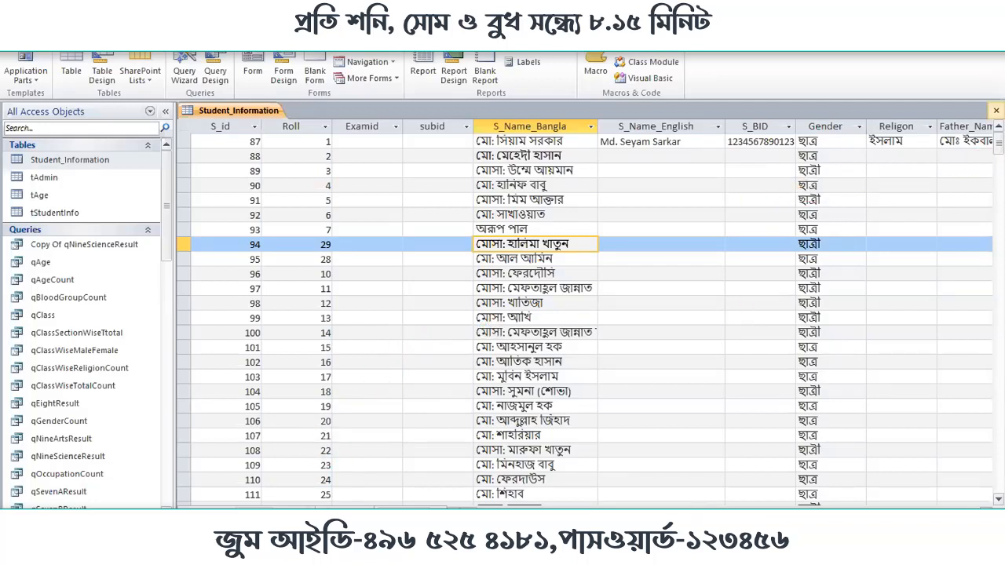
left_click(995, 109)
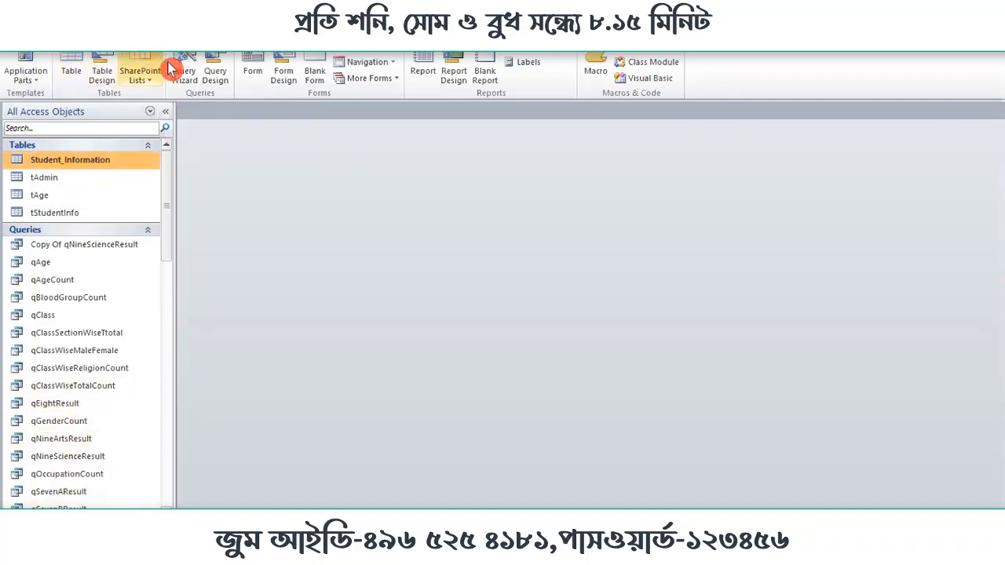
left_click(215, 77)
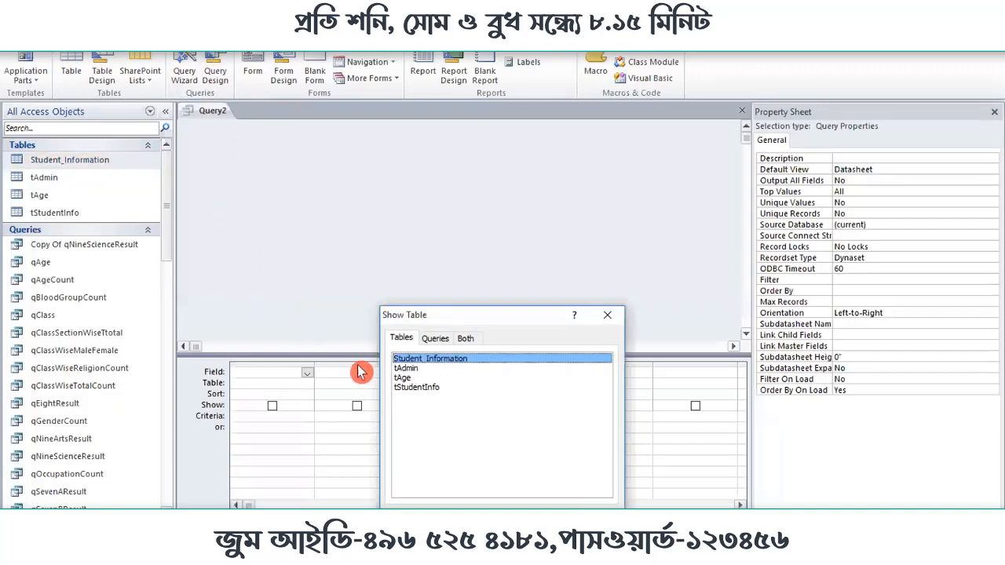
left_click(518, 521)
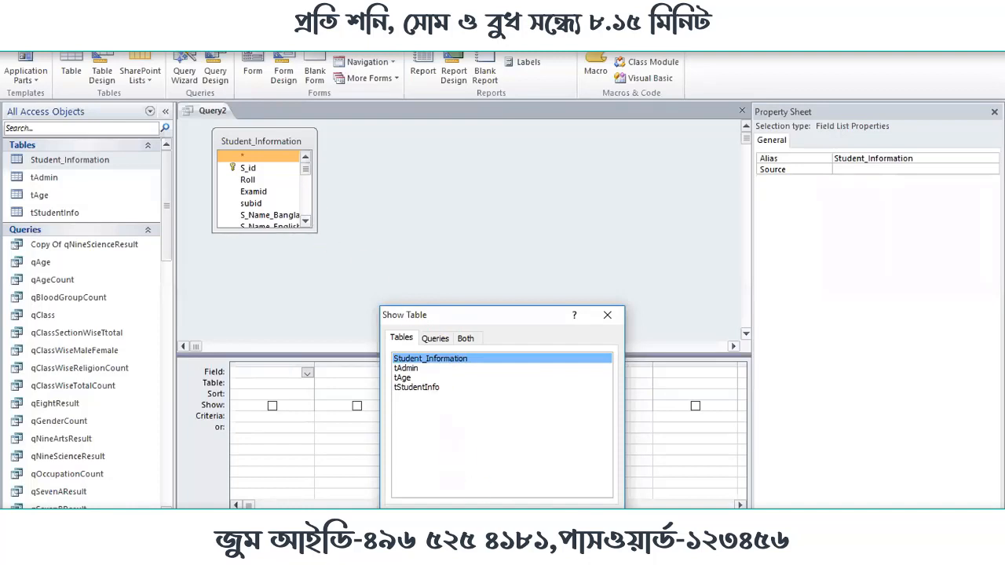
left_click(590, 519)
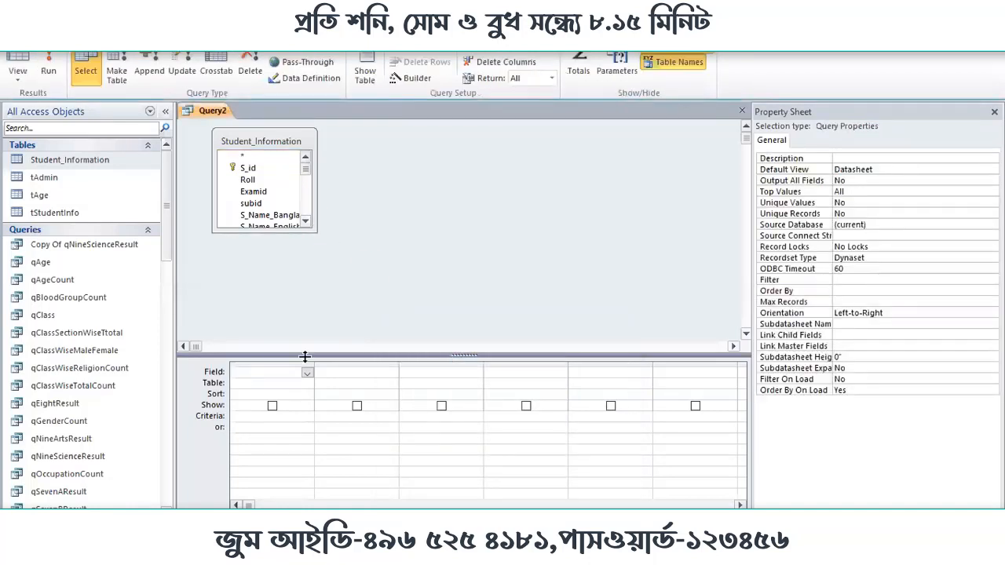
Enlarge the Student_Information field list in the query design so that more fields and their full names fit.
left_click(308, 227)
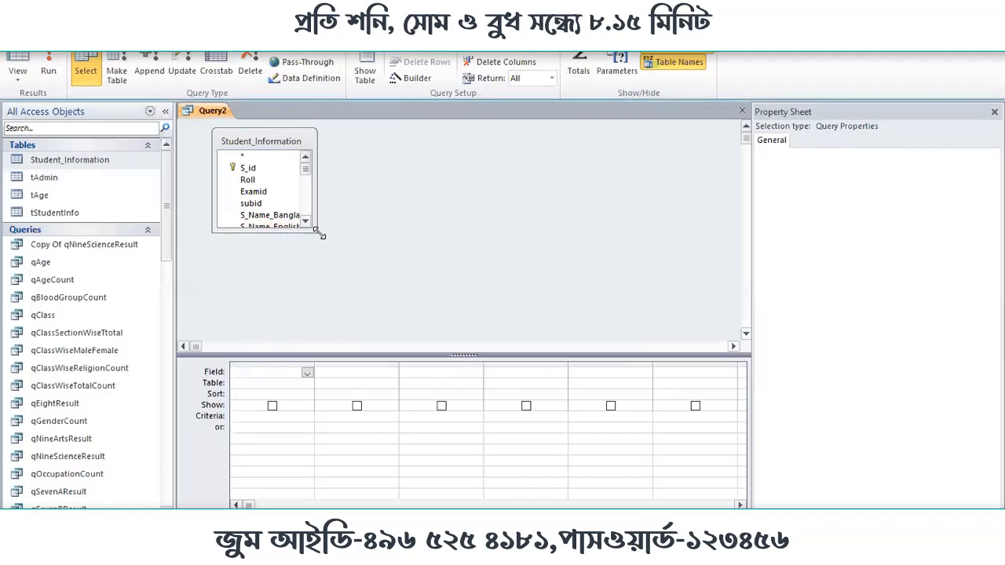
left_click_drag(321, 234, 351, 274)
mouse_move(342, 172)
left_mouse_down()
mouse_move(347, 260)
mouse_move(347, 155)
left_mouse_up()
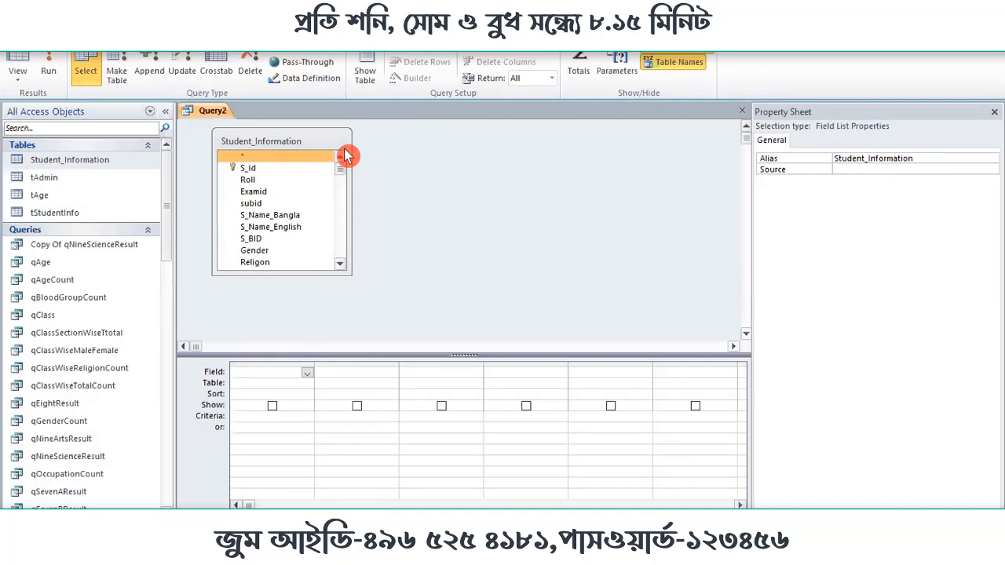
Add the Roll, S_Name_Bangla and Gender fields to the query's design grid.
left_click(283, 181)
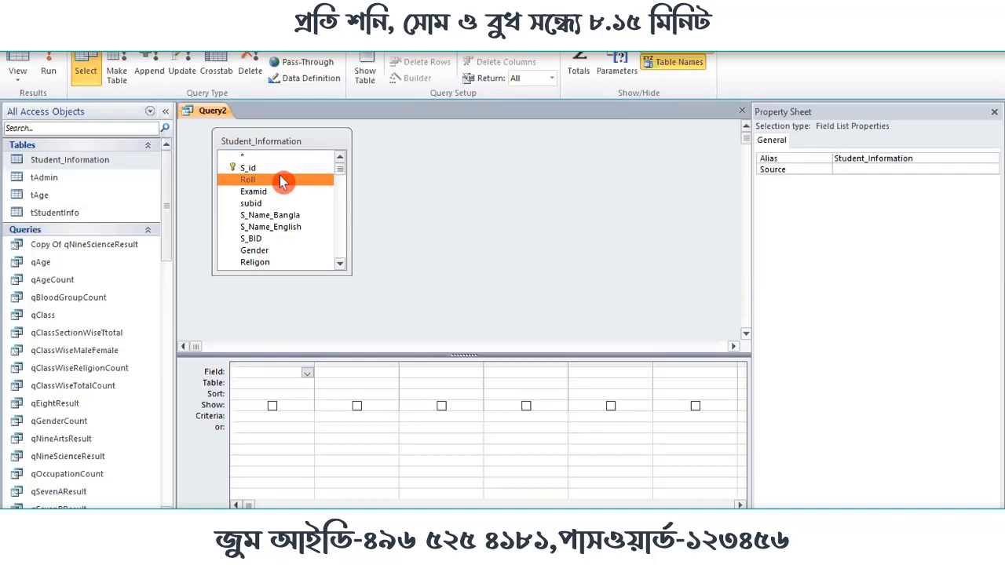
double_click(281, 180)
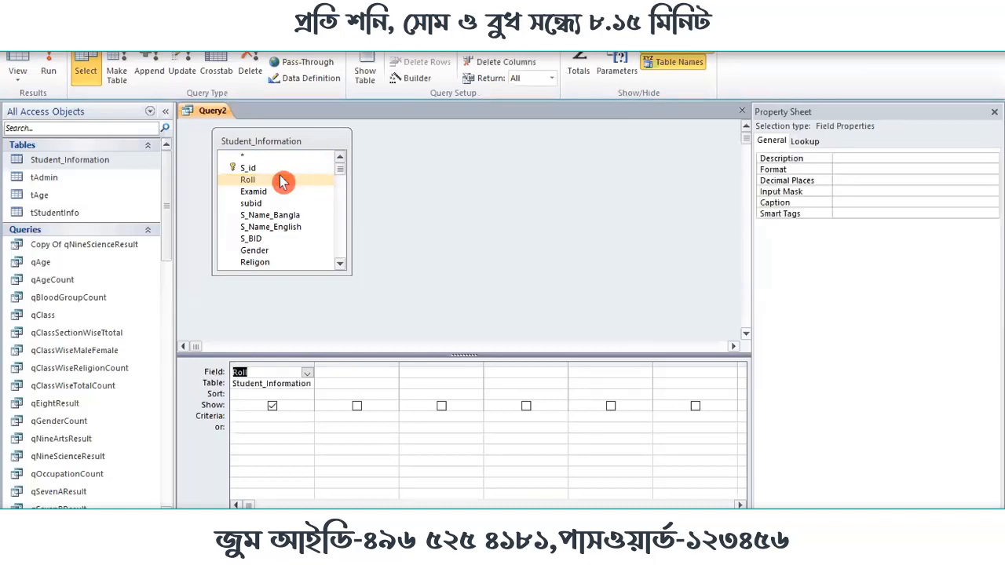
left_click(285, 216)
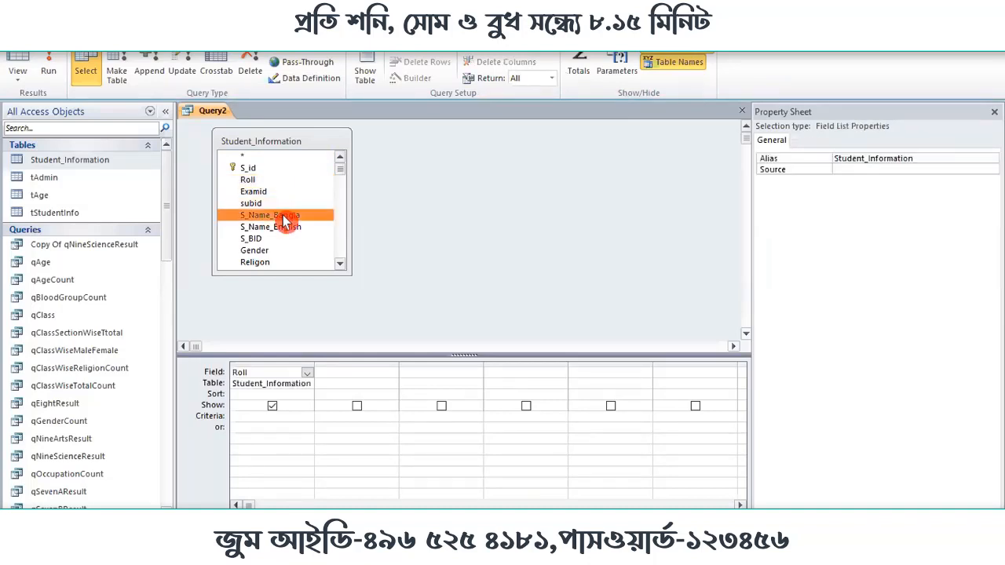
double_click(285, 216)
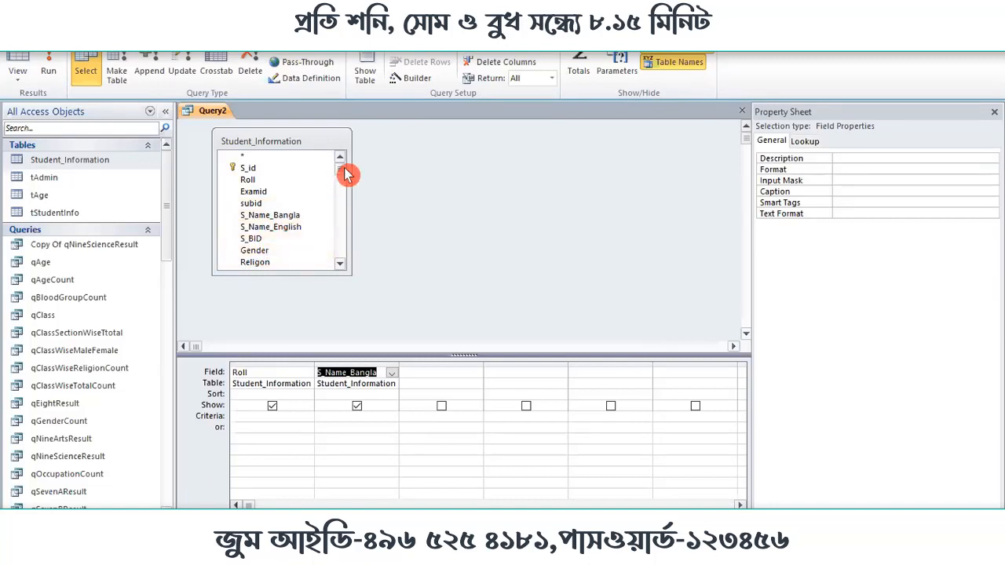
scroll(347, 174, "down", 10)
scroll(348, 174, "up", 10)
left_click(286, 255)
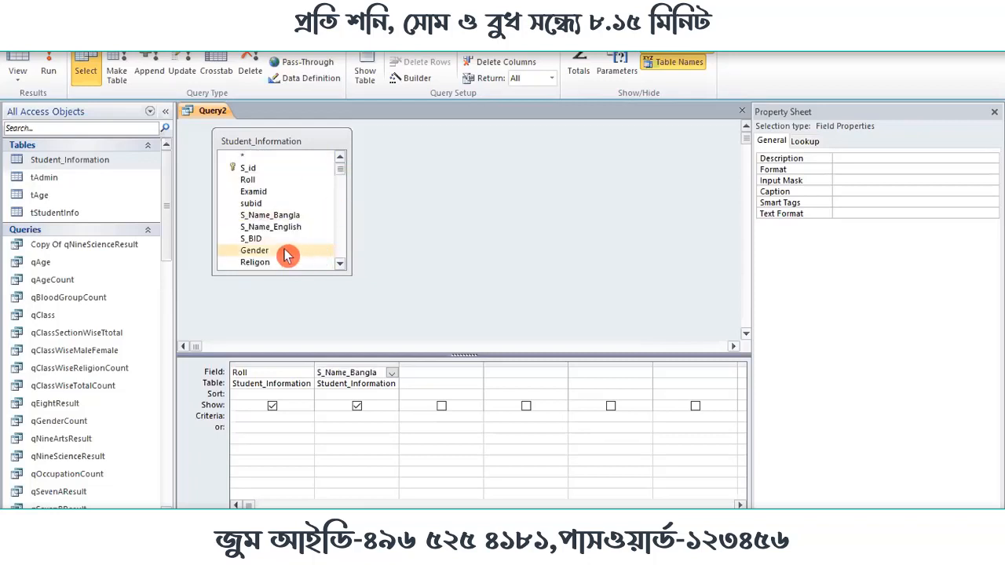
left_click(286, 255)
double_click(287, 255)
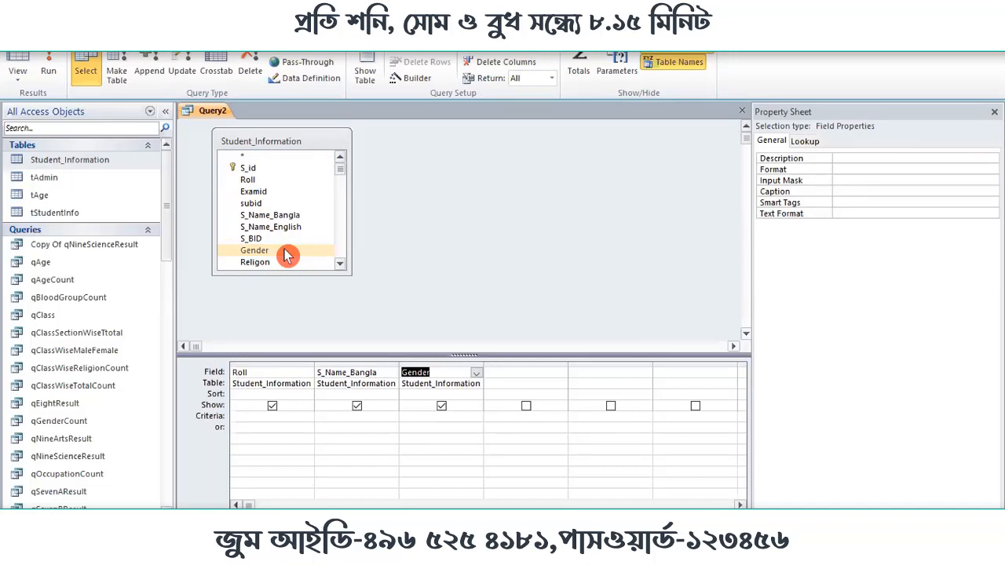
Add the Class and Section fields to the query's design grid after Gender.
scroll(287, 255, "down", 1)
scroll(287, 252, "down", 1)
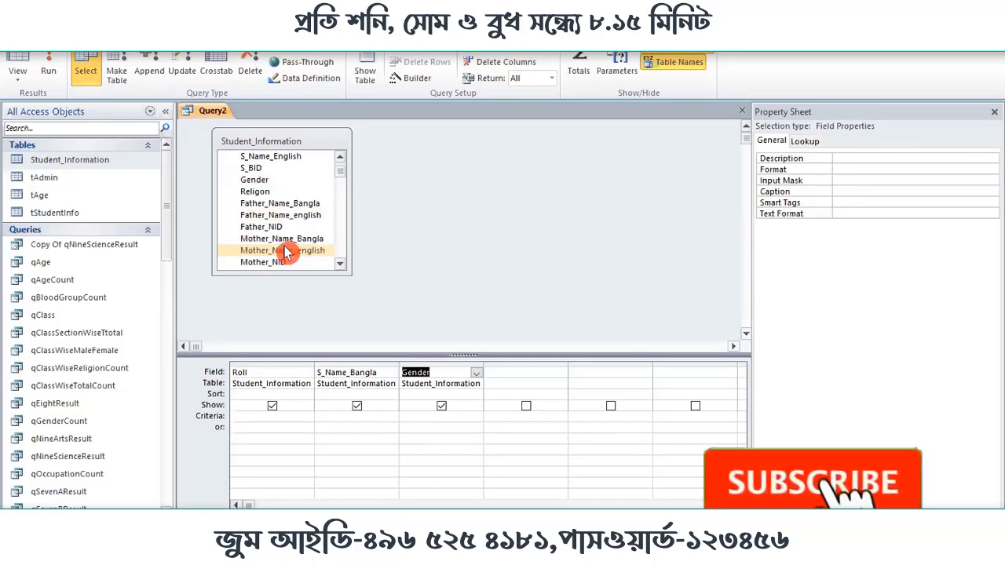
scroll(291, 223, "down", 3)
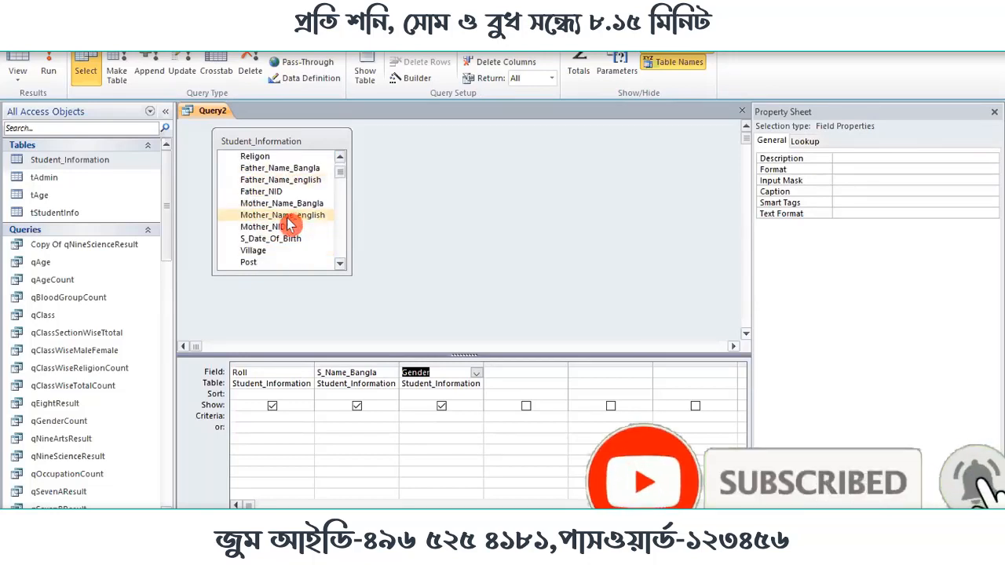
scroll(288, 235, "down", 1)
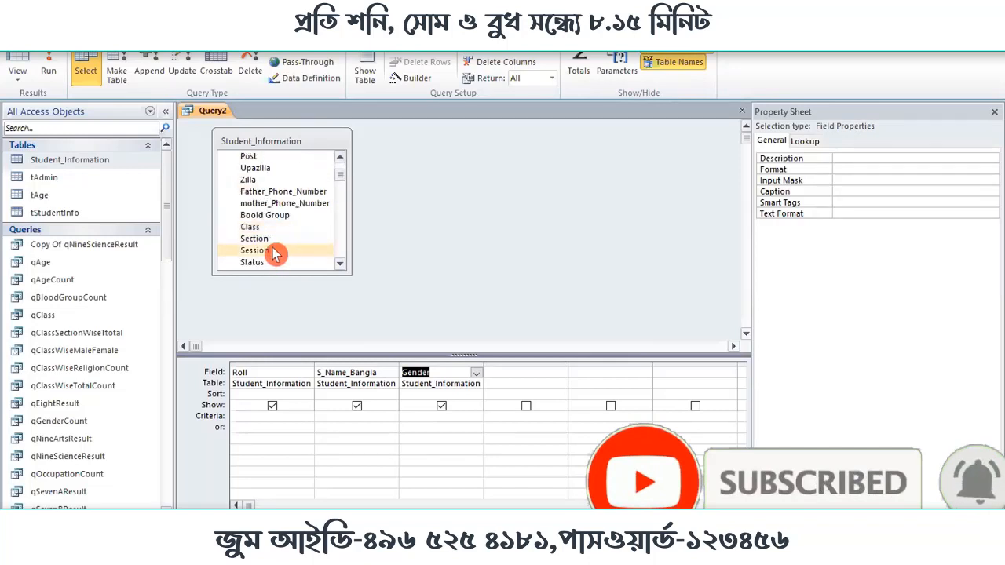
left_click(268, 228)
double_click(269, 228)
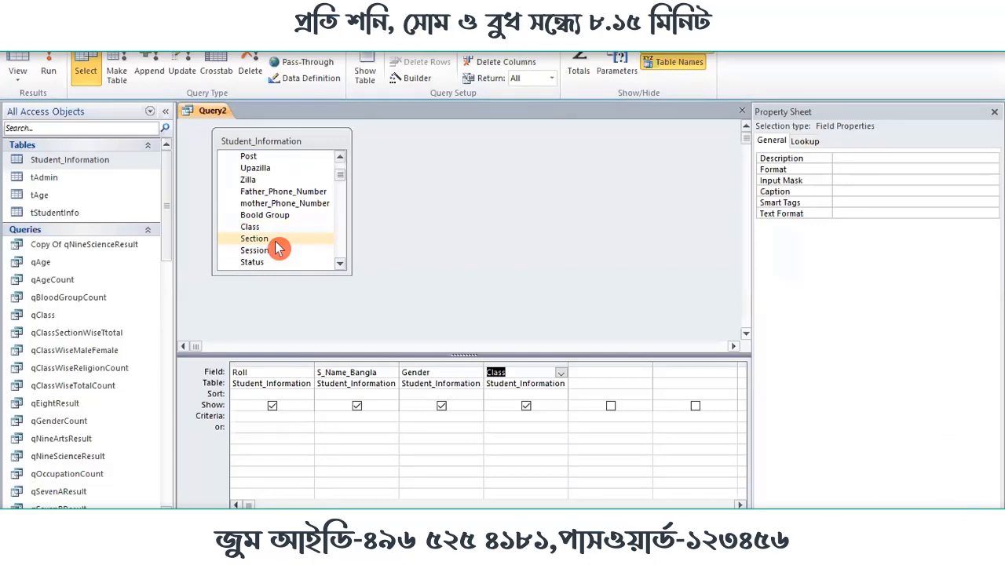
double_click(276, 240)
left_click(276, 250)
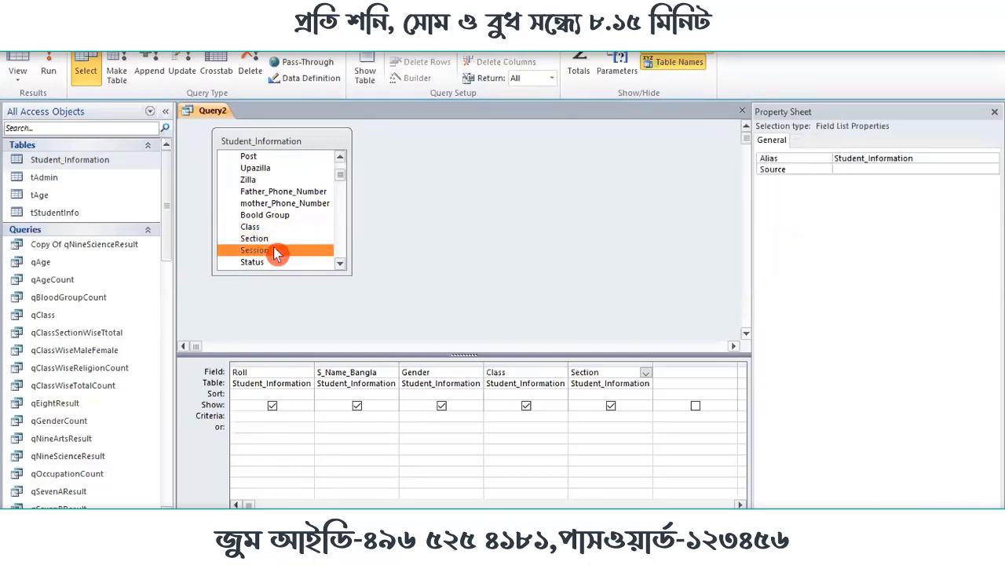
double_click(276, 250)
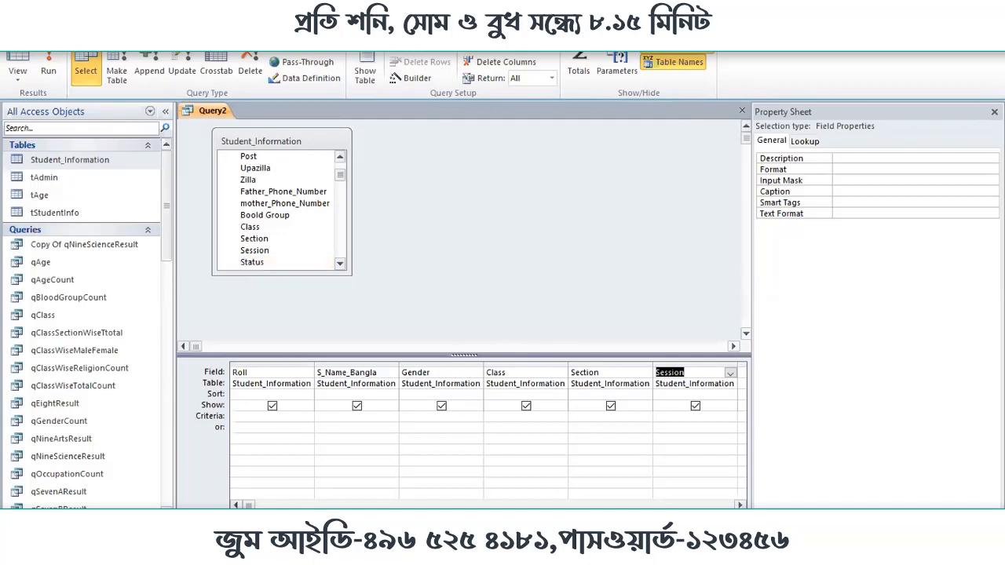
type("Stude")
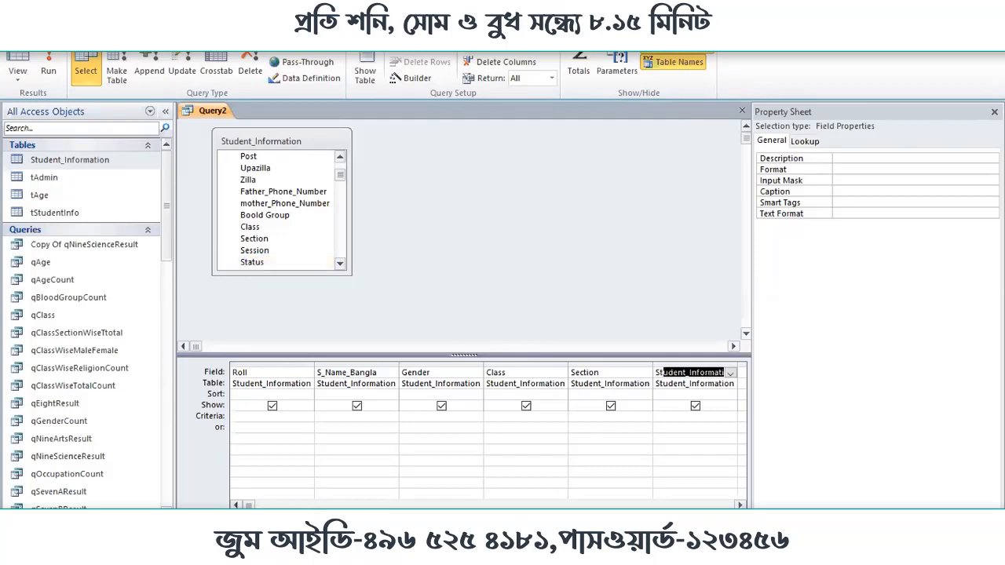
type("nt Li")
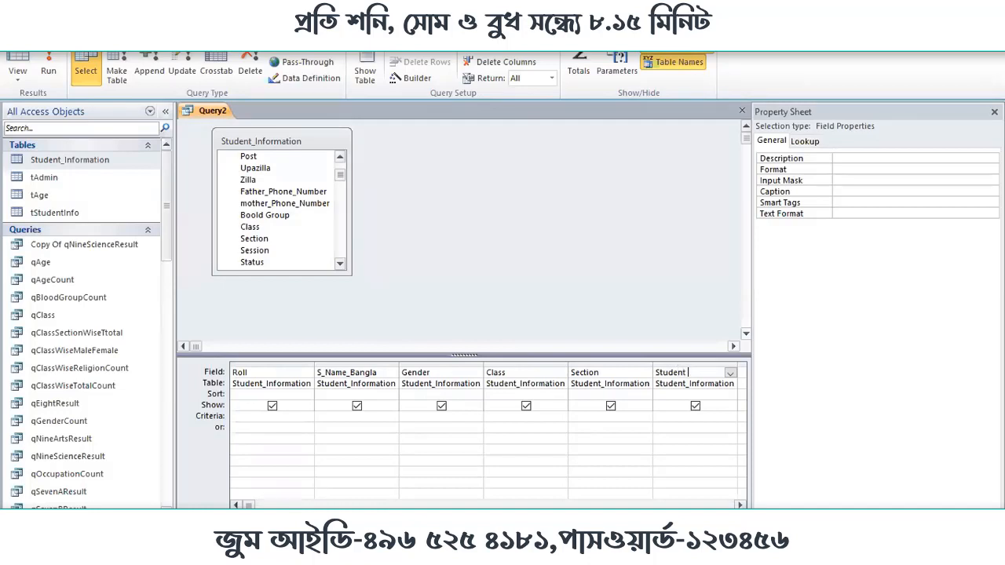
type("st")
key("BackSpace")
key("BackSpace")
key("BackSpace")
key("BackSpace")
key("BackSpace")
key("BackSpace")
key("shift+Home")
key("BackSpace")
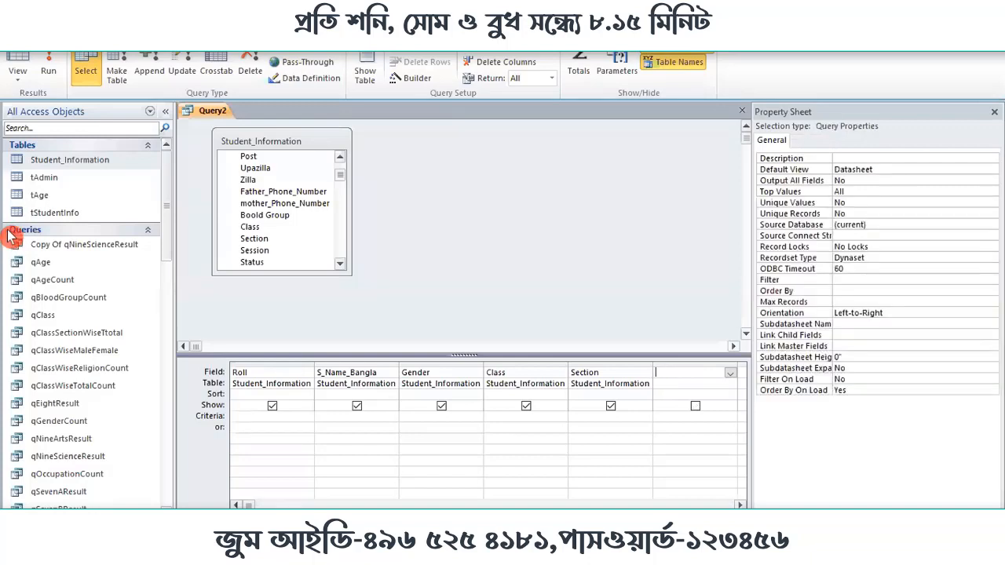
Save the query under the name StudentlistSix.
key("ctrl+s")
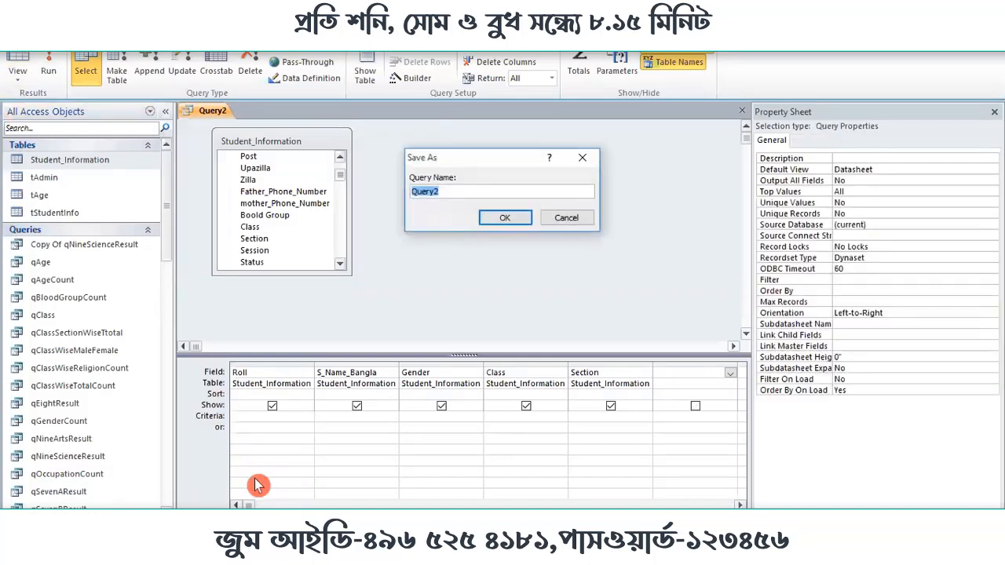
type("Stu")
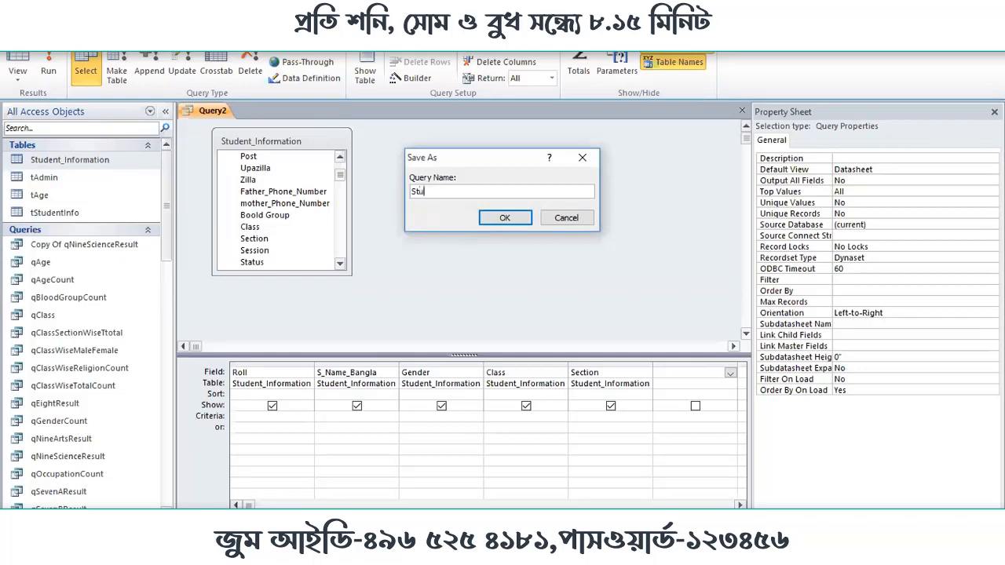
type("de")
type("ntI")
type("ist")
type("S")
type("i")
type("x")
left_click(510, 218)
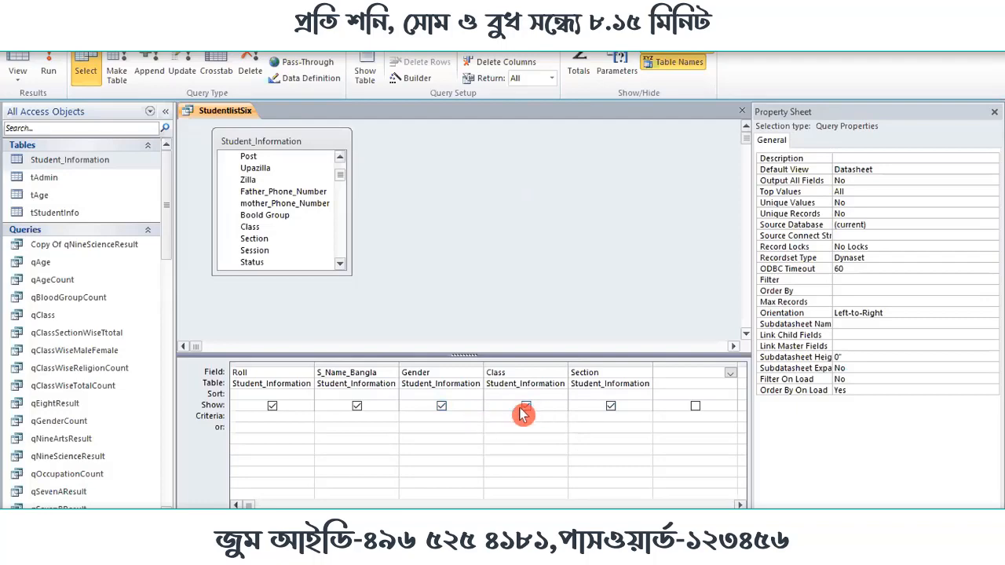
Select the Class field's criteria, then open the Student_Information table and look through its records for the class entries.
left_click(497, 418)
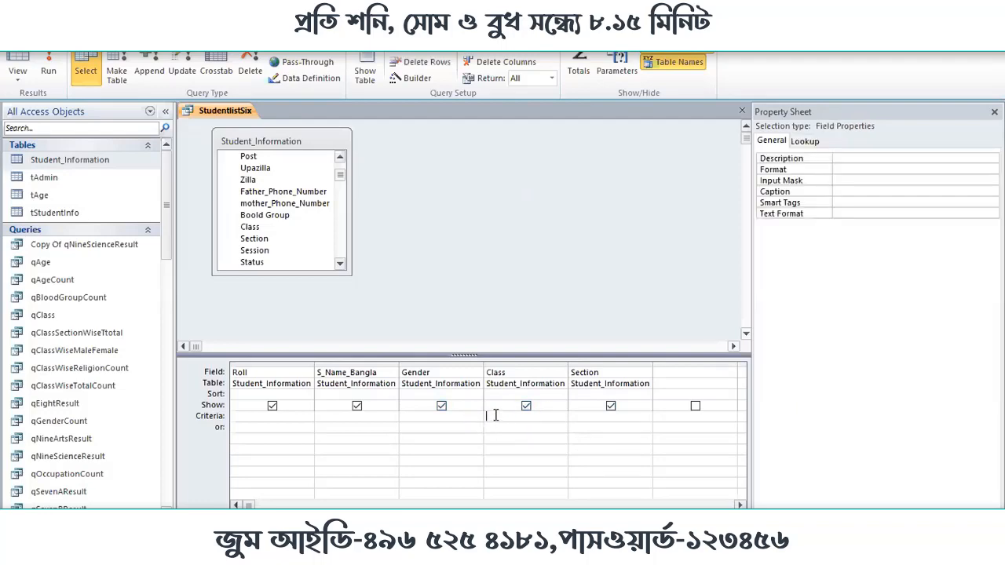
double_click(100, 162)
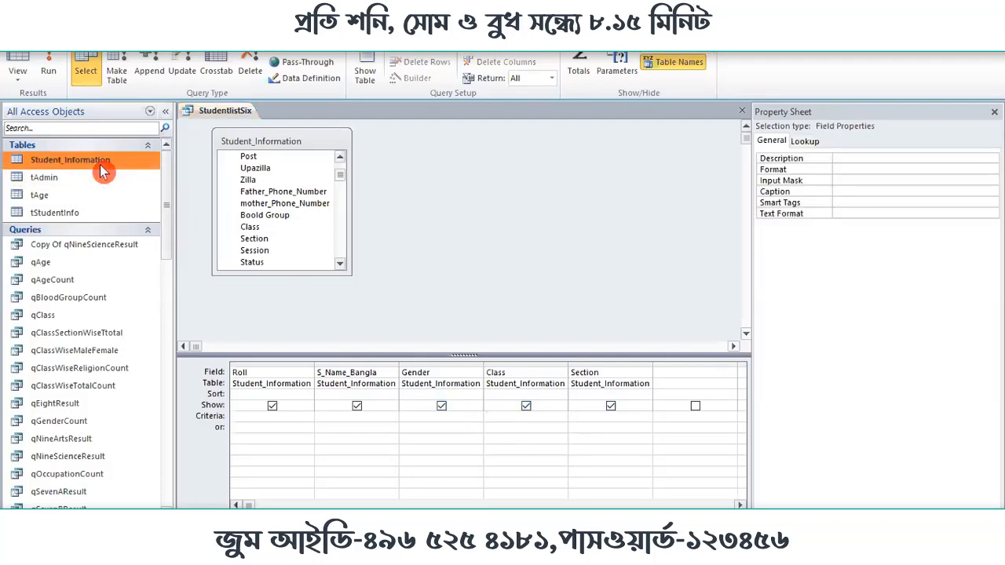
scroll(654, 278, "down", 4)
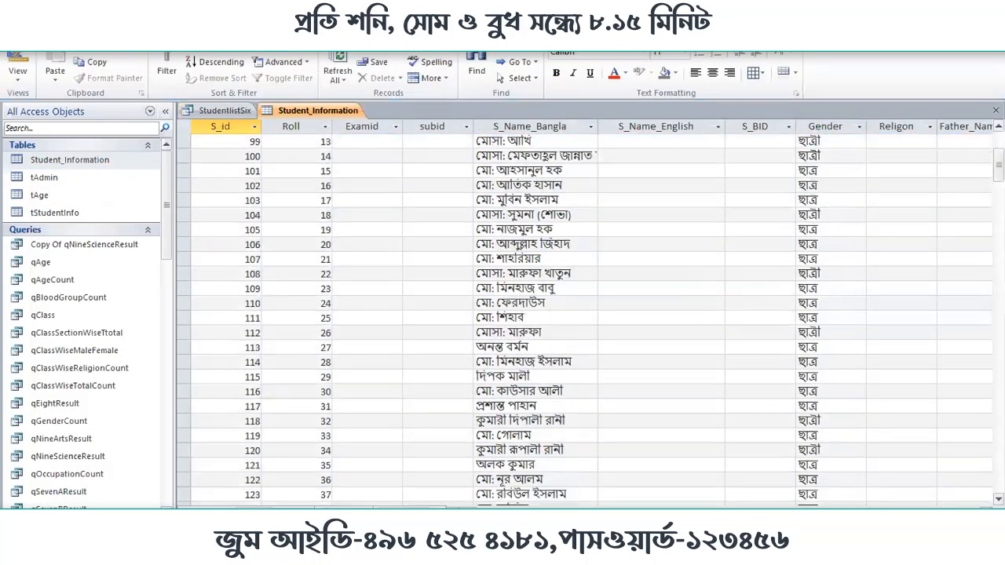
scroll(830, 427, "down", 5)
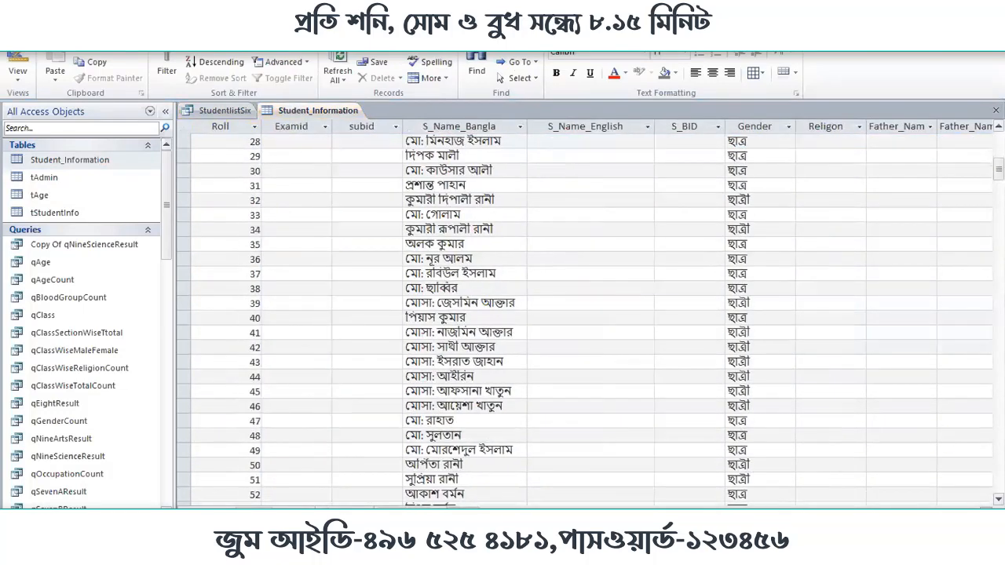
Correct the misspelled Class value to ষষ্ঠ in the গিদিশা village record of the Student_Information table.
scroll(386, 387, "right", 6)
scroll(706, 337, "down", 10)
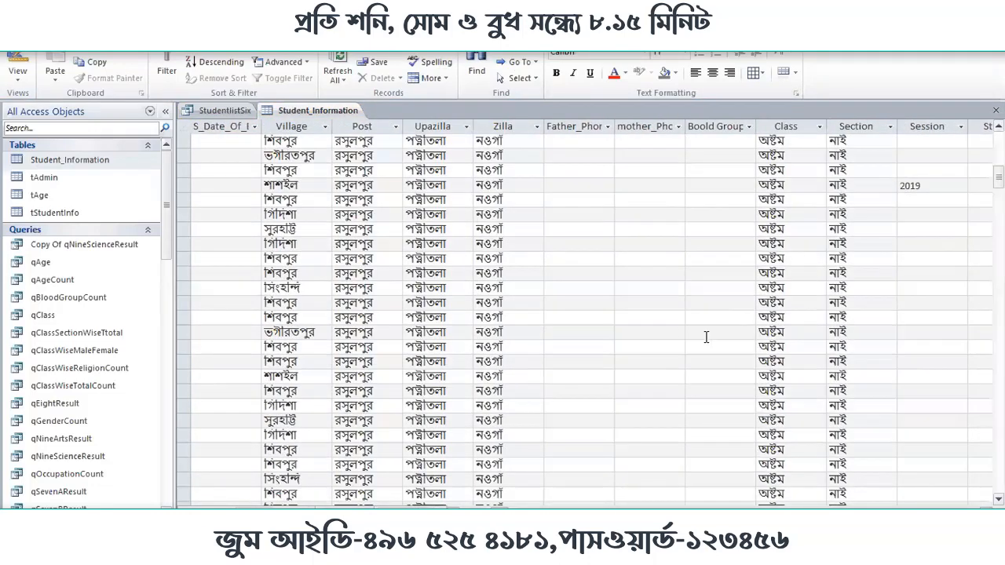
scroll(721, 359, "down", 10)
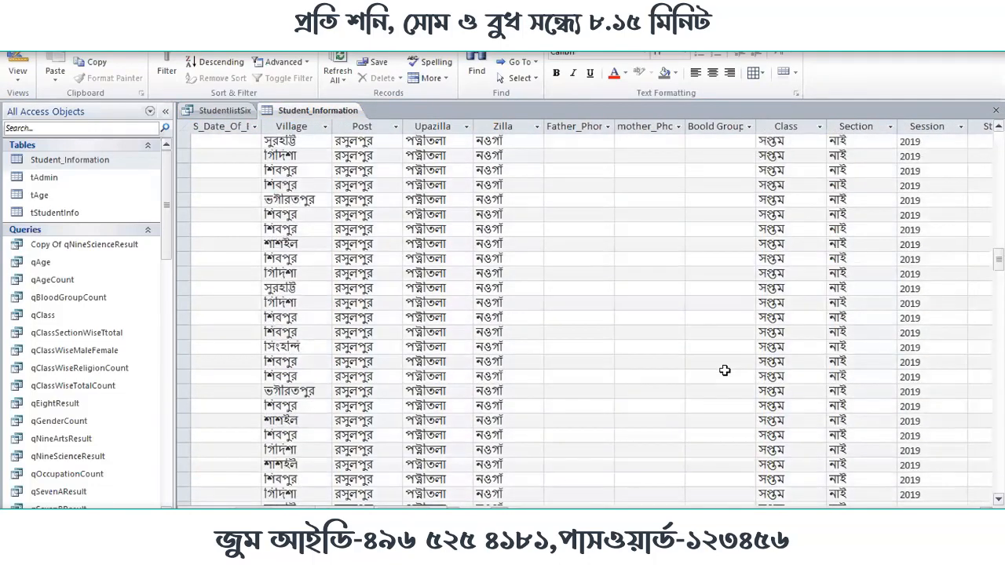
scroll(717, 345, "down", 10)
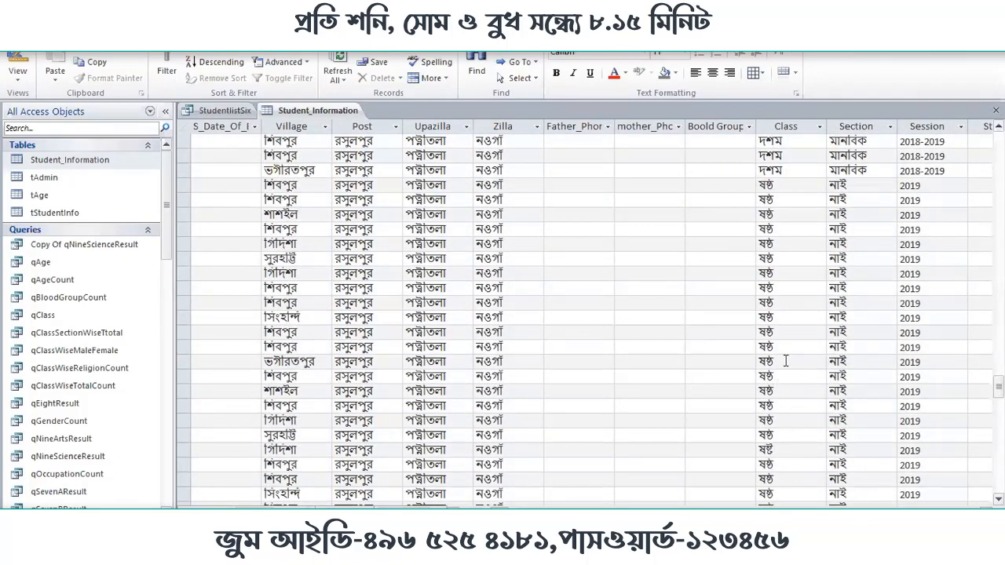
left_click(799, 450)
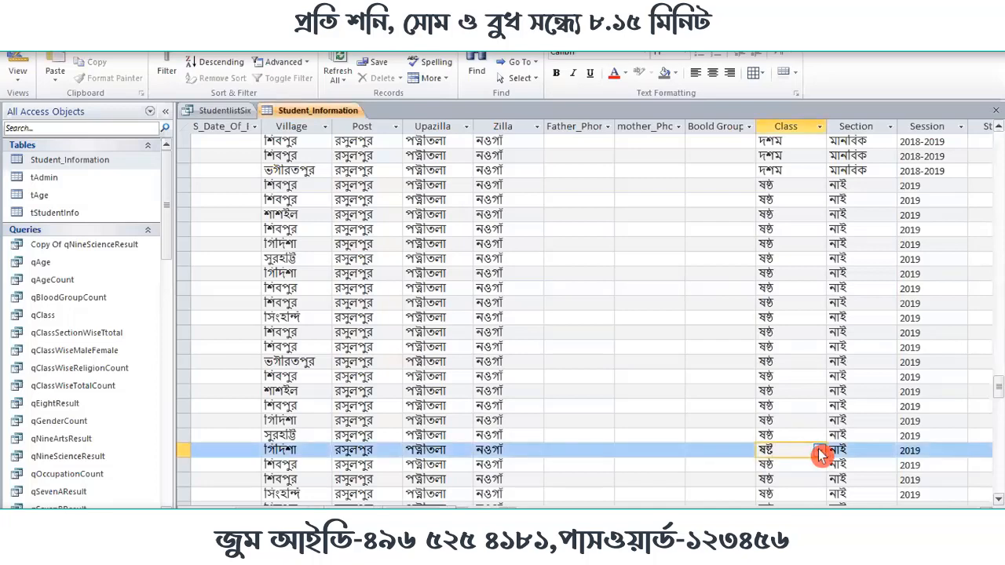
left_click(820, 452)
left_click(802, 467)
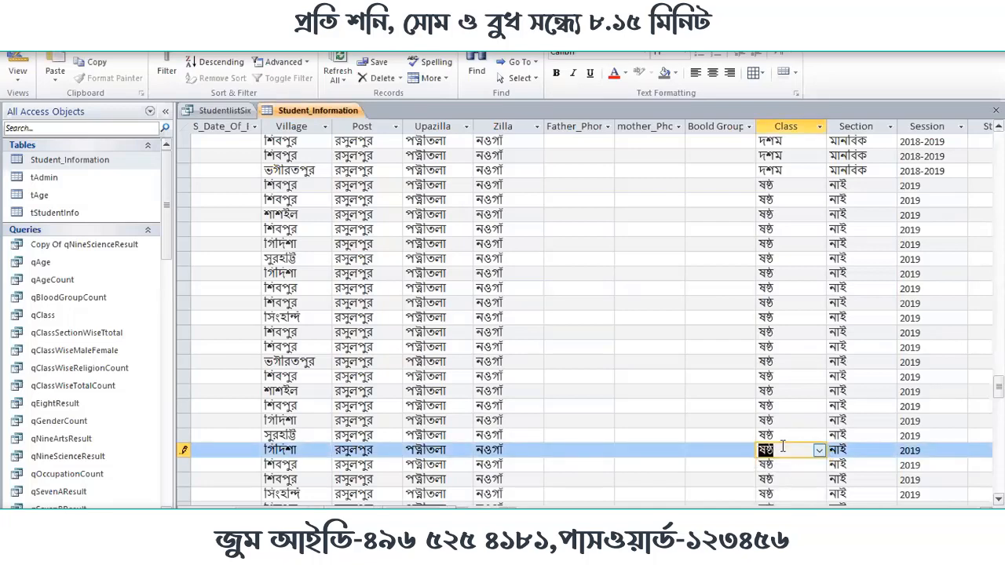
Copy the Class value ষষ্ঠ from a Student_Information record and switch to the StudentlistSix query design.
scroll(790, 408, "down", 3)
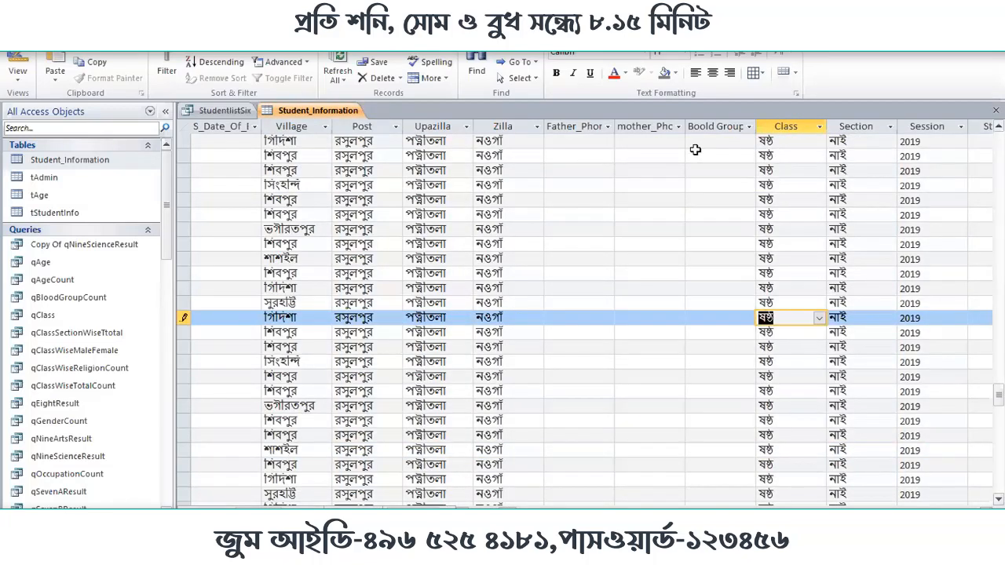
left_click(765, 377)
right_click(767, 377)
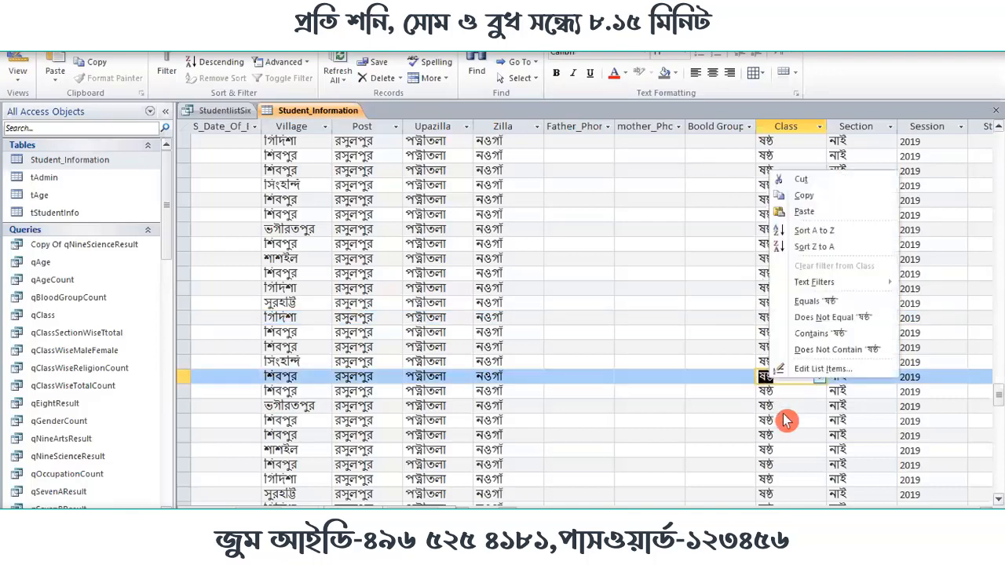
left_click(805, 196)
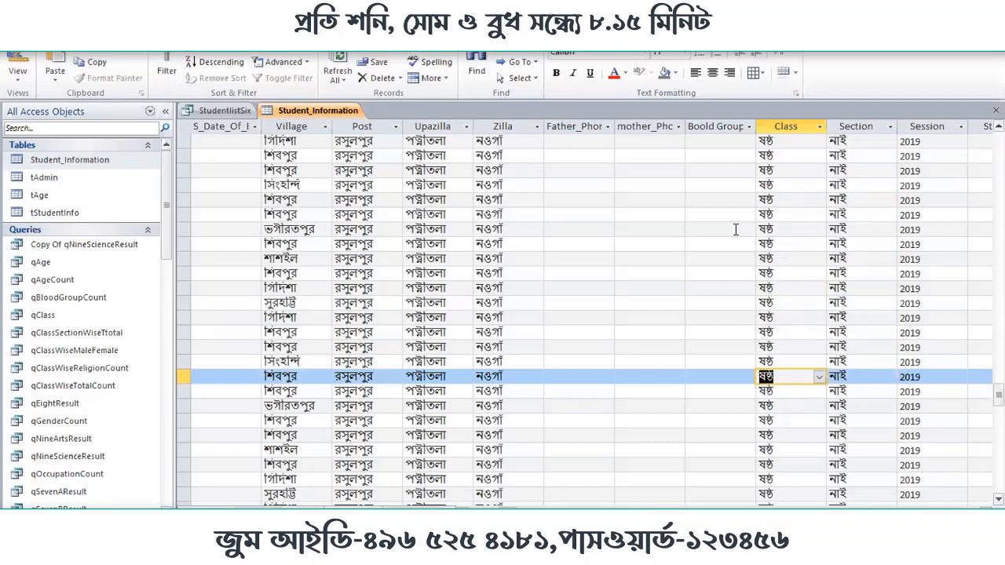
left_click(225, 116)
left_click(505, 420)
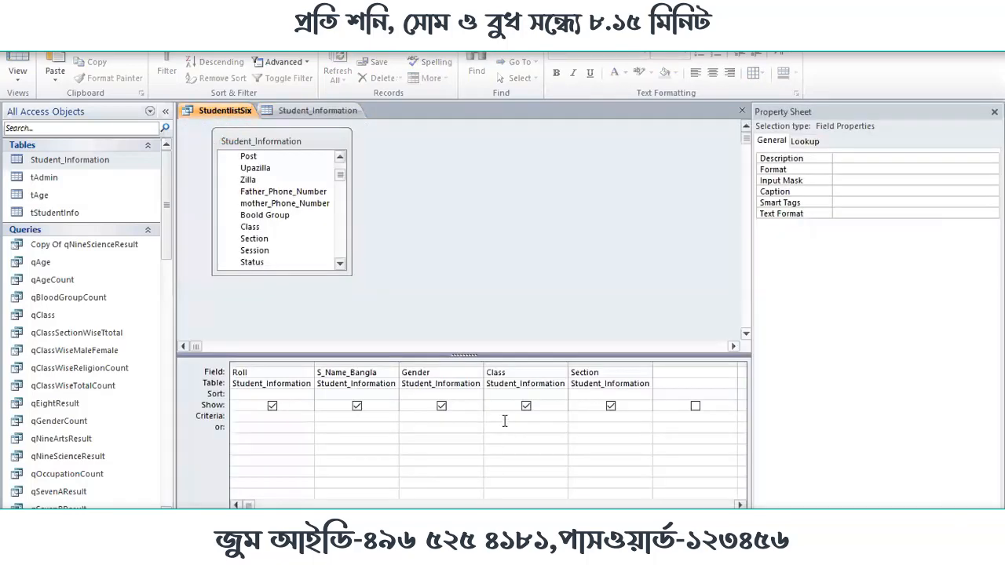
right_click(505, 421)
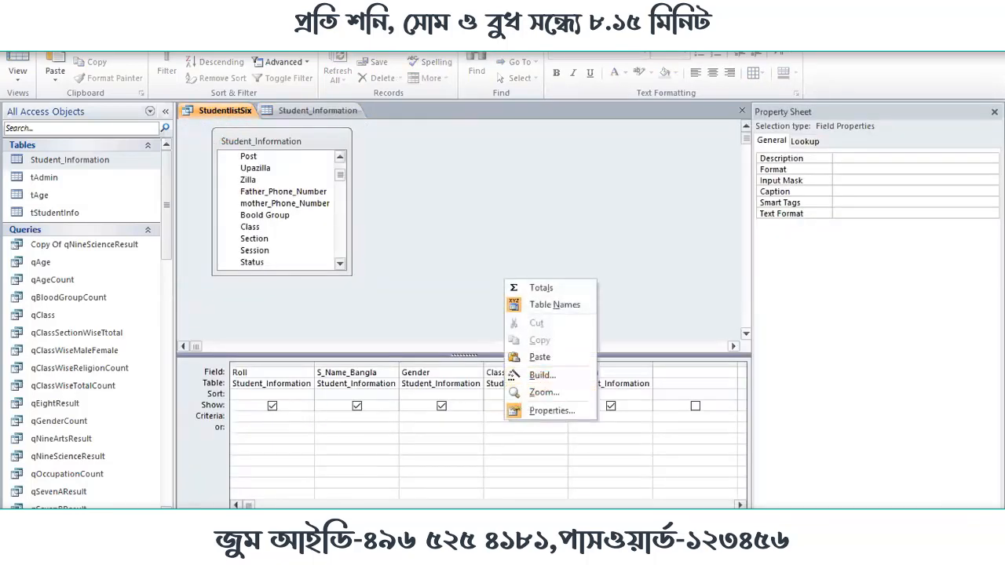
left_click(253, 504)
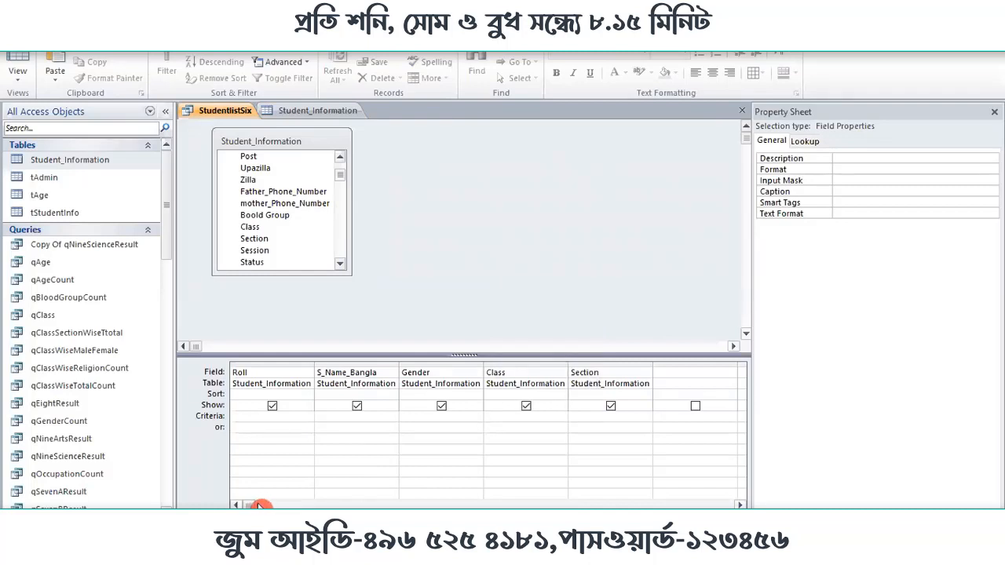
left_click(258, 504)
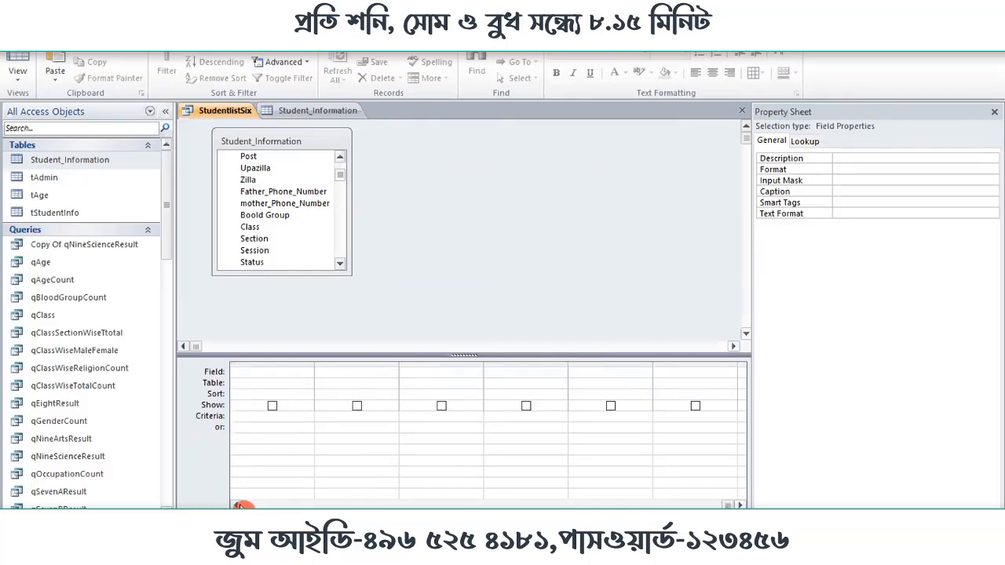
left_click(240, 505)
left_click(240, 505)
left_click(241, 505)
left_click(241, 504)
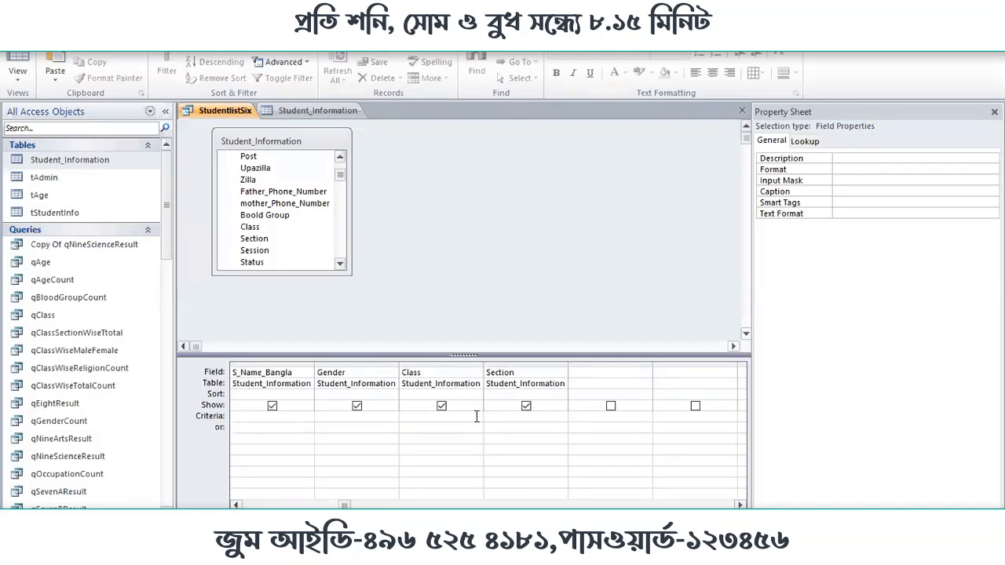
left_click(436, 416)
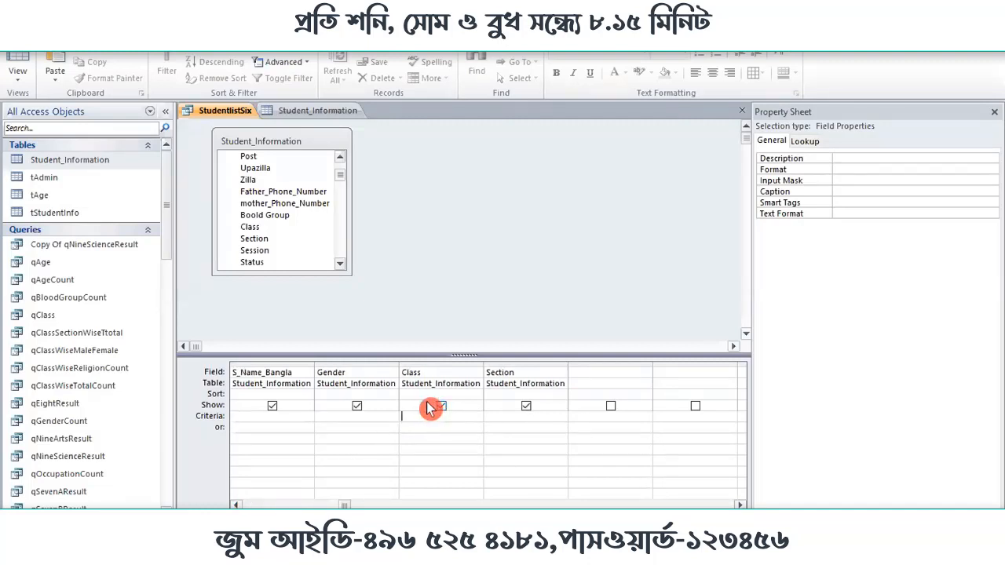
left_click(220, 422)
left_click(259, 417)
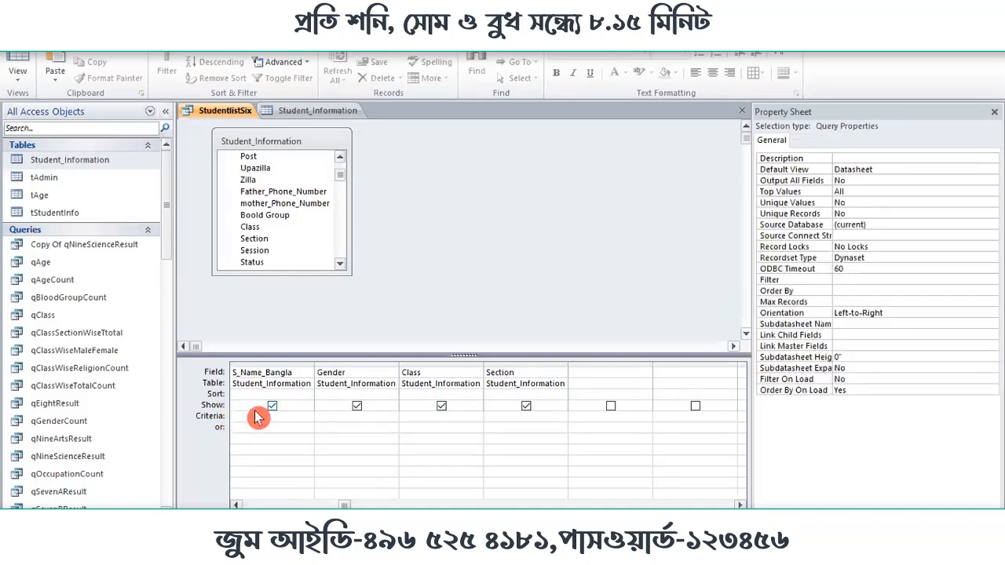
left_click(353, 418)
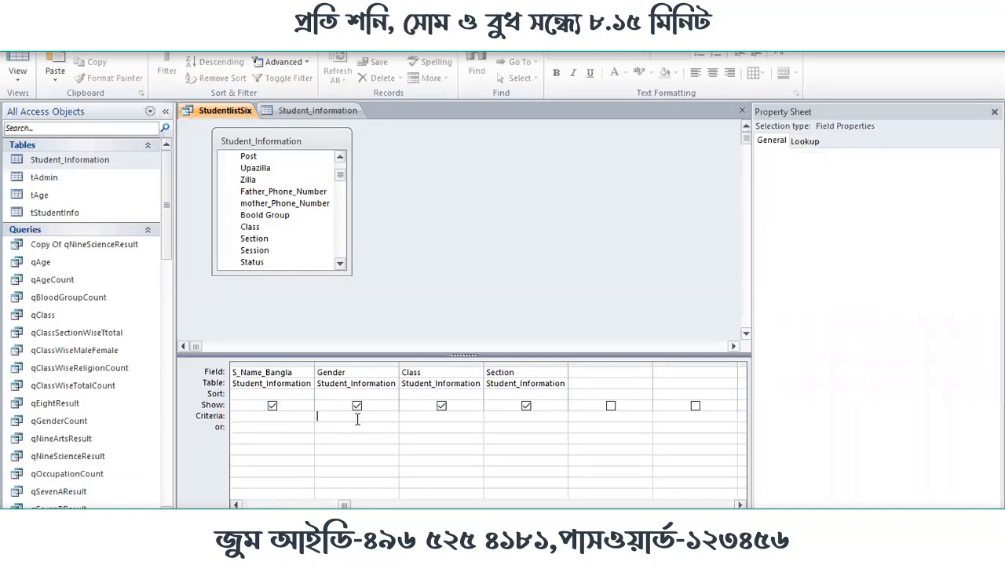
Paste ষষ্ঠ as the criterion for the Class field and review the StudentlistSix query results.
left_click(415, 420)
right_click(414, 420)
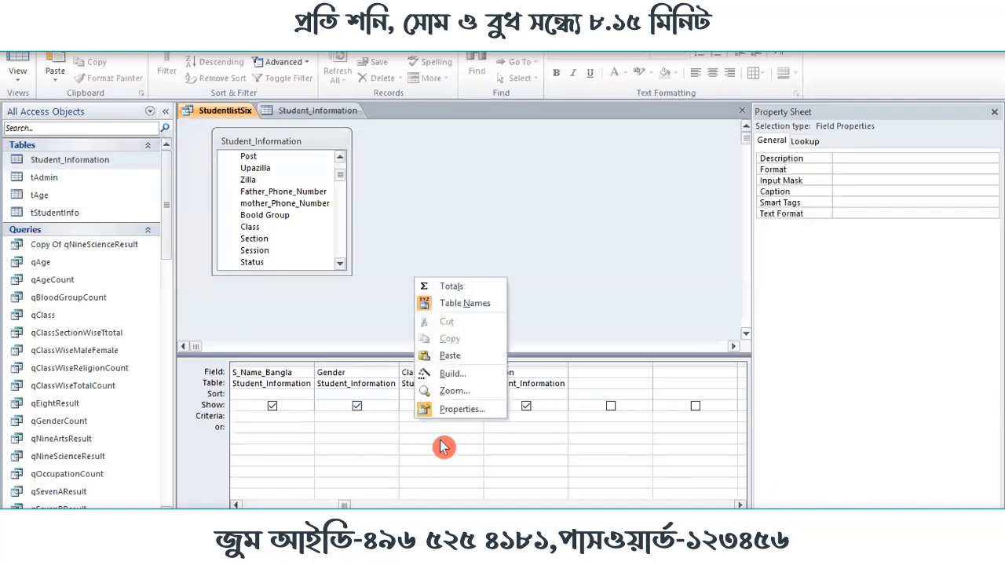
left_click(462, 364)
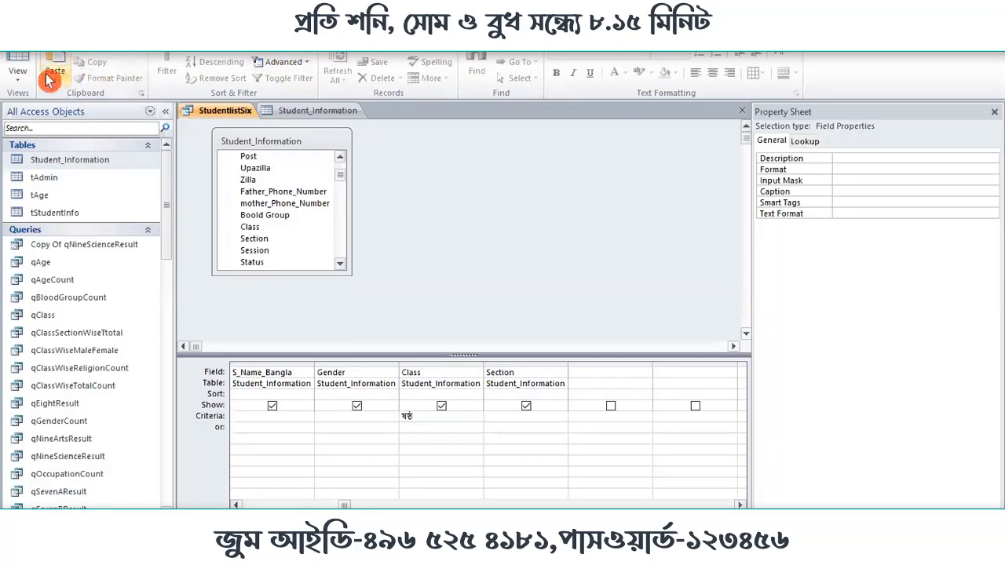
left_click(17, 63)
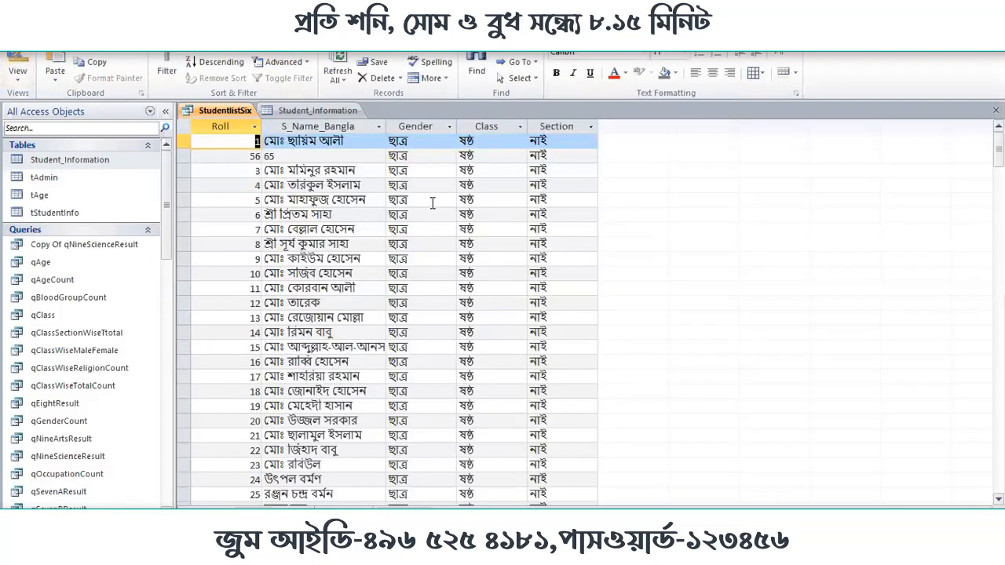
scroll(443, 174, "down", 12)
scroll(414, 447, "down", 13)
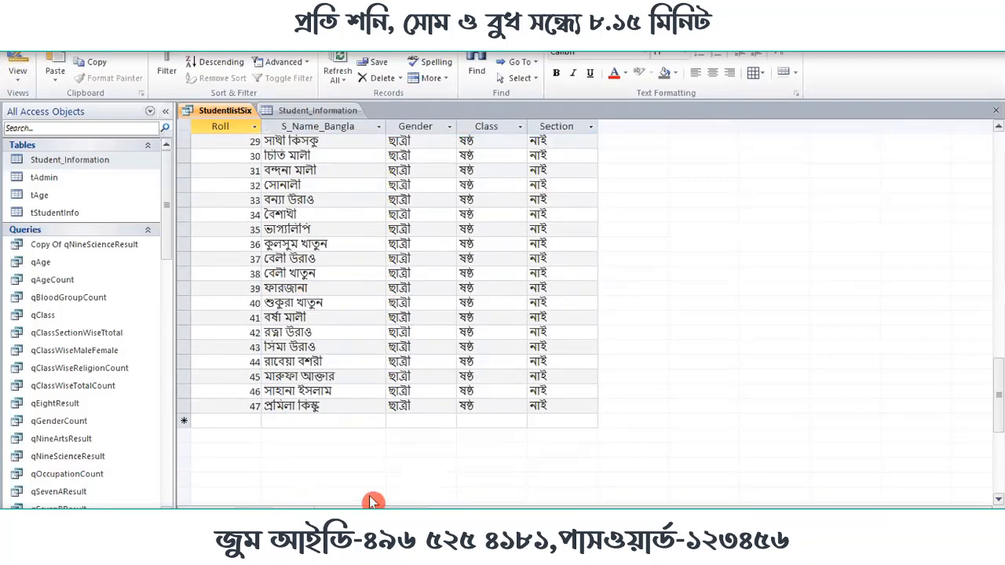
scroll(373, 501, "up", 15)
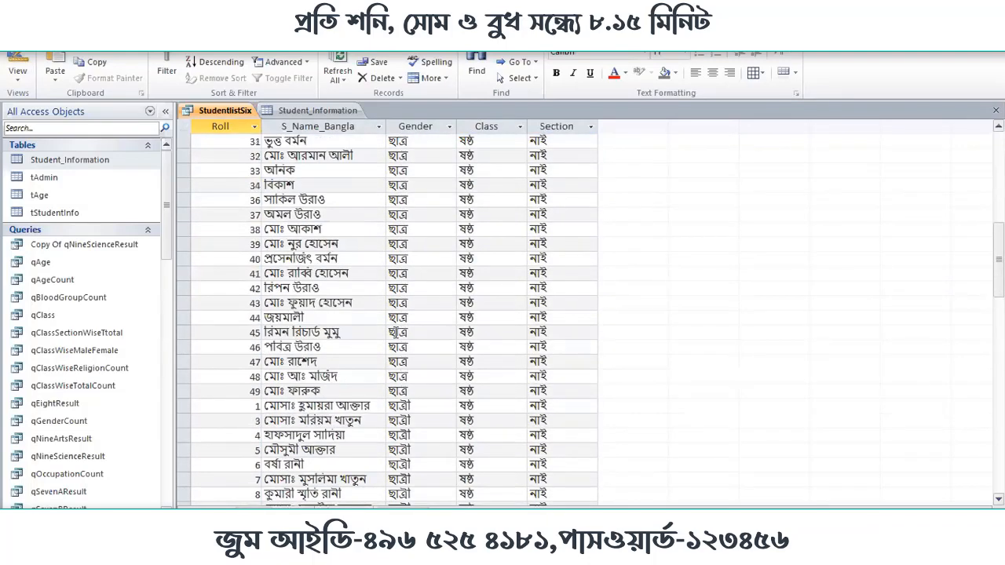
scroll(394, 338, "up", 10)
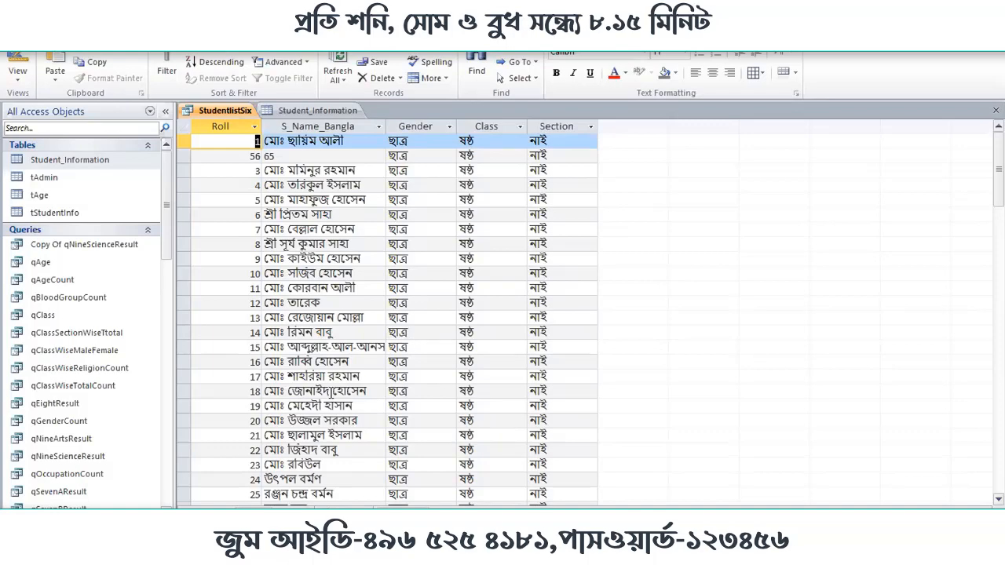
Copy the Gender value ছাত্রী from a female student's record in the query results.
scroll(336, 397, "down", 2)
scroll(336, 404, "down", 12)
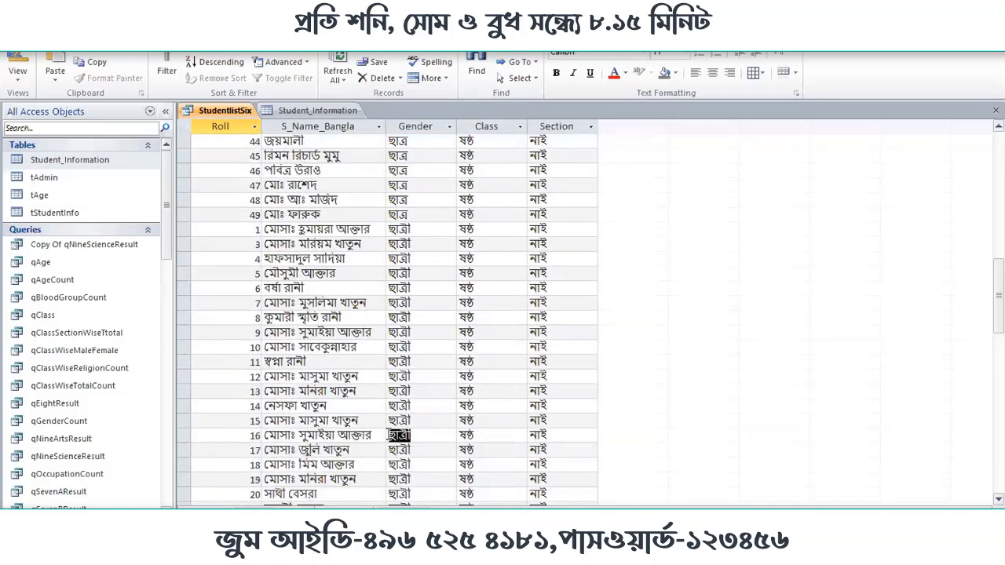
left_click(390, 435)
right_click(397, 434)
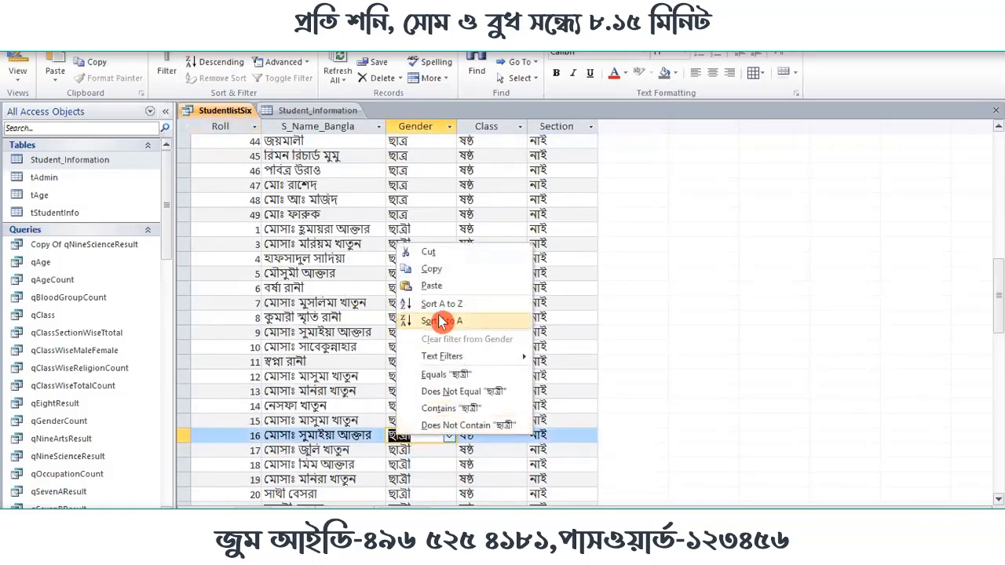
left_click(433, 269)
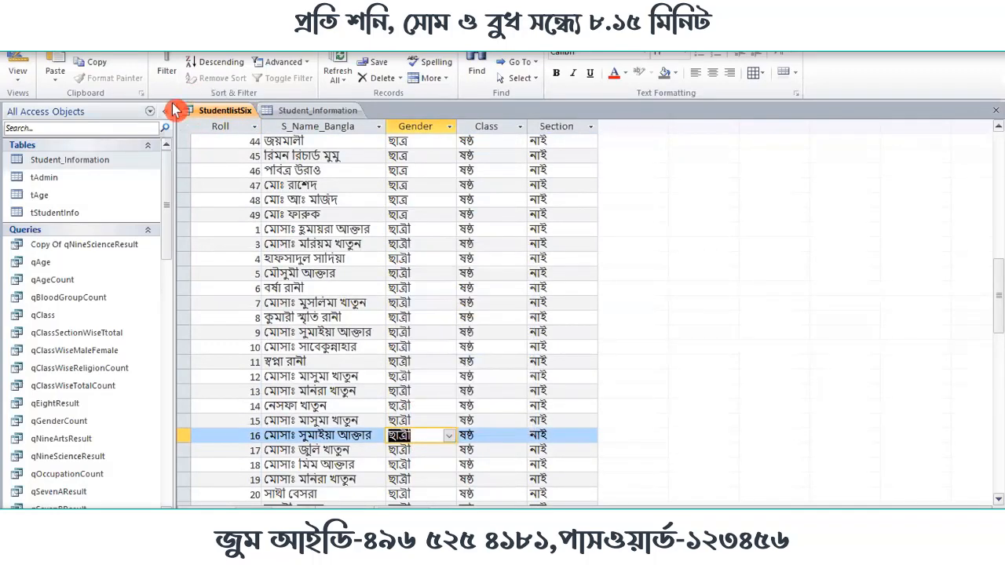
Paste ছাত্রী as the Gender criterion in the StudentlistSix design, run the query and review the filtered list.
left_click(17, 61)
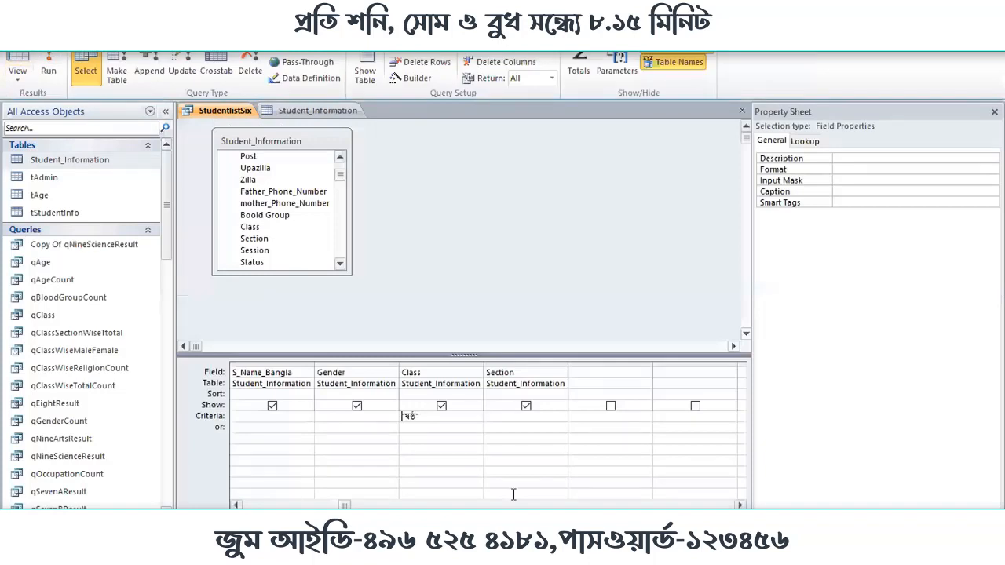
left_click(344, 418)
right_click(344, 418)
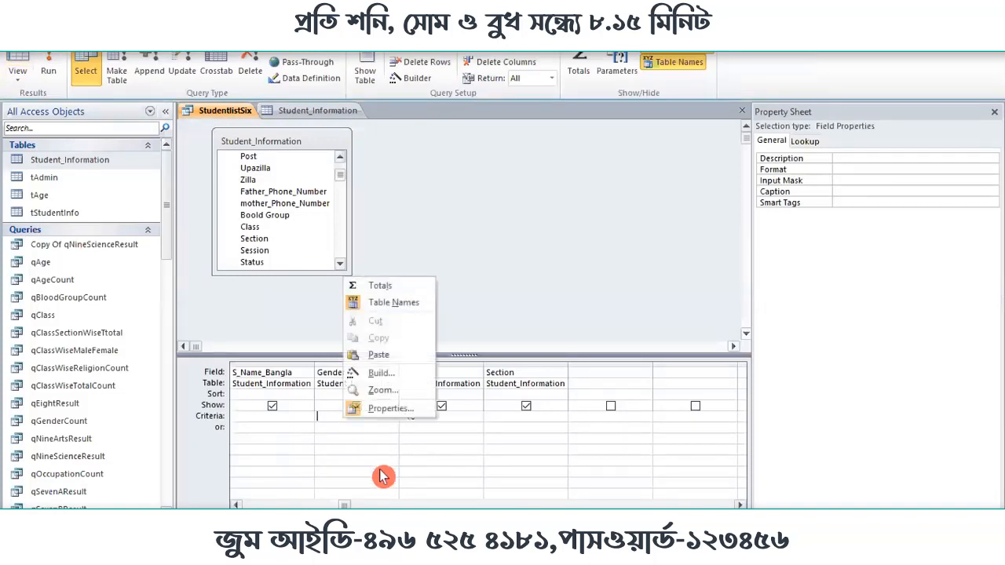
left_click(378, 355)
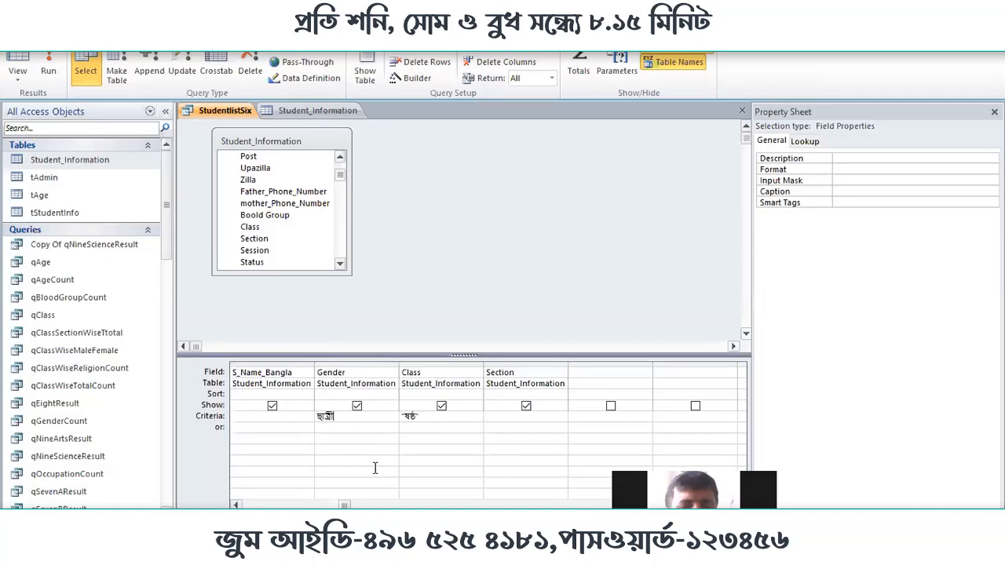
left_click(45, 74)
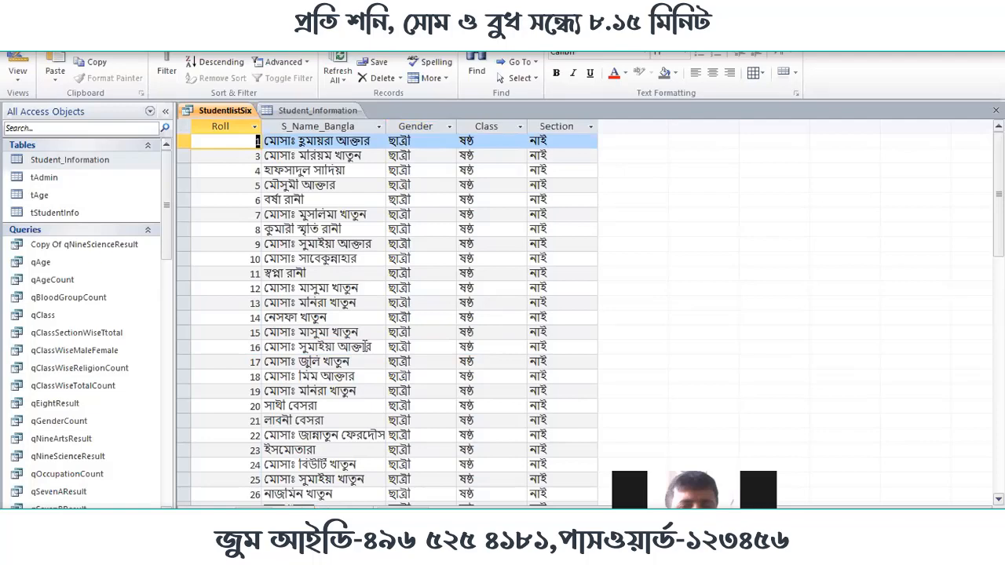
scroll(365, 346, "down", 12)
scroll(362, 482, "up", 5)
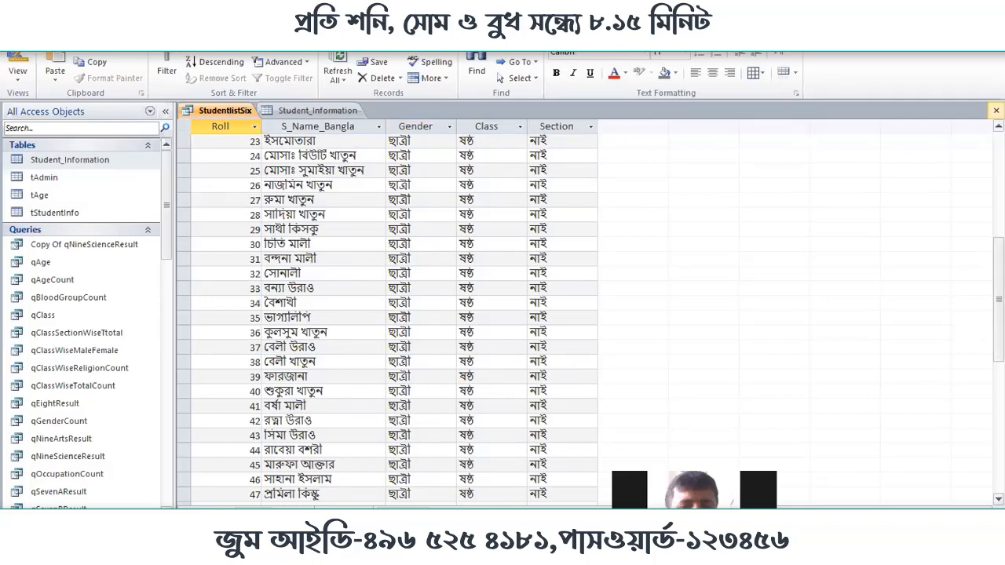
Close the StudentlistSix query and the Student_Information table, and reopen StudentlistSix from the saved queries.
left_click(996, 110)
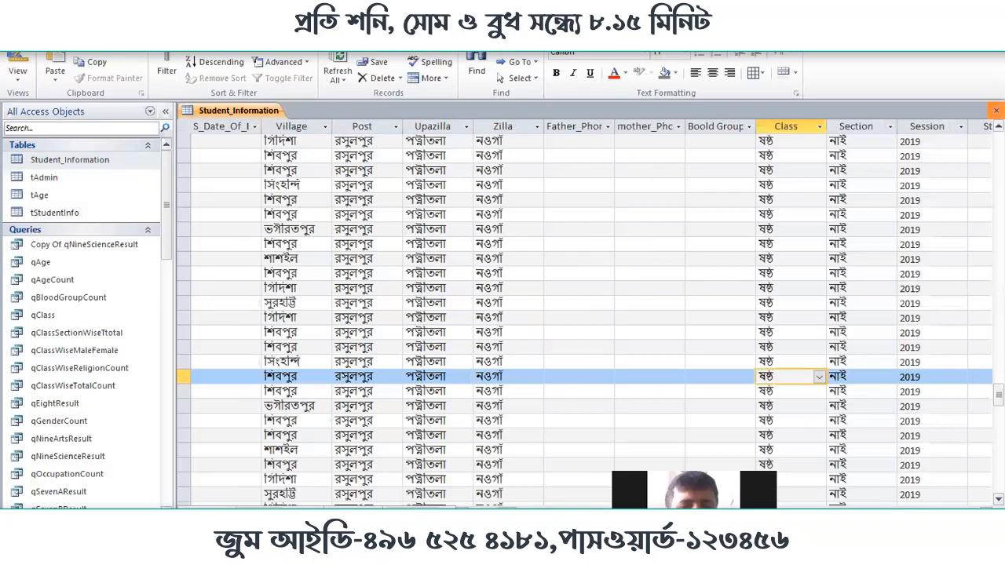
left_click(995, 110)
scroll(11, 280, "down", 3)
scroll(14, 335, "down", 4)
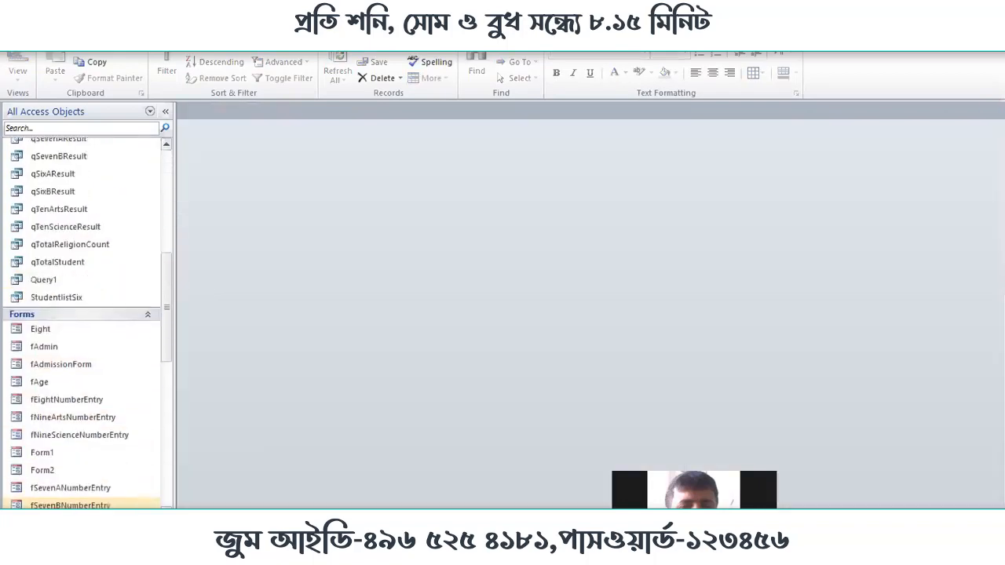
scroll(71, 437, "up", 2)
scroll(69, 437, "up", 4)
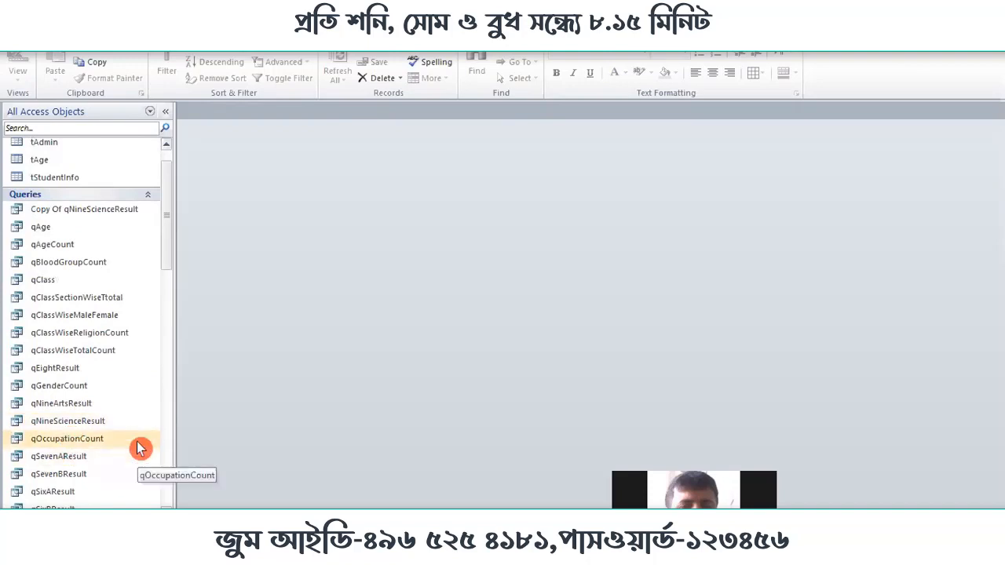
scroll(142, 416, "down", 3)
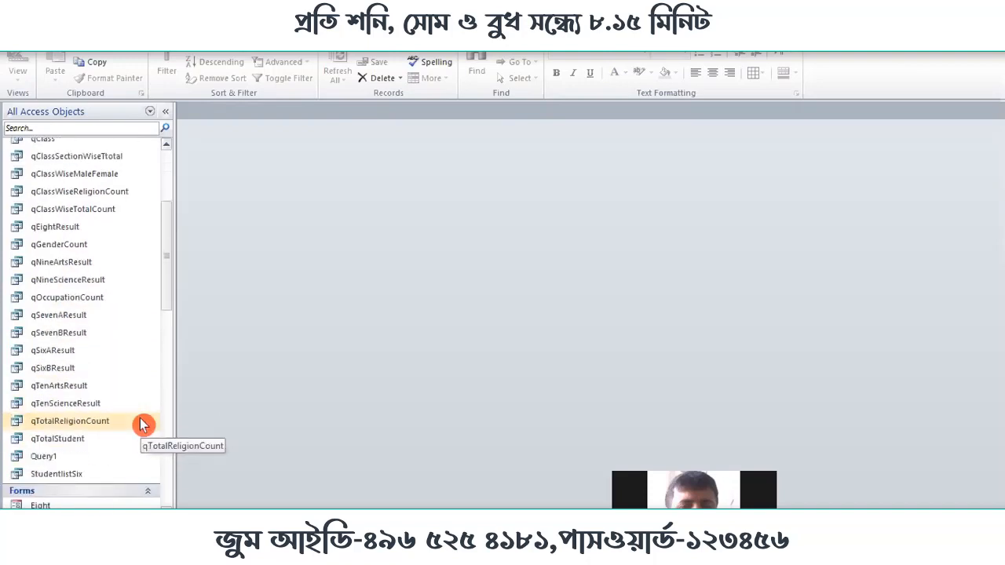
double_click(104, 476)
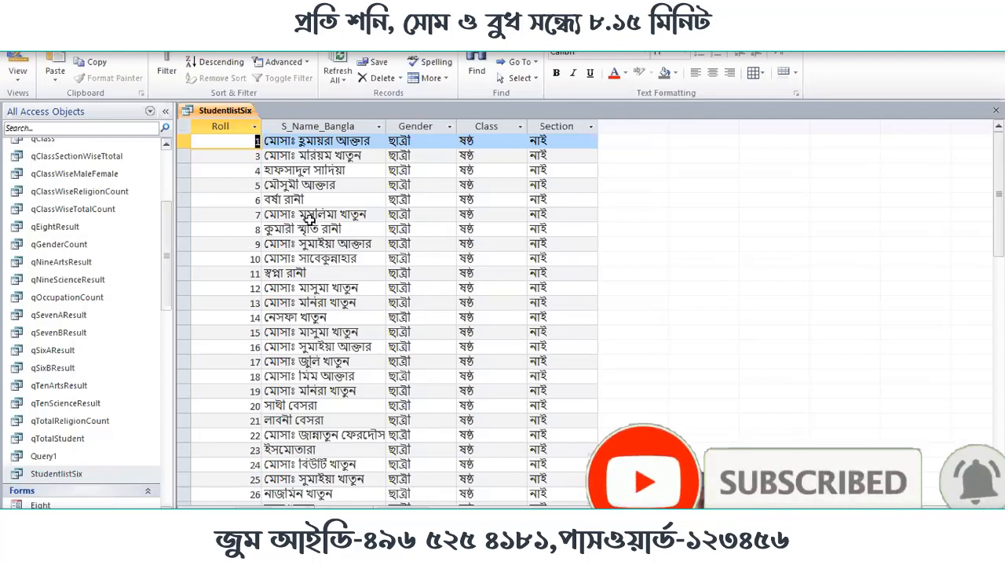
Review the StudentlistSix results from the first to the last record and close the query.
scroll(424, 298, "down", 14)
scroll(436, 378, "up", 3)
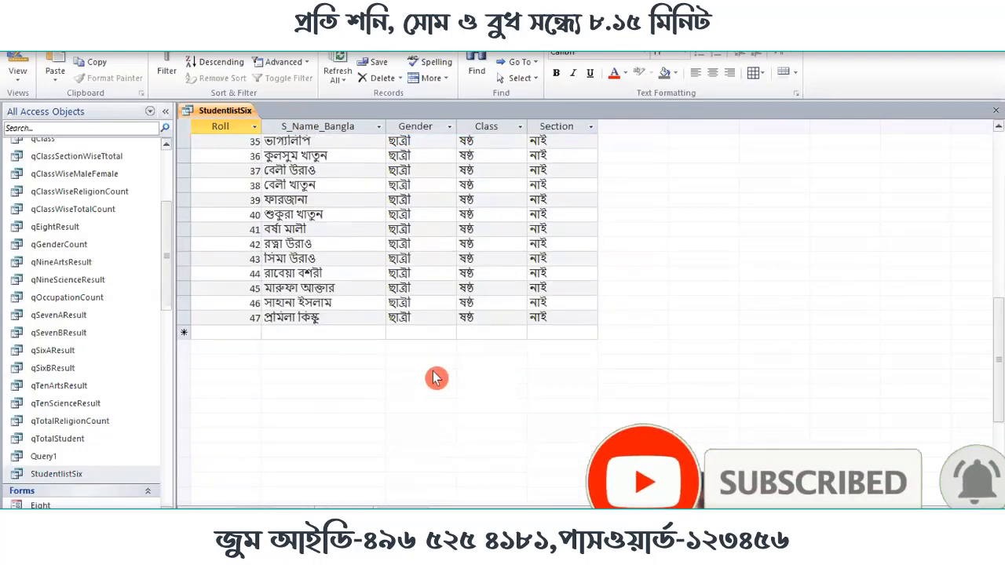
scroll(434, 375, "up", 11)
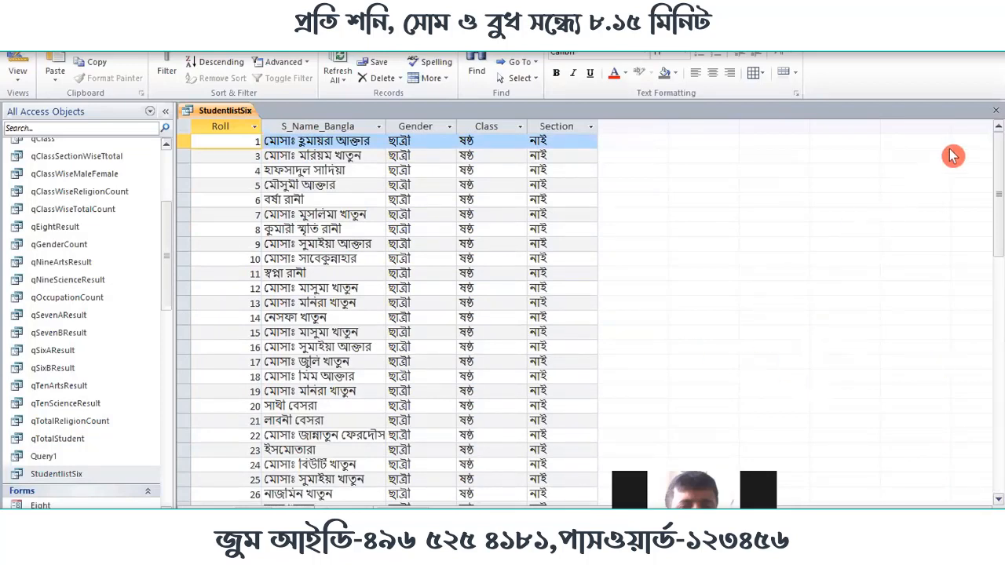
left_click(995, 110)
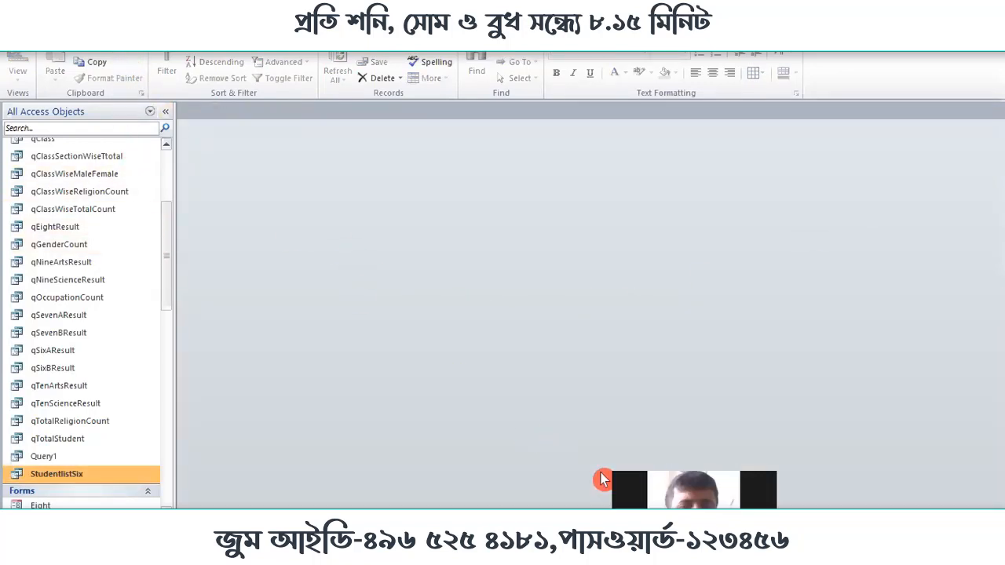
left_click_drag(677, 430, 712, 371)
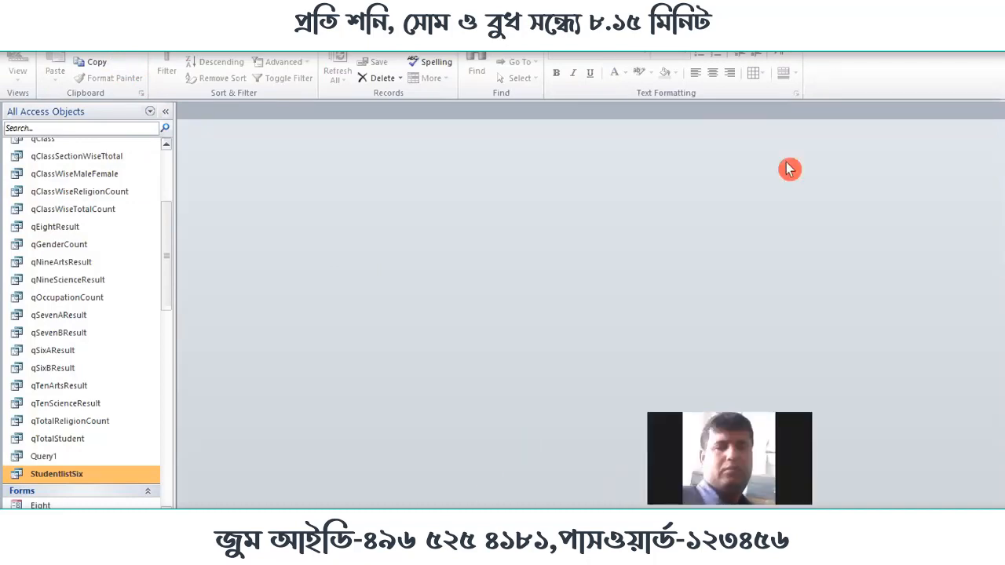
left_click(763, 288)
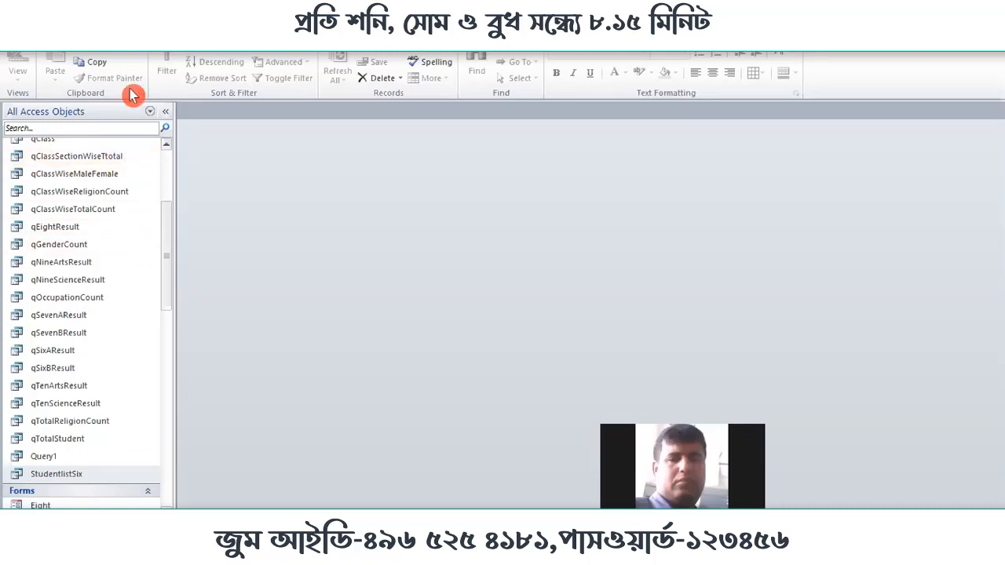
Select the saved StudentlistSix query and start the Report Wizard for it.
left_click(57, 474)
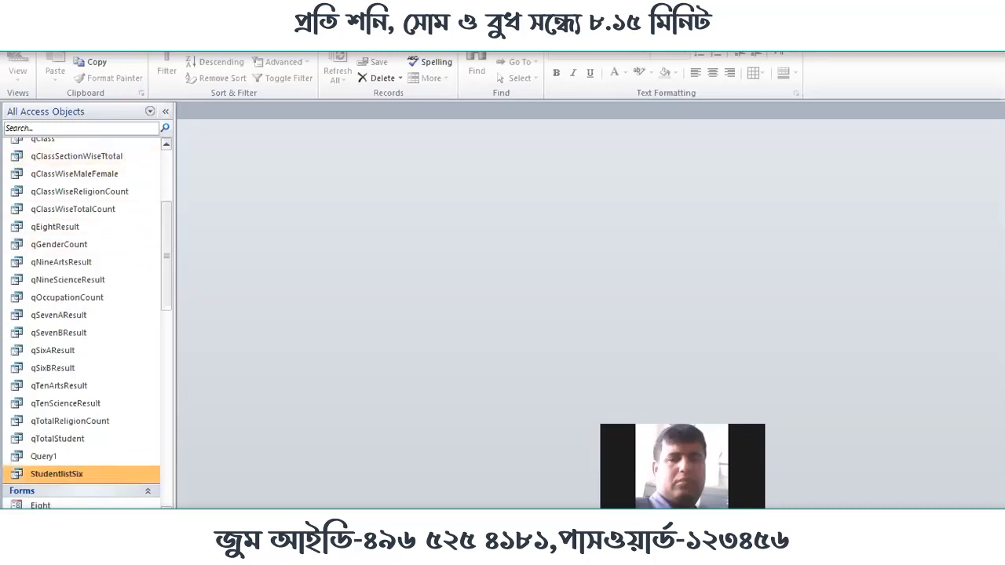
left_click(106, 33)
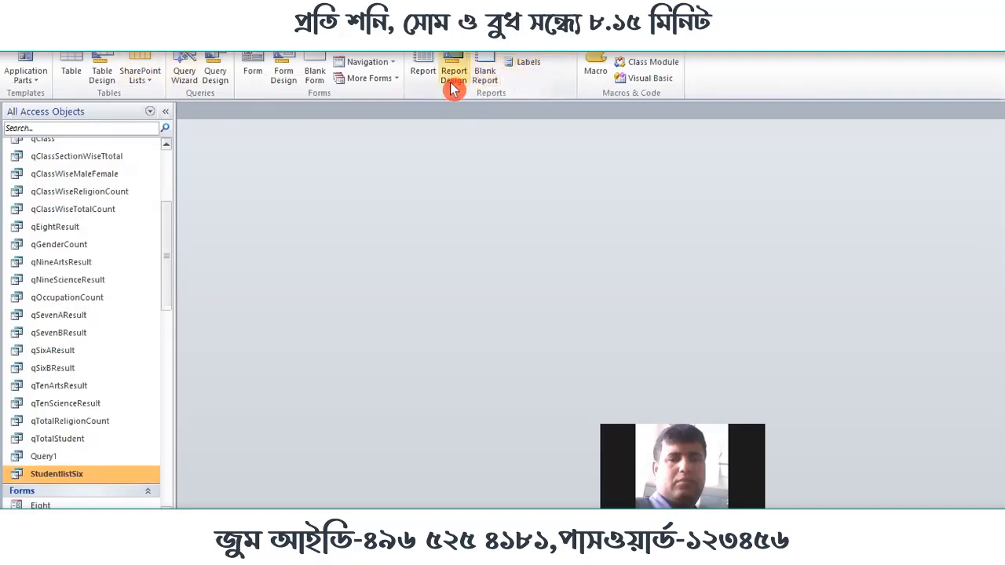
left_click(552, 55)
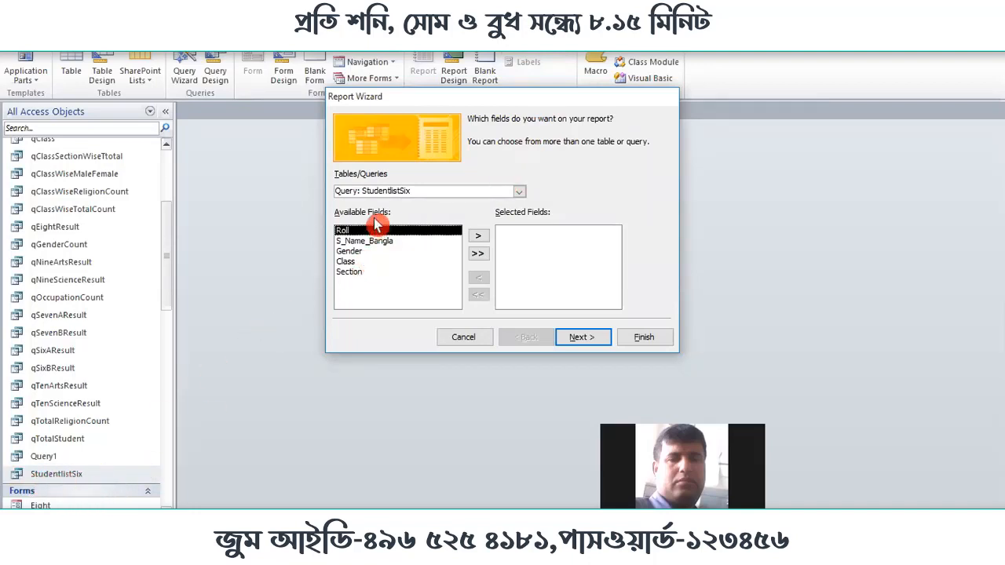
Look through the Report Wizard's source tables and queries and try choosing qTenArtsResult as the source.
left_click(520, 192)
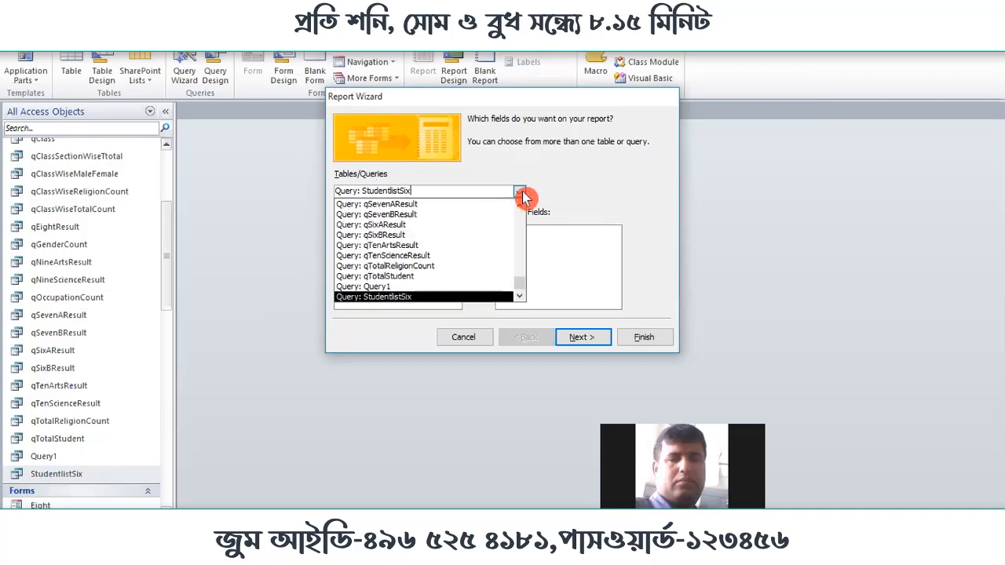
scroll(434, 283, "up", 2)
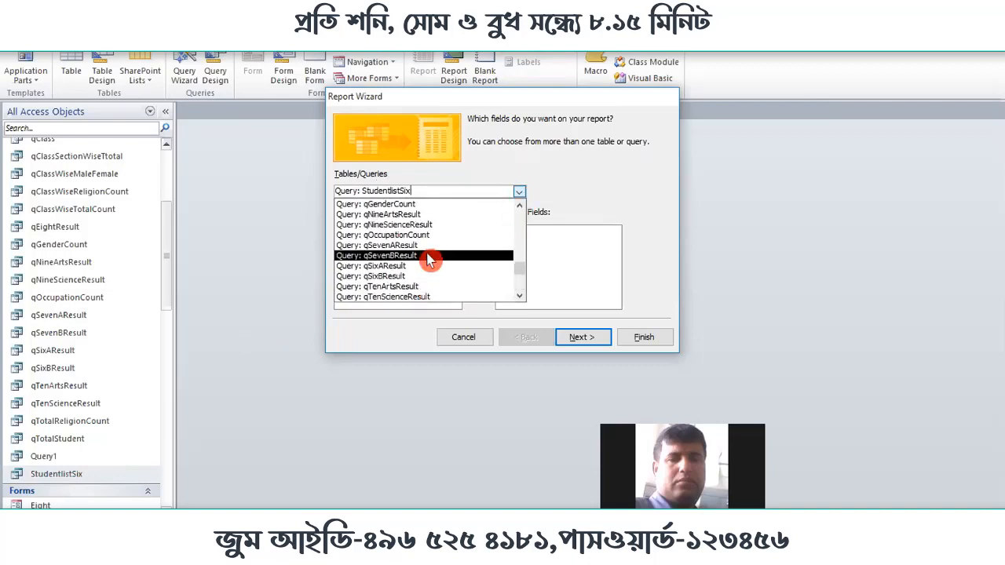
scroll(430, 261, "up", 5)
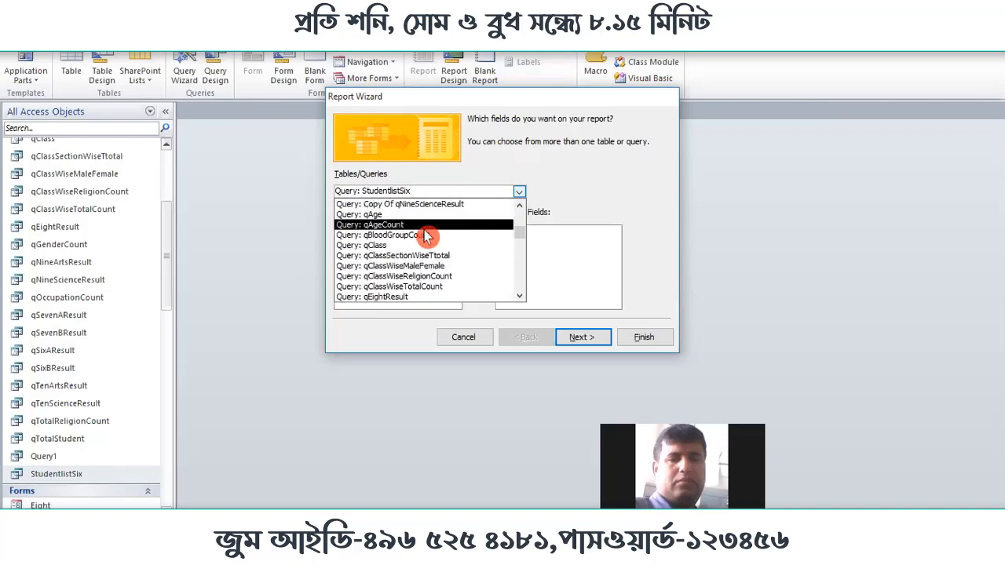
scroll(424, 236, "up", 2)
scroll(420, 239, "down", 4)
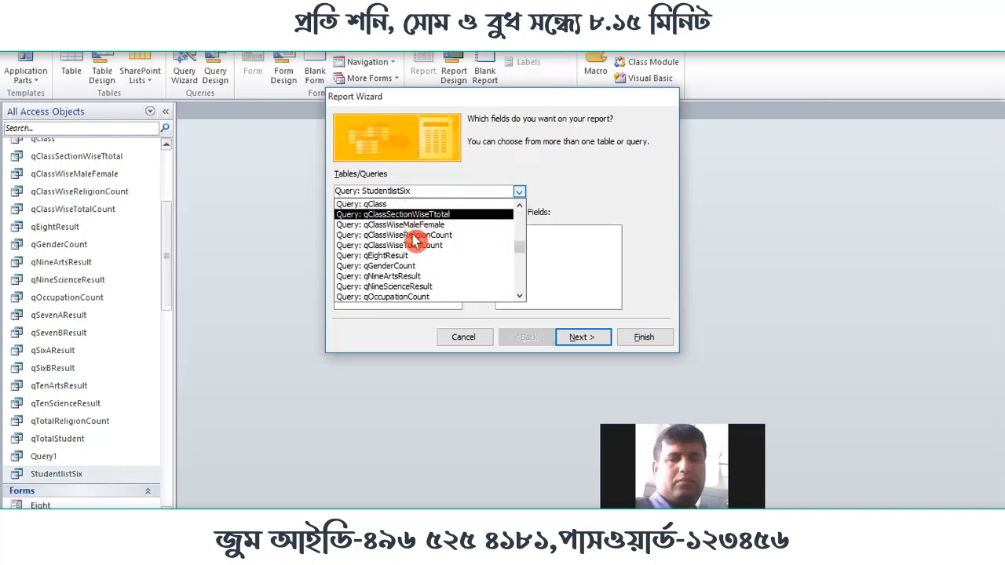
scroll(413, 240, "down", 3)
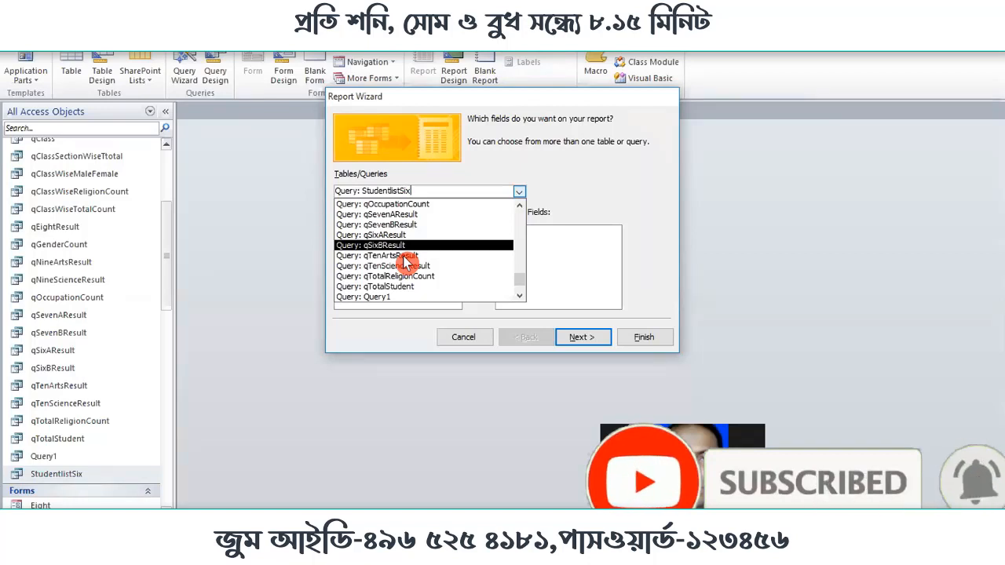
left_click(569, 177)
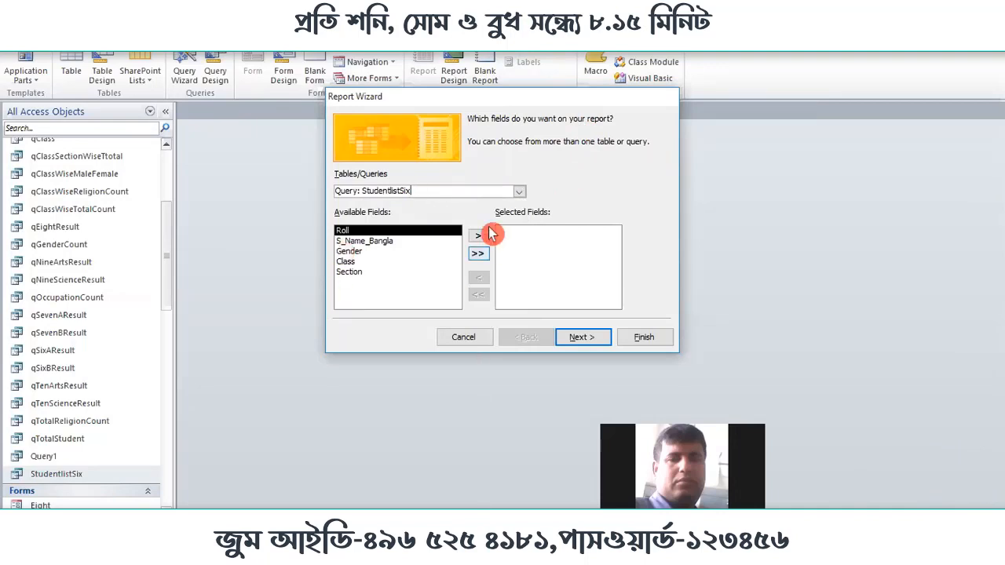
left_click(519, 192)
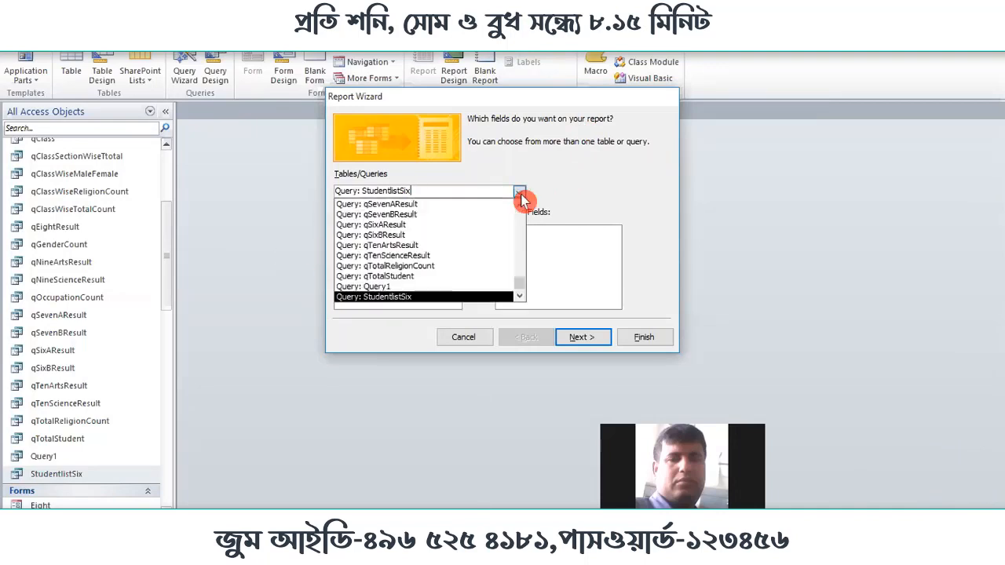
left_click(504, 249)
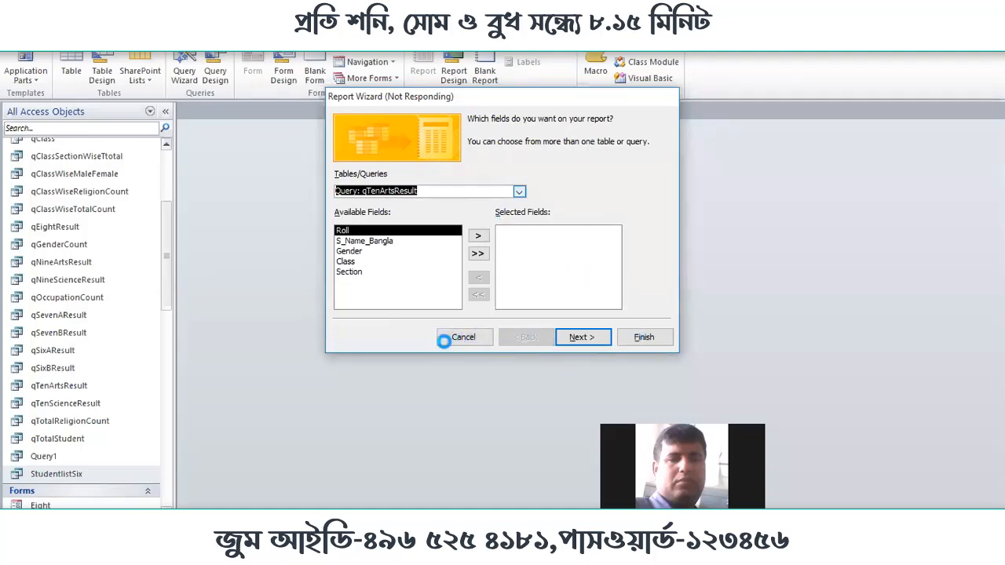
Close the unresponsive program and the leftover database window, and reopen School_Management.accdb, dismissing the Office activation notice.
left_click(436, 284)
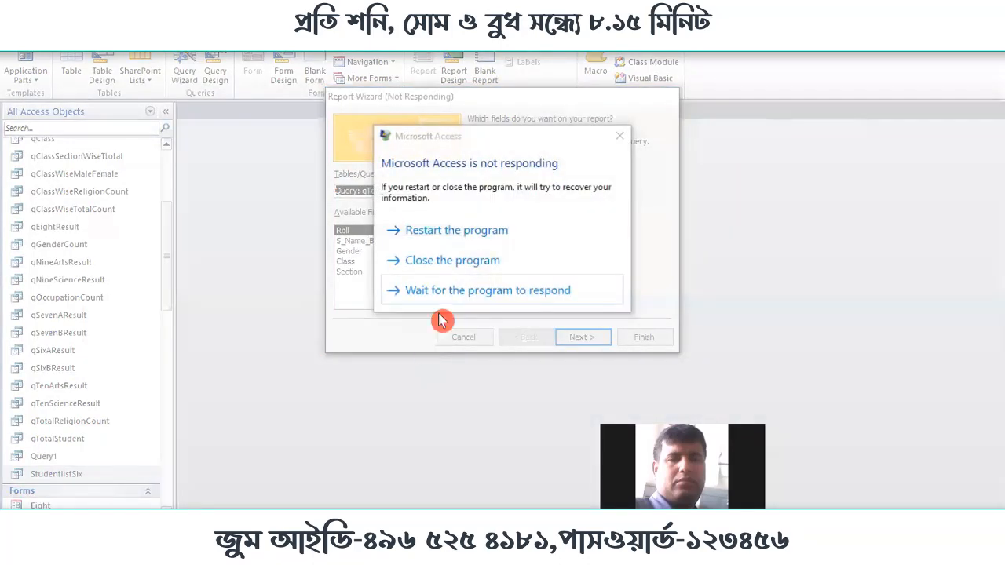
left_click(452, 263)
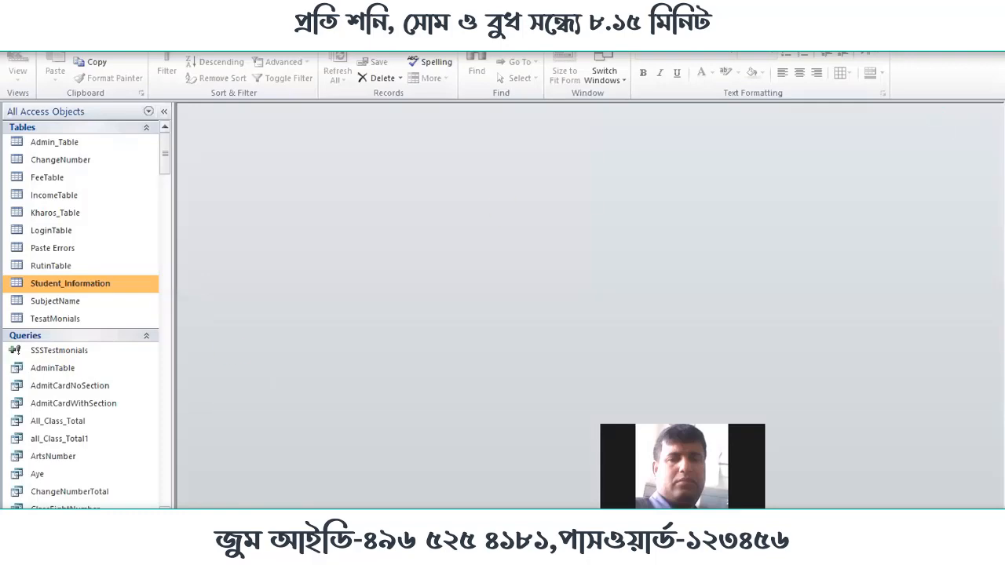
left_click(989, 6)
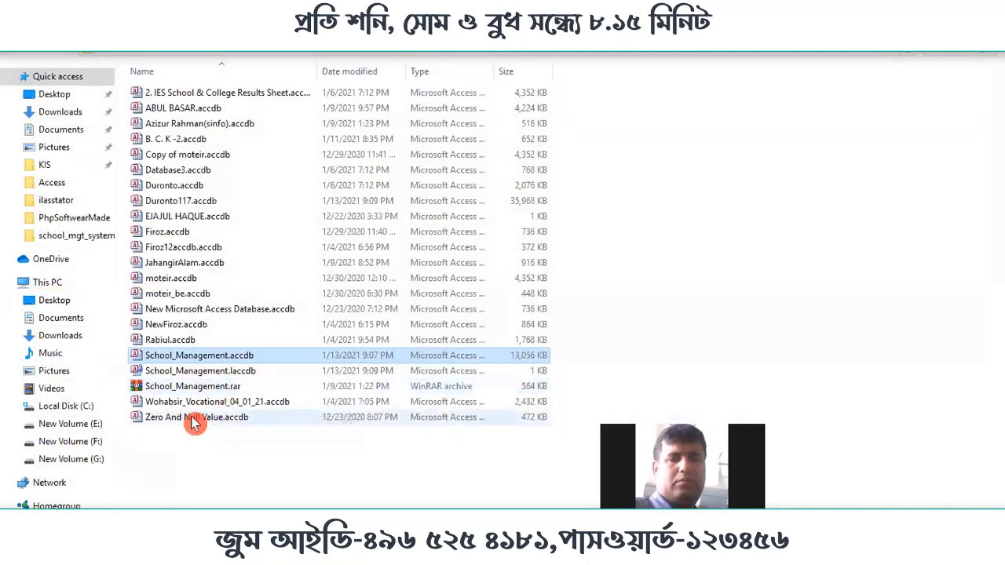
double_click(212, 357)
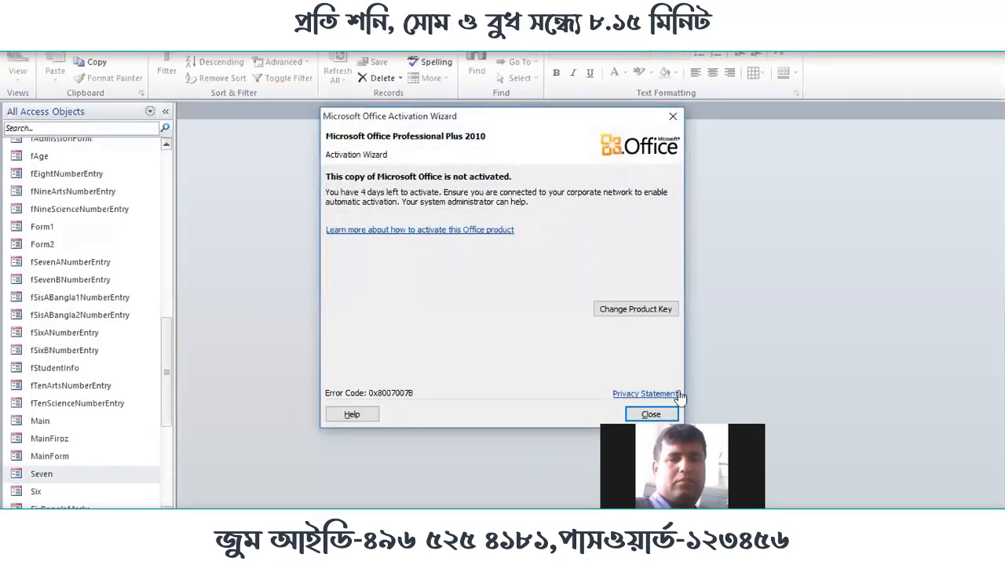
left_click(673, 116)
Find StudentlistSix among the saved queries and start the Report Wizard based on it.
left_click(101, 27)
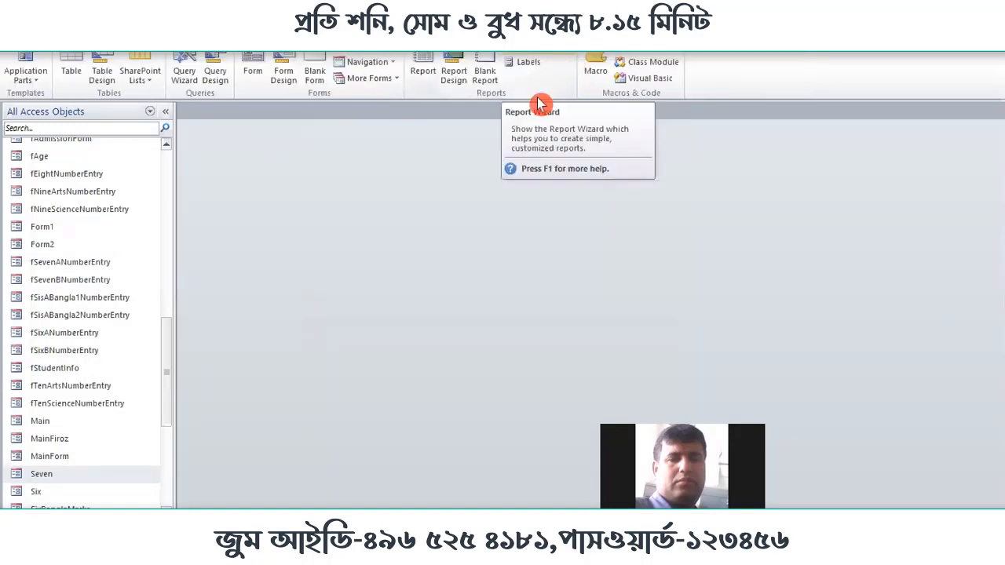
scroll(137, 410, "down", 5)
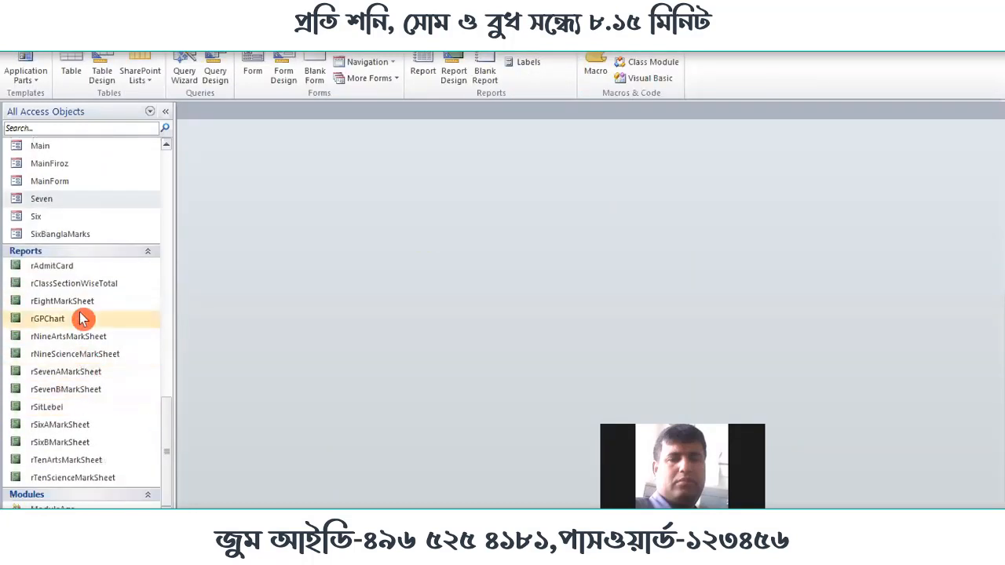
scroll(84, 321, "up", 7)
scroll(85, 258, "up", 2)
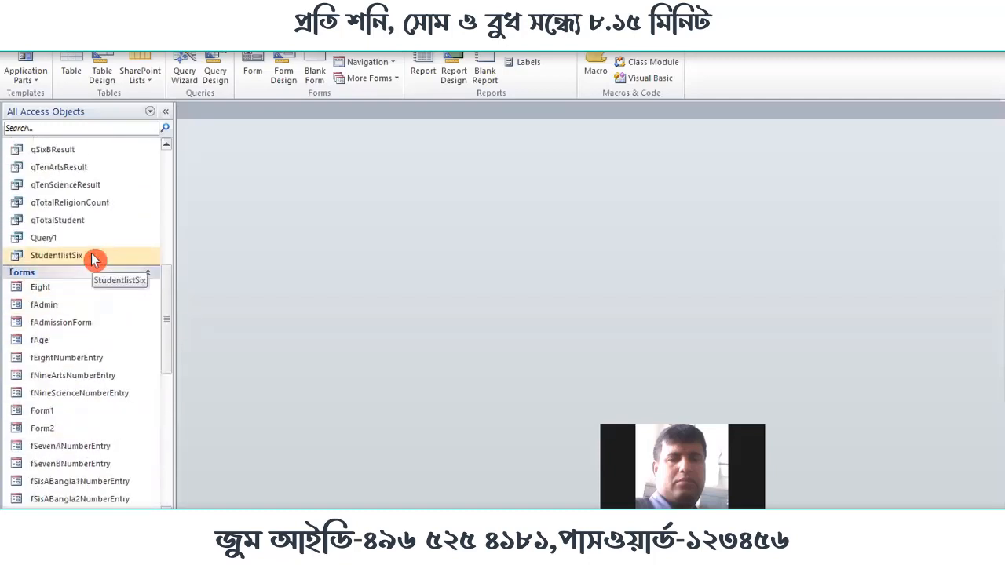
left_click(64, 256)
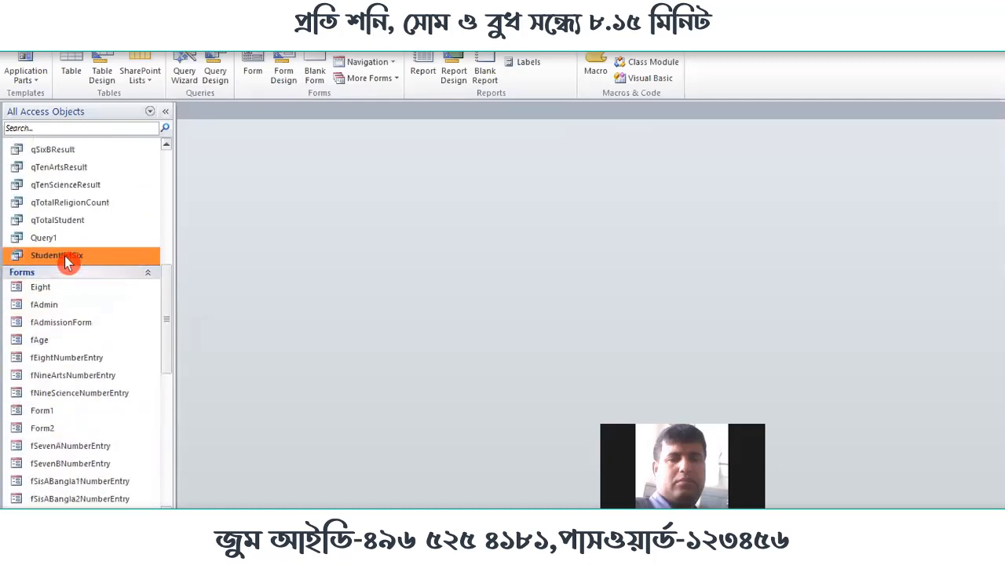
left_click(547, 53)
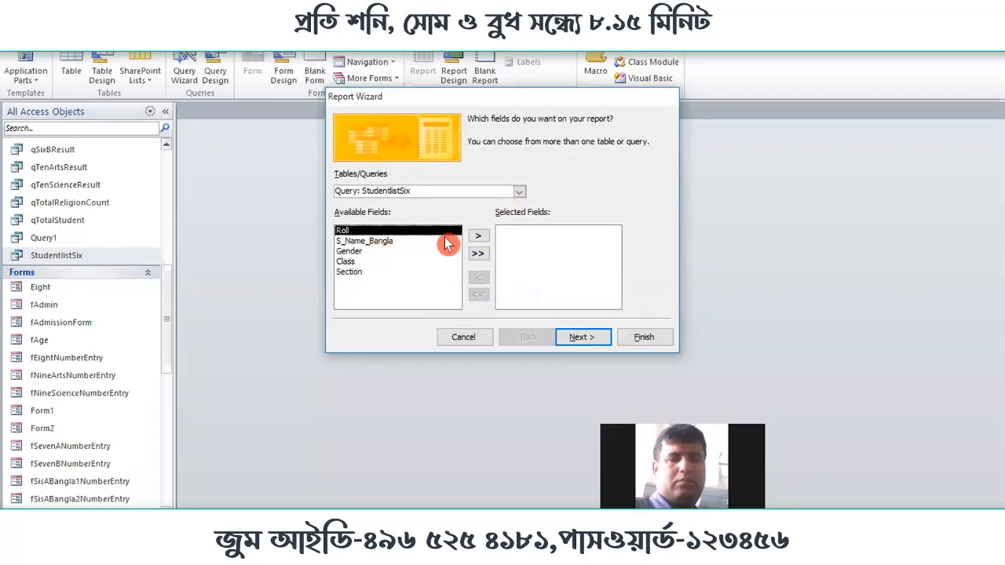
Add the Roll, S_Name_Bangla, Gender, Class and Section fields to the report one by one.
left_click(476, 237)
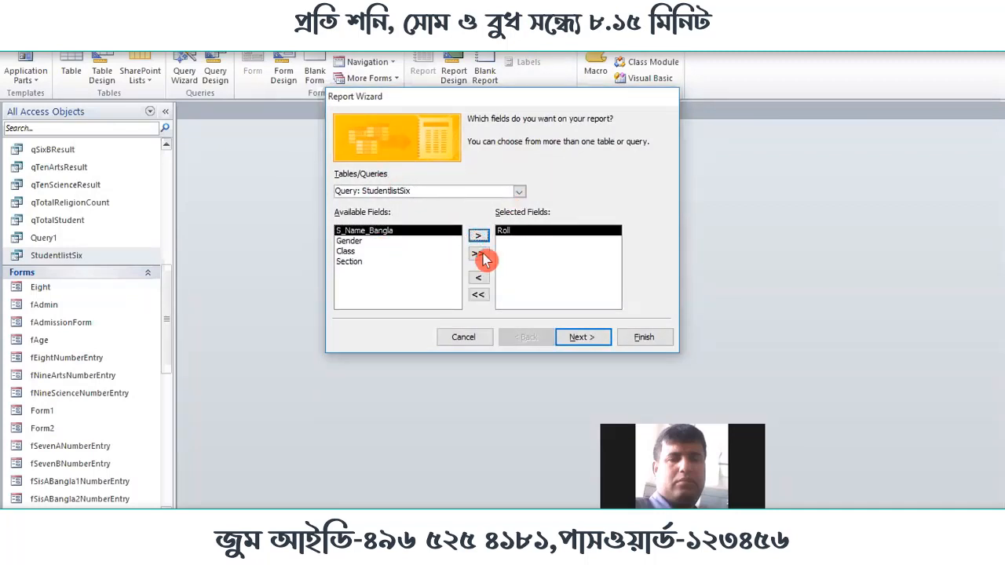
left_click(479, 237)
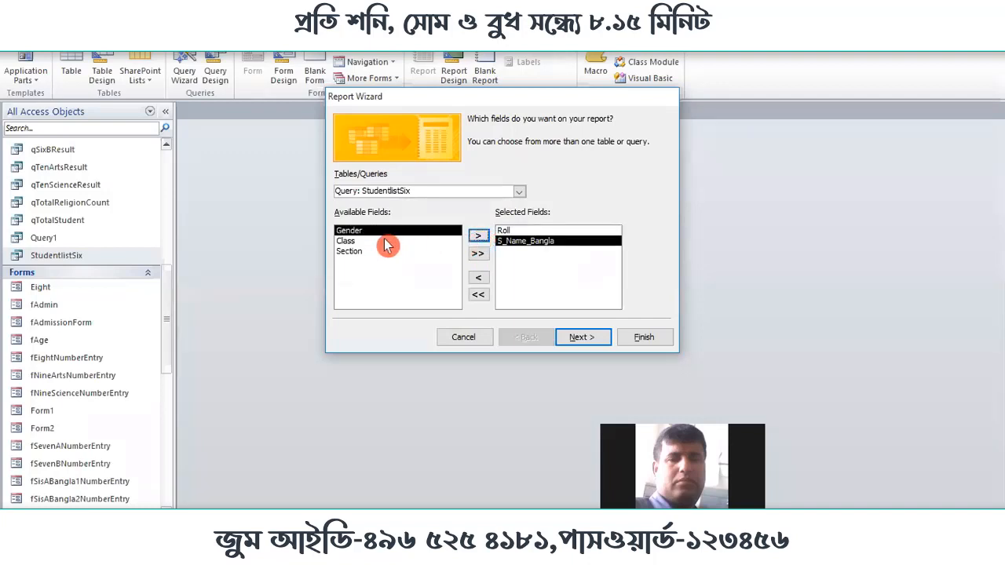
left_click(476, 237)
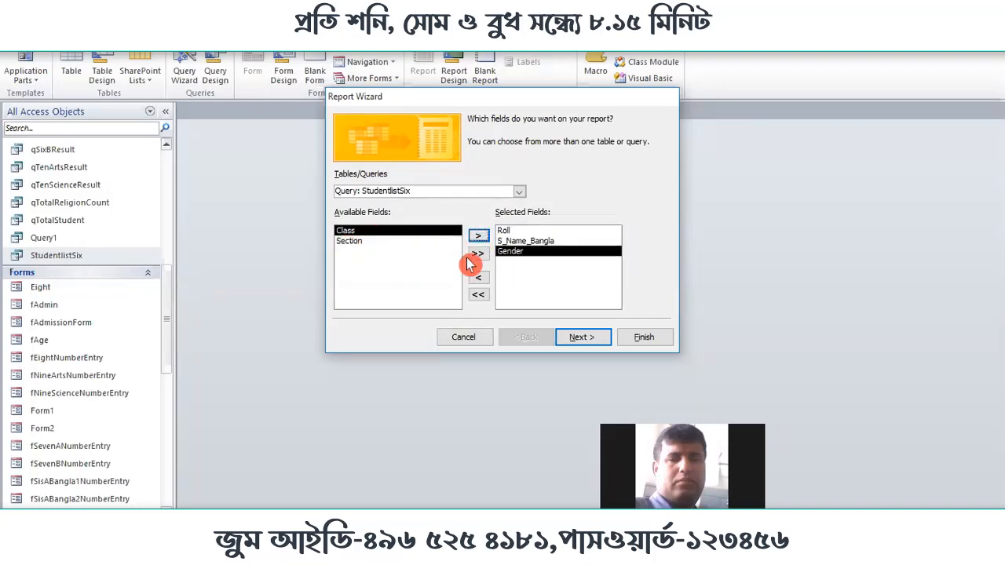
left_click(476, 239)
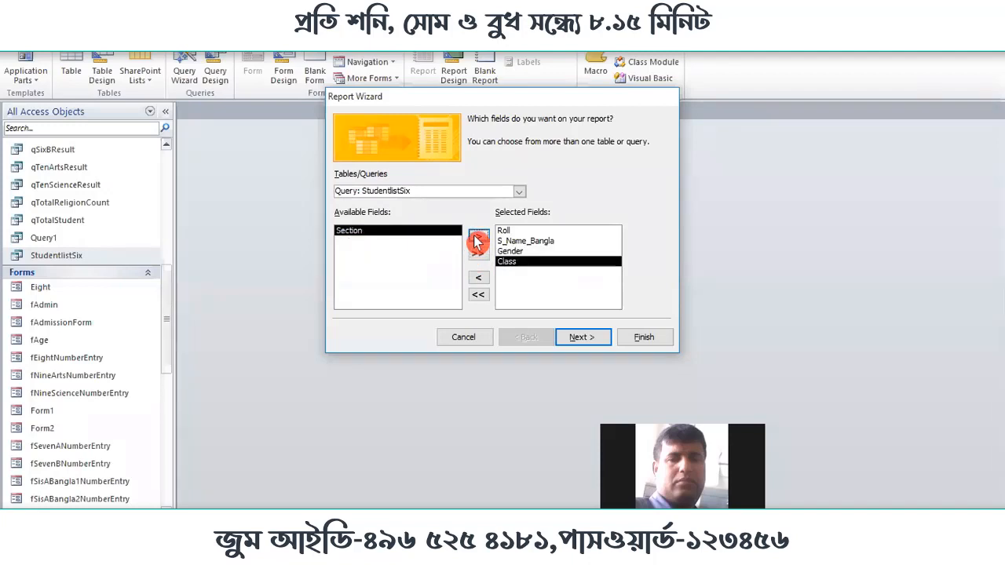
left_click(477, 241)
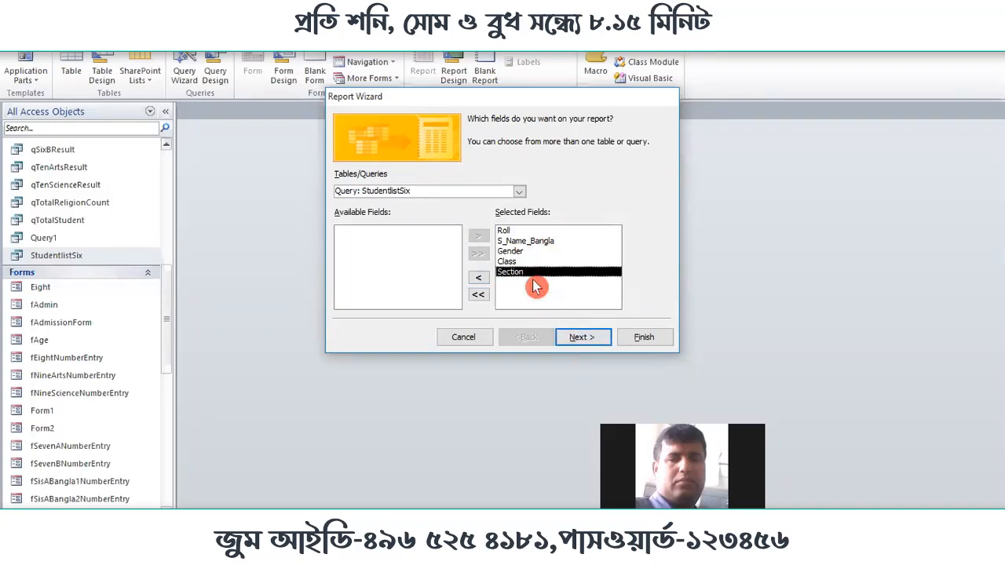
Look at the wizard's grouping and sort order pages, go back to the field selection and remove all selected fields.
left_click(582, 337)
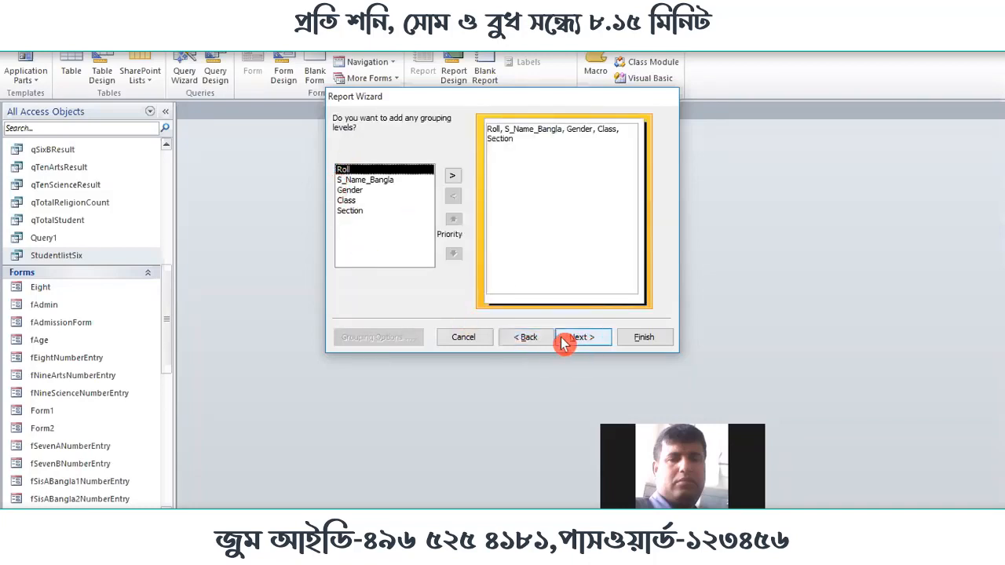
left_click(578, 337)
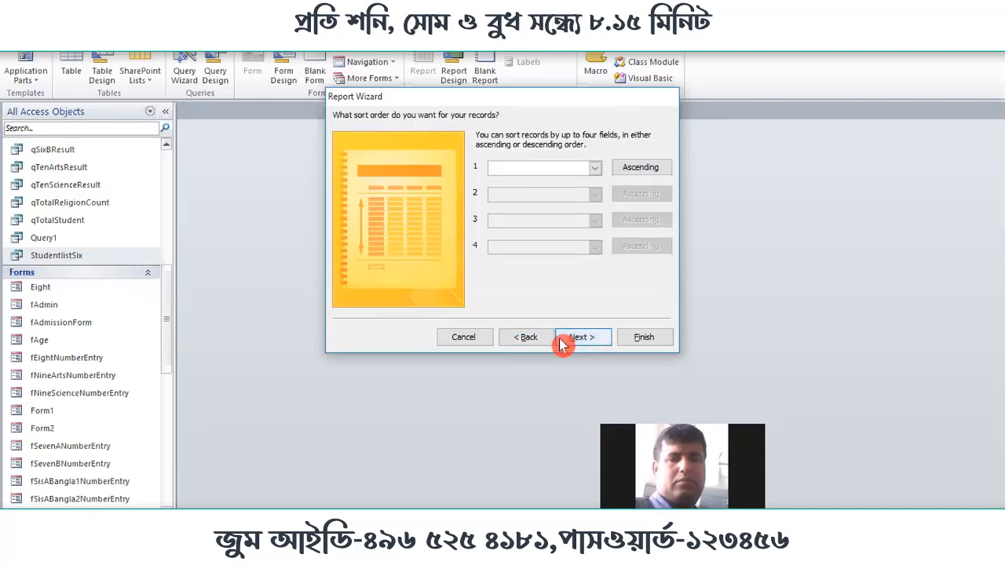
left_click(521, 340)
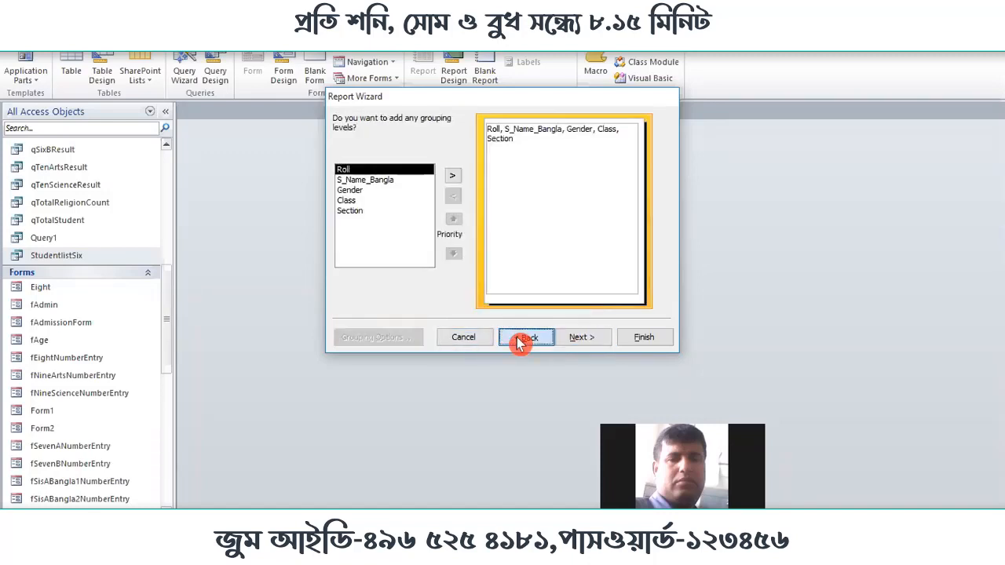
left_click(519, 342)
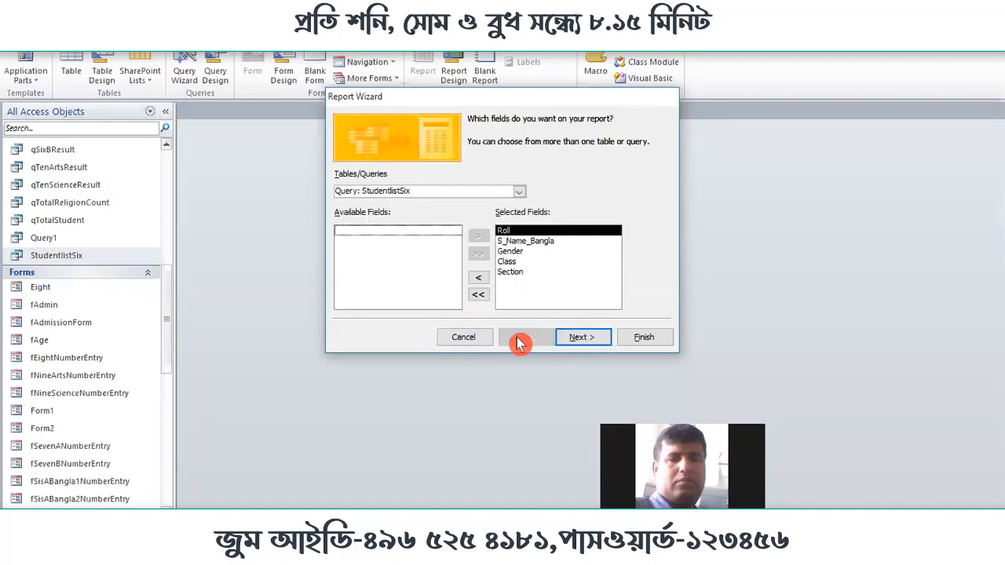
left_click(479, 295)
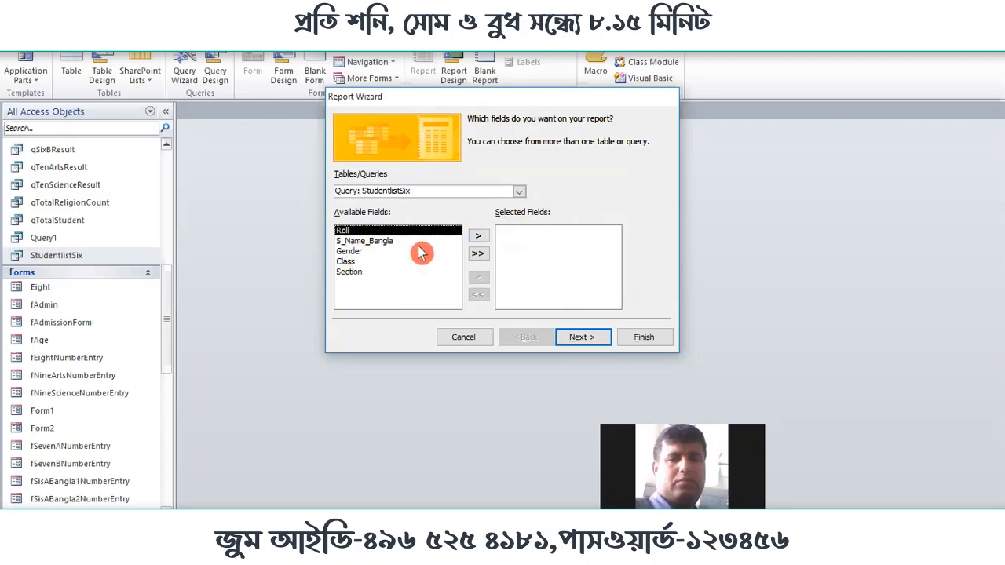
Add all fields of the StudentlistSix query to the report and continue to the grouping options.
left_click(479, 237)
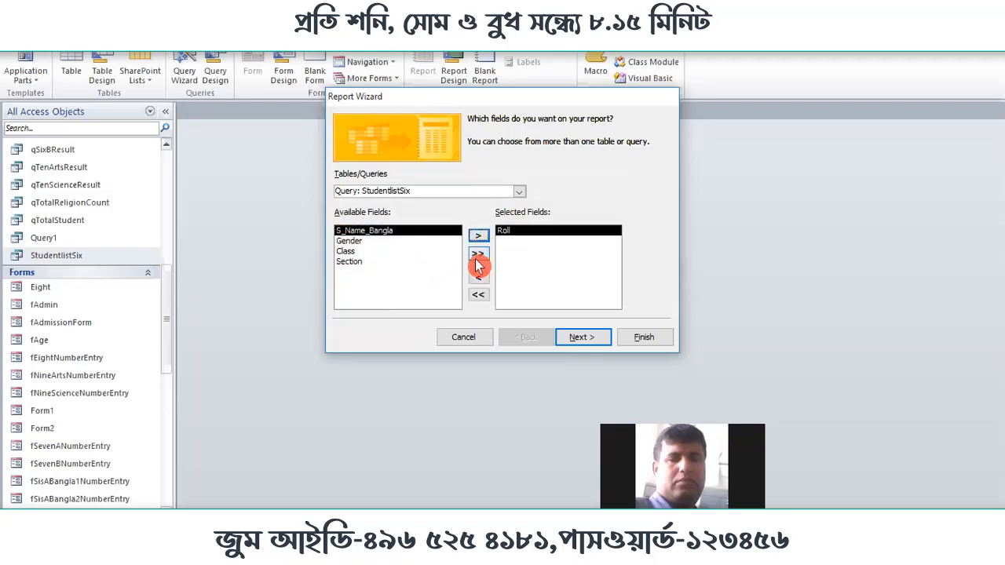
left_click(478, 256)
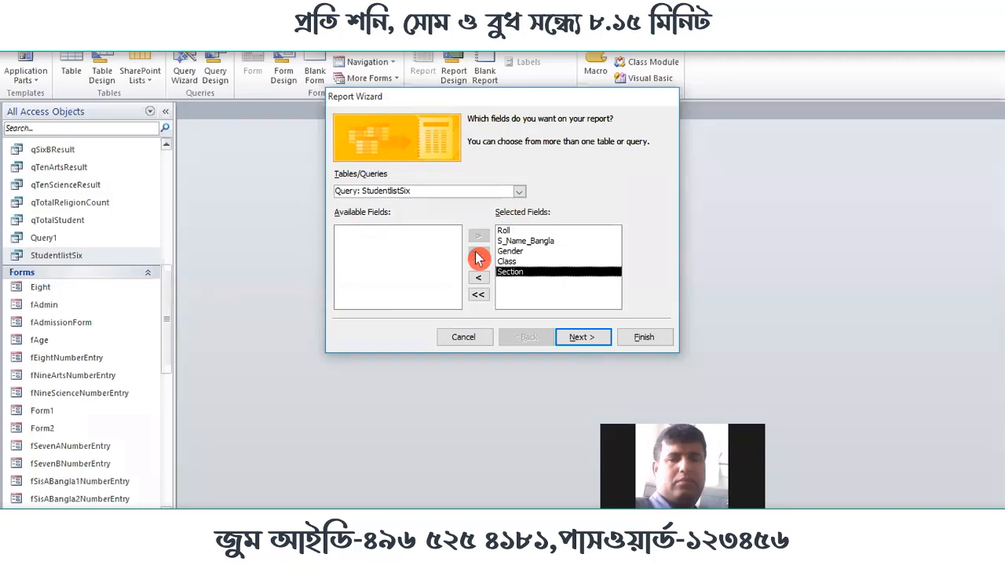
left_click(596, 341)
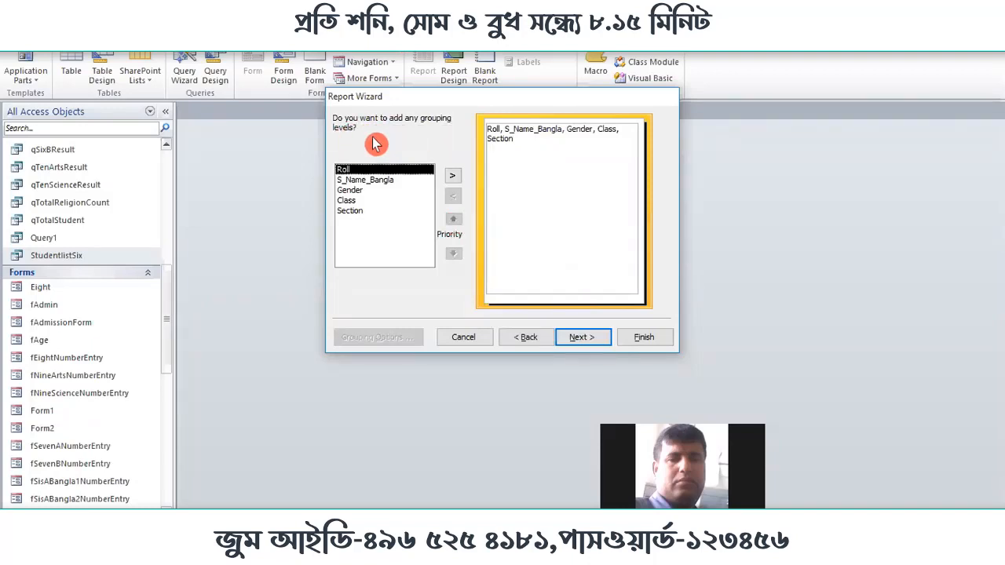
Continue without grouping levels and sort the records by Roll in ascending order.
left_click(595, 336)
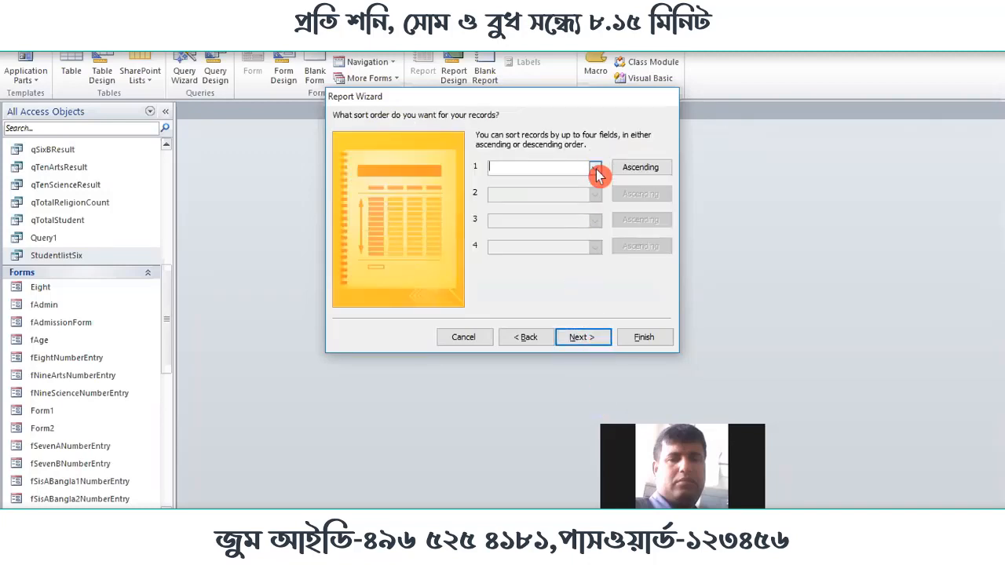
left_click(596, 169)
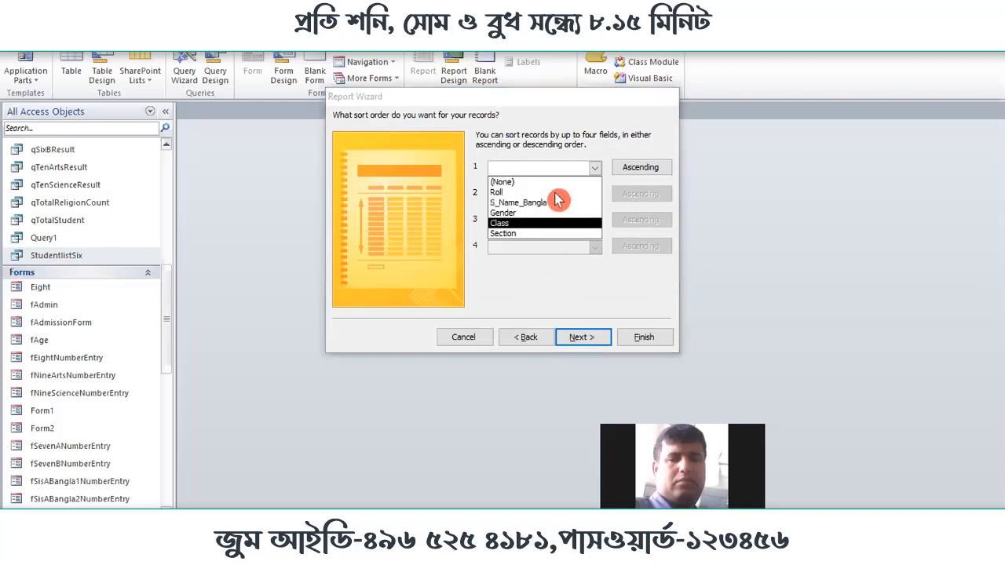
left_click(594, 174)
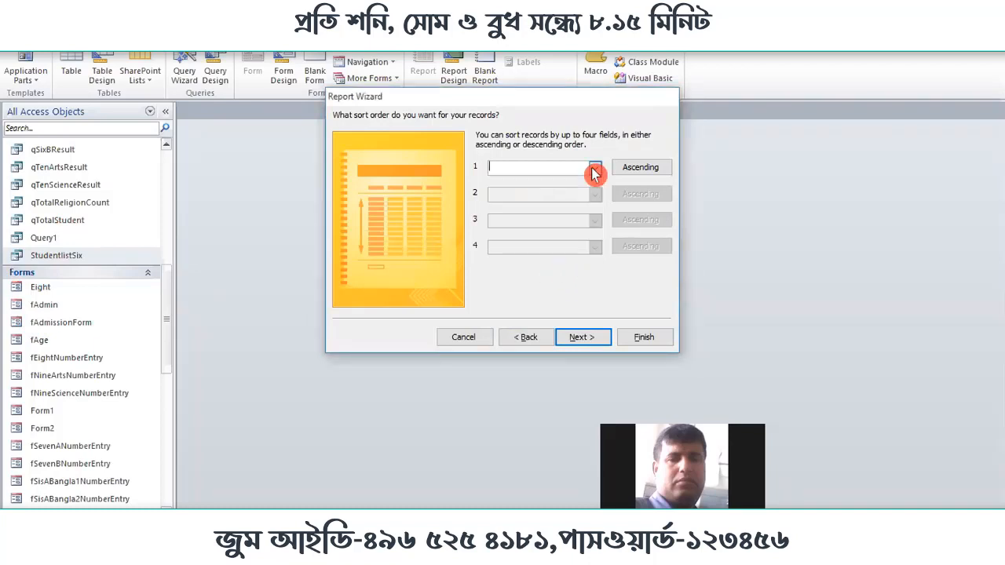
left_click(594, 175)
left_click(568, 193)
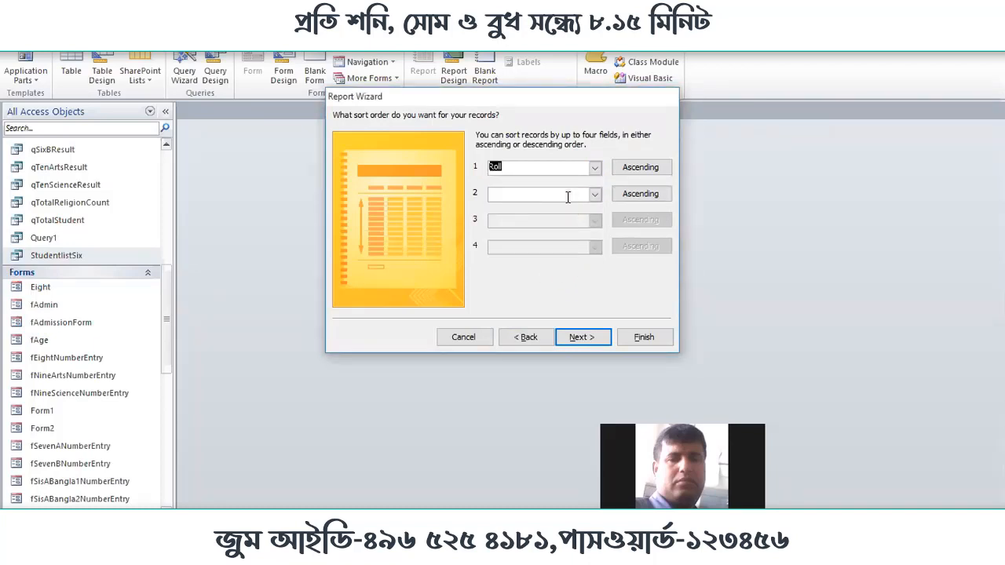
left_click(581, 338)
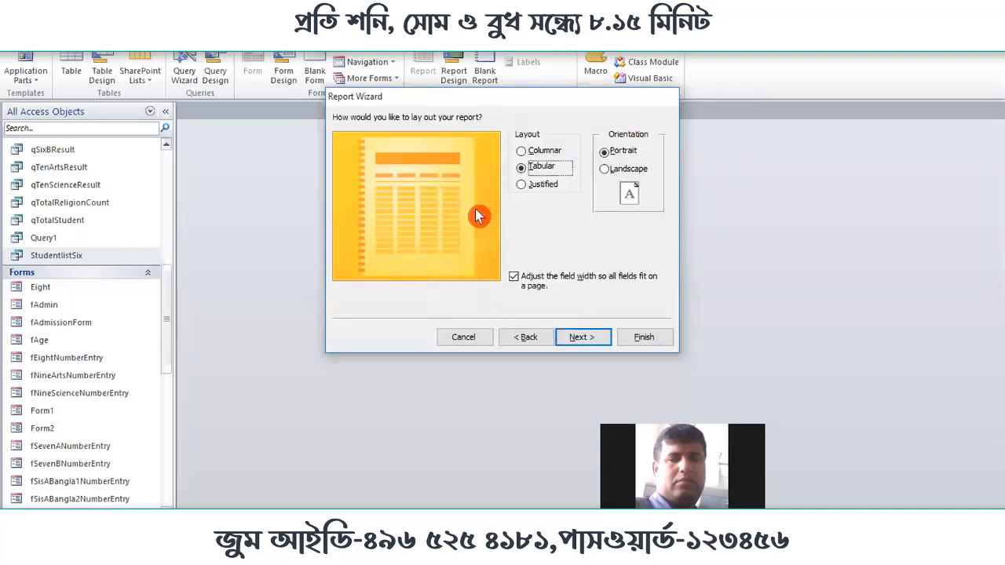
Compare the Columnar layout, then choose the Tabular layout in Portrait orientation and continue.
left_click(537, 156)
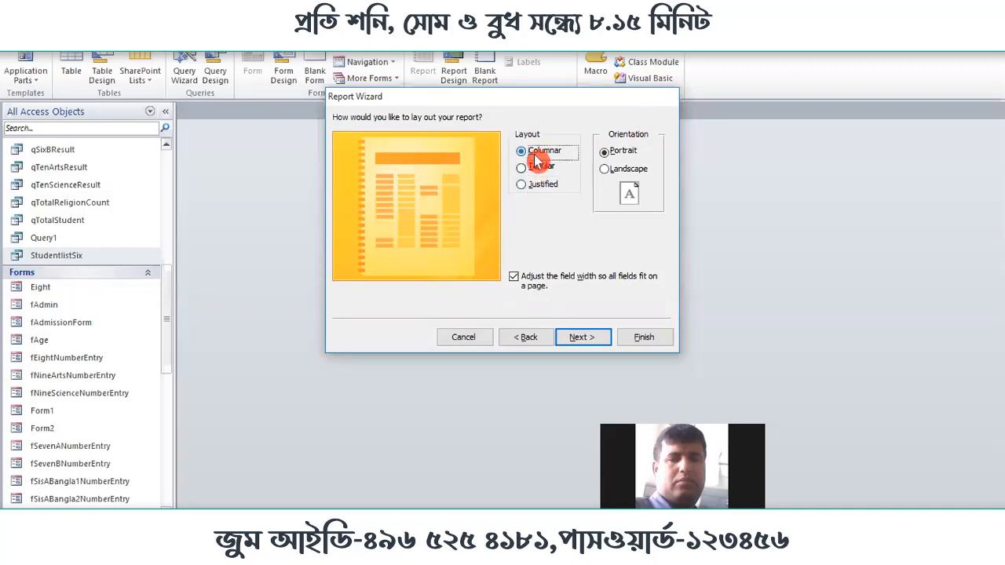
left_click(525, 167)
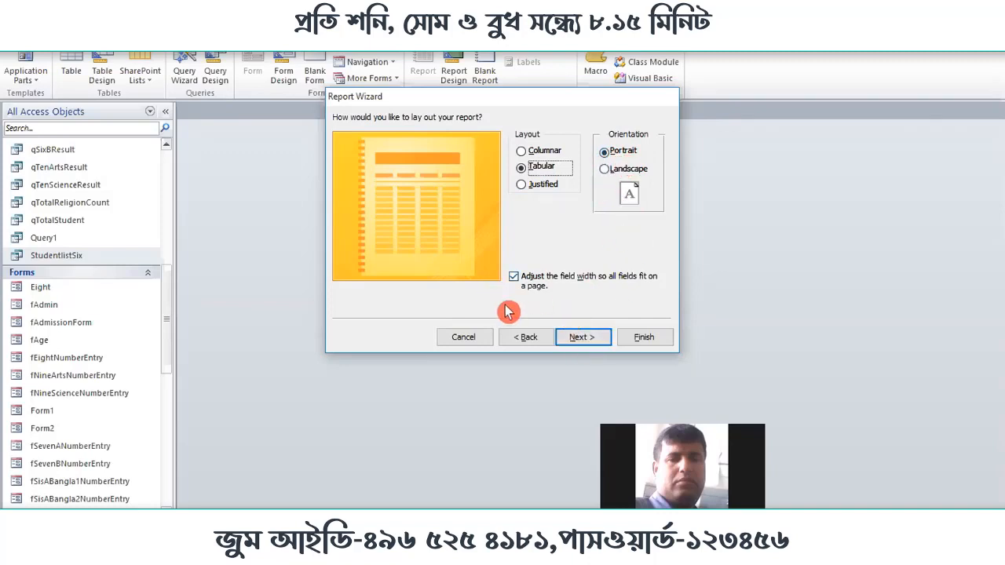
left_click(582, 339)
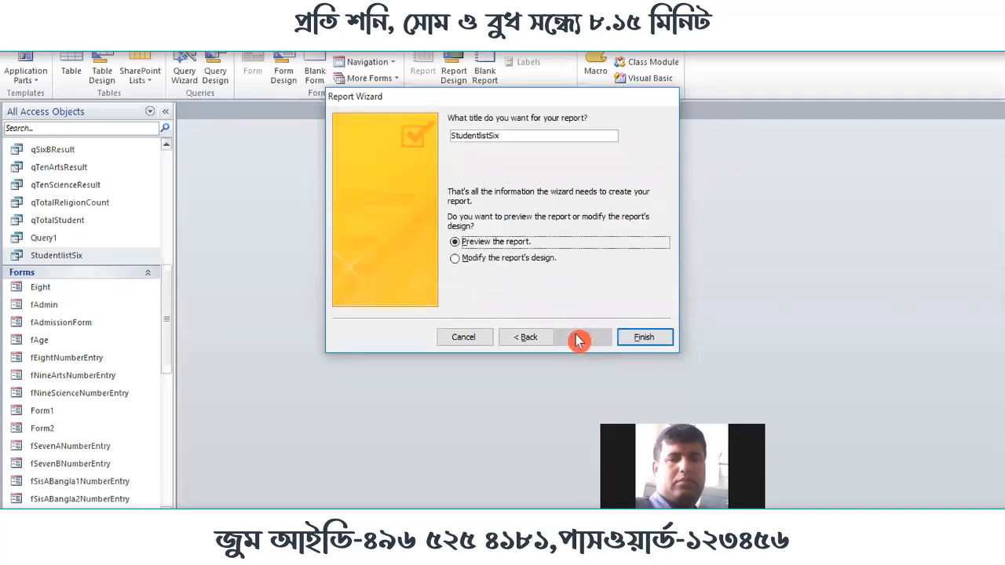
Title the report StudentlistSixFemel, finish the wizard and look over the report preview.
left_click(521, 136)
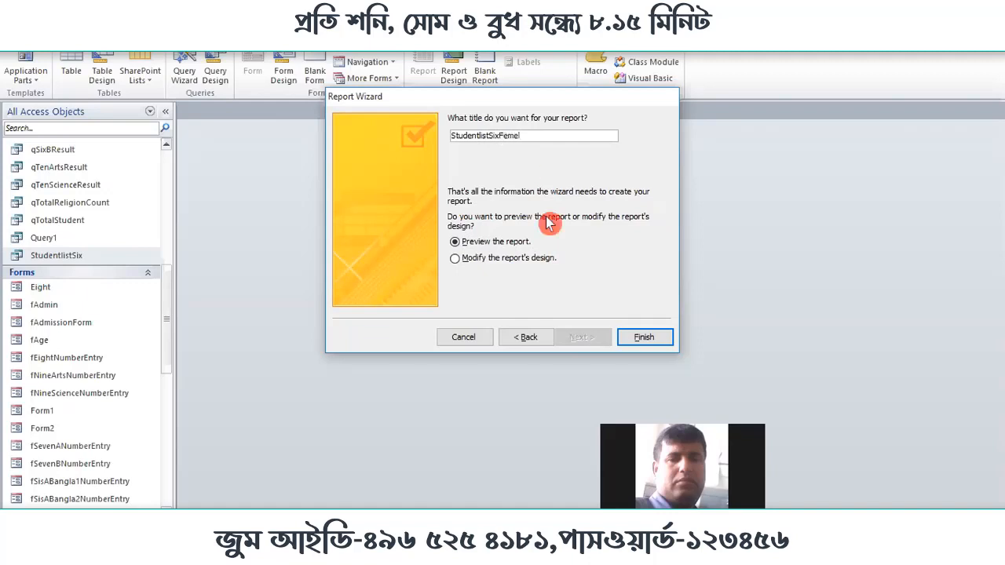
left_click(645, 338)
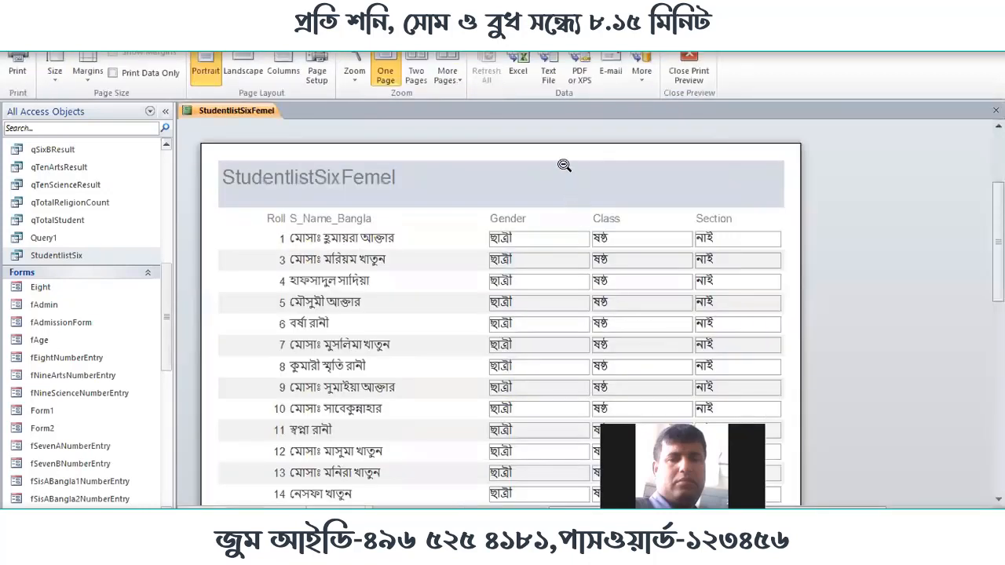
left_click(564, 165)
left_click(565, 199)
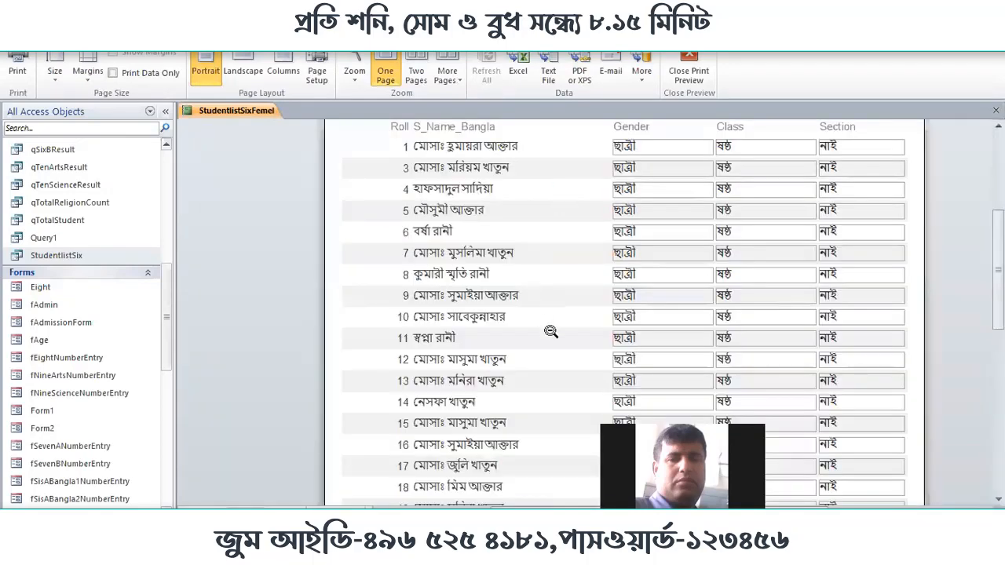
scroll(570, 357, "up", 2)
scroll(621, 272, "down", 1)
scroll(539, 285, "up", 3)
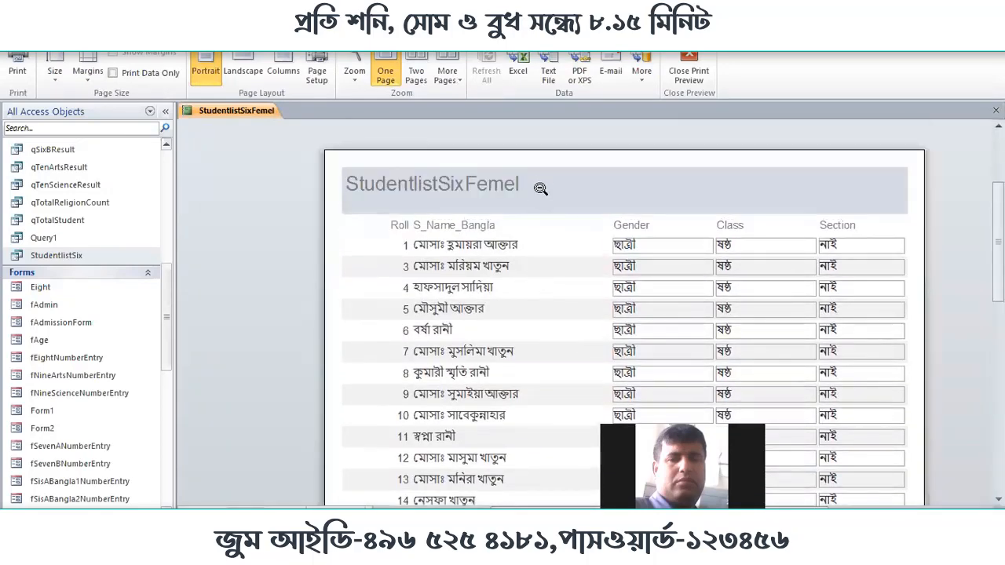
Switch the report to Design View and close the Property Sheet.
right_click(545, 175)
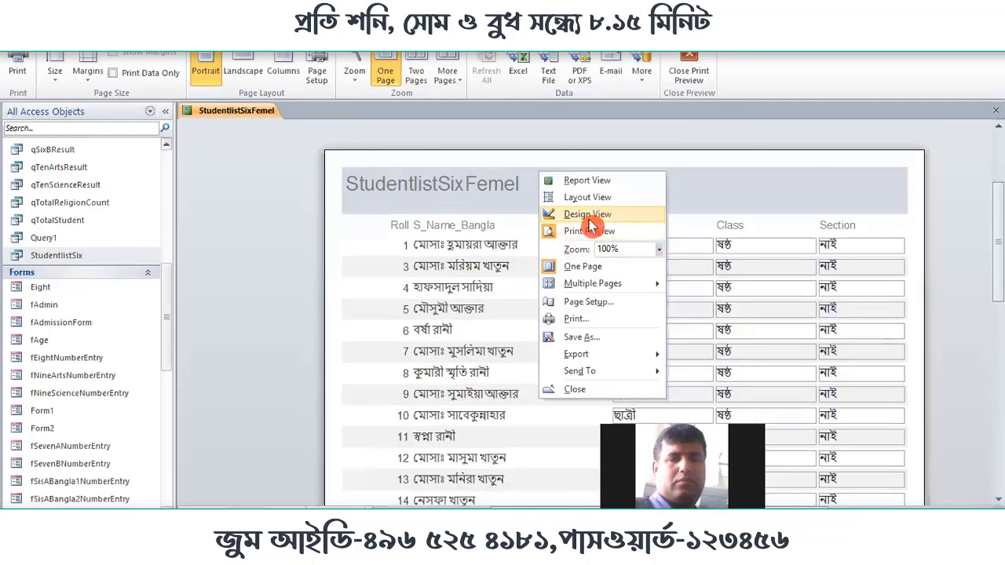
left_click(590, 222)
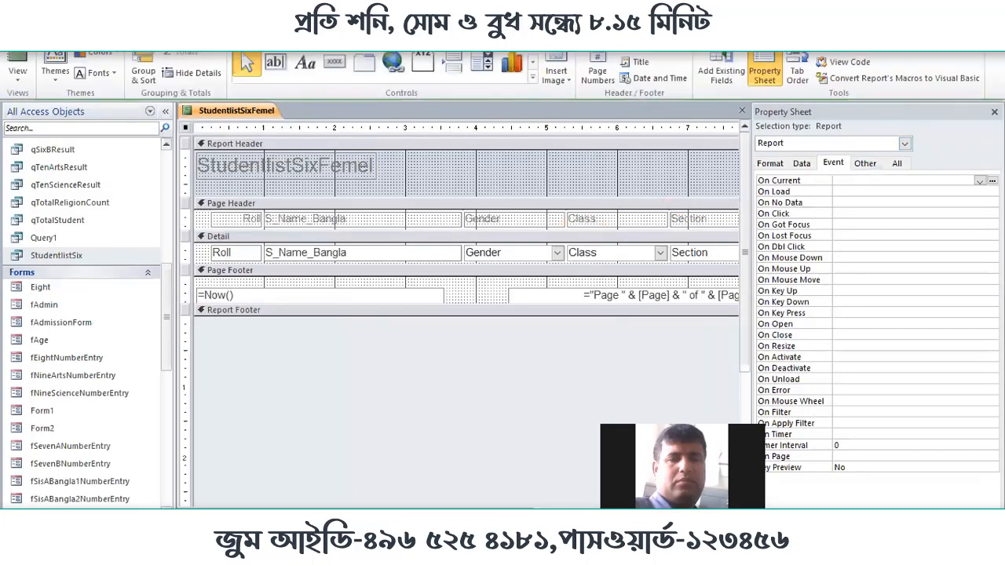
left_click(993, 112)
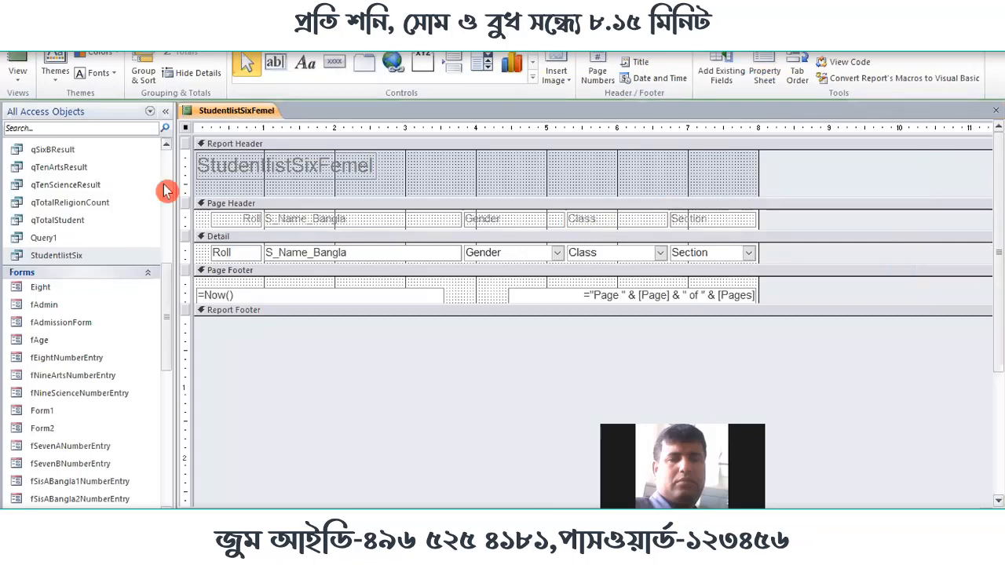
Set a purple border colour (#6F3198) on all page header and detail controls, checking it in Report View before returning to Design View.
left_click_drag(182, 213, 183, 252)
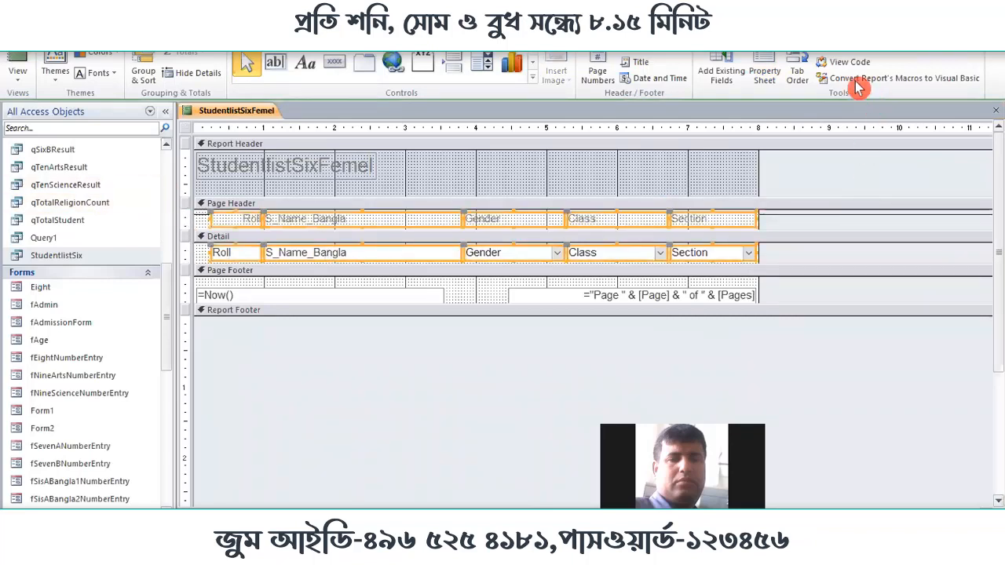
left_click(763, 76)
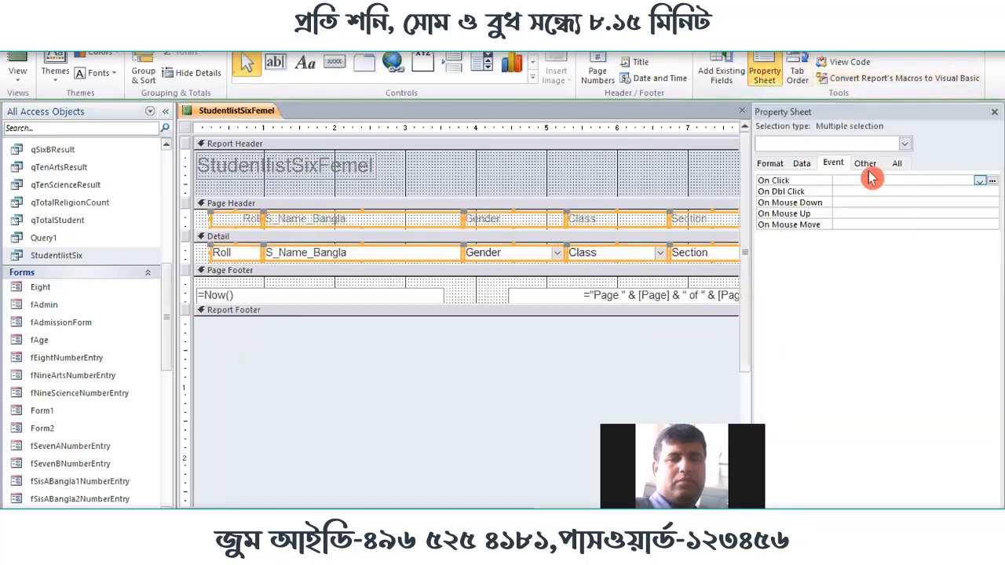
left_click(897, 163)
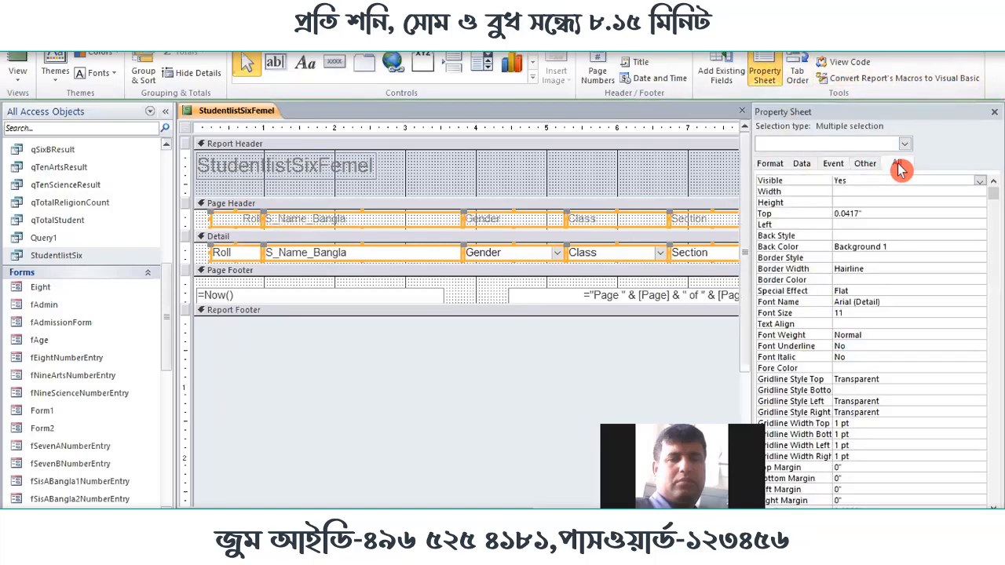
left_click(861, 279)
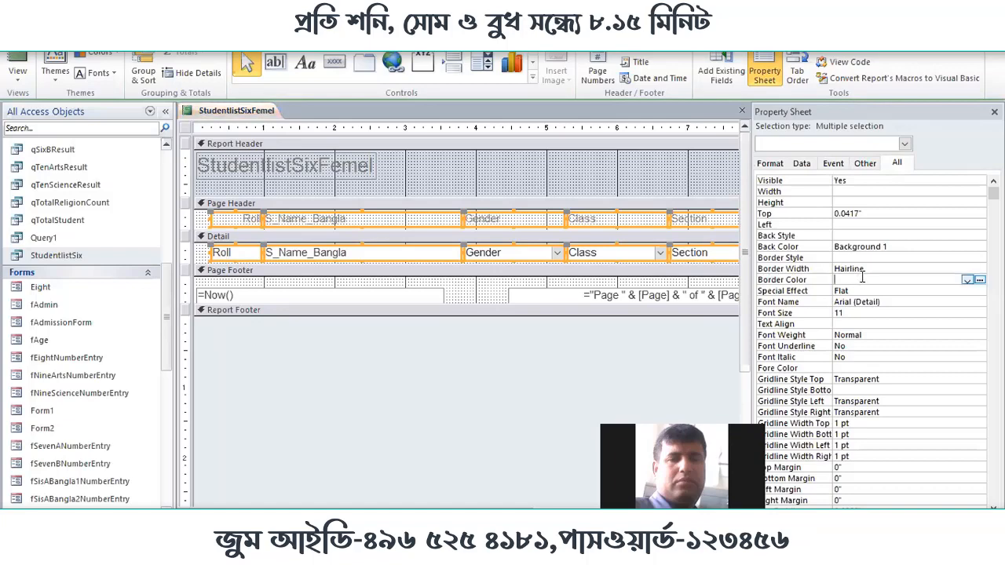
left_click(969, 279)
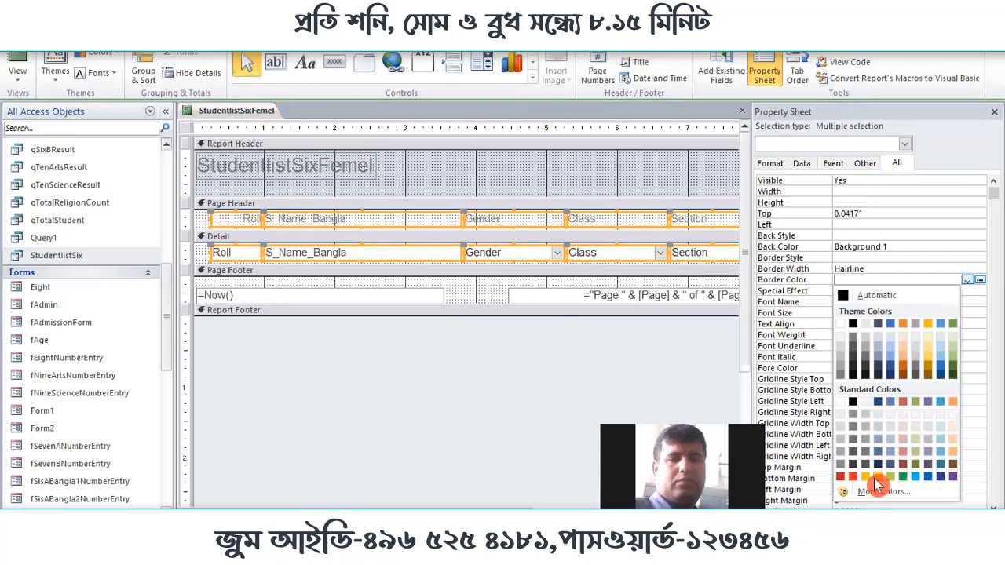
left_click(952, 477)
left_click(13, 59)
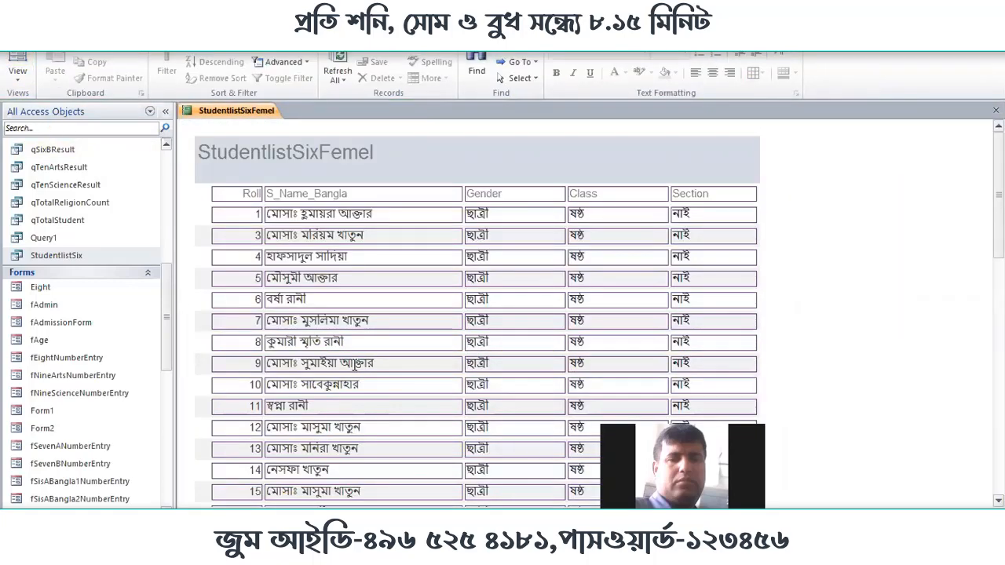
right_click(482, 133)
left_click(524, 171)
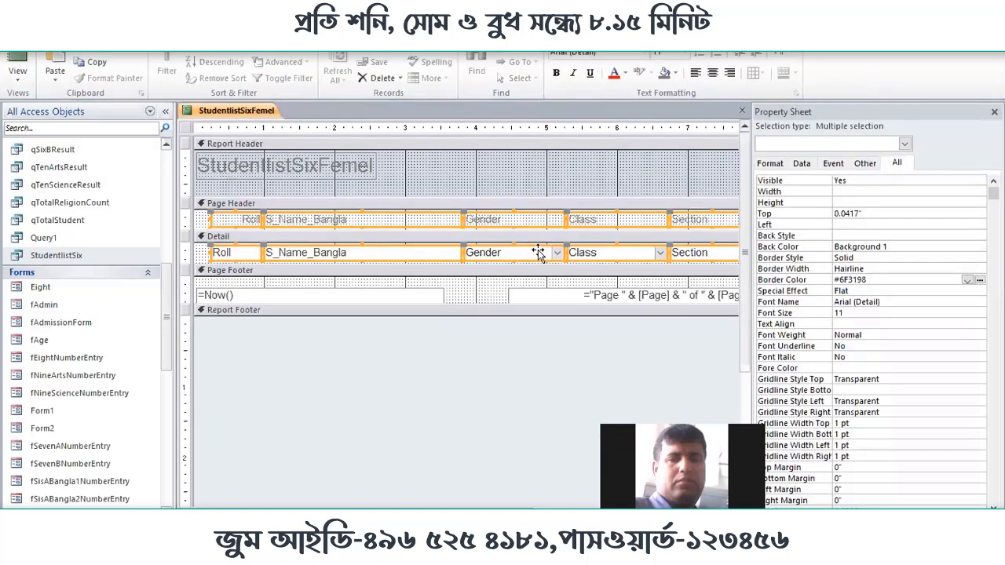
Make the Detail section and the Page Header section taller to leave room for larger controls.
left_click(200, 247)
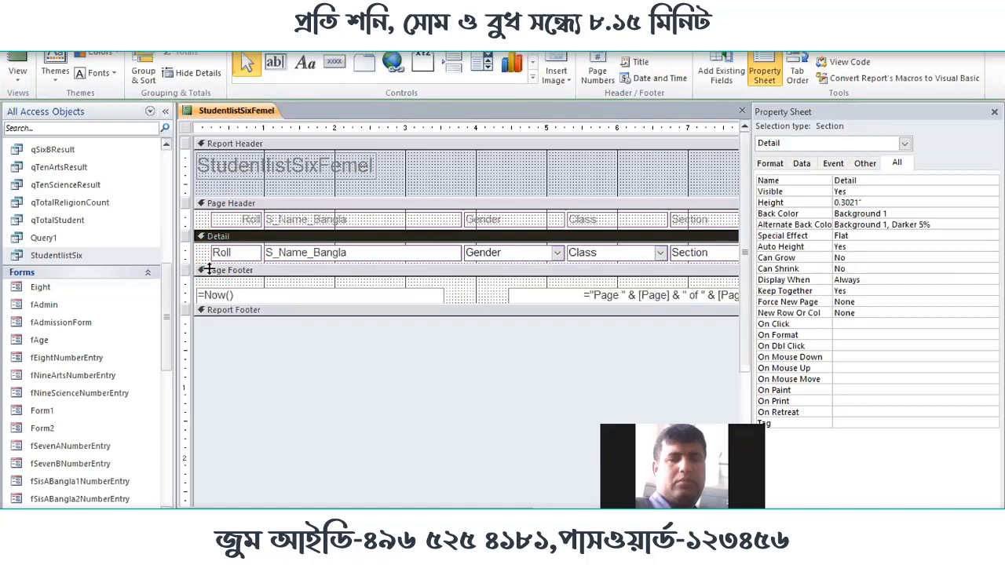
left_click_drag(209, 268, 209, 299)
left_click(186, 215)
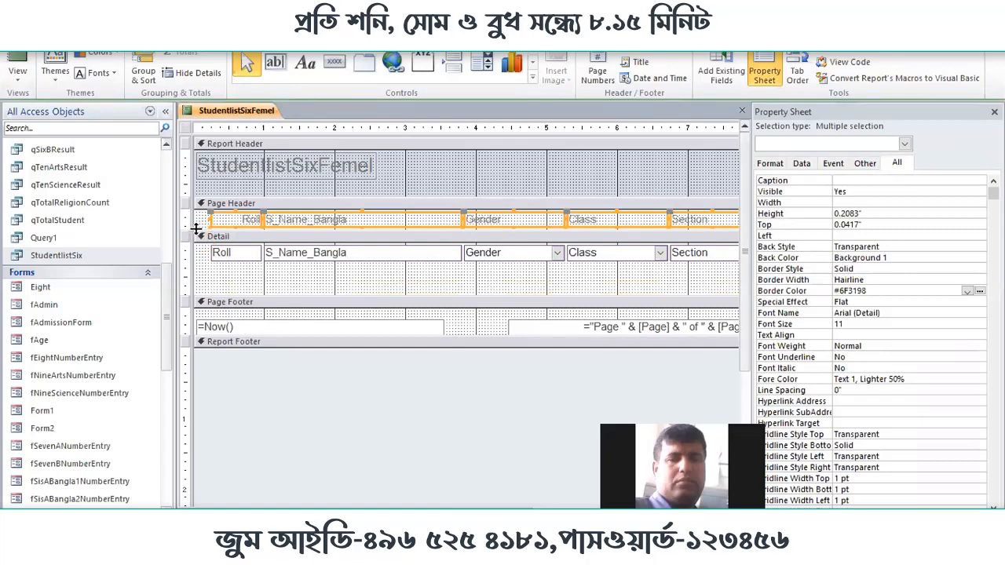
left_click_drag(196, 228, 197, 242)
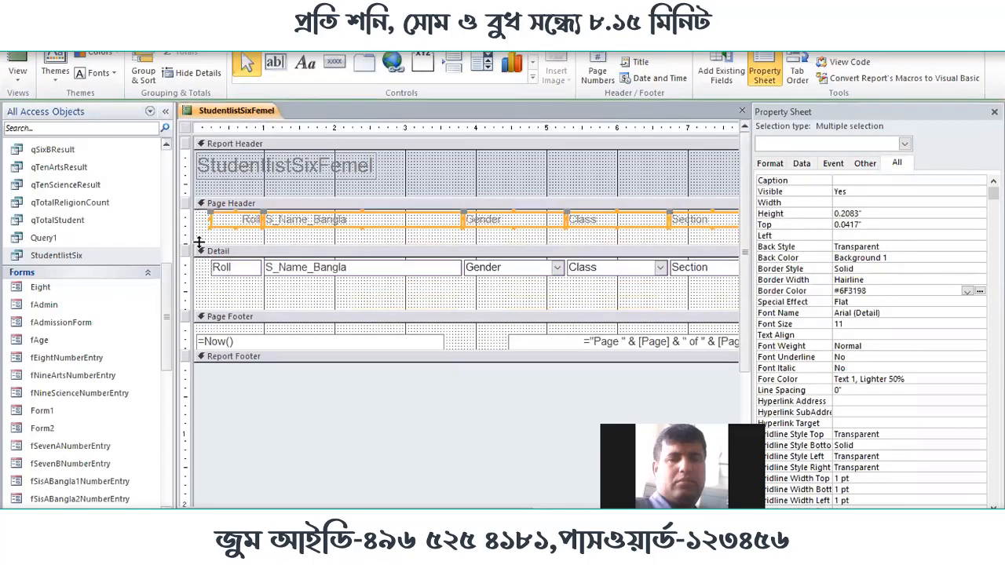
Fill the page header labels with light pink (#EFD3D2) and increase their height to about 0.33 inch.
right_click(283, 223)
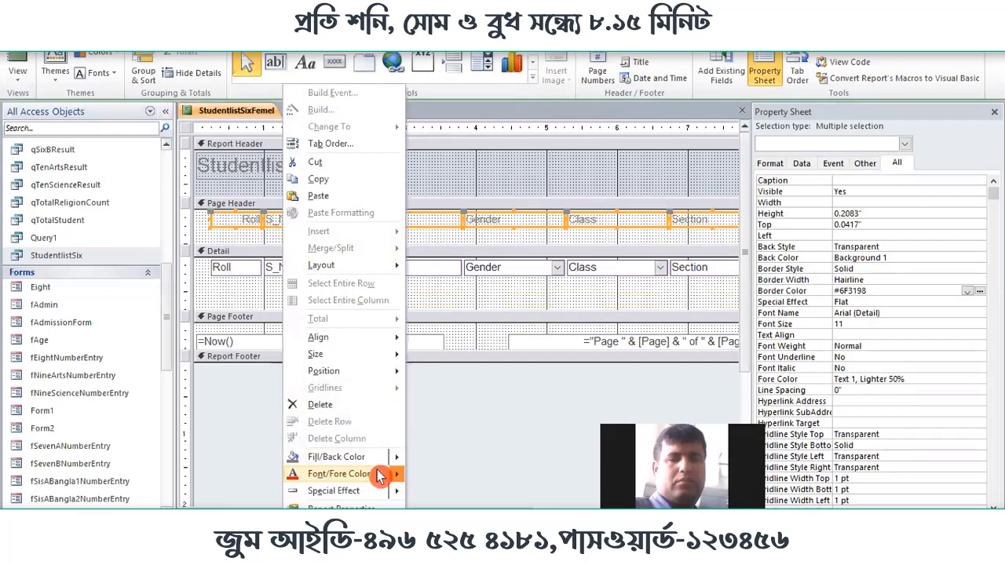
mouse_move(379, 476)
mouse_move(384, 457)
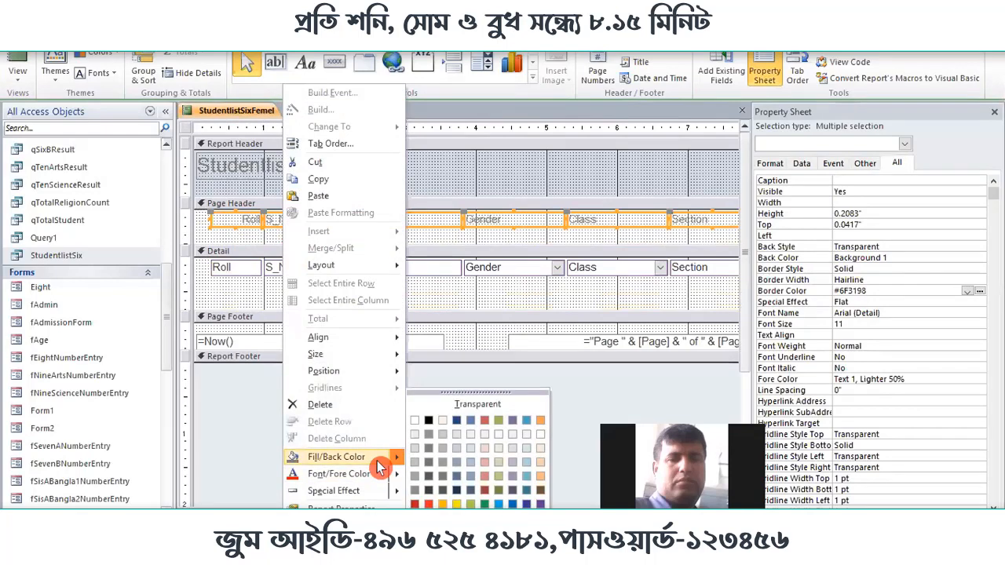
left_click(481, 453)
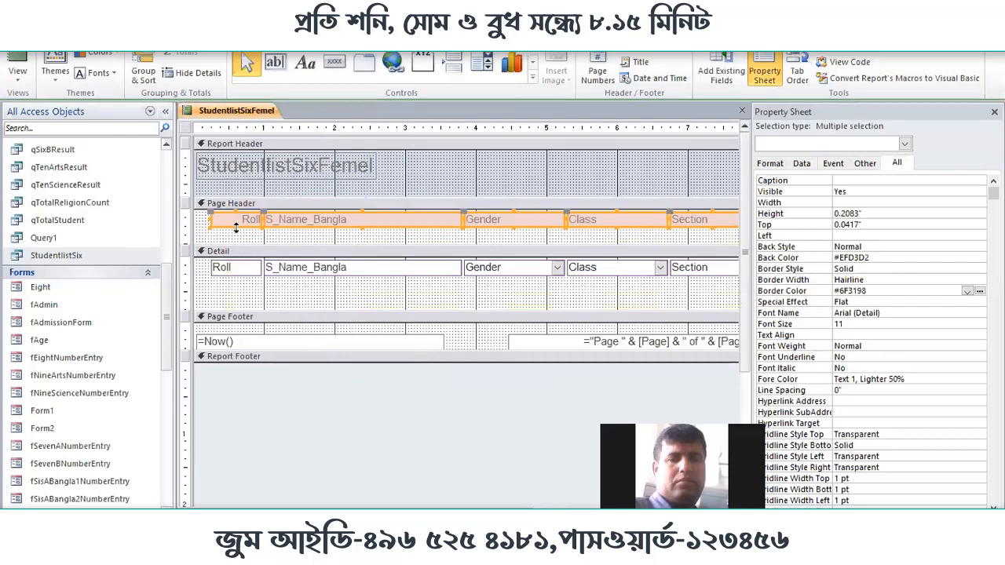
left_click_drag(236, 224, 253, 236)
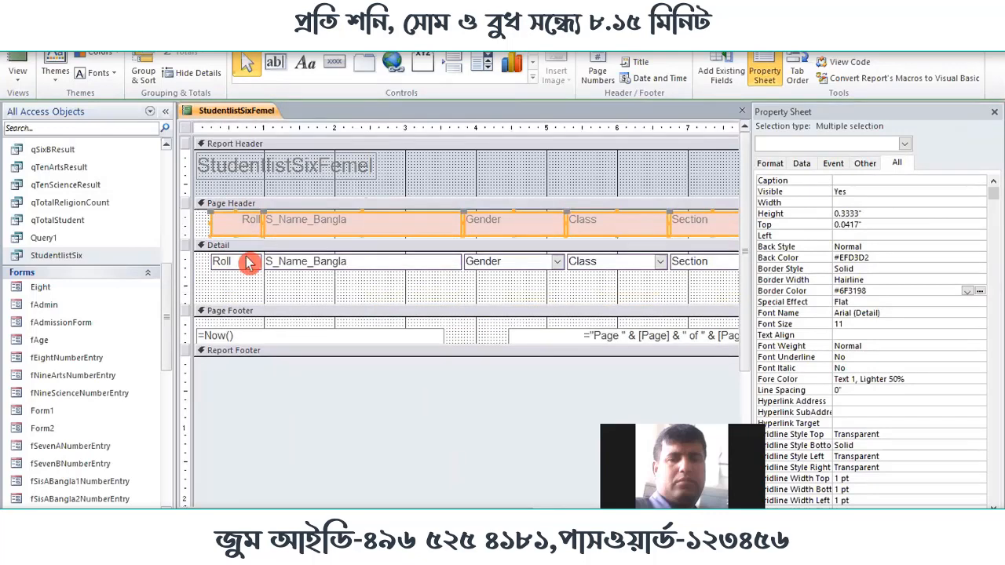
Try to shift the row of field controls lower in the Detail section, and undo the shift.
left_click(191, 262)
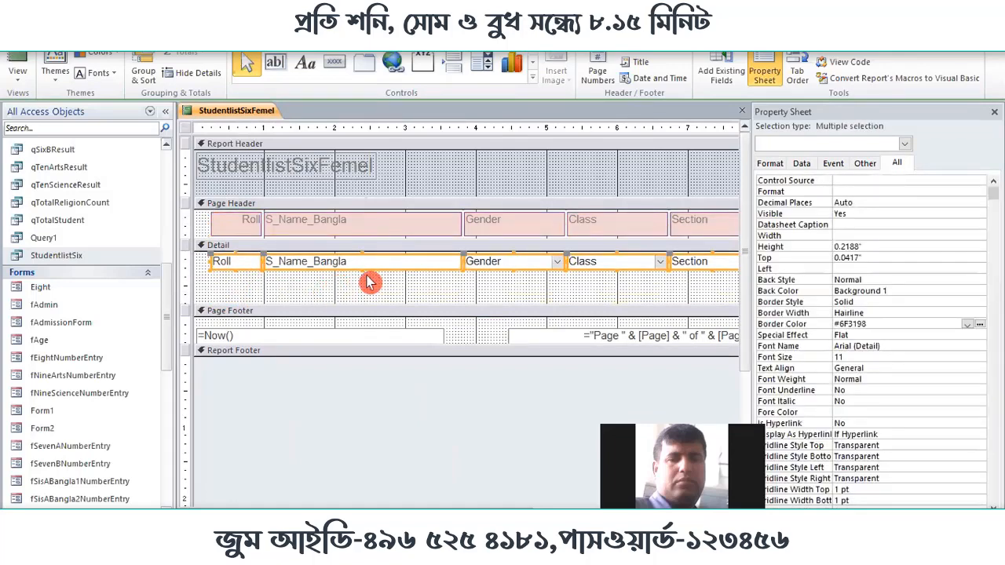
left_click_drag(364, 269, 364, 278)
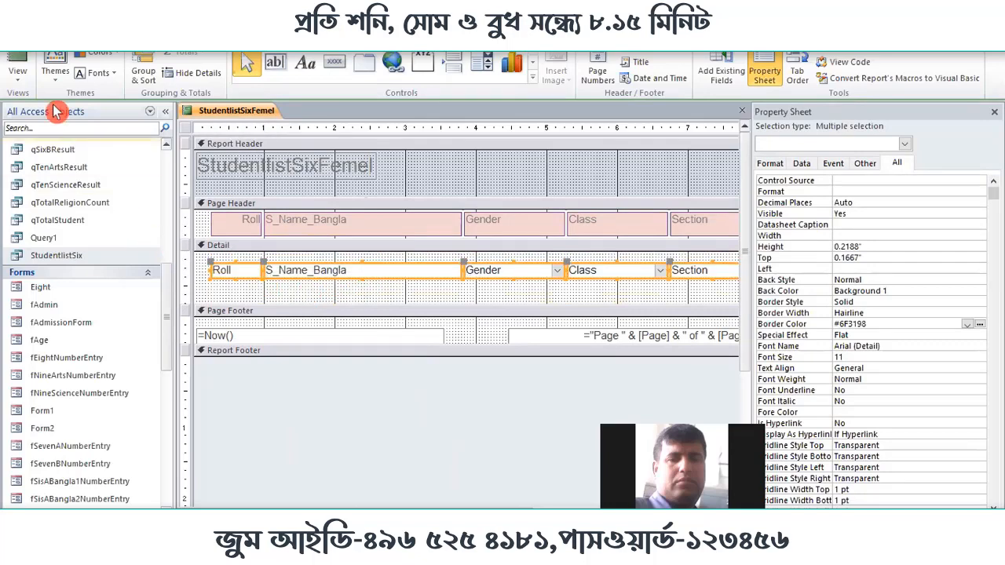
key("ctrl+z")
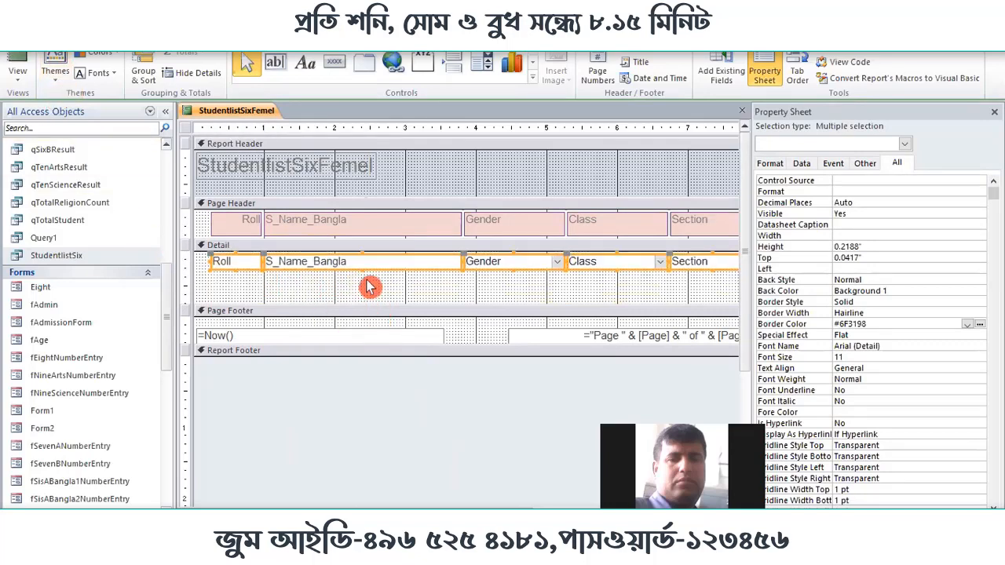
Increase the height of the Detail field controls to about 0.33 inch, checking the rows in Report View before returning to Design View.
mouse_move(361, 269)
left_mouse_down()
mouse_move(358, 300)
mouse_move(360, 278)
left_mouse_up()
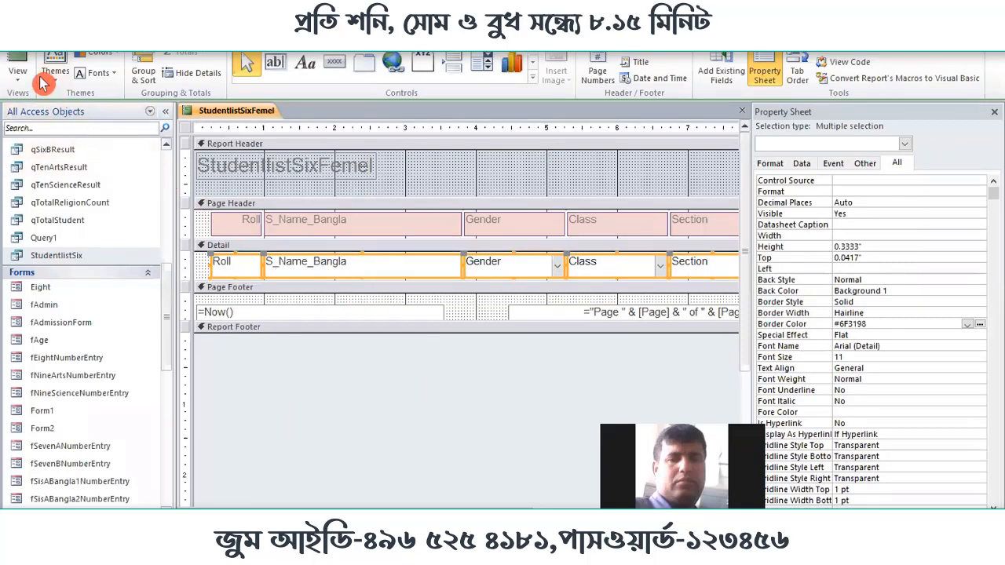
left_click(18, 64)
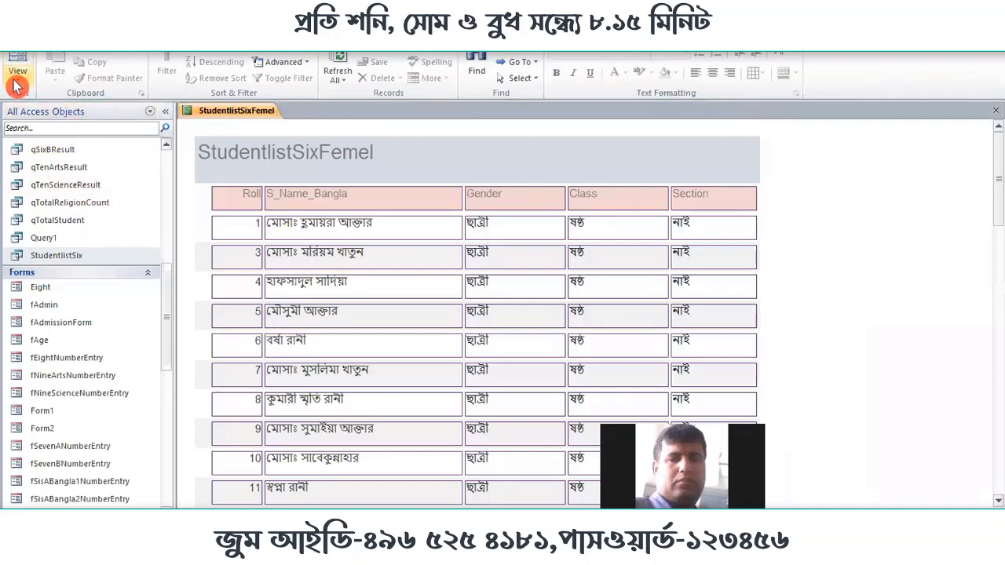
left_click(17, 85)
left_click(61, 200)
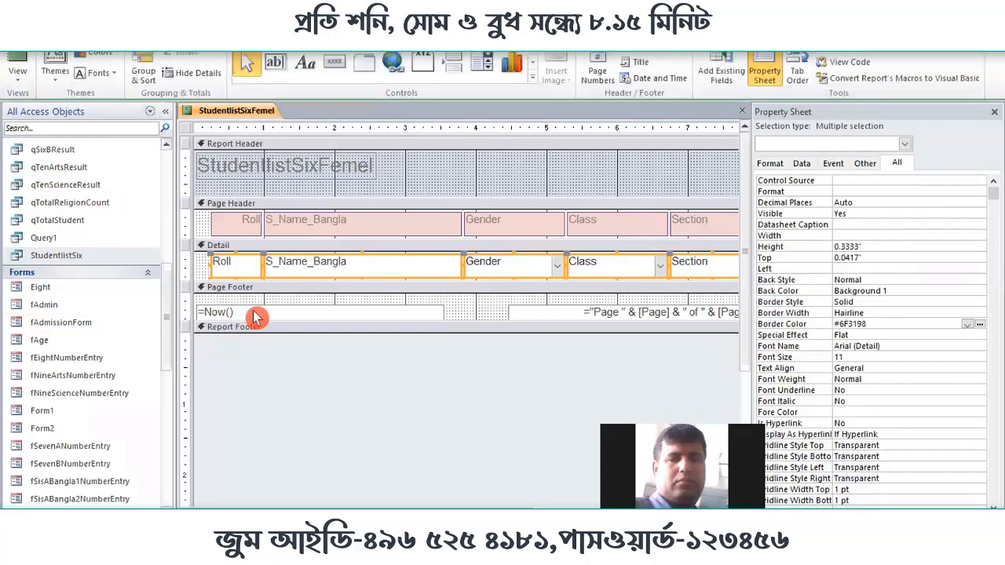
Shorten the Page Header section to close the gap above the first row, checking it in Report View before returning to Design View.
left_click_drag(226, 239, 228, 230)
left_click(12, 58)
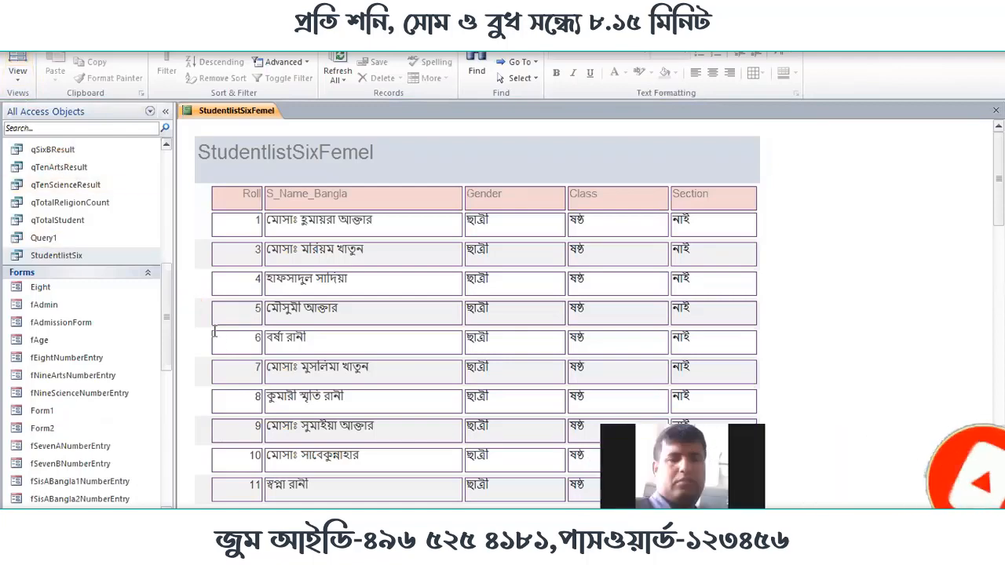
right_click(201, 110)
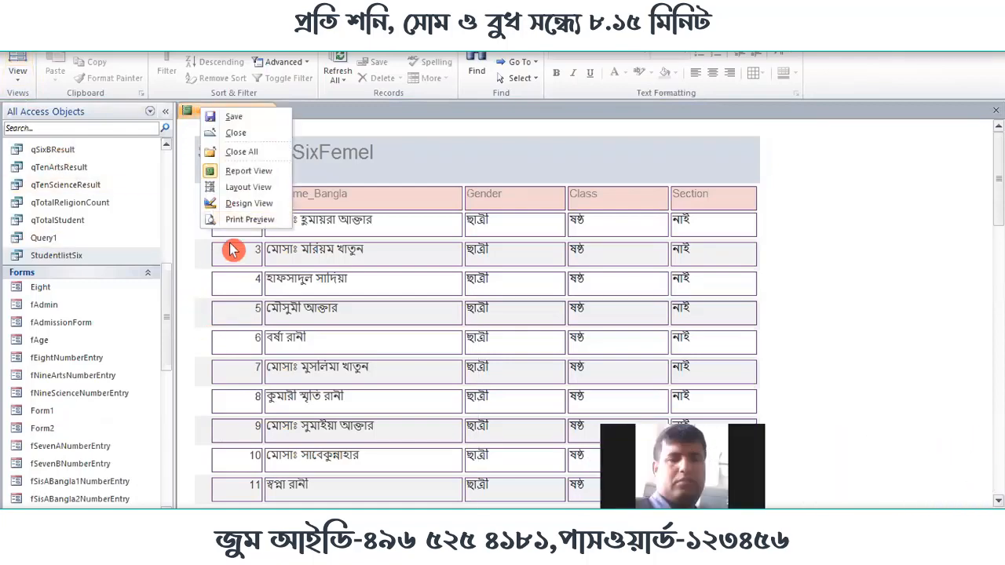
left_click(236, 203)
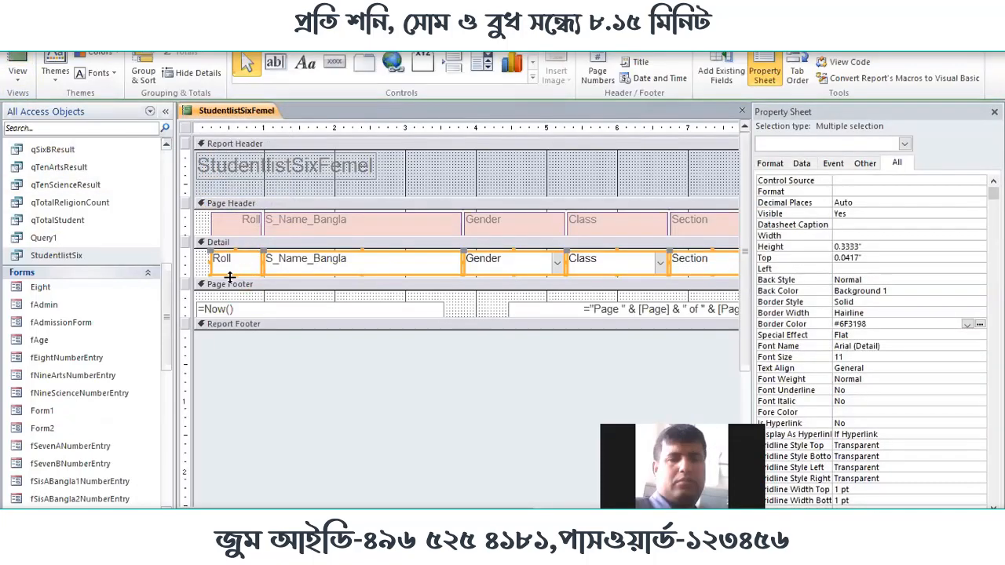
Shorten the Detail section to tighten the spacing between rows, and check the result in Report View.
left_click_drag(230, 279, 229, 273)
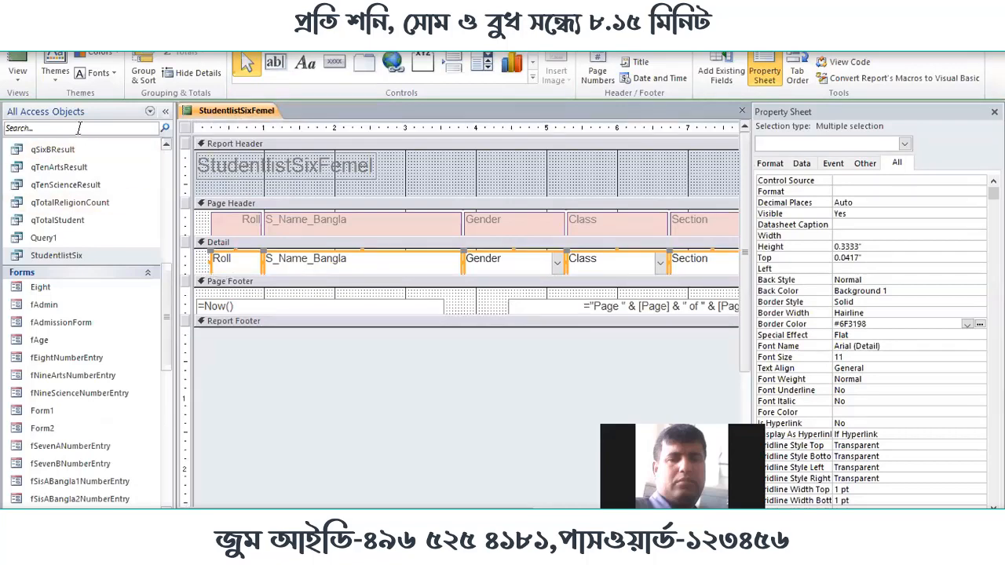
left_click(19, 62)
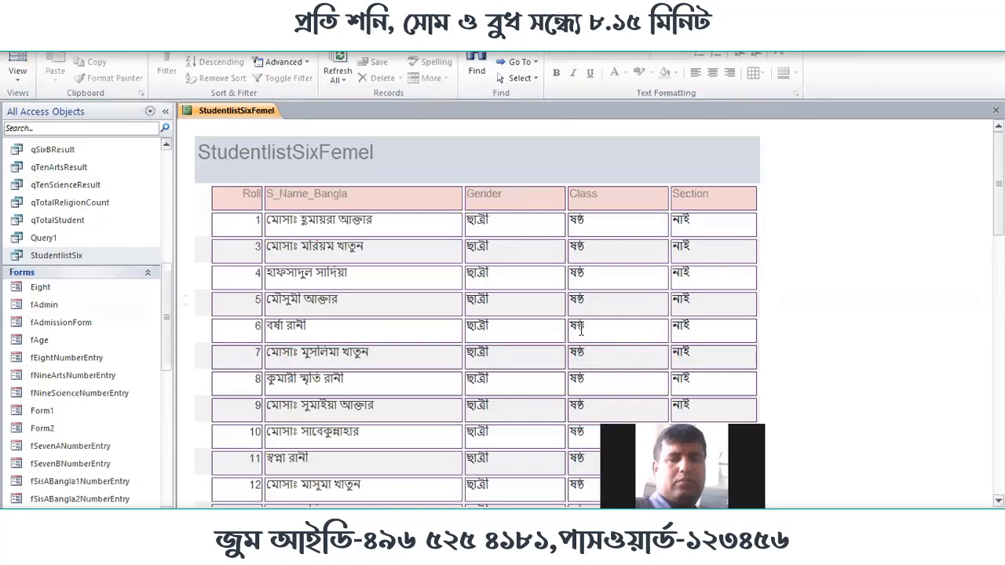
scroll(424, 245, "down", 3)
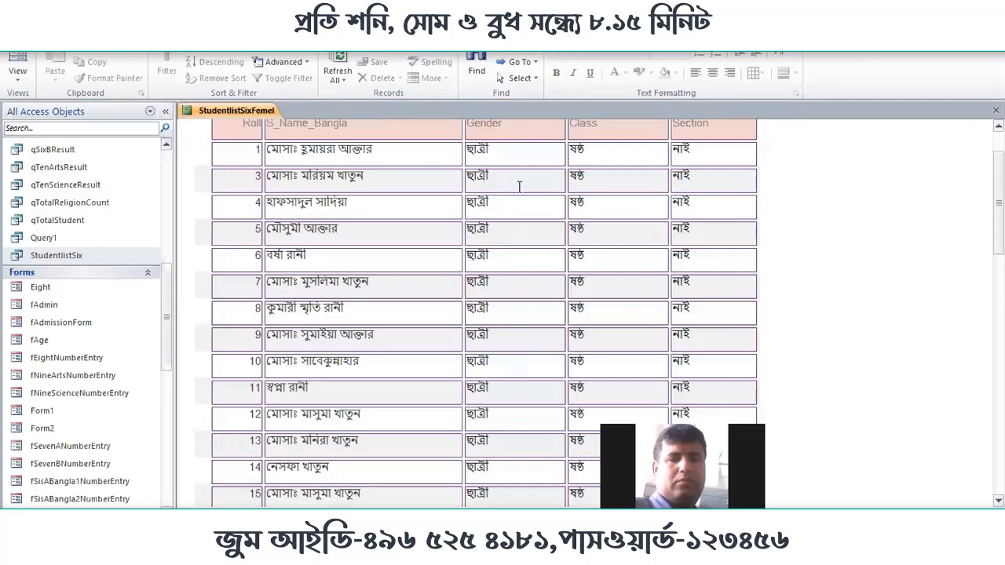
Switch the report to Layout View and select the Gender column's values.
right_click(200, 114)
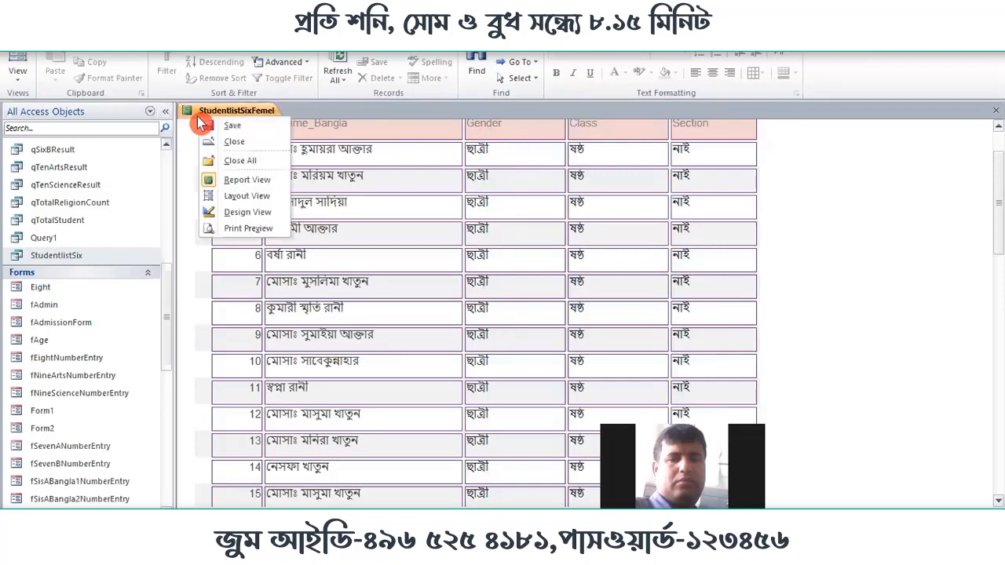
left_click(243, 196)
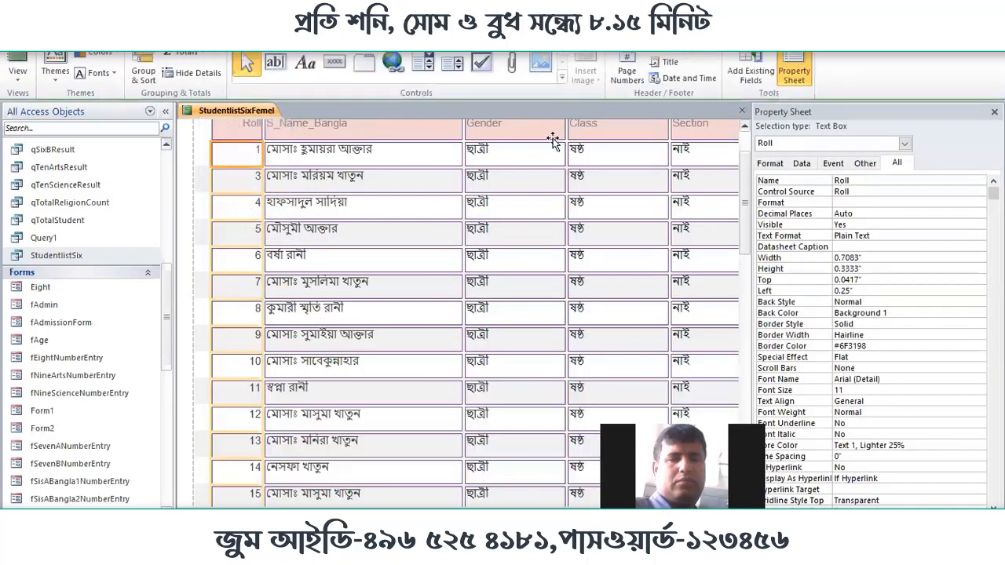
left_click(518, 151)
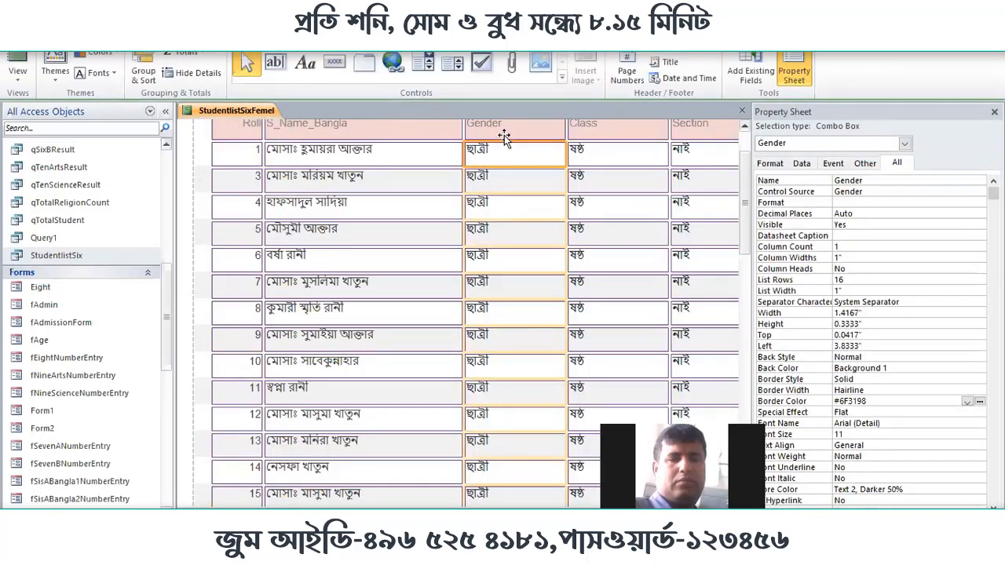
left_click(504, 129)
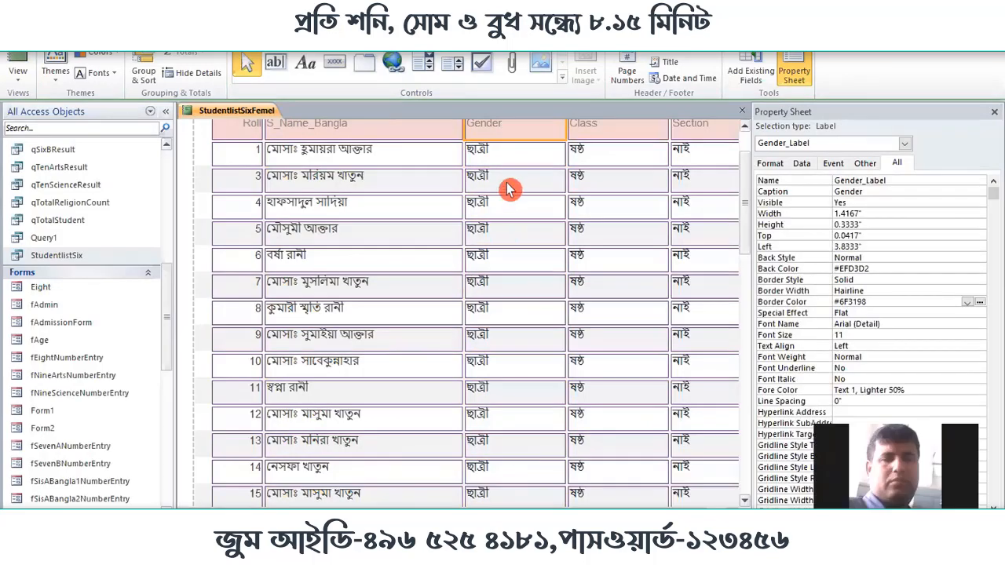
left_click(506, 155)
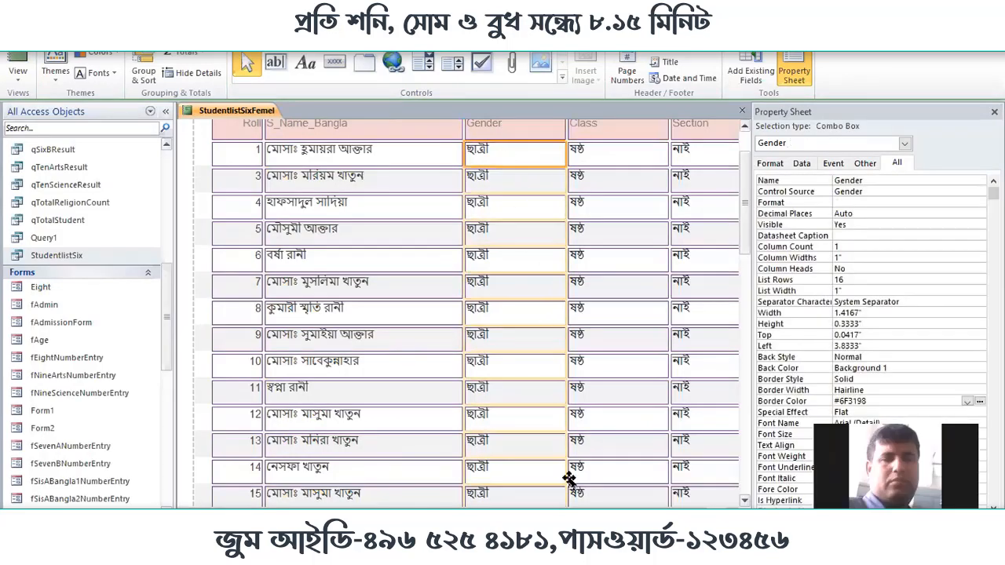
scroll(482, 259, "up", 1)
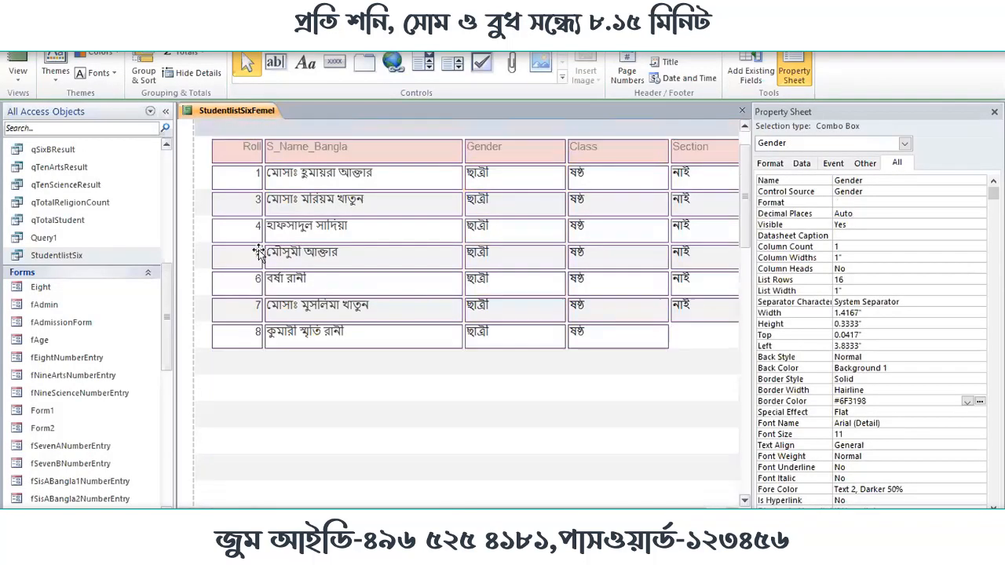
Centre-align the Roll column's heading and its values.
left_click(228, 148)
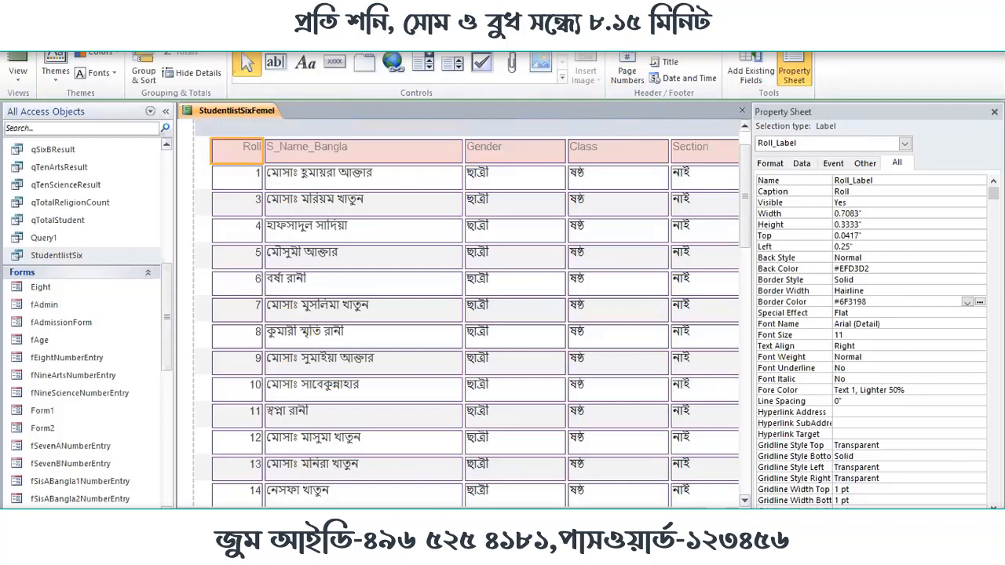
left_click(60, 26)
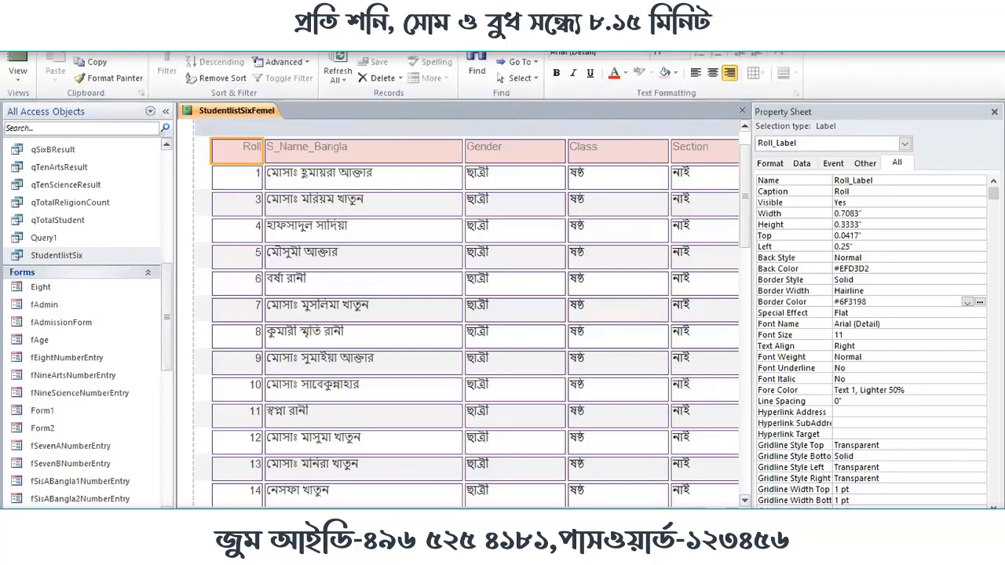
left_click(713, 75)
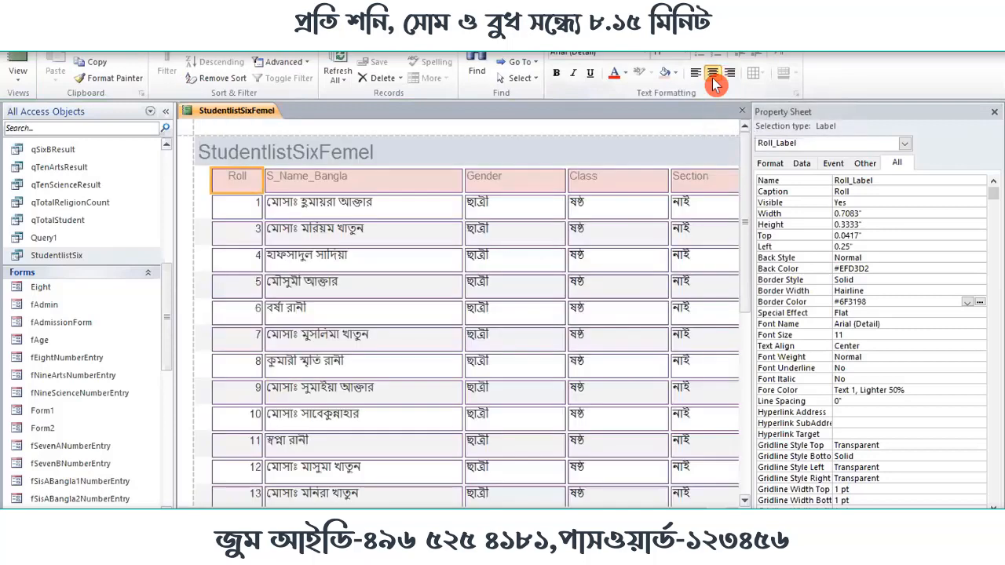
left_click(236, 209)
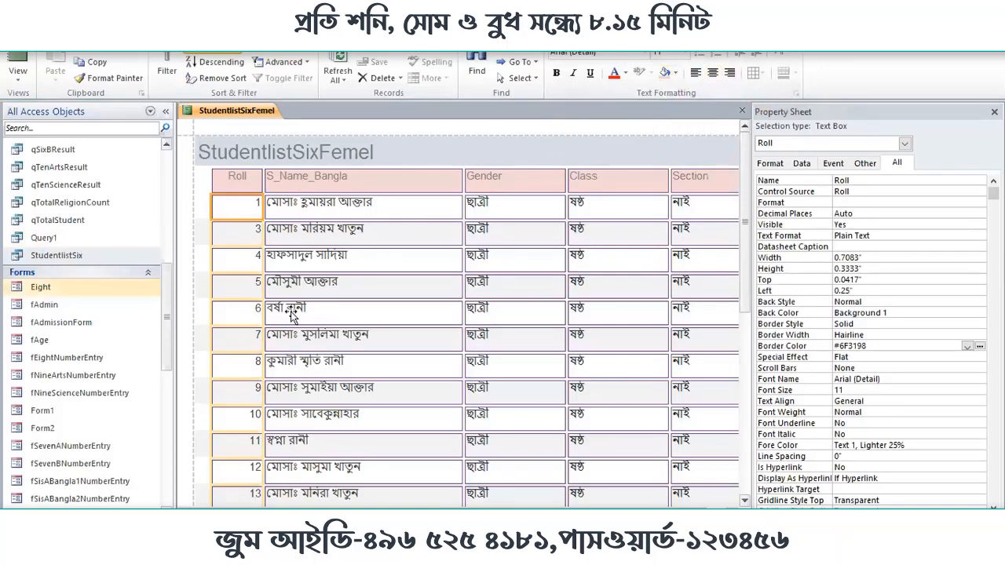
left_click(712, 73)
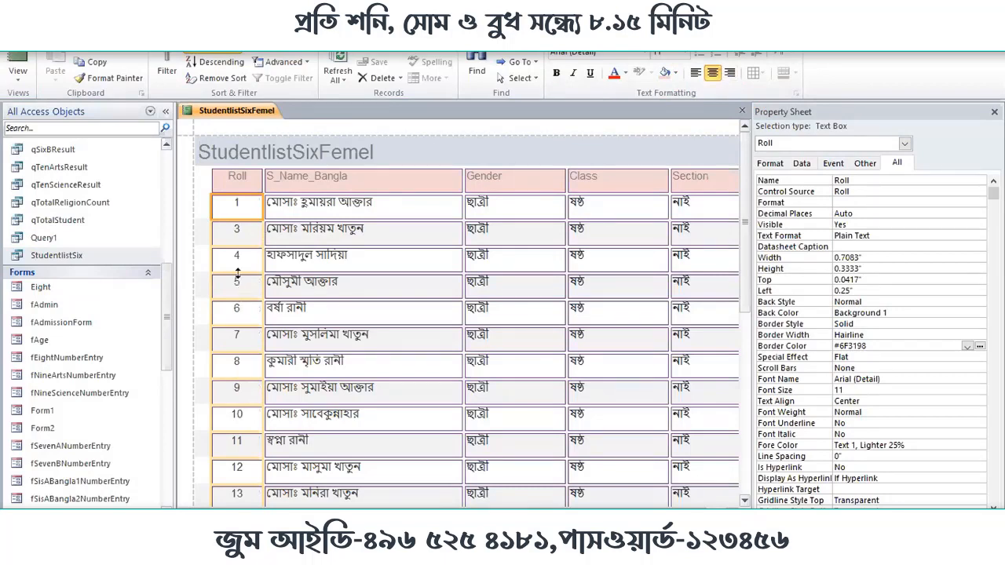
scroll(252, 261, "down", 3)
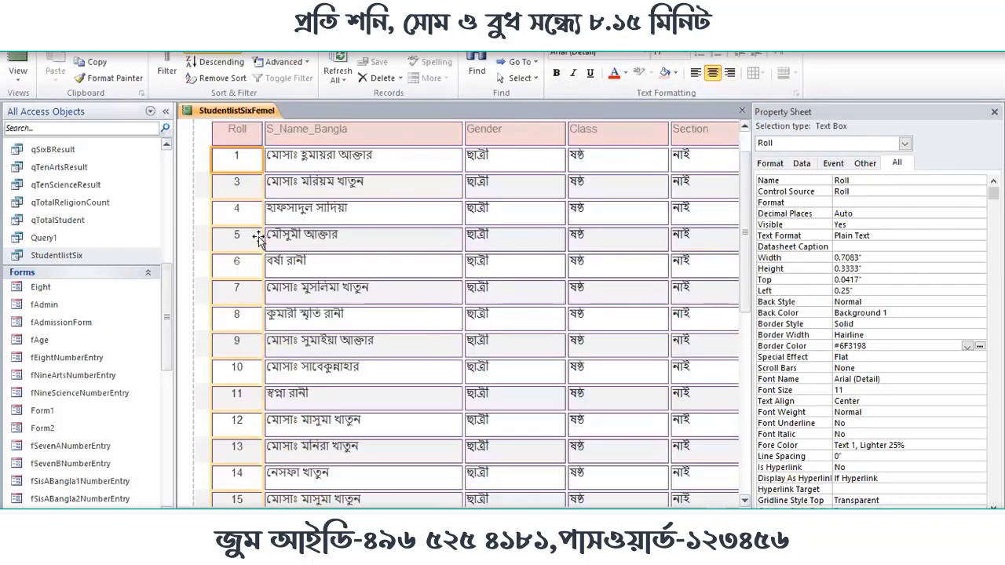
scroll(509, 173, "up", 3)
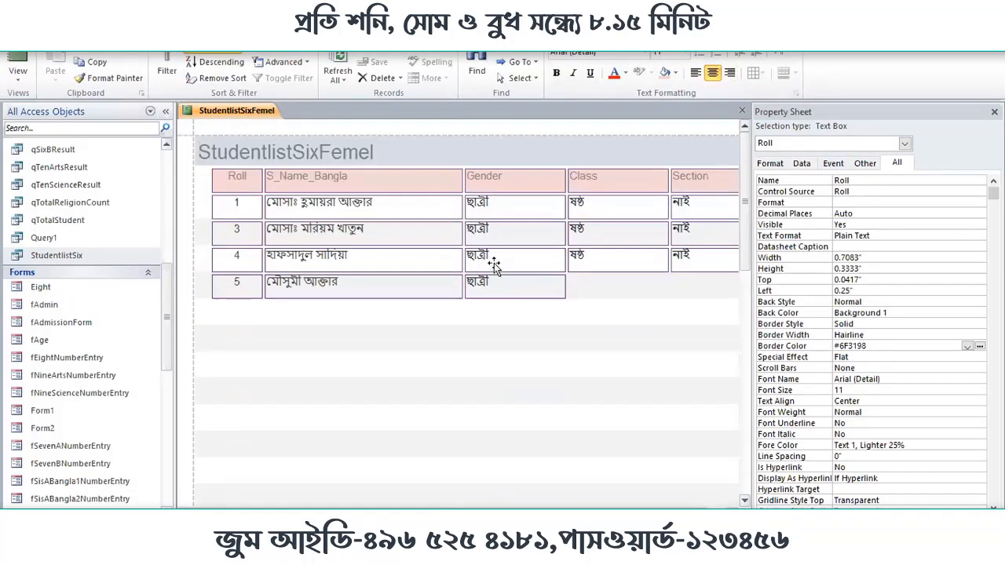
Centre-align the Gender column's values and its heading.
left_click(509, 200)
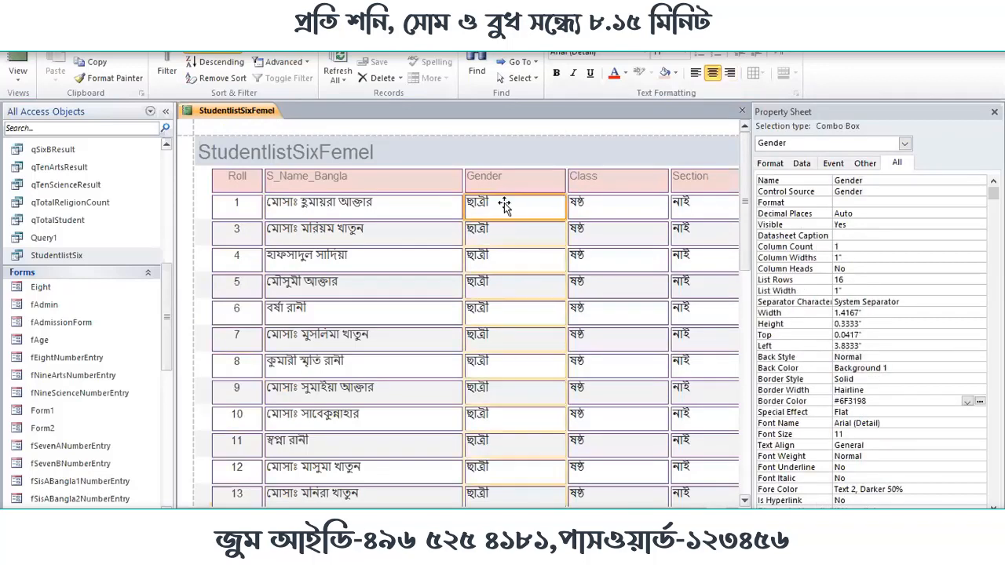
left_click(714, 72)
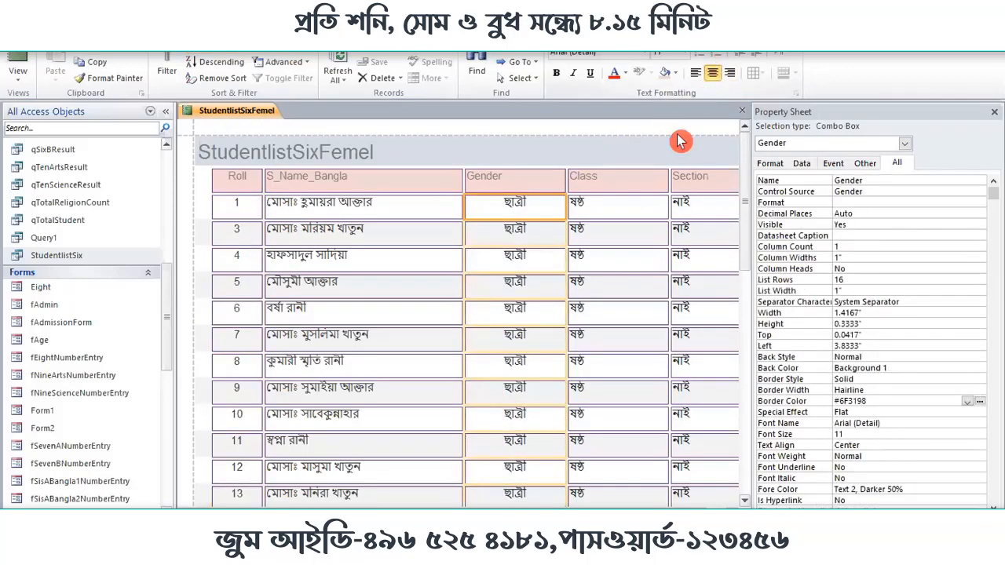
left_click(519, 188)
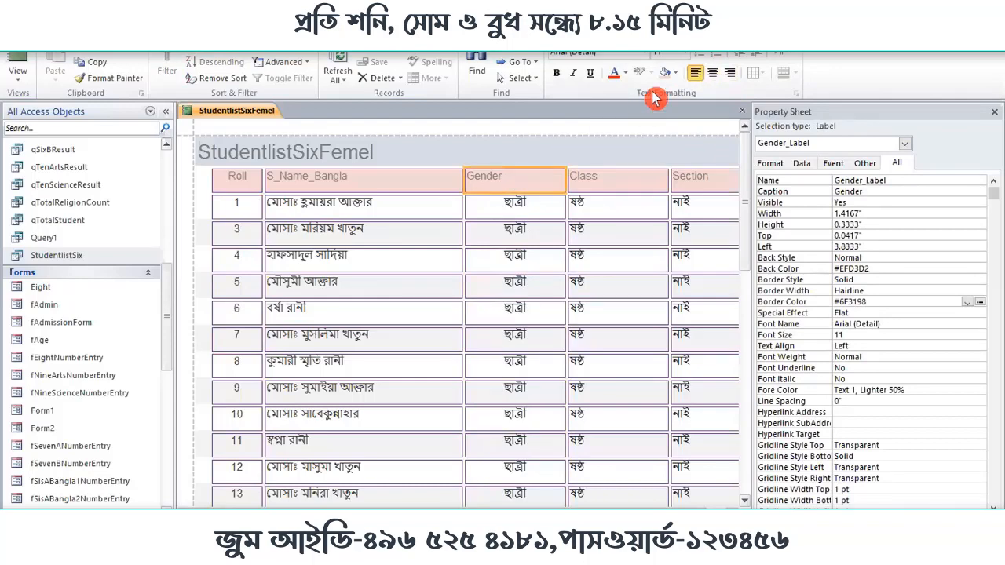
left_click(712, 73)
Centre-align the Class column's heading and its values.
left_click(595, 186)
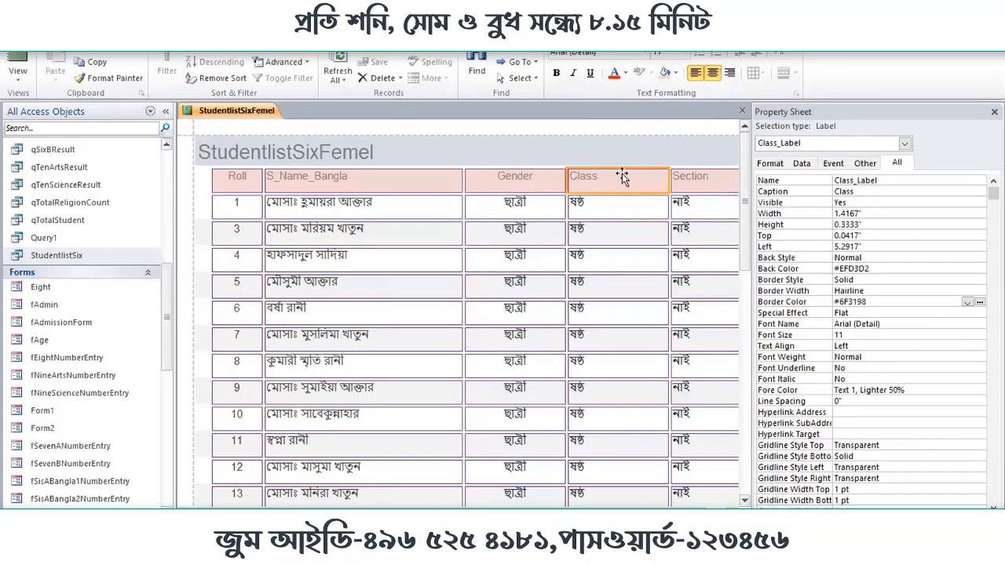
left_click(713, 73)
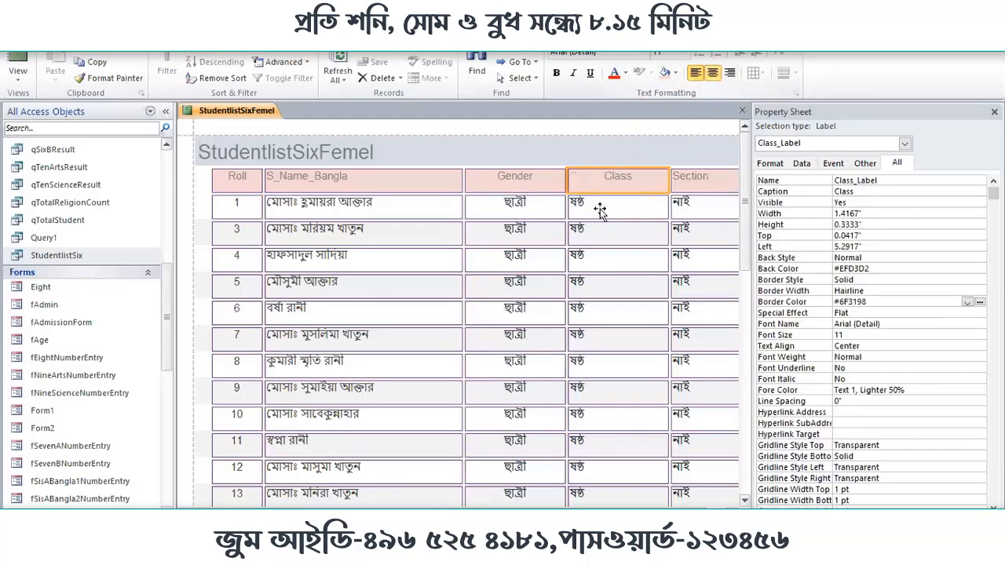
left_click(601, 209)
left_click(713, 73)
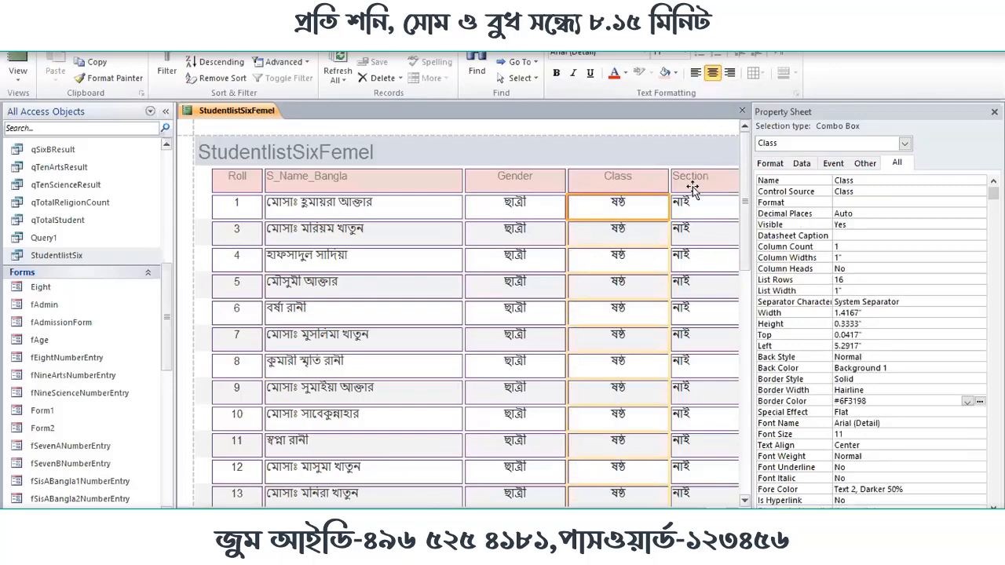
Centre-align the Section column's heading and values, and close the Property Sheet to view the whole table.
left_click(694, 185)
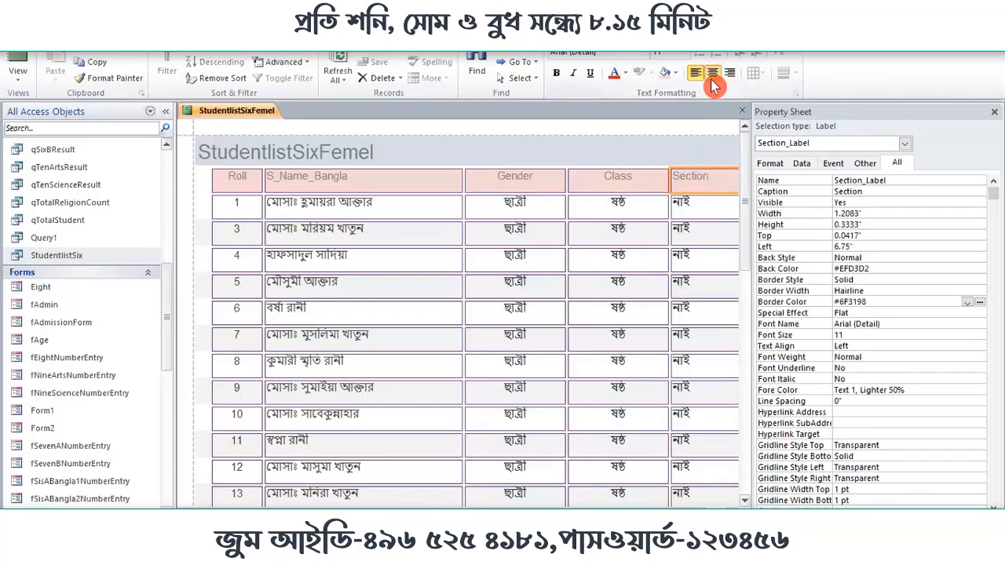
left_click(713, 86)
left_click(683, 207)
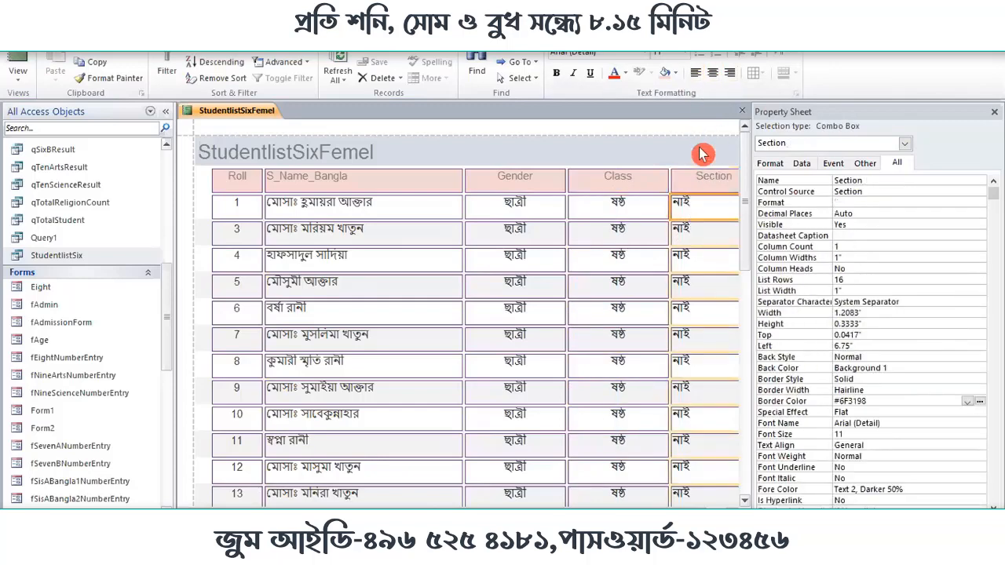
left_click(712, 73)
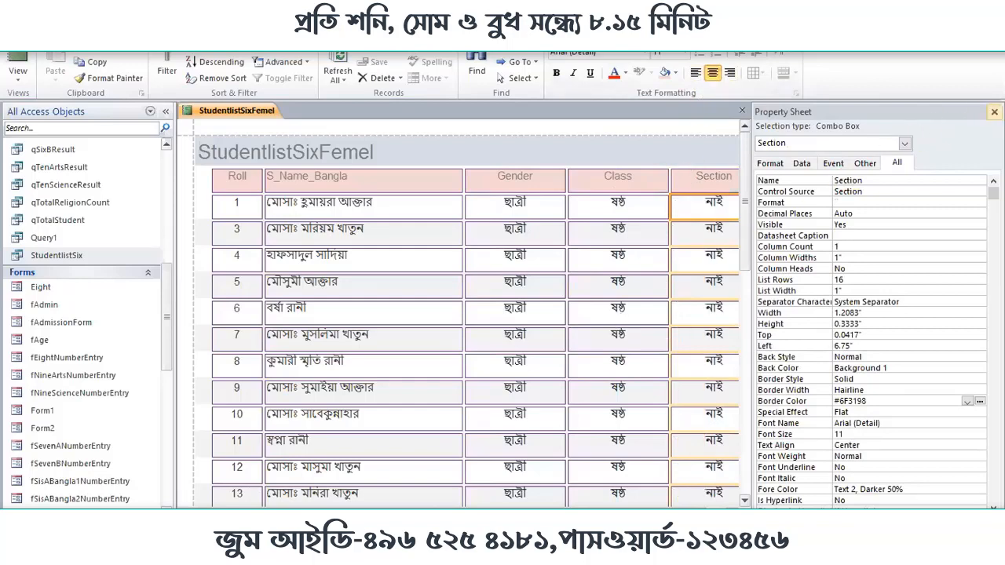
left_click(993, 112)
scroll(529, 281, "down", 2)
scroll(526, 284, "down", 1)
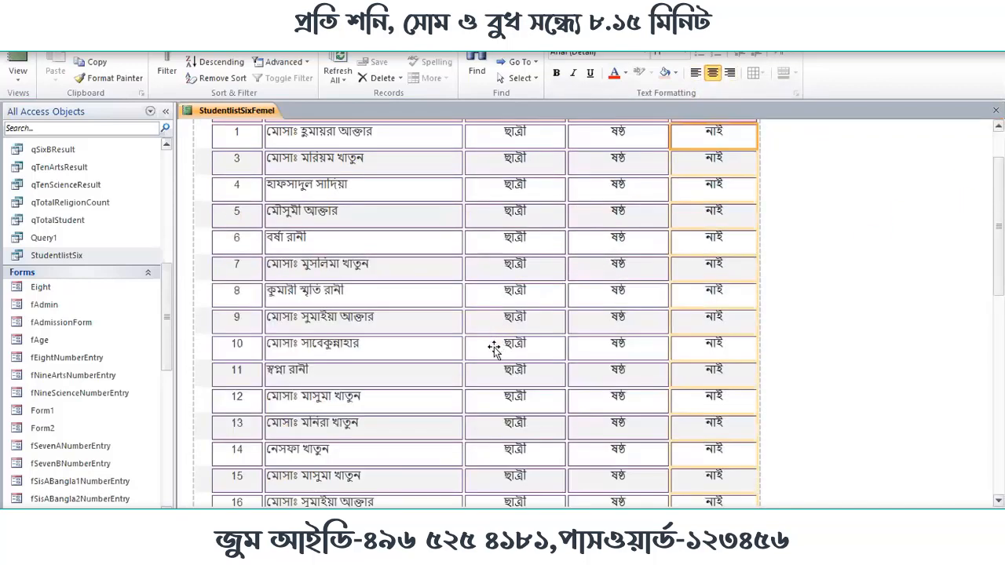
Open the StudentlistSixFemel report in Print Preview.
mouse_move(413, 538)
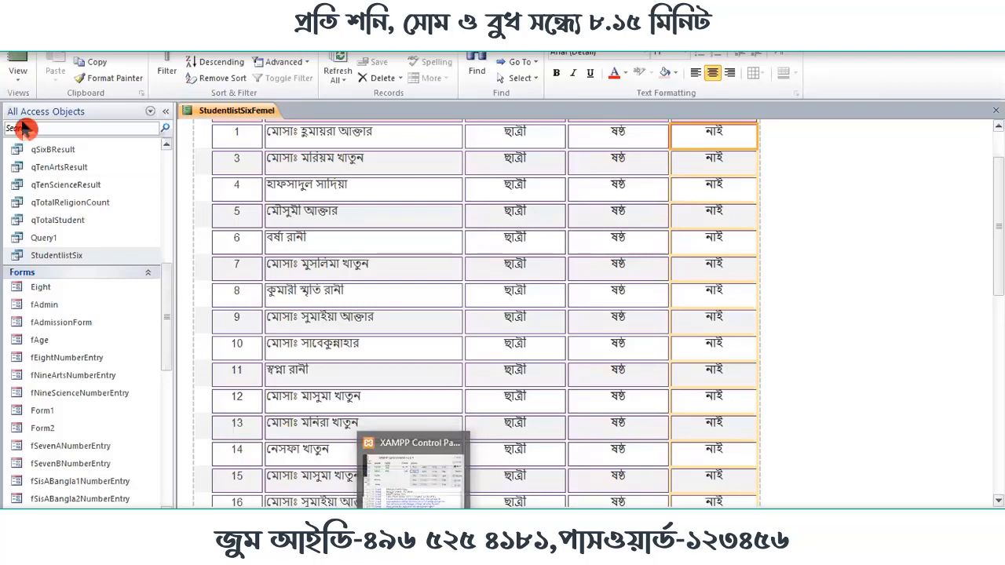
left_click(21, 81)
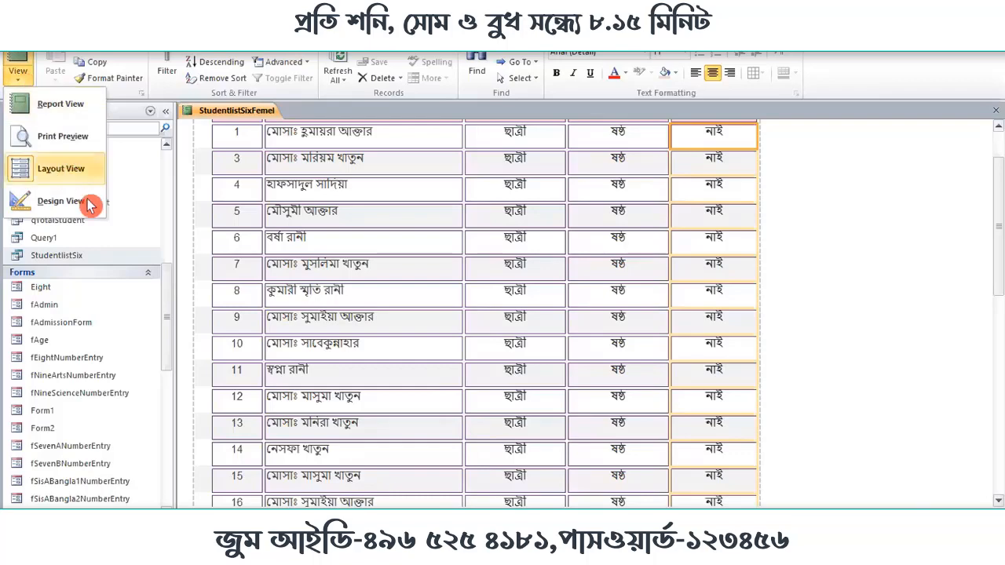
left_click(75, 138)
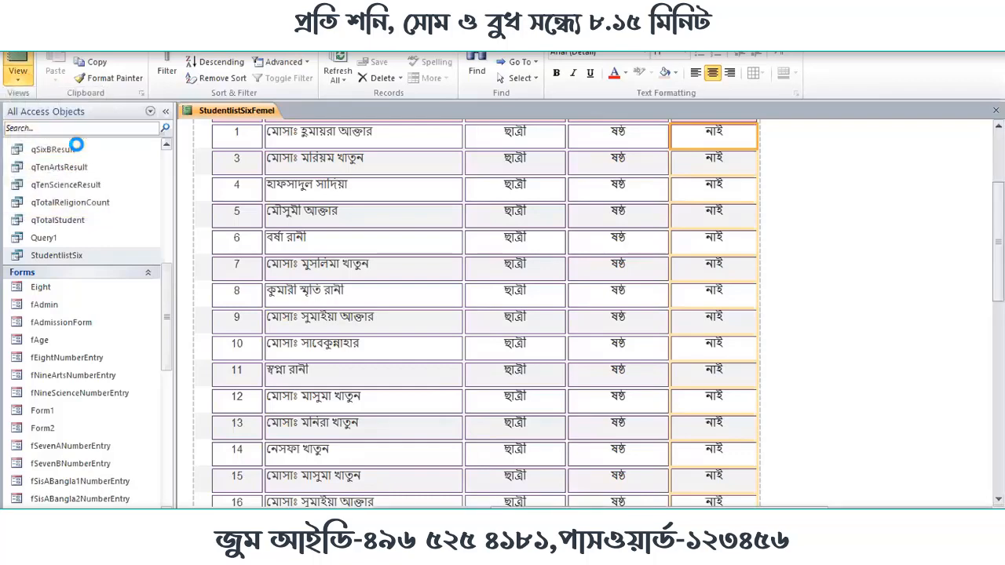
Examine page 1 of the report preview from the title and column headings down to the page footer.
left_click(708, 369)
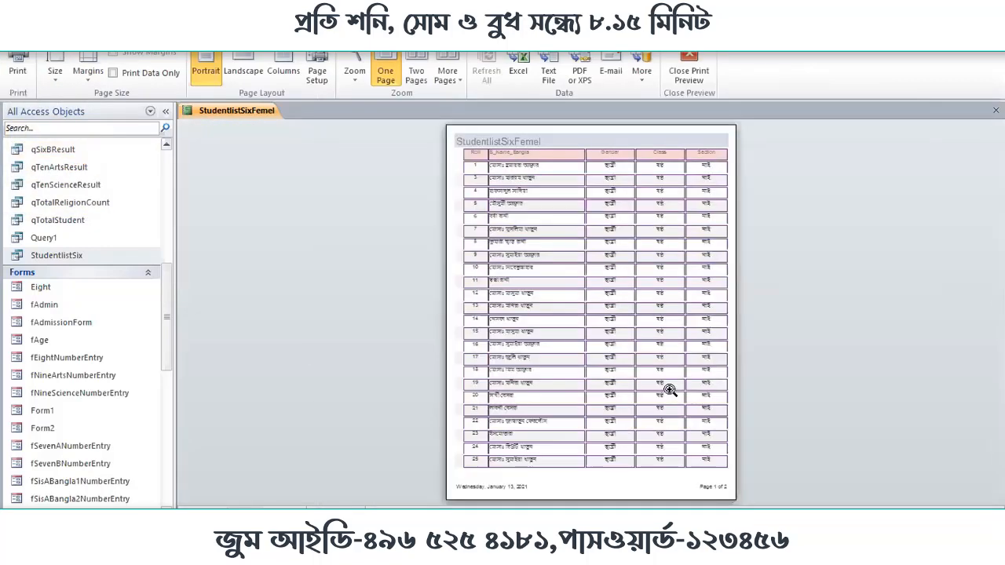
left_click(640, 372)
scroll(626, 408, "up", 5)
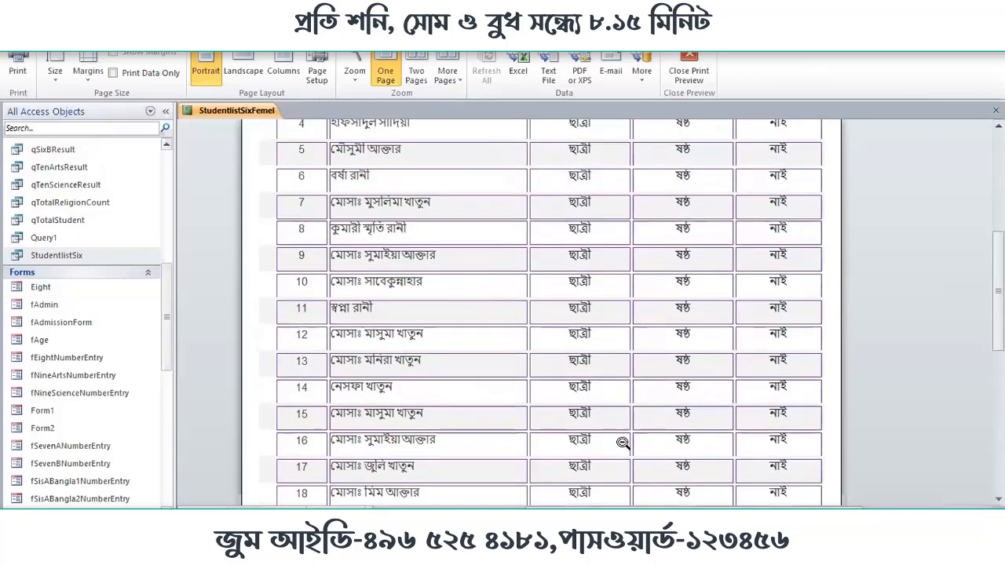
scroll(612, 448, "up", 1)
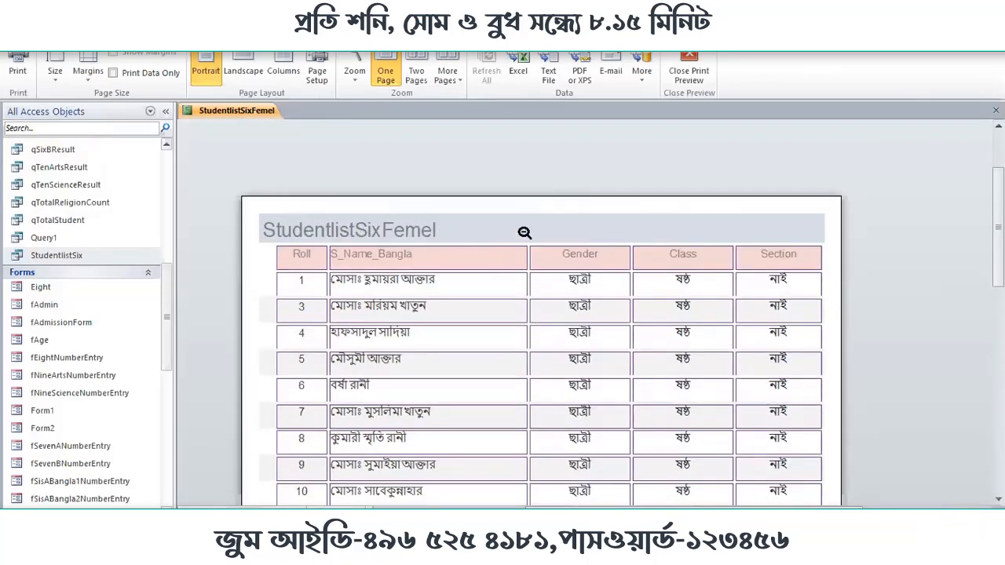
scroll(518, 376, "down", 2)
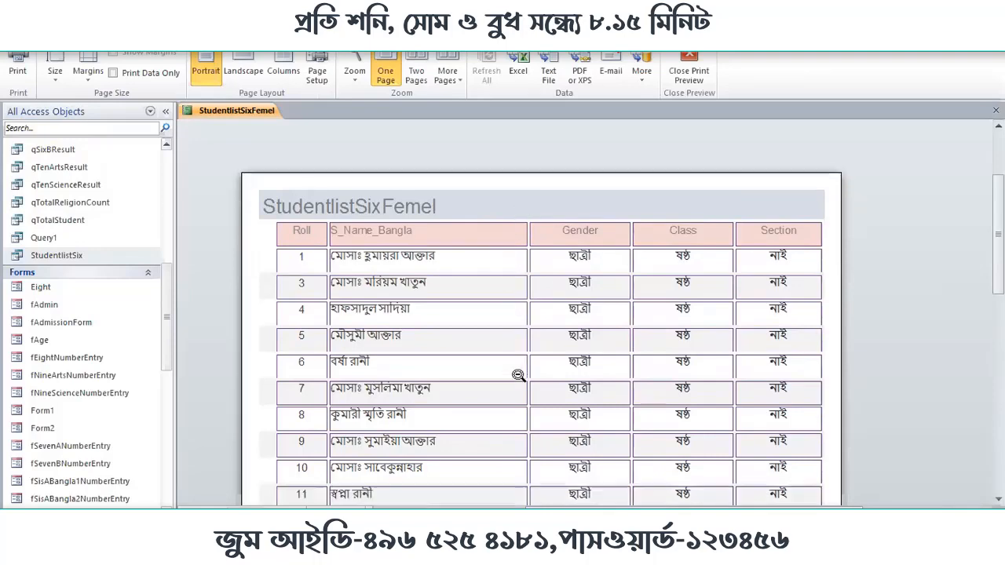
scroll(518, 377, "down", 4)
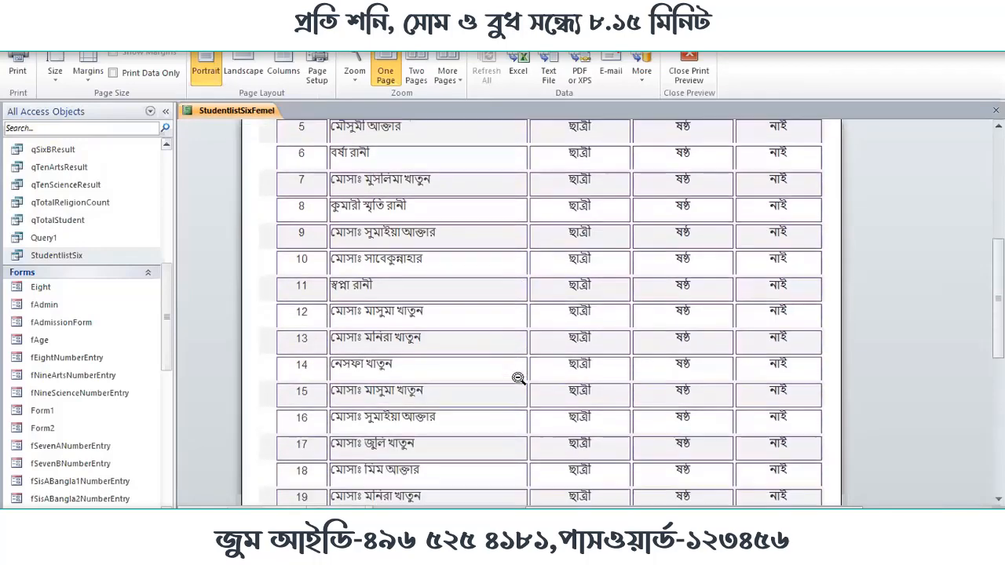
scroll(518, 378, "down", 3)
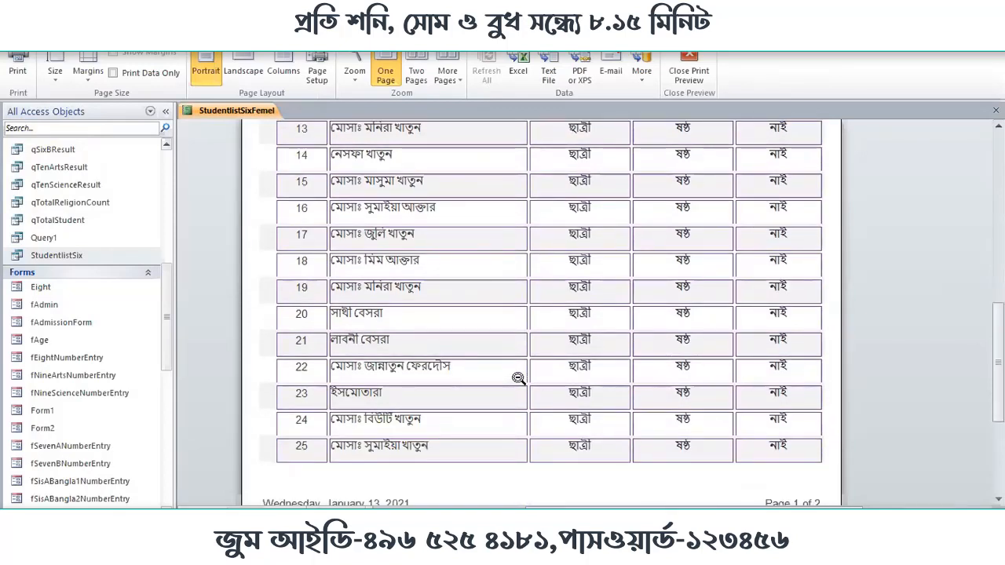
scroll(540, 471, "down", 1)
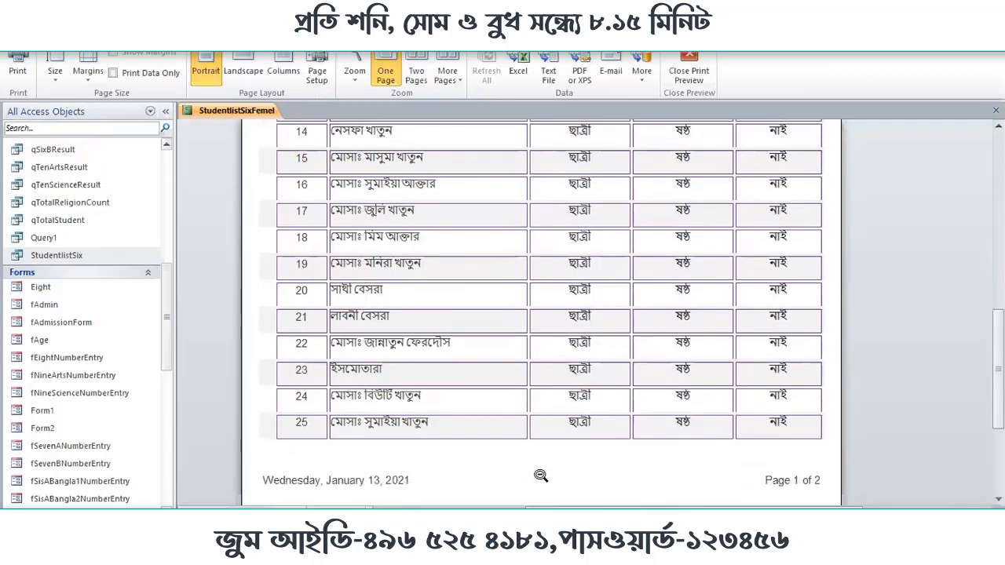
scroll(540, 475, "down", 1)
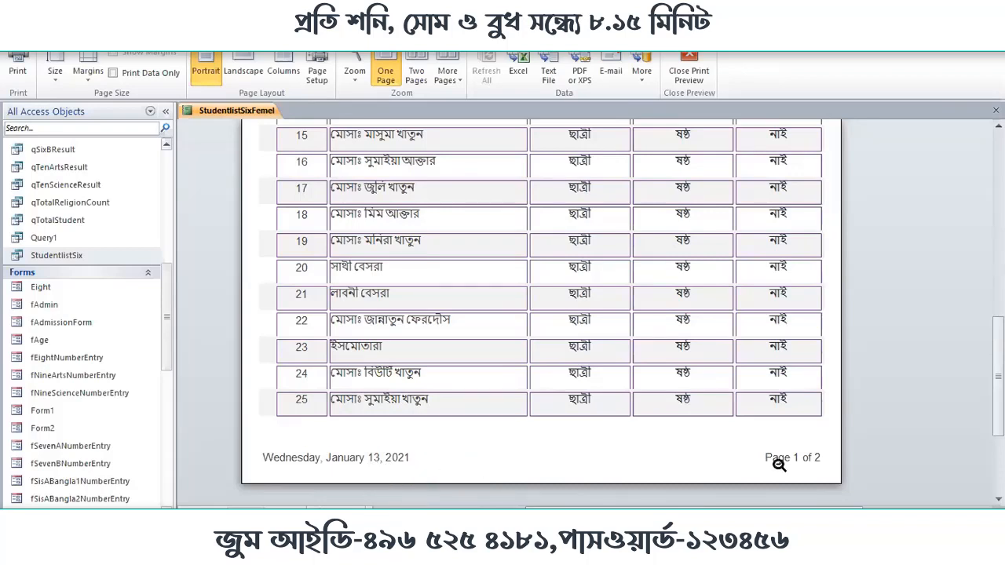
scroll(824, 486, "up", 3)
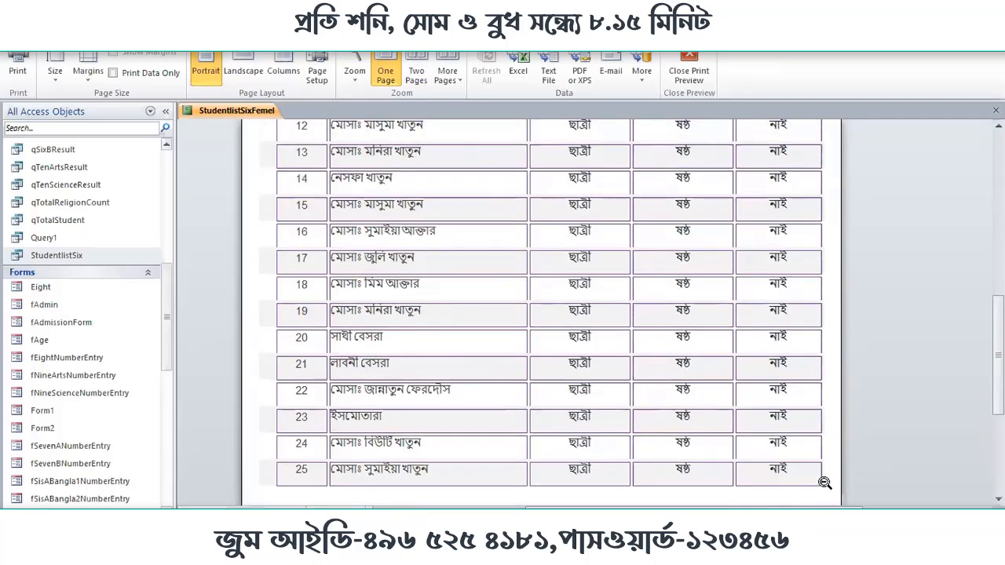
scroll(824, 484, "down", 3)
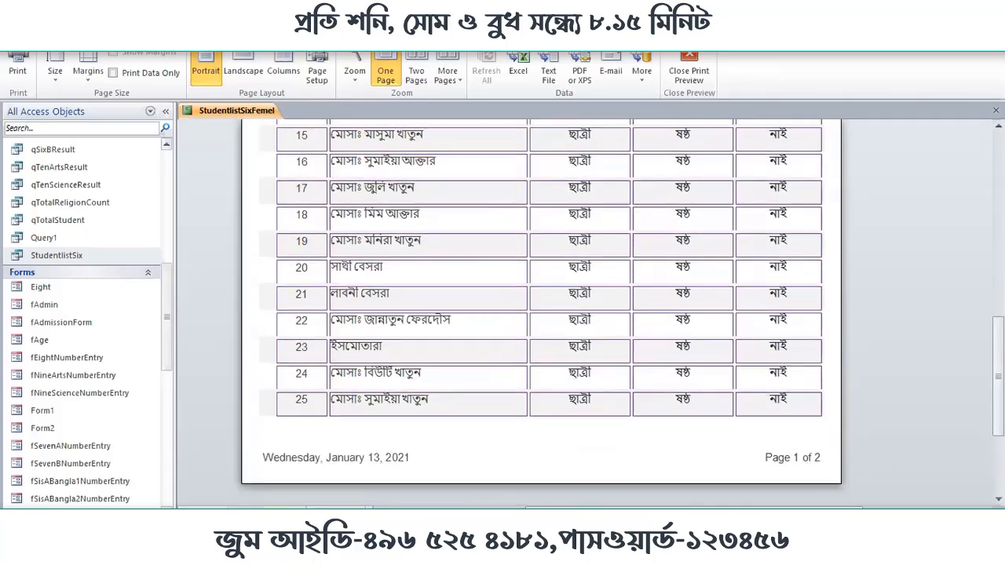
Examine page 2 of the report preview, including its repeated column headings, last rows and whole-page layout.
scroll(418, 423, "down", 5)
scroll(426, 403, "up", 10)
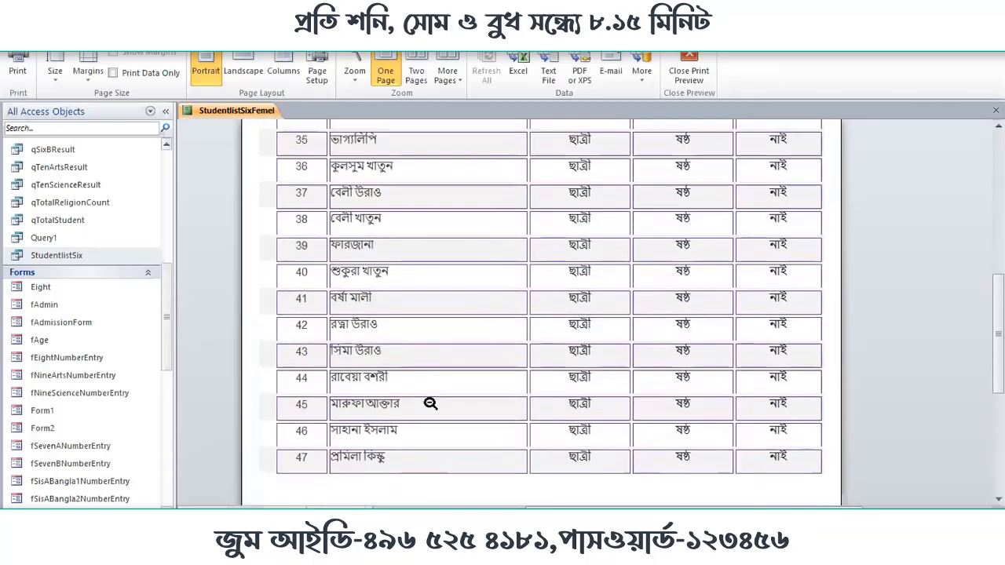
scroll(432, 399, "up", 10)
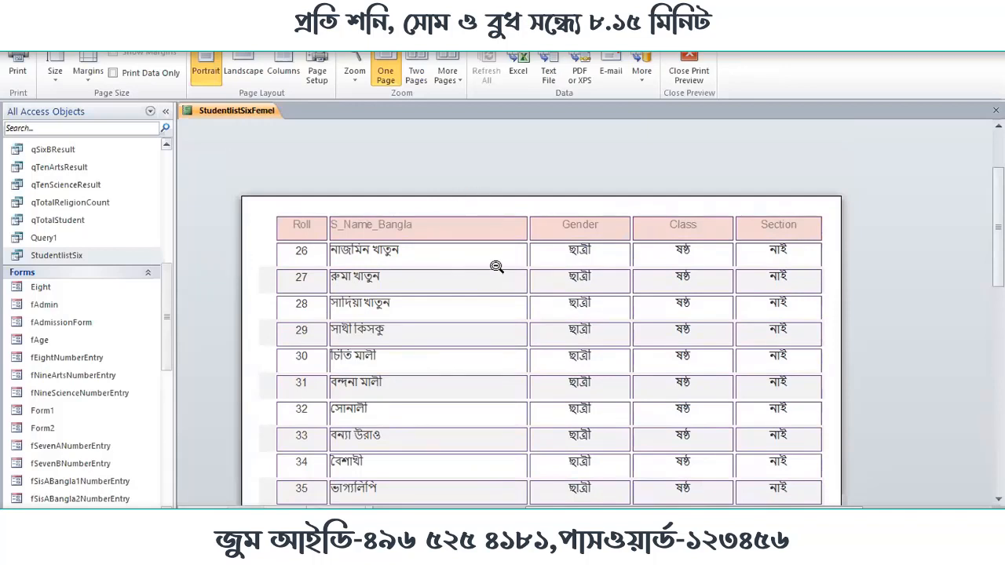
scroll(496, 267, "down", 1)
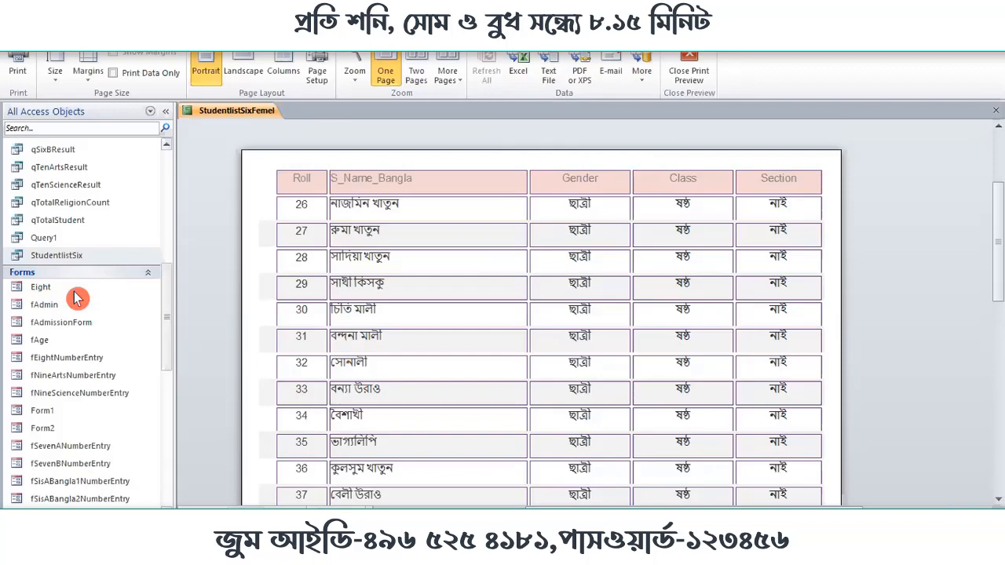
left_click(789, 212)
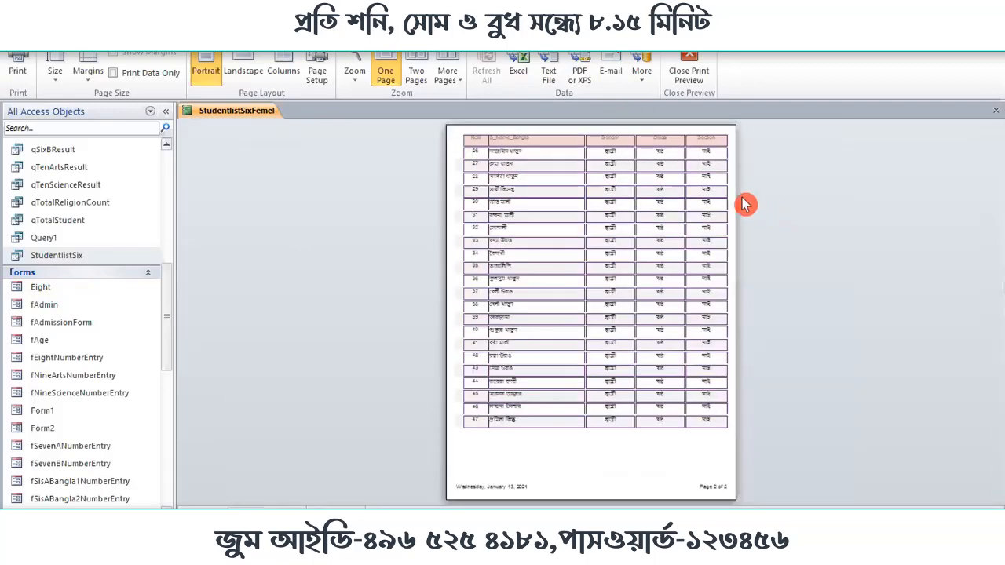
left_click(705, 202)
scroll(702, 251, "up", 3)
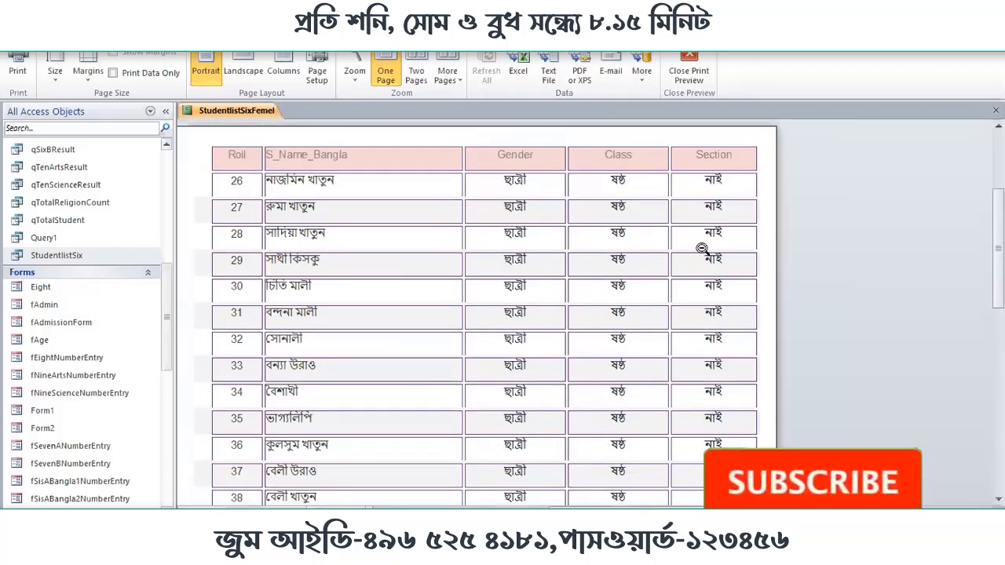
scroll(702, 248, "up", 1)
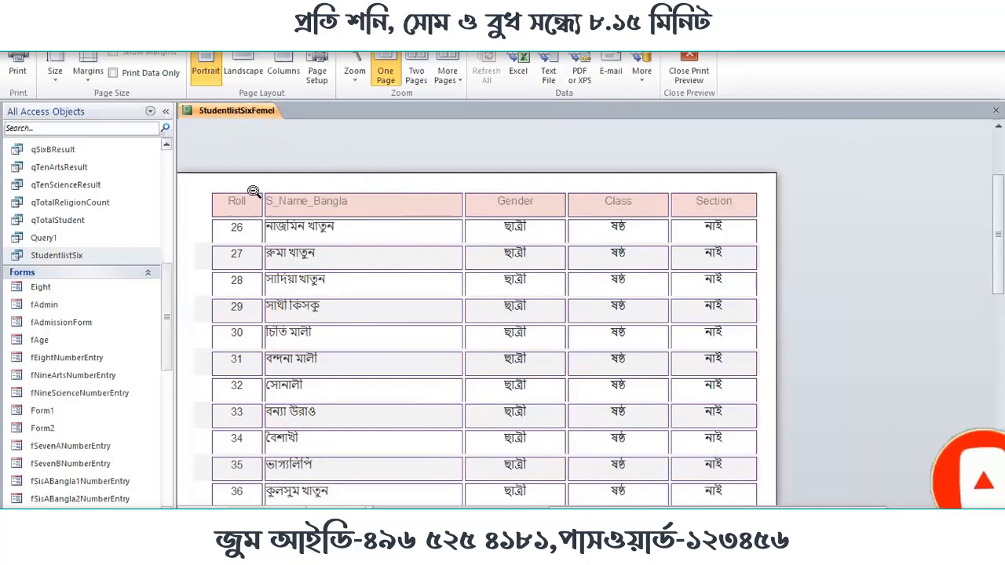
Switch the report to Design View and delete the StudentlistSixFemel title label from the Report Header.
right_click(243, 112)
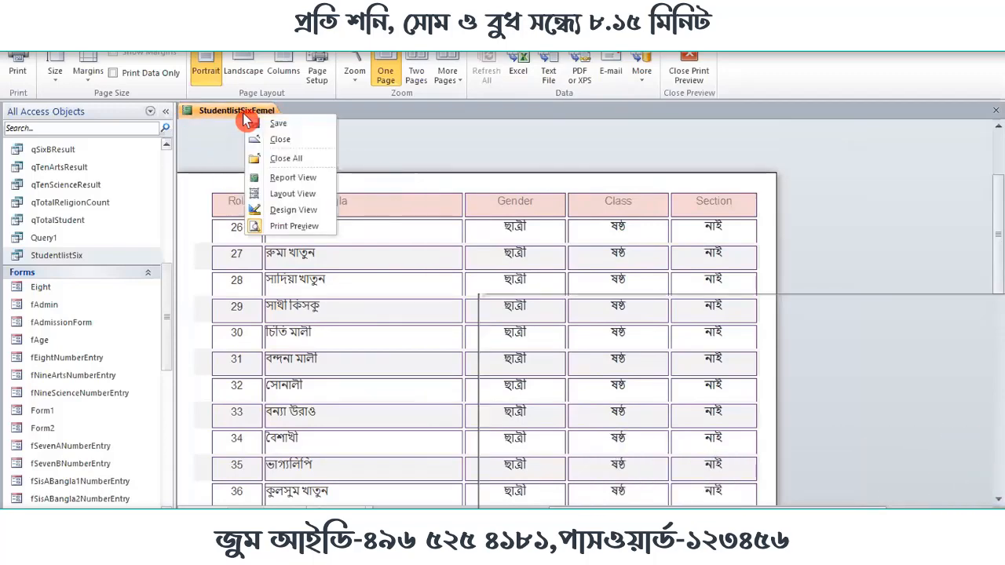
left_click(275, 212)
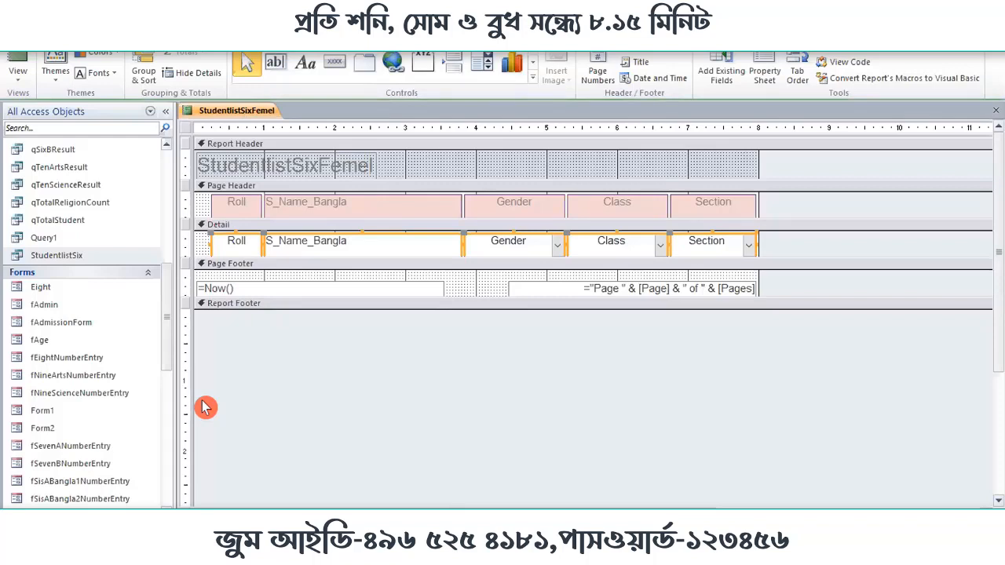
left_click(255, 169)
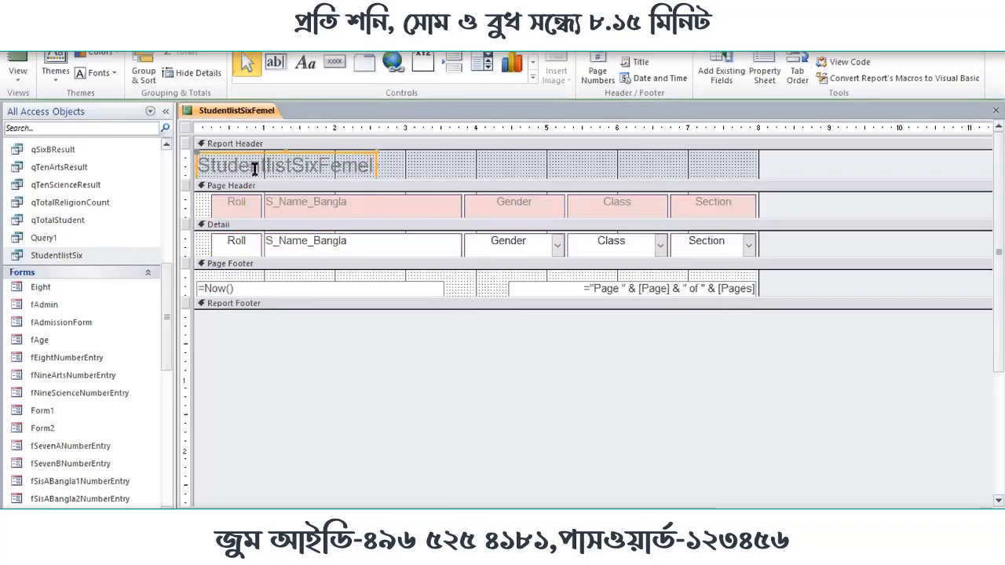
right_click(259, 179)
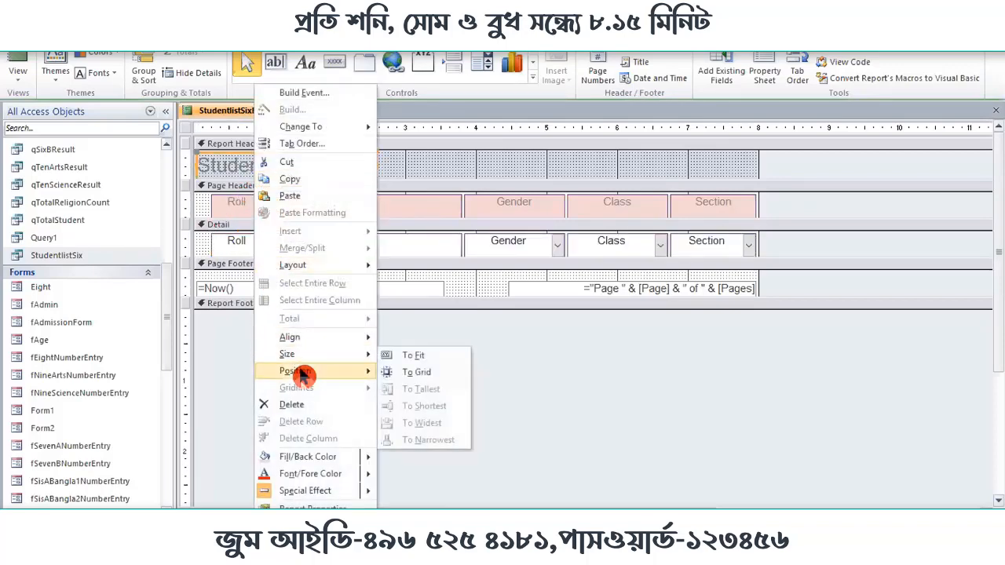
left_click(291, 406)
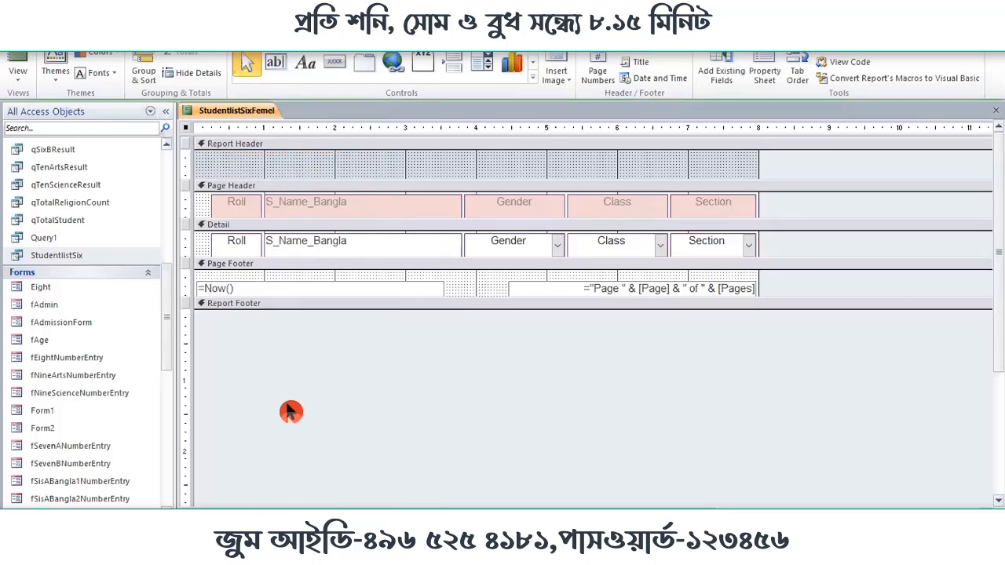
Add a label about 6 inches wide in the Report Header, between the 1 and 7 inch marks, containing the text "k".
left_click(299, 71)
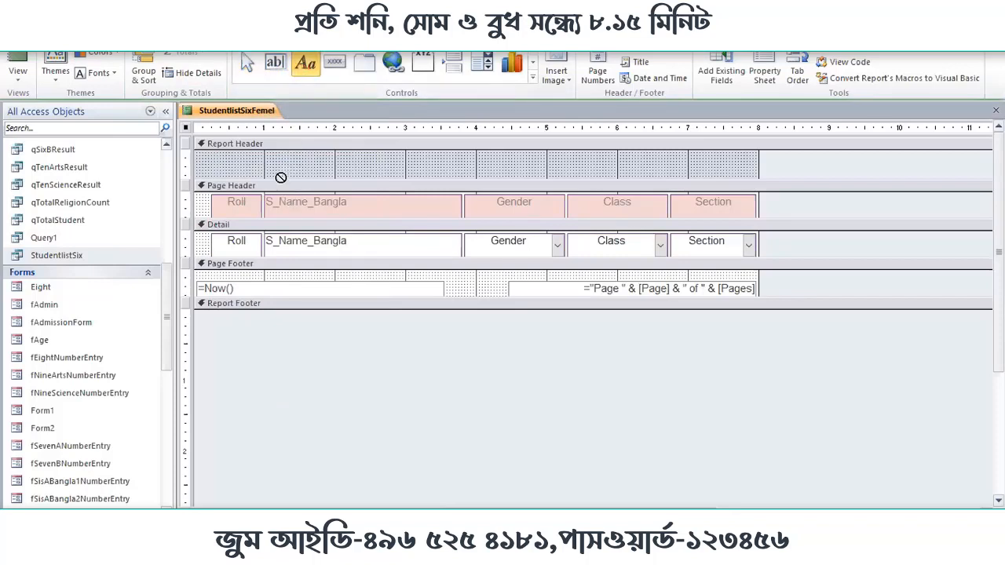
left_click_drag(266, 152, 687, 179)
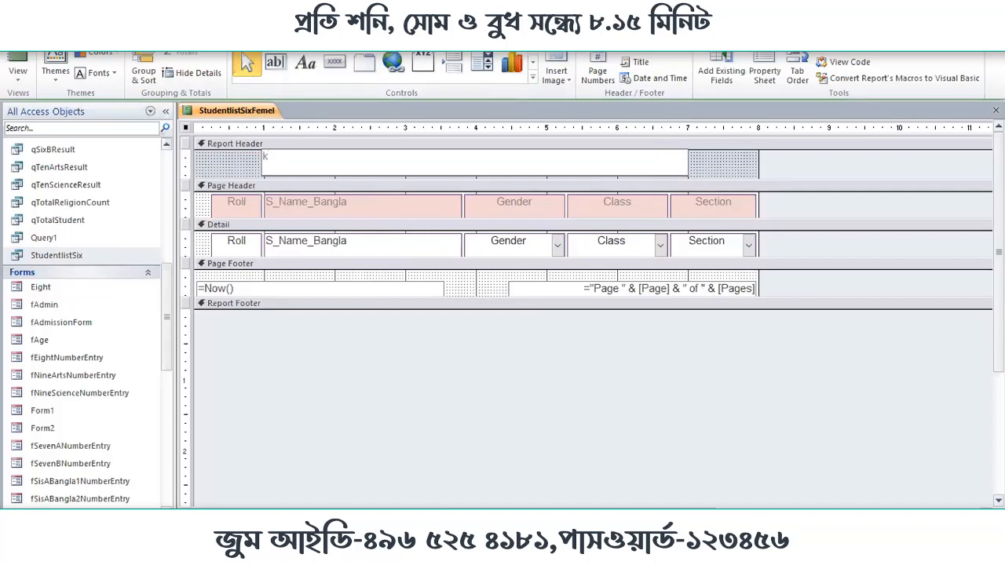
left_click(738, 173)
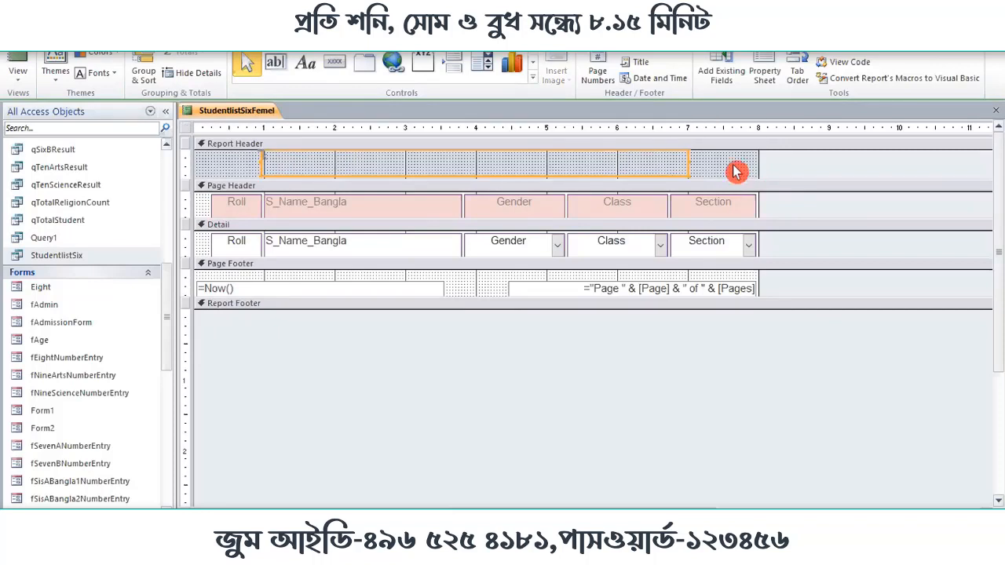
left_click(668, 172)
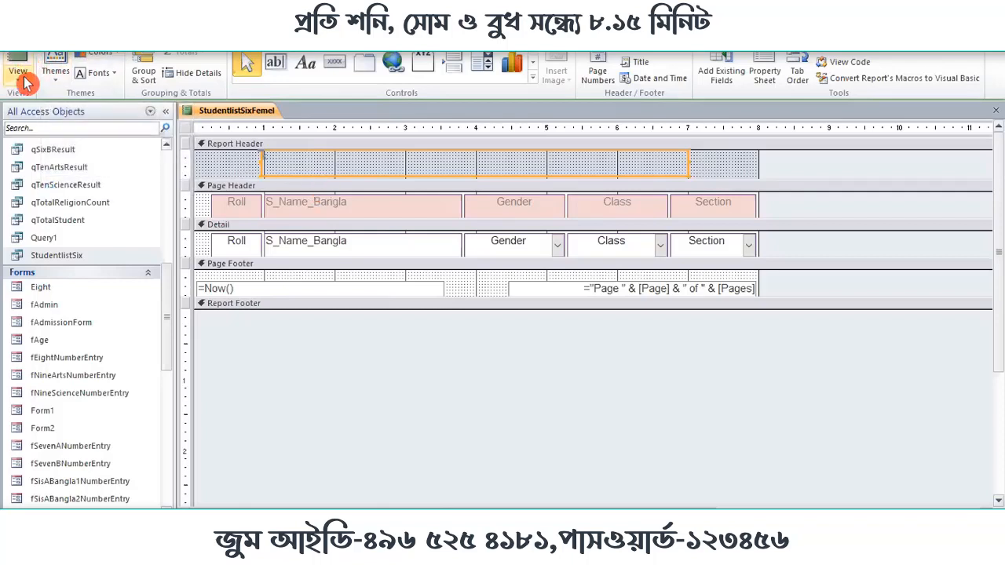
Set the Report Header label's font to Shorif Shishir ANSI V2.
left_click(62, 30)
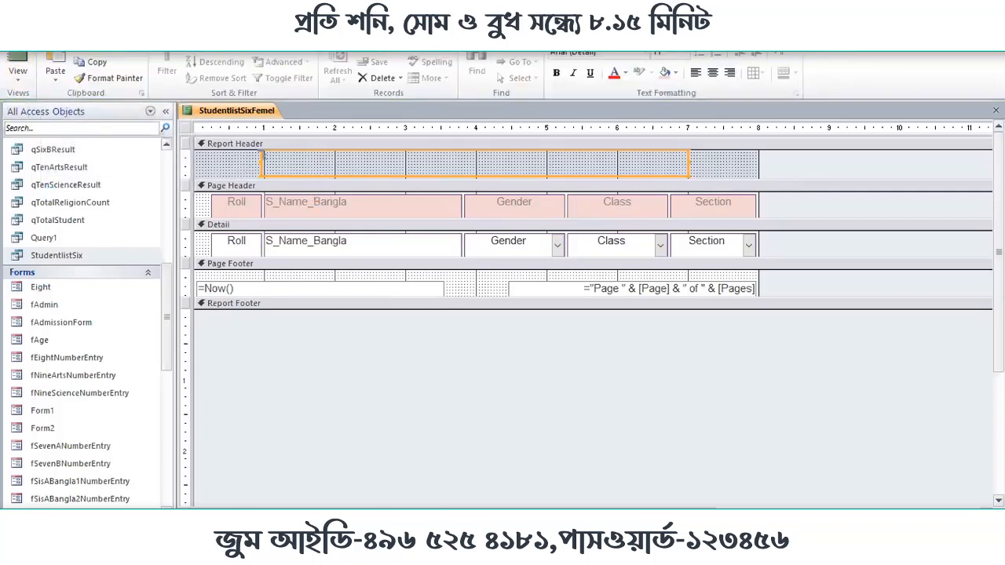
left_click(643, 58)
scroll(689, 290, "down", 10)
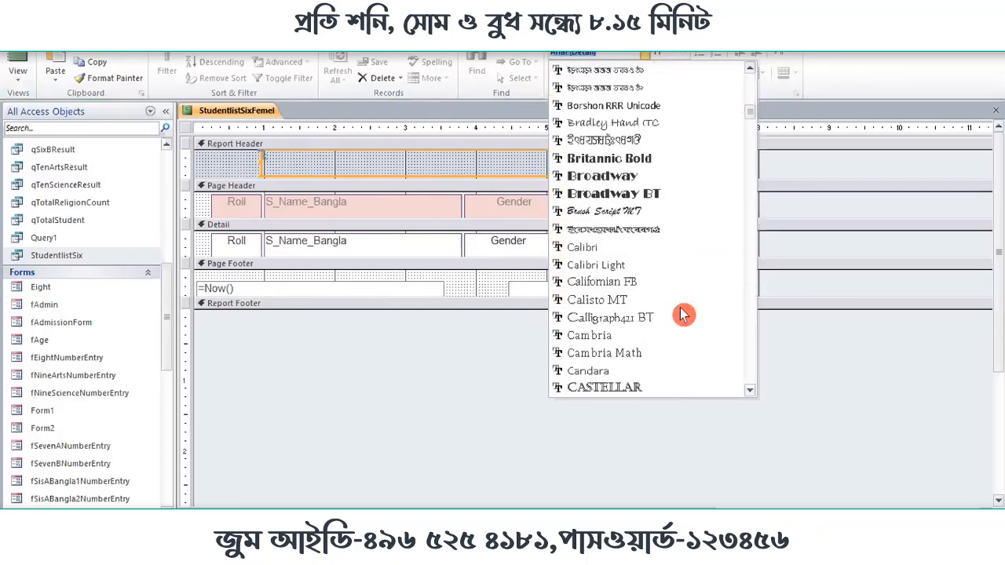
scroll(683, 315, "down", 20)
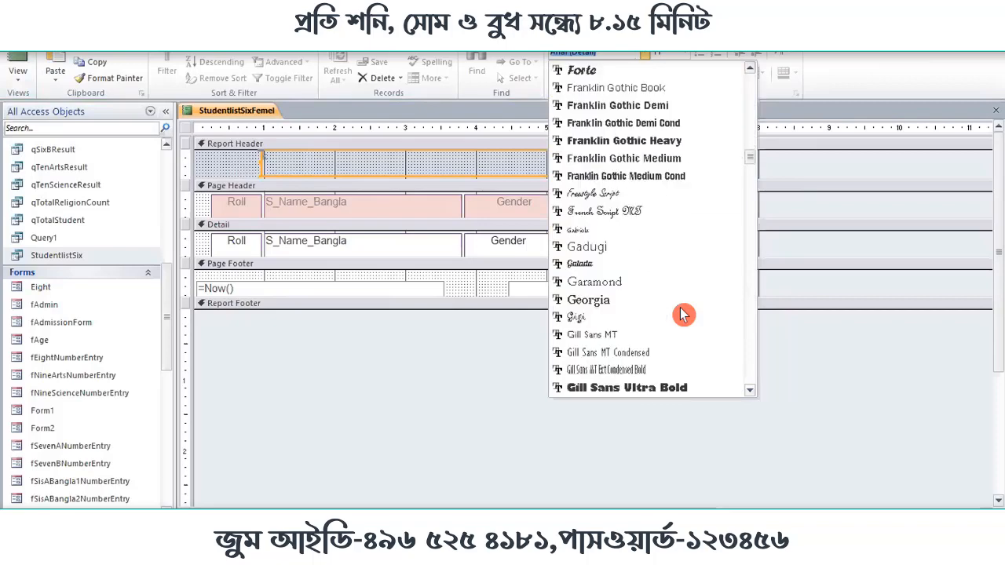
scroll(683, 314, "down", 20)
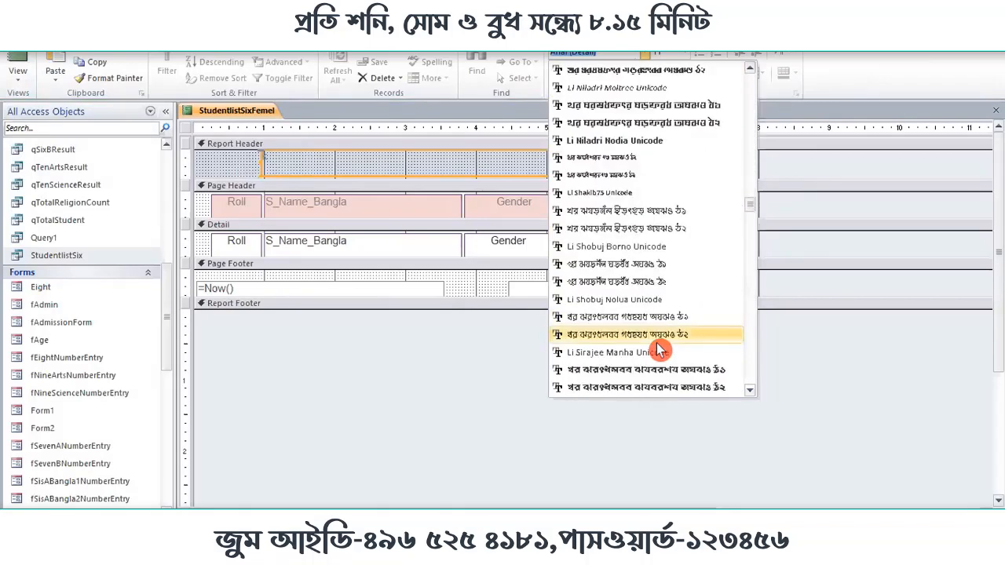
scroll(657, 351, "down", 20)
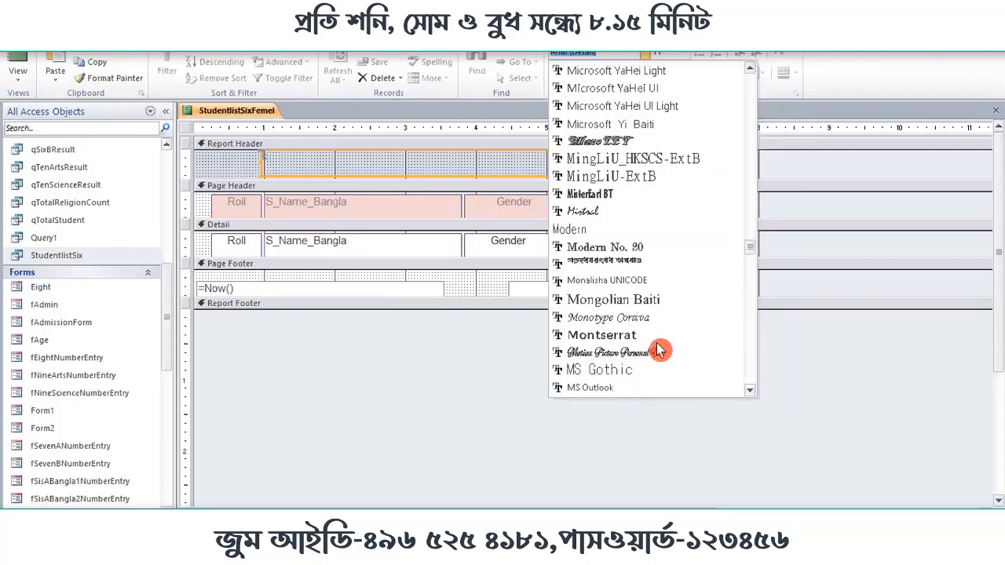
scroll(658, 351, "down", 20)
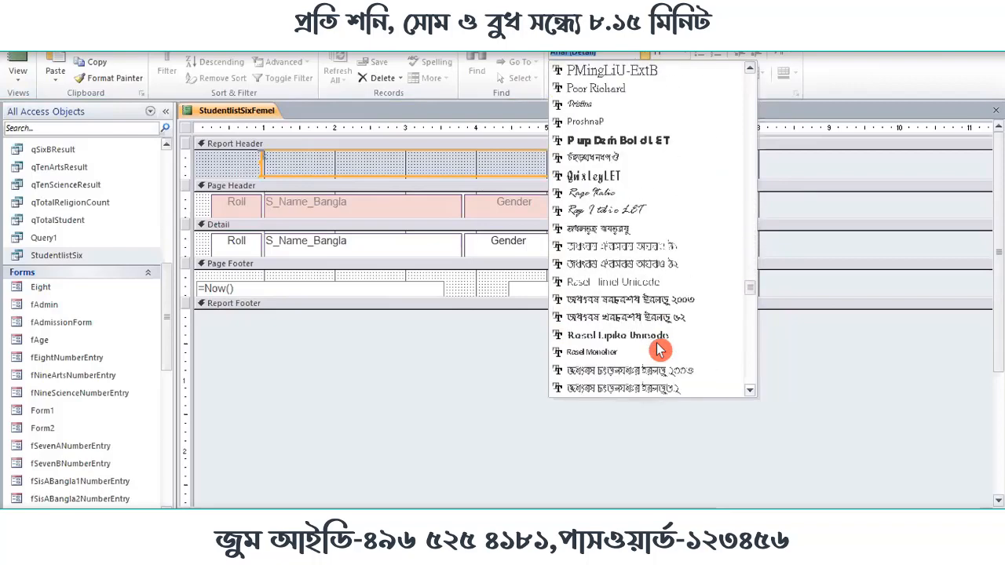
scroll(658, 351, "down", 20)
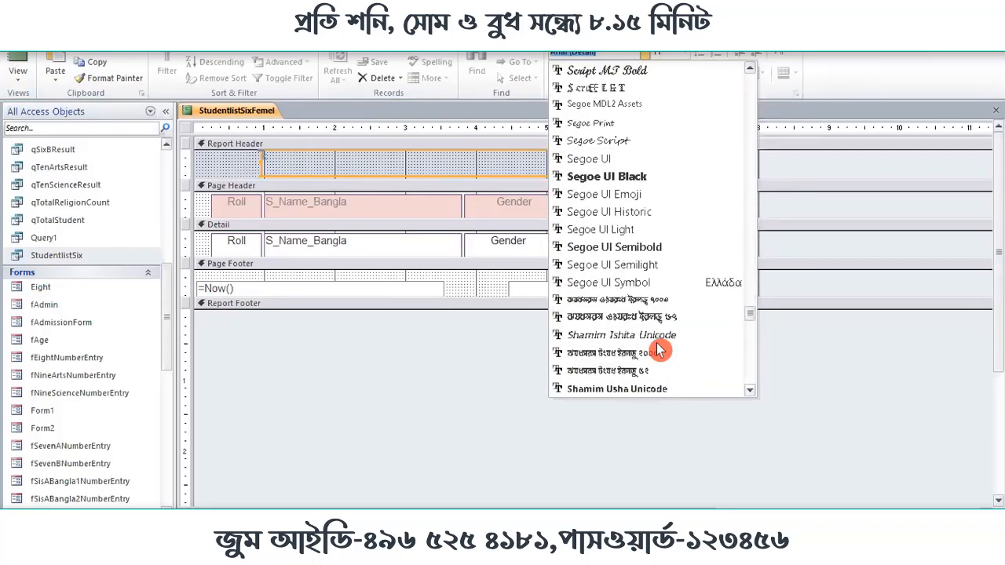
scroll(658, 350, "down", 5)
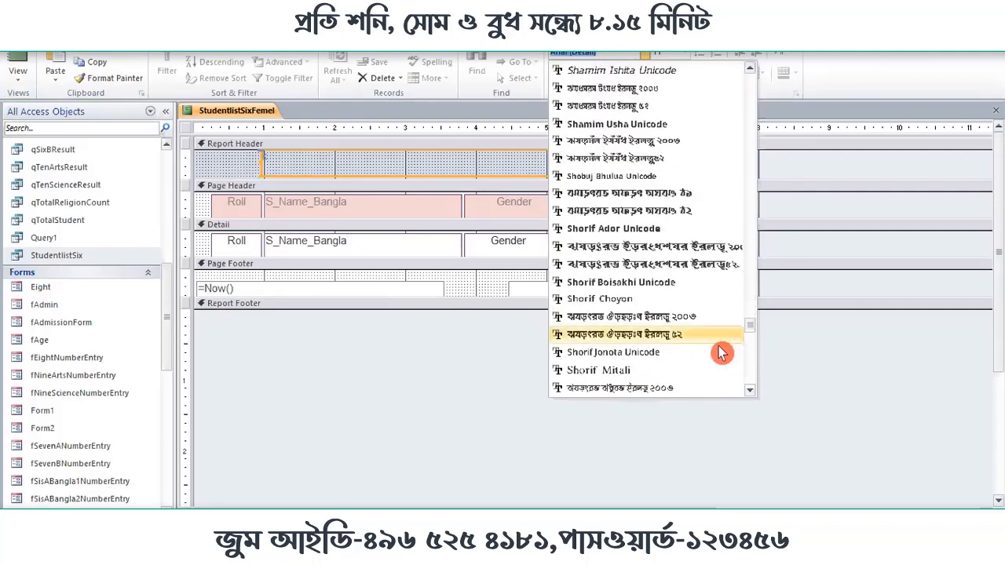
scroll(695, 359, "down", 3)
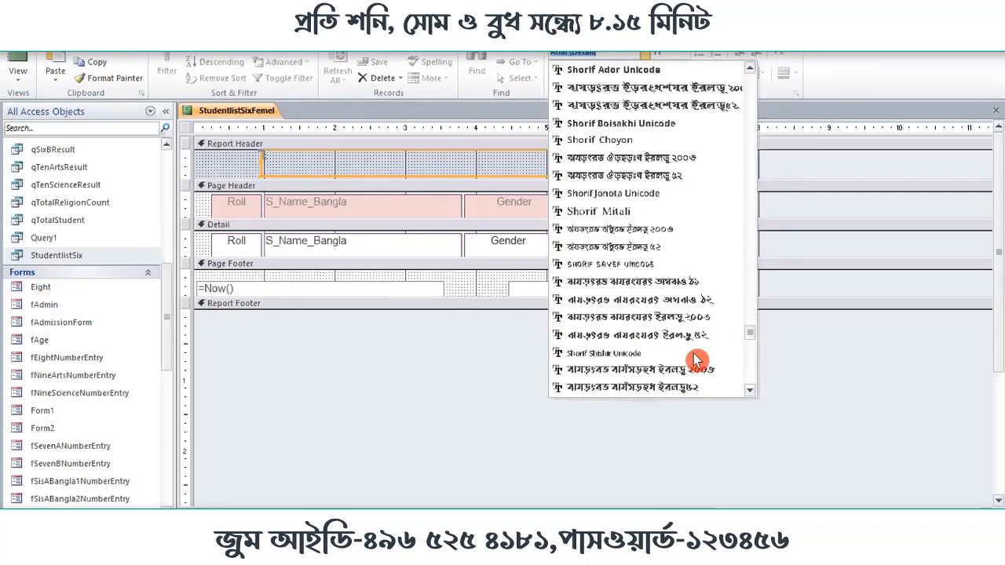
scroll(701, 359, "down", 2)
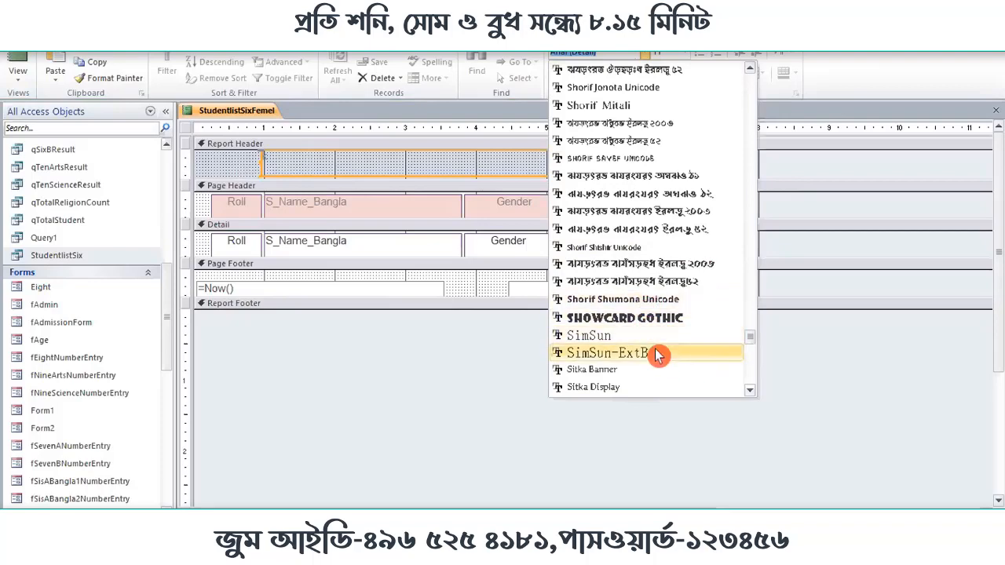
scroll(655, 349, "down", 3)
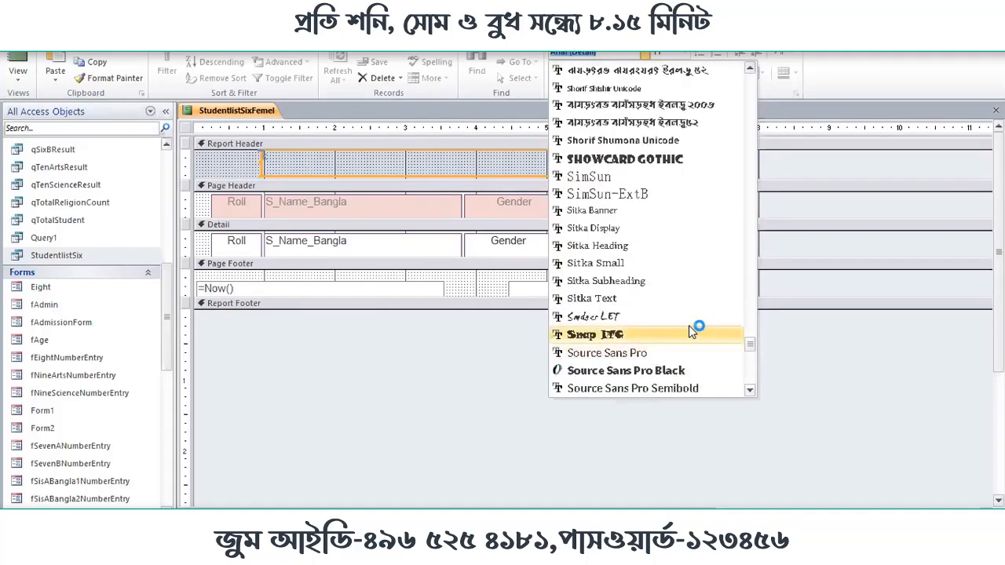
scroll(695, 329, "down", 2)
scroll(690, 331, "up", 2)
scroll(691, 331, "down", 8)
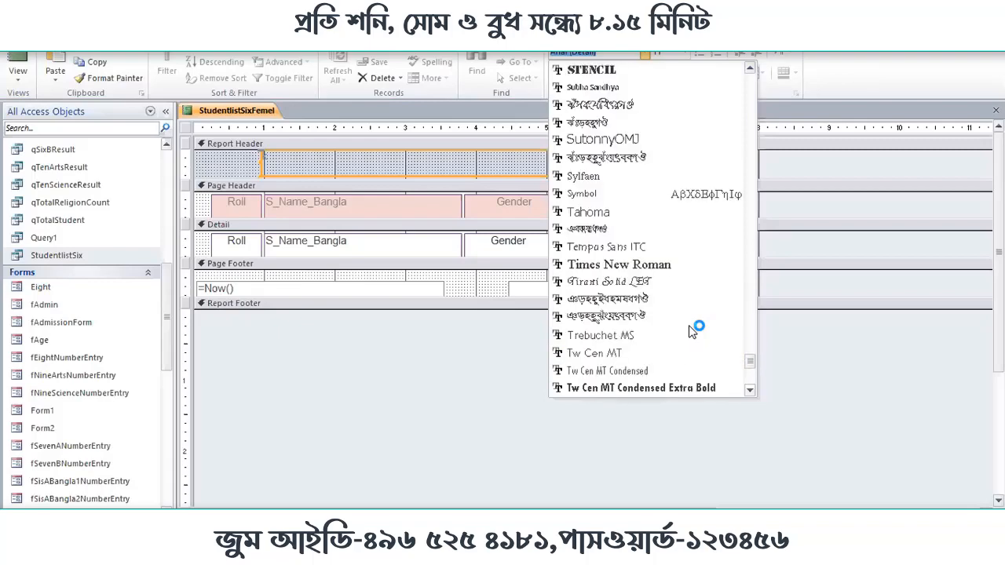
scroll(691, 331, "up", 10)
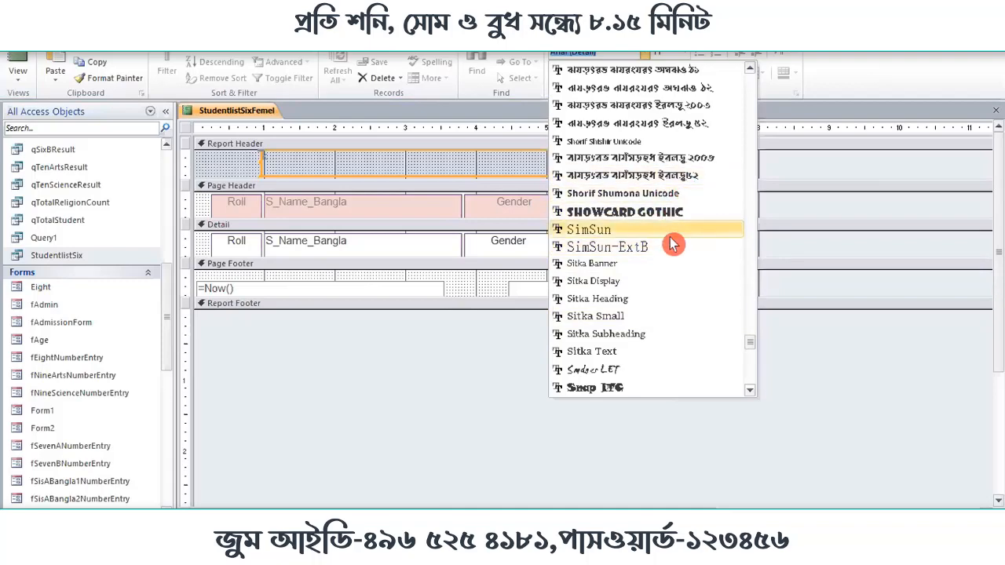
scroll(675, 242, "up", 3)
scroll(651, 283, "up", 1)
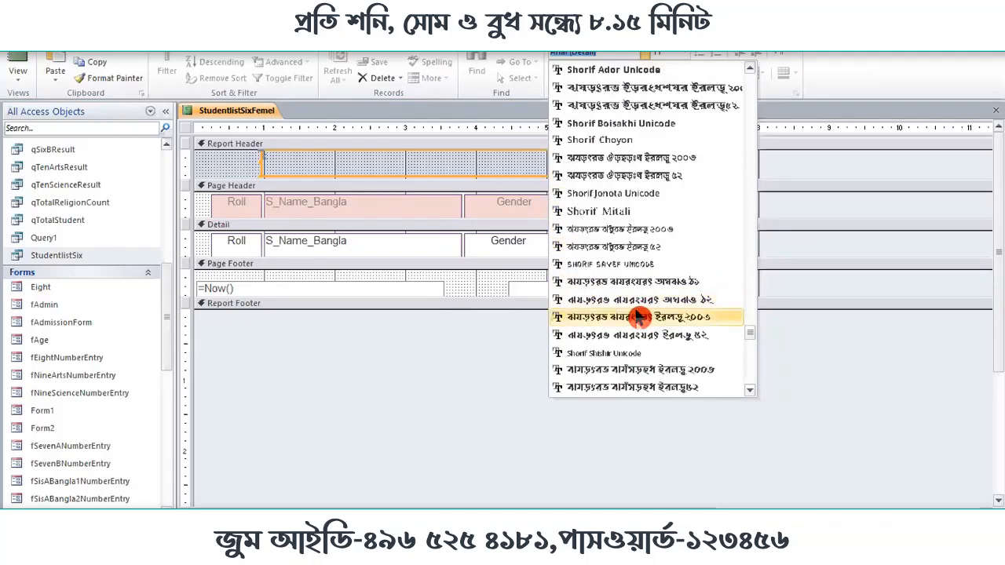
left_click(637, 304)
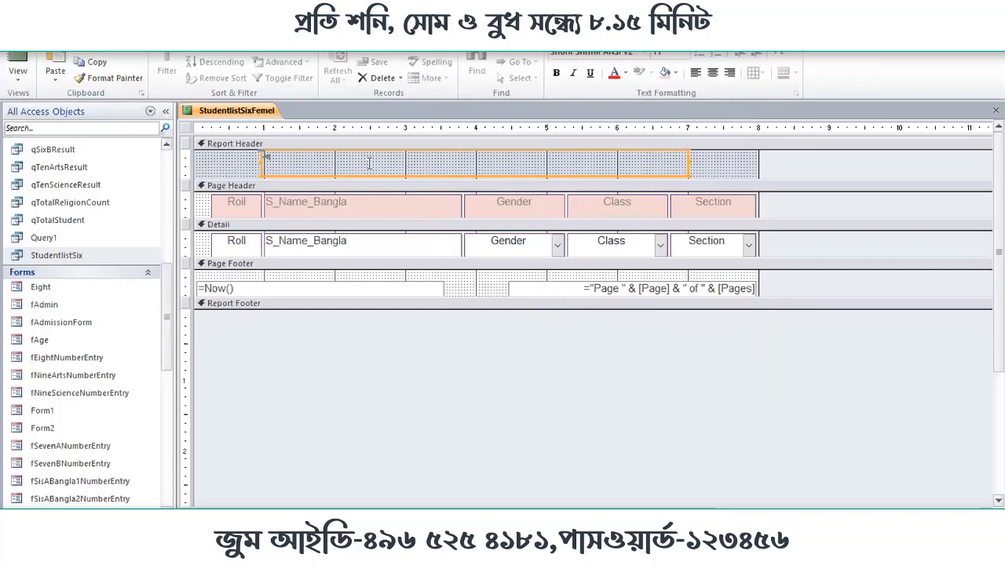
Enter শিবপুর উচ্চ বিদ্যালয় as the text of the Report Header label.
left_click(369, 163)
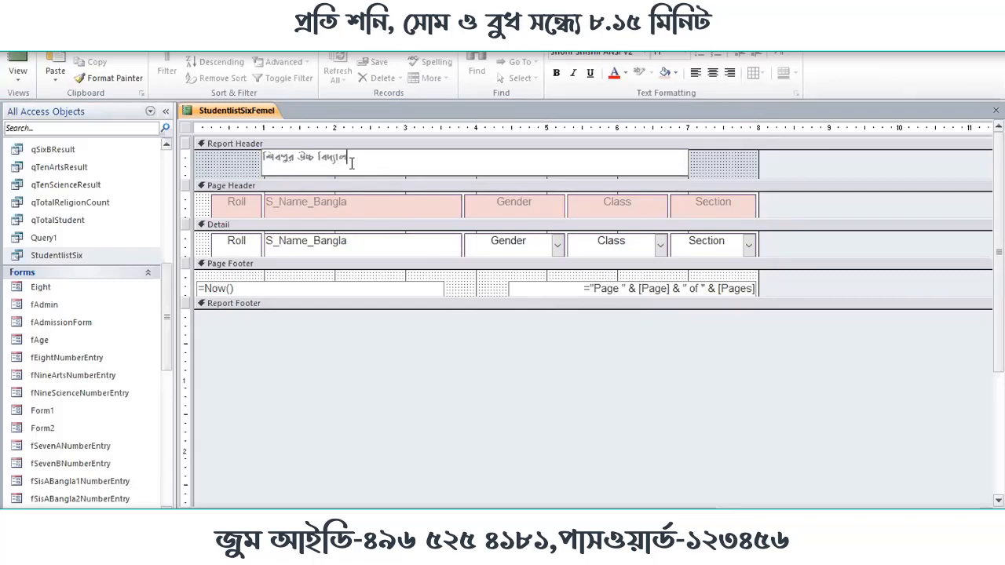
left_click(234, 178)
left_click(283, 170)
left_click(523, 153)
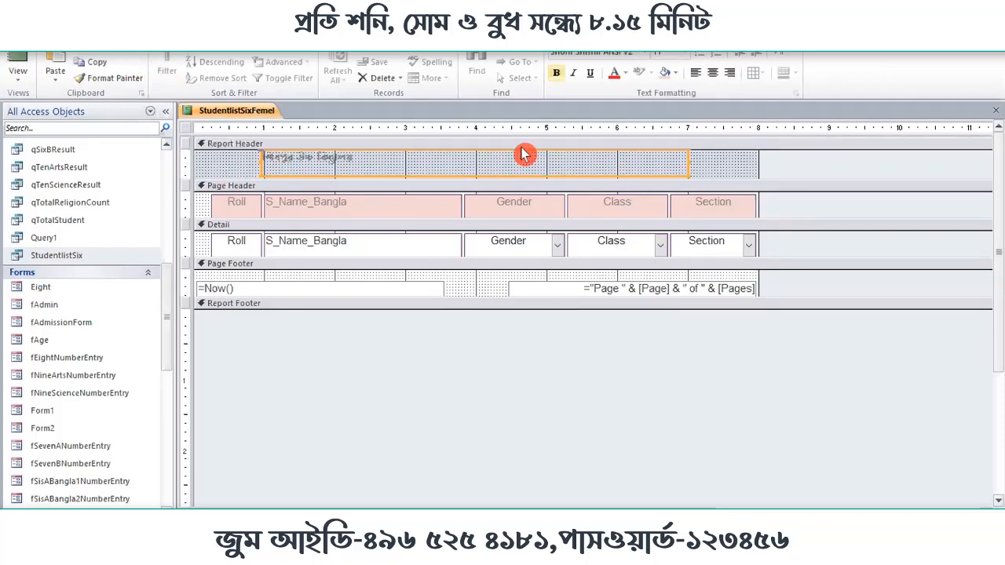
Format the school name label with font size 22, red font color and centered alignment.
left_click(679, 52)
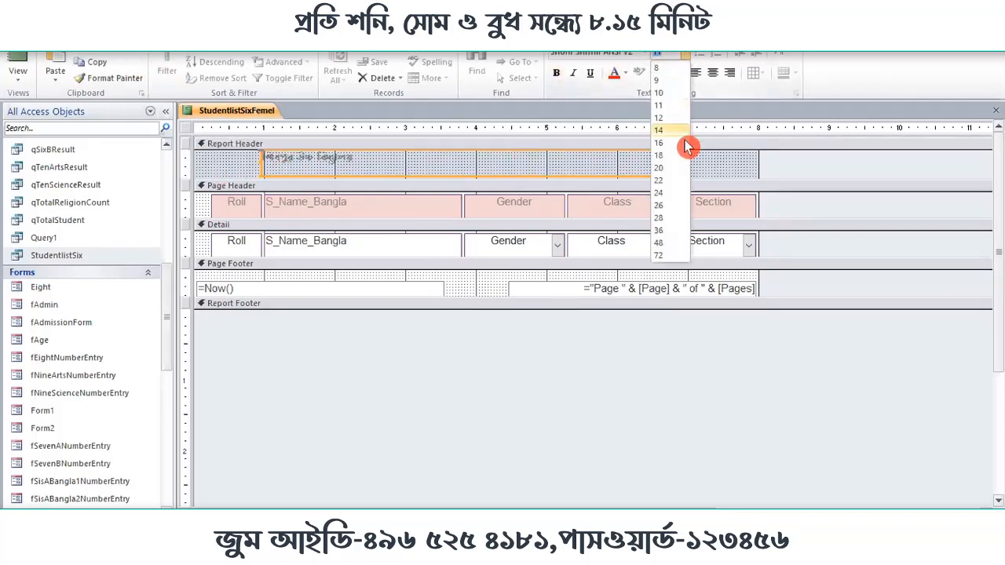
left_click(672, 184)
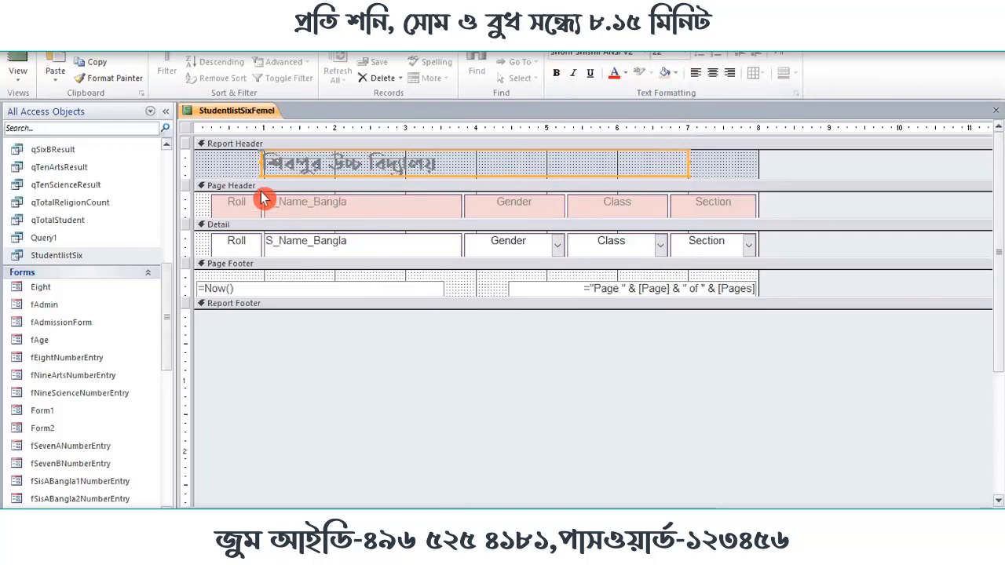
right_click(294, 170)
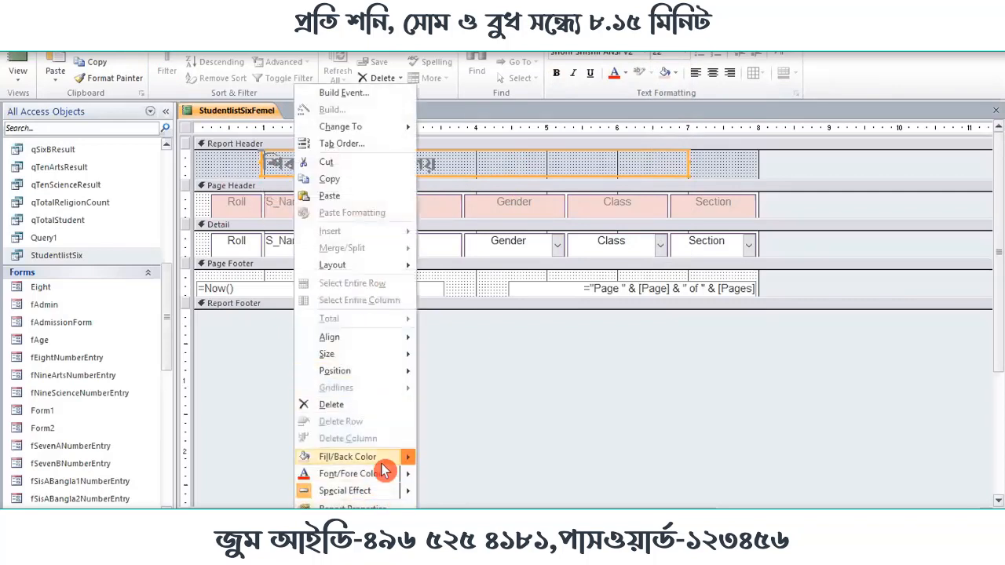
mouse_move(383, 473)
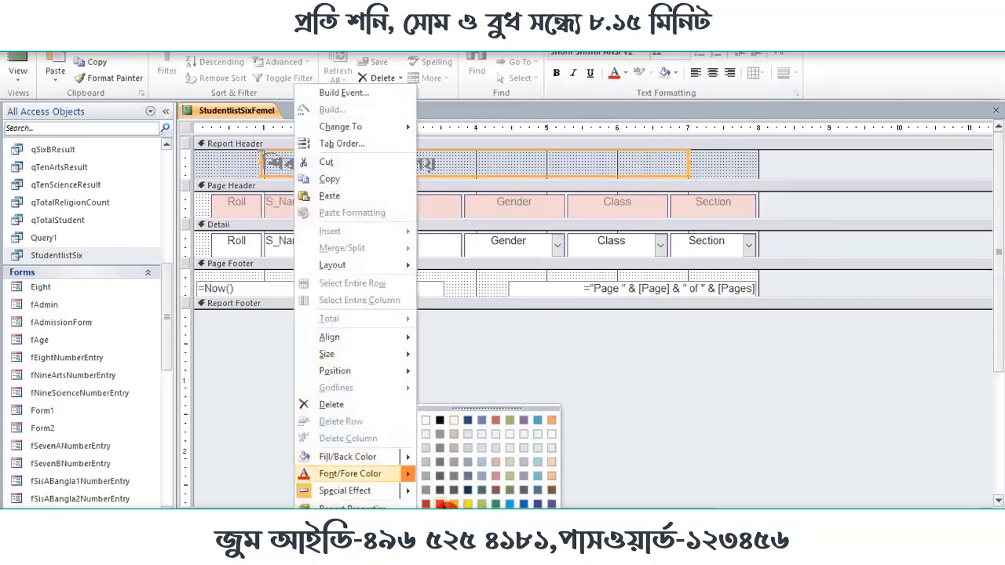
left_click(442, 504)
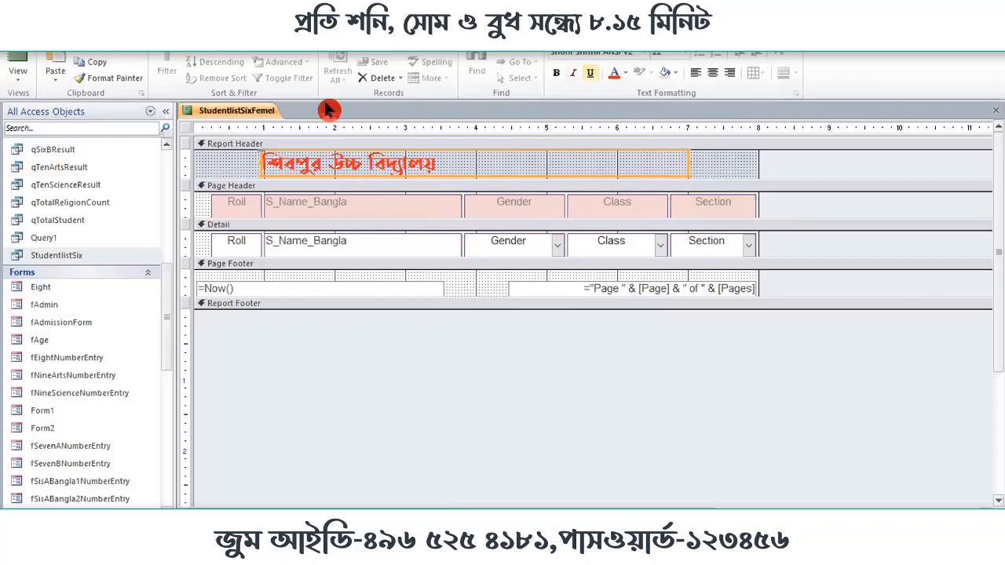
Check the formatted school name heading in Report View, and return the report to Design View.
left_click(17, 56)
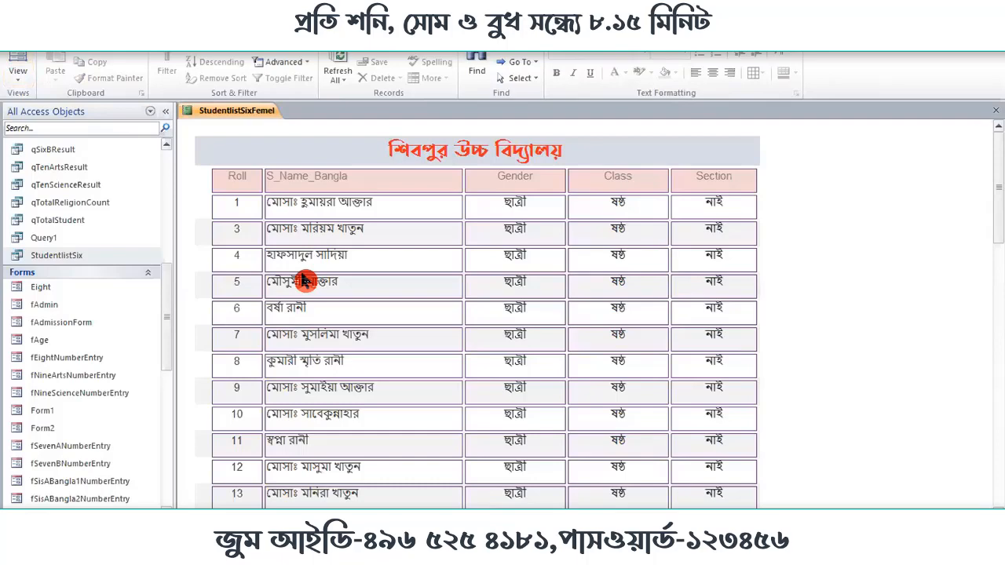
right_click(340, 139)
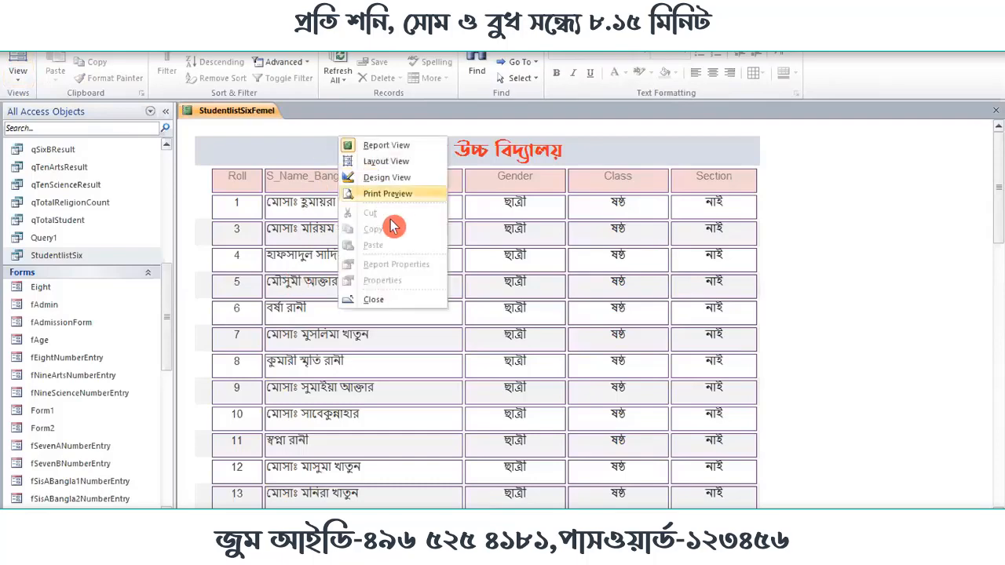
left_click(396, 177)
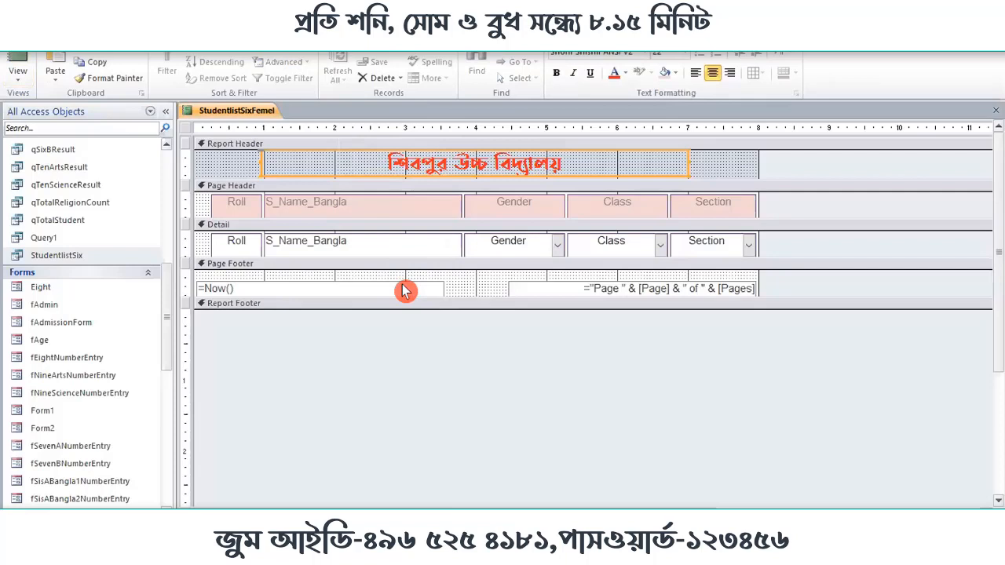
Extend the Report Header to about 0.65 inch high and the school name label to about 0.5 inch high.
left_click(226, 174)
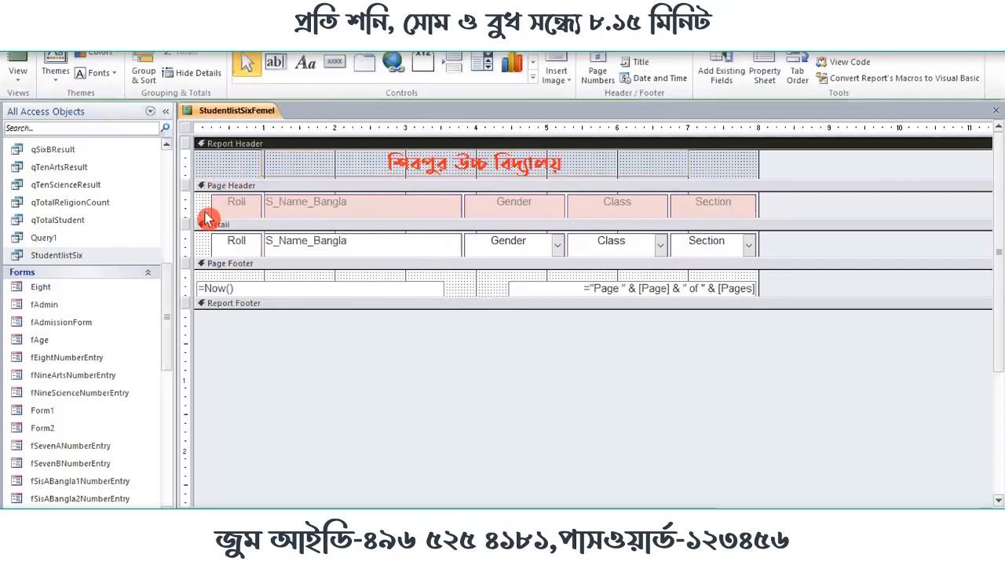
left_click_drag(206, 212, 253, 204)
left_click(362, 168)
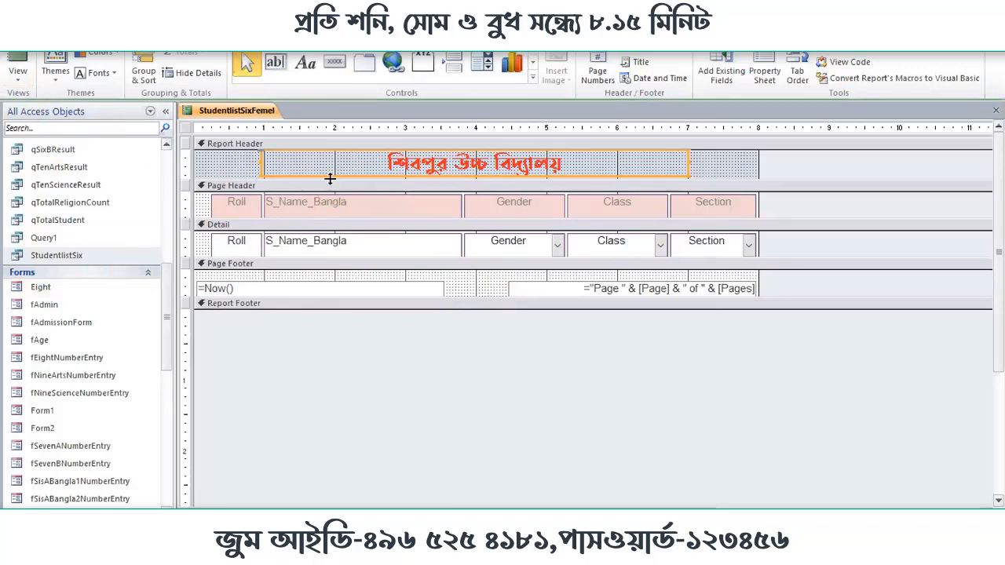
left_click_drag(330, 179, 332, 197)
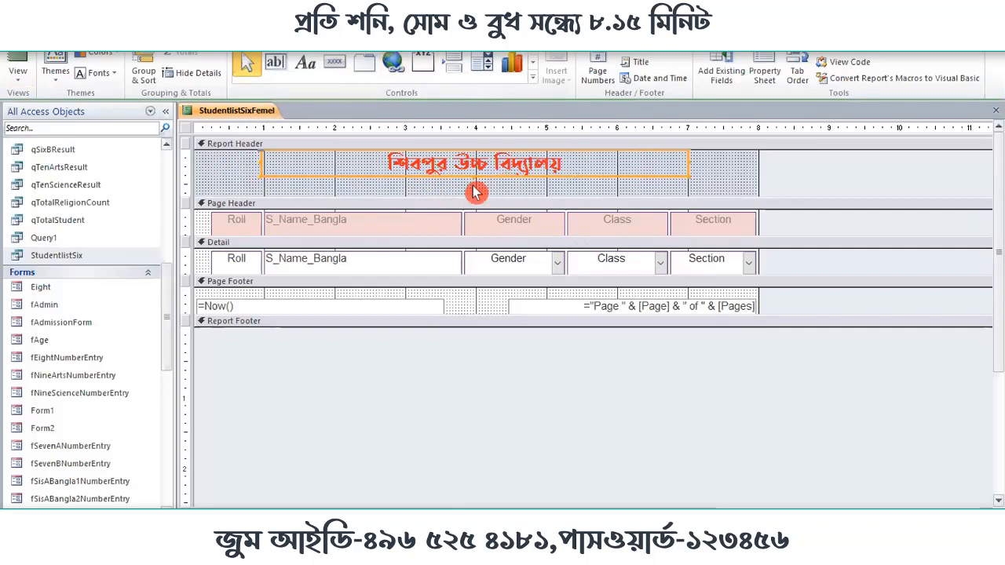
left_click_drag(476, 177, 476, 186)
Set the school name label's font to SutonnyMJ.
left_click(59, 23)
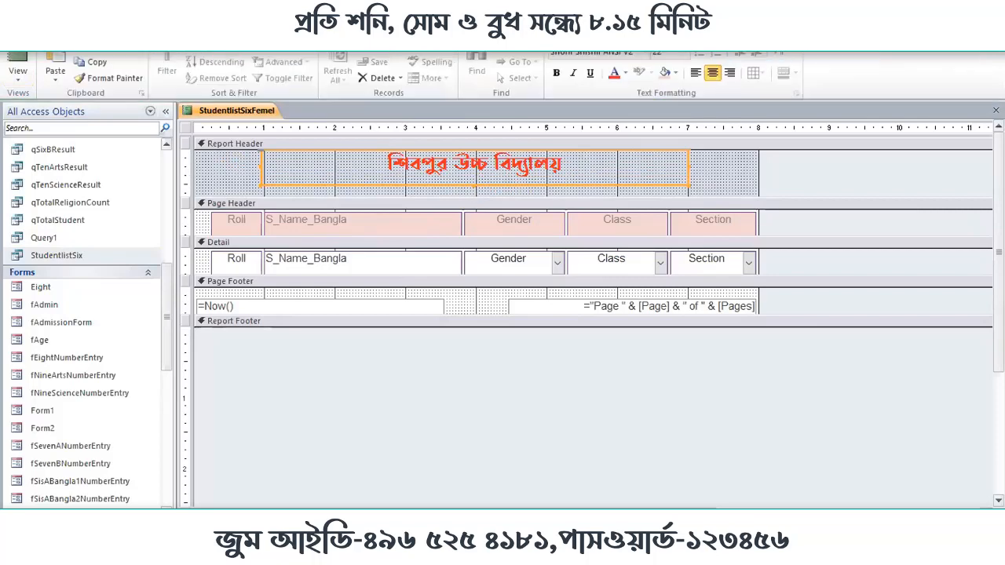
left_click(644, 53)
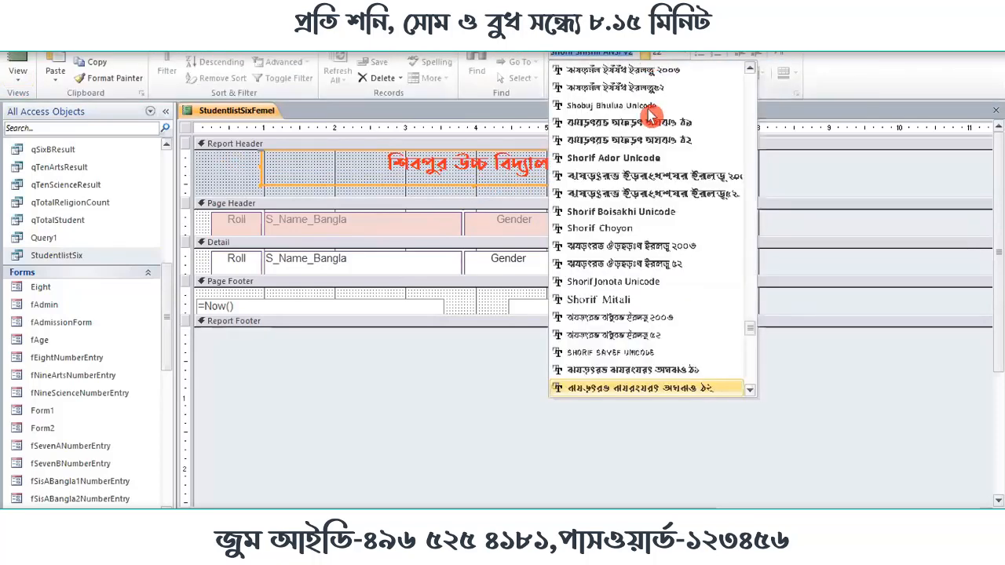
scroll(636, 330, "down", 8)
scroll(632, 353, "down", 4)
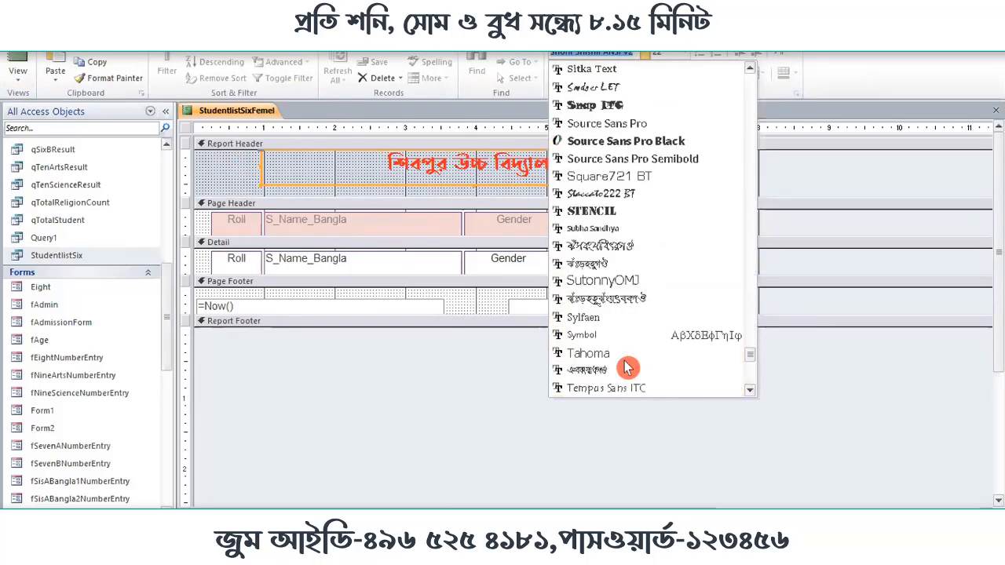
scroll(634, 356, "down", 1)
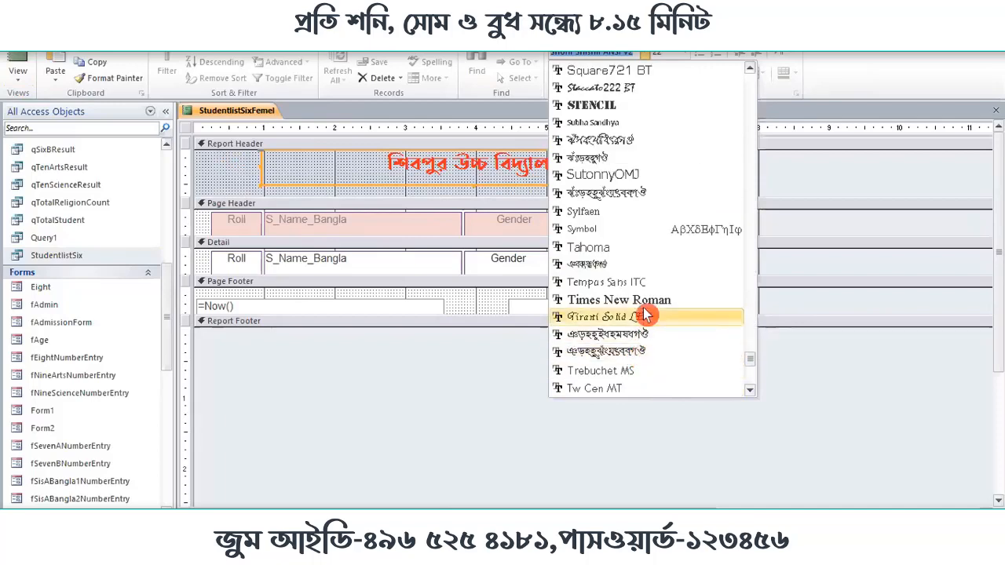
left_click(590, 159)
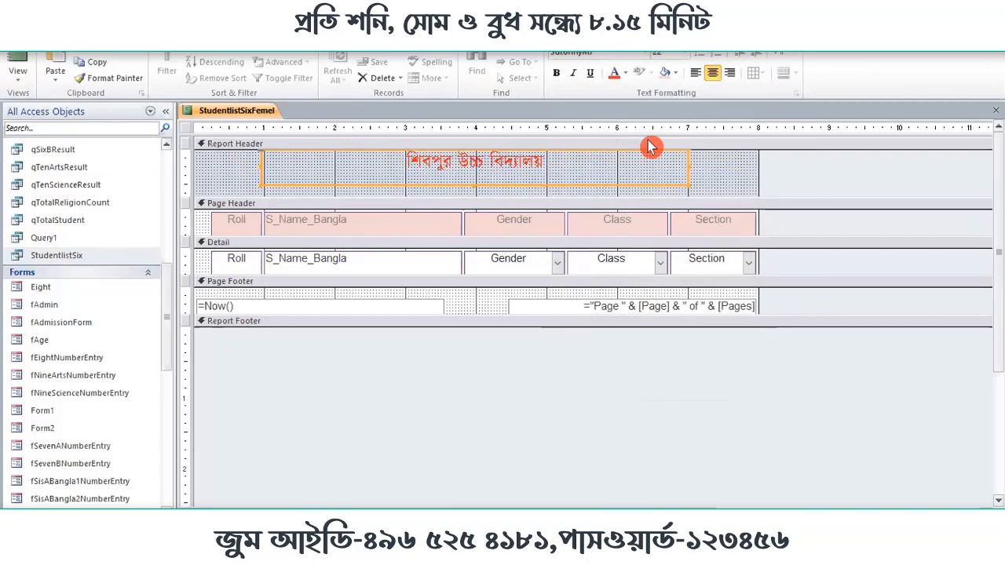
Increase the school name label's font size to 36 and make it bold.
left_click(683, 53)
left_click(659, 230)
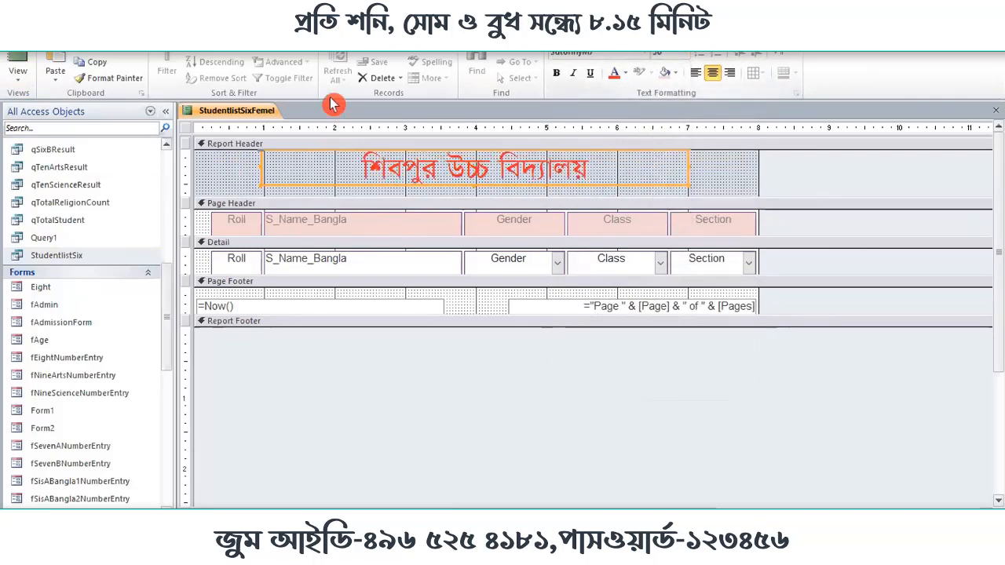
key("ctrl+b")
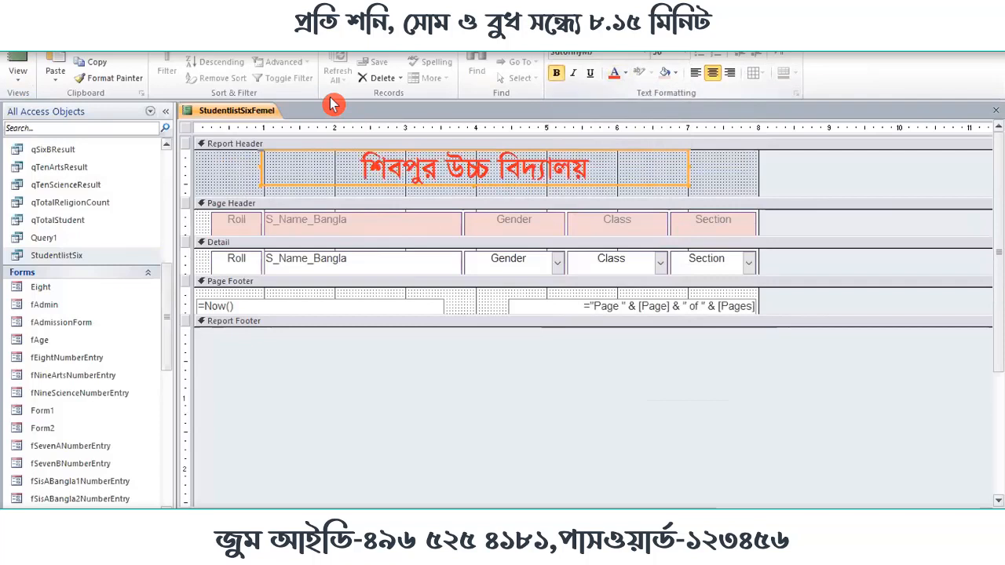
Try italics on the school name label, and check the upright heading in Report View before returning to Design View.
key("ctrl+i")
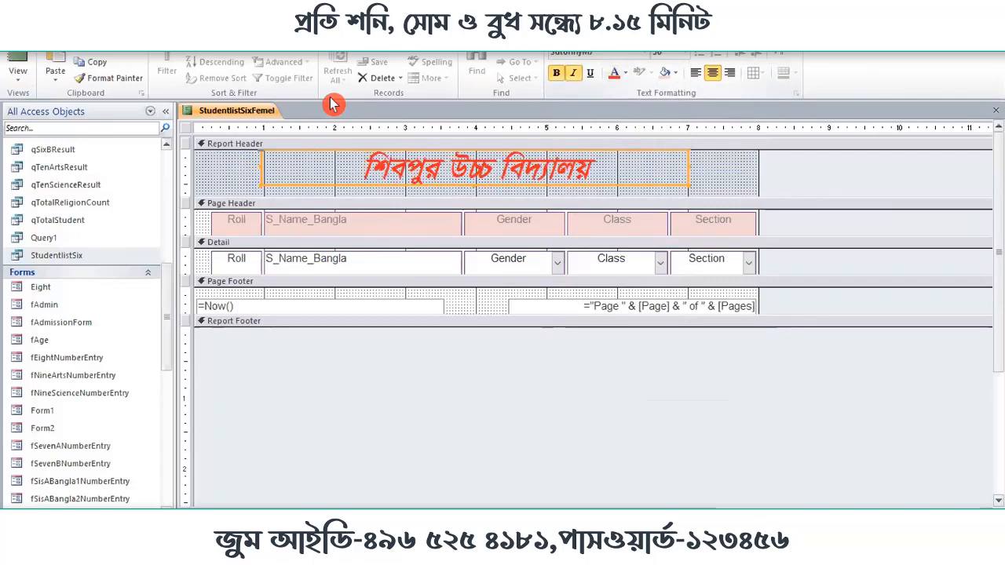
key("ctrl+i")
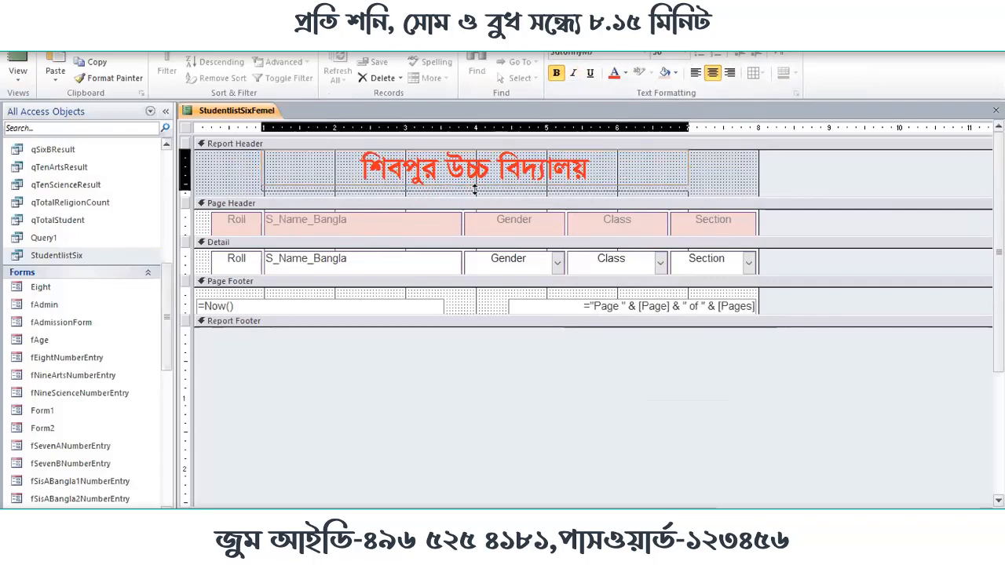
left_click(16, 60)
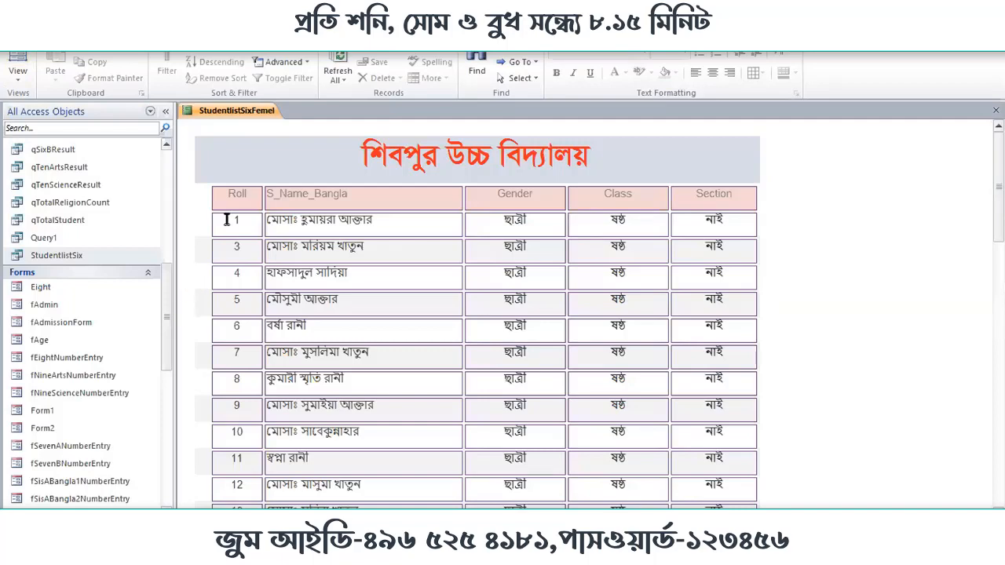
right_click(289, 148)
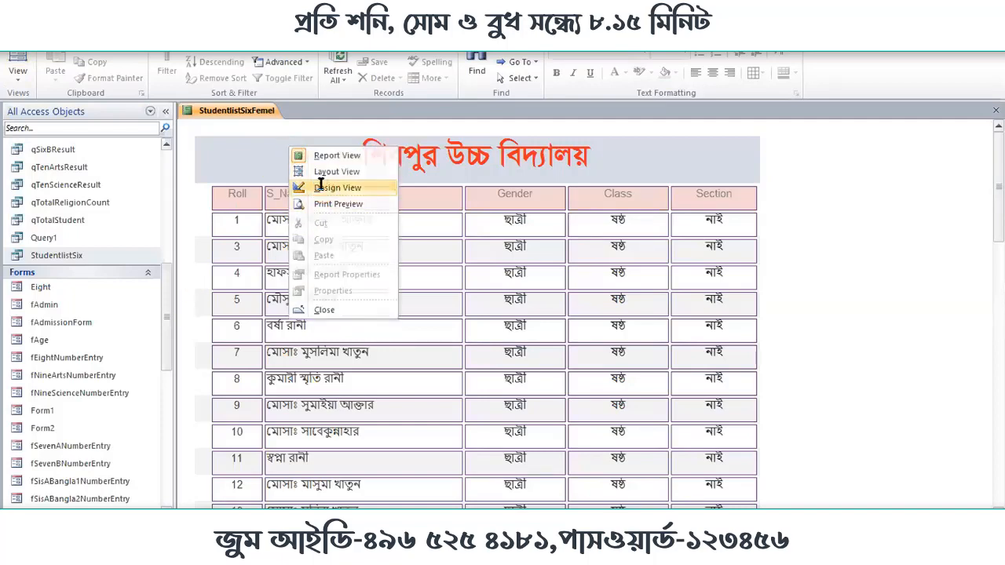
left_click(321, 187)
left_click(270, 222)
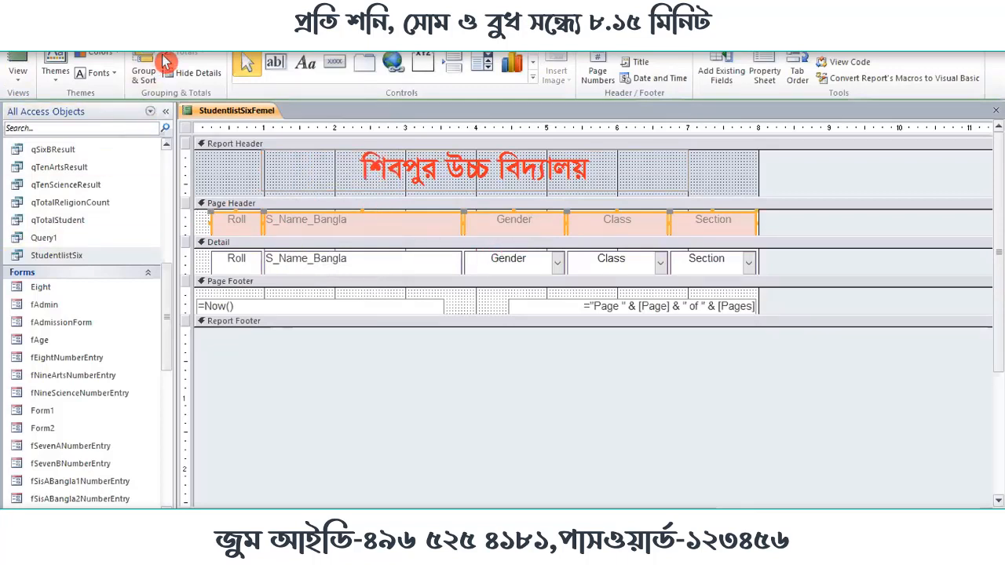
left_click(62, 39)
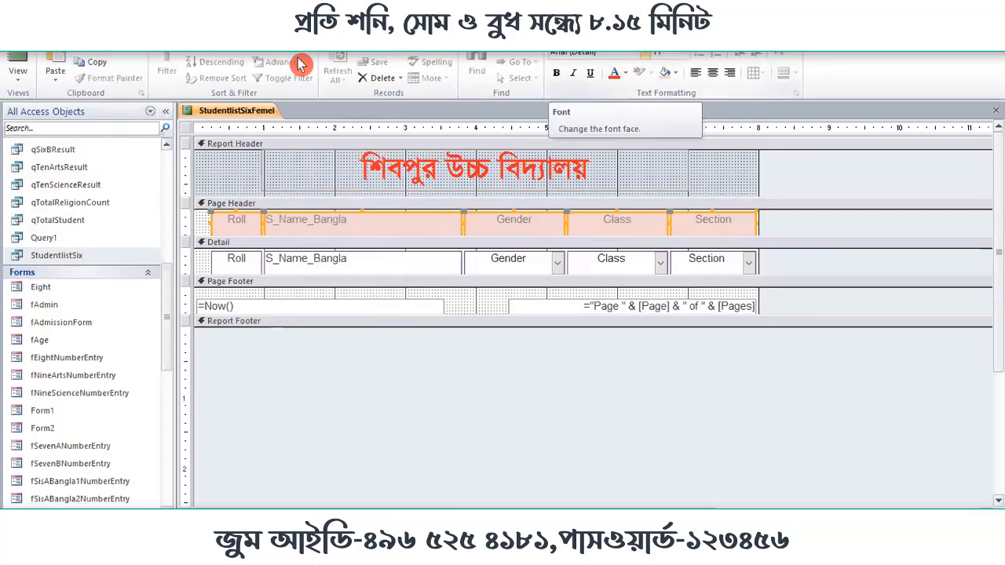
left_click(643, 53)
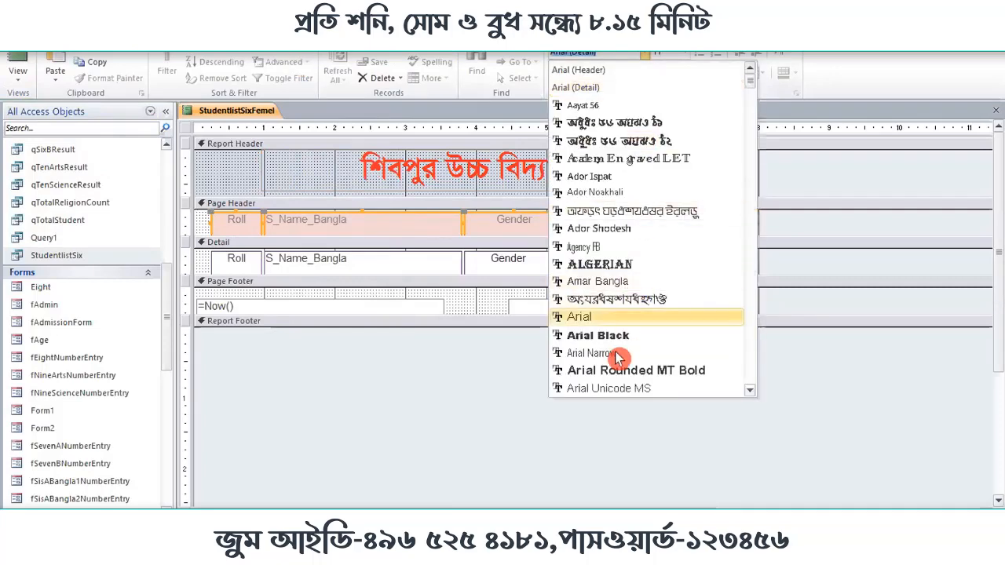
left_click(234, 192)
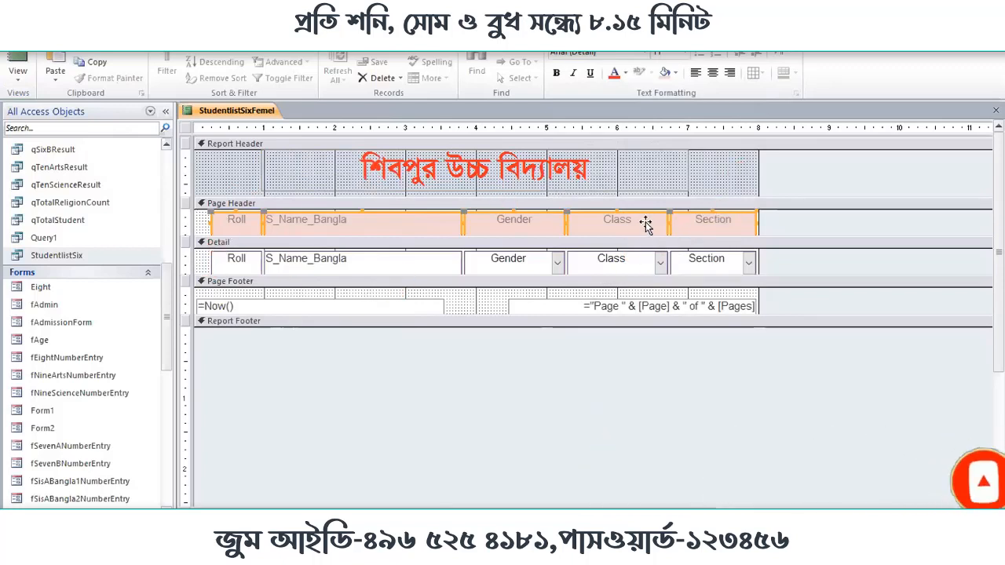
left_click(246, 194)
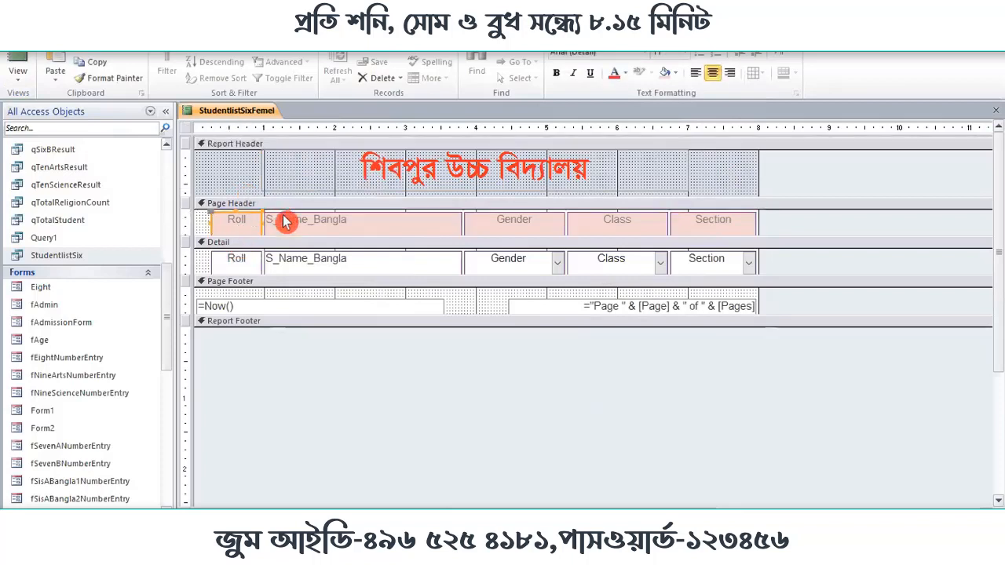
left_click(387, 231)
scroll(389, 277, "down", 2)
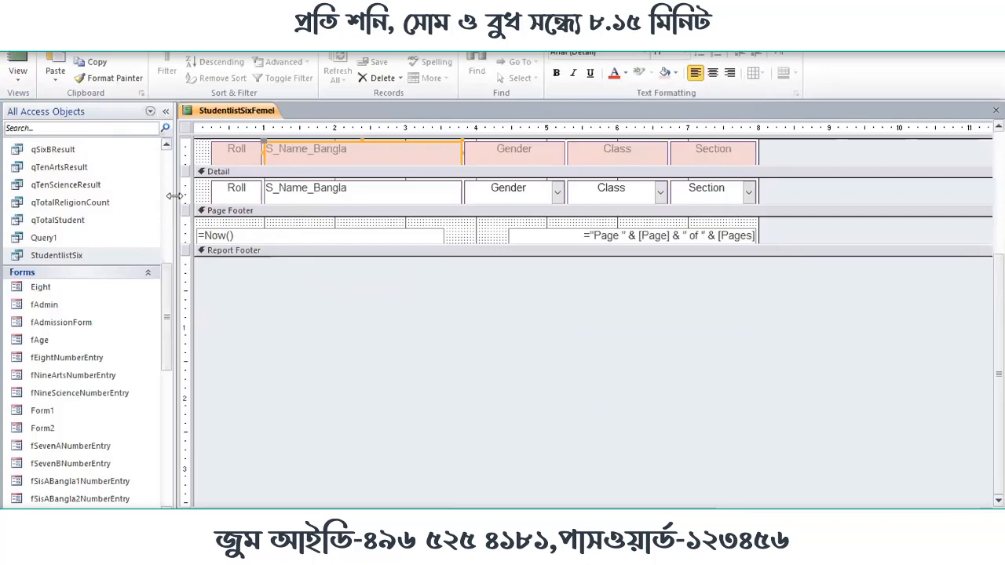
Set the top margin of all Detail section fields to 0.1 inch, and check the rows in Report View.
left_click(186, 190)
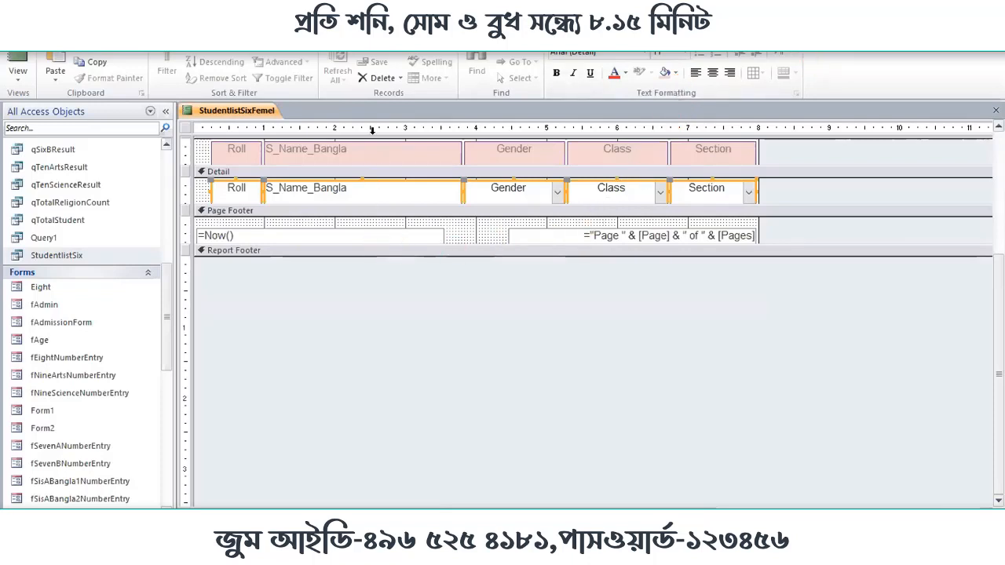
left_click(286, 27)
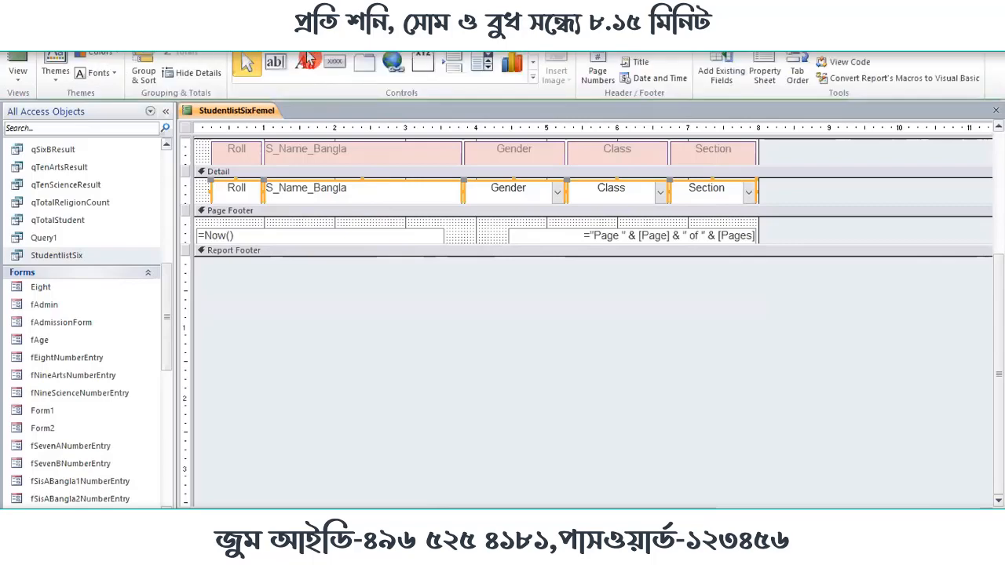
left_click(773, 84)
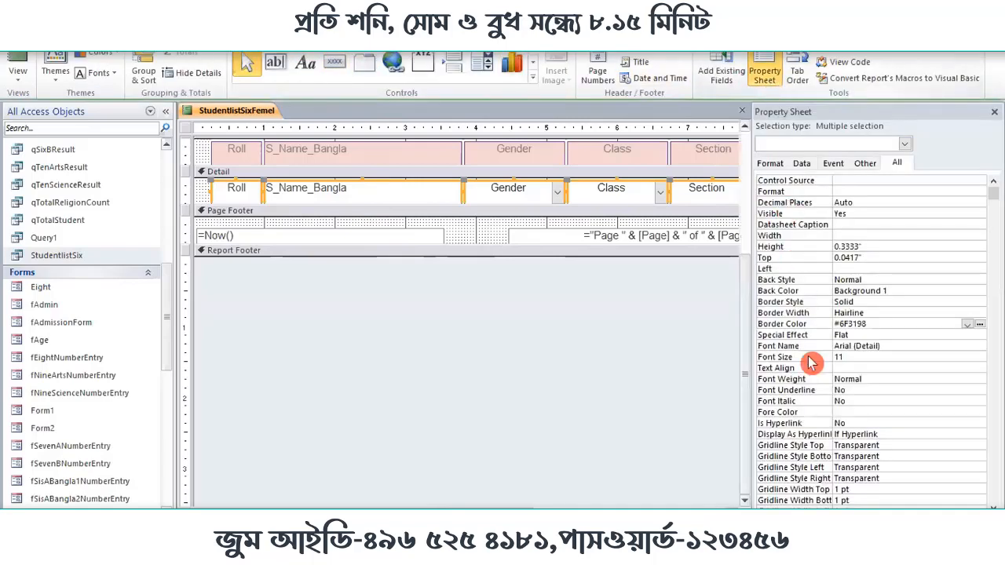
scroll(869, 426, "down", 3)
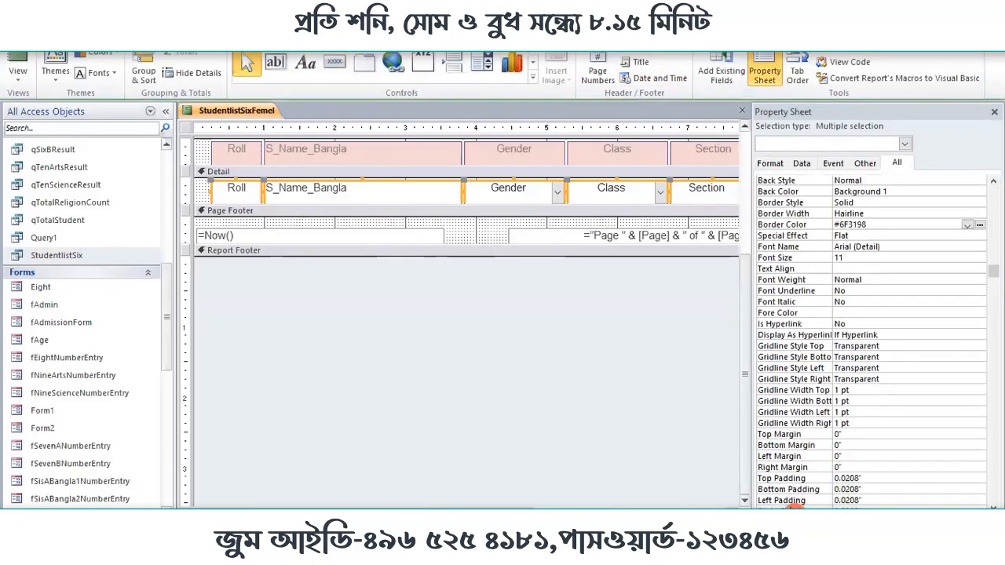
left_click(838, 434)
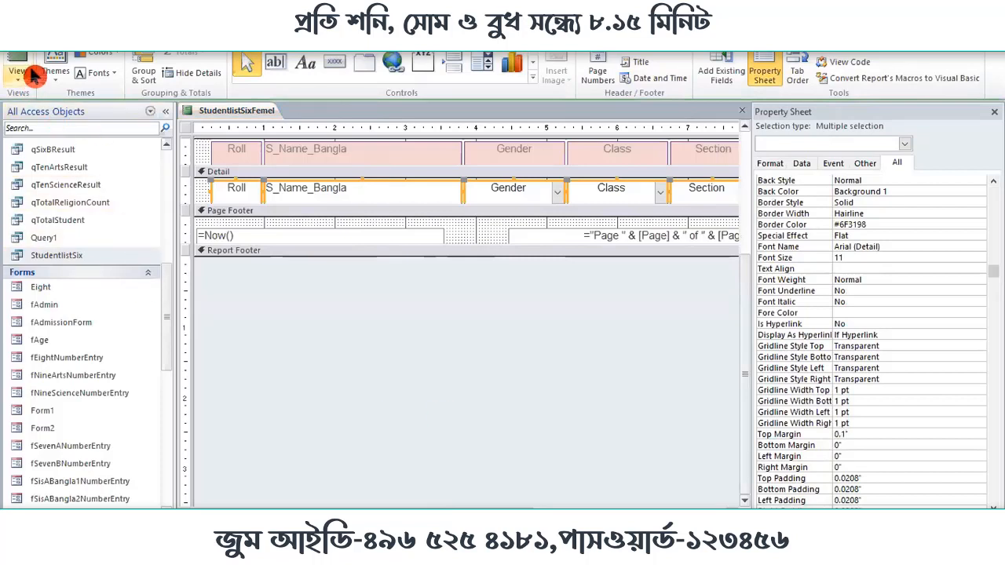
key("Return")
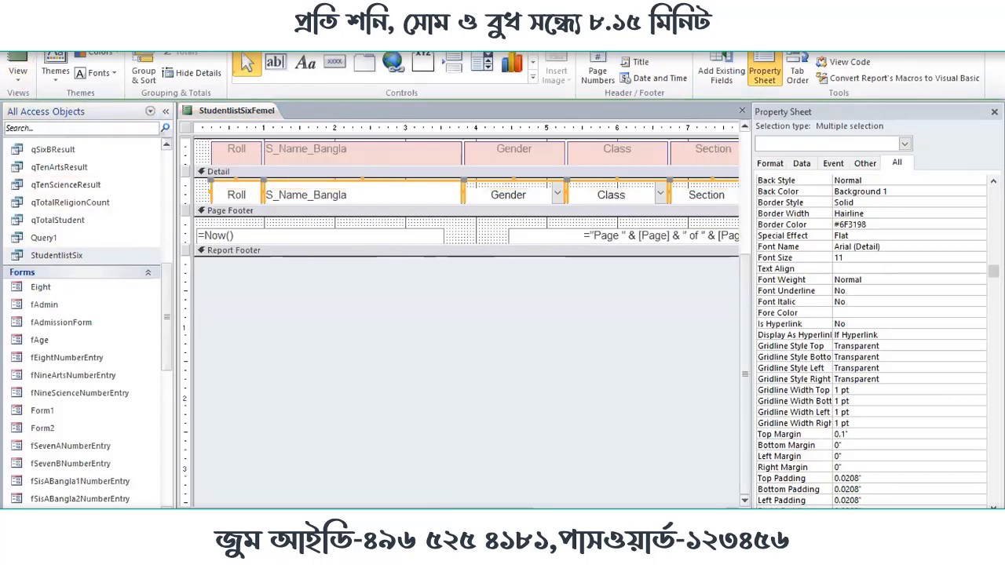
left_click(19, 61)
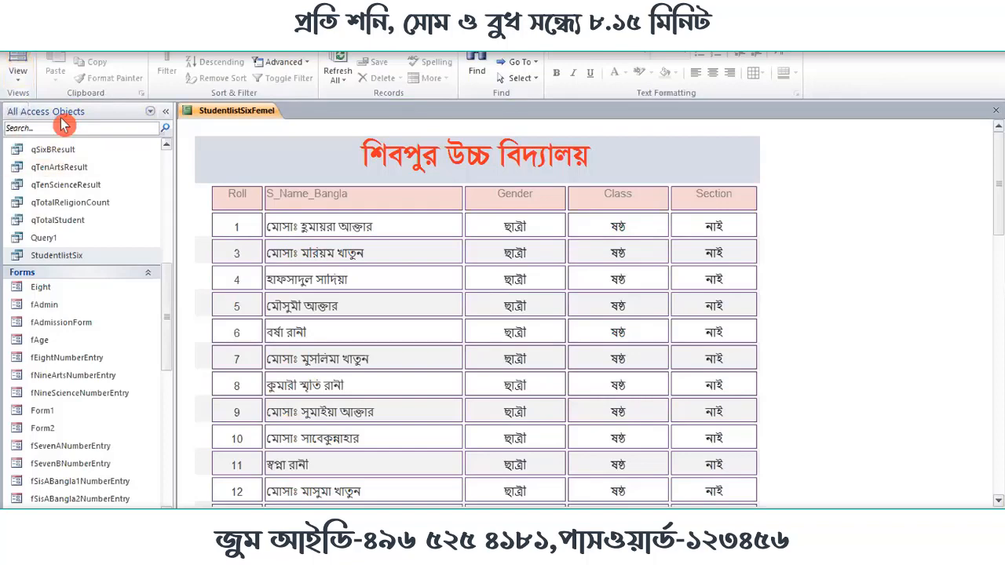
Reduce the Detail fields' top margin to 0.087 inch in Design View, and check the rows in Report View.
left_click(20, 79)
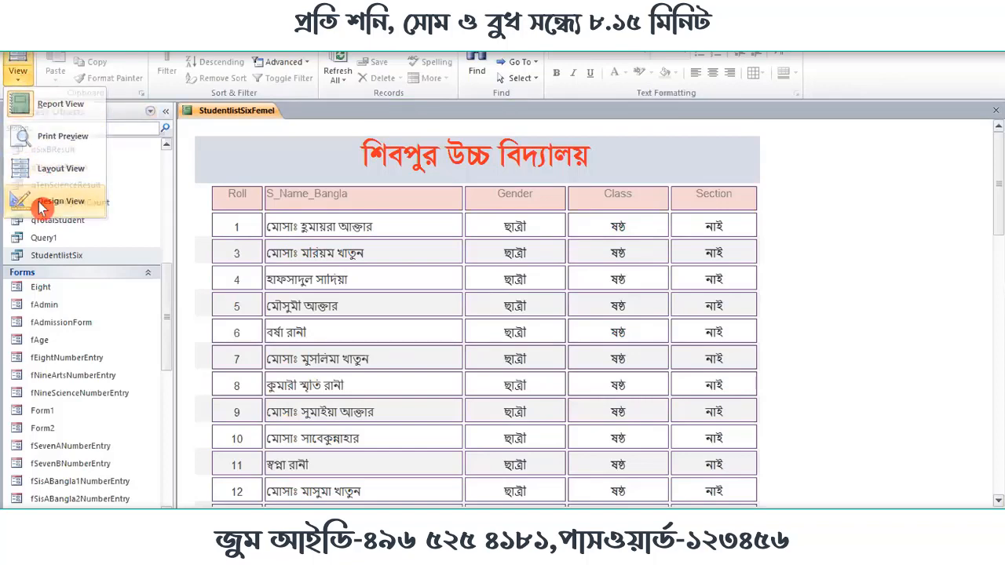
left_click(31, 200)
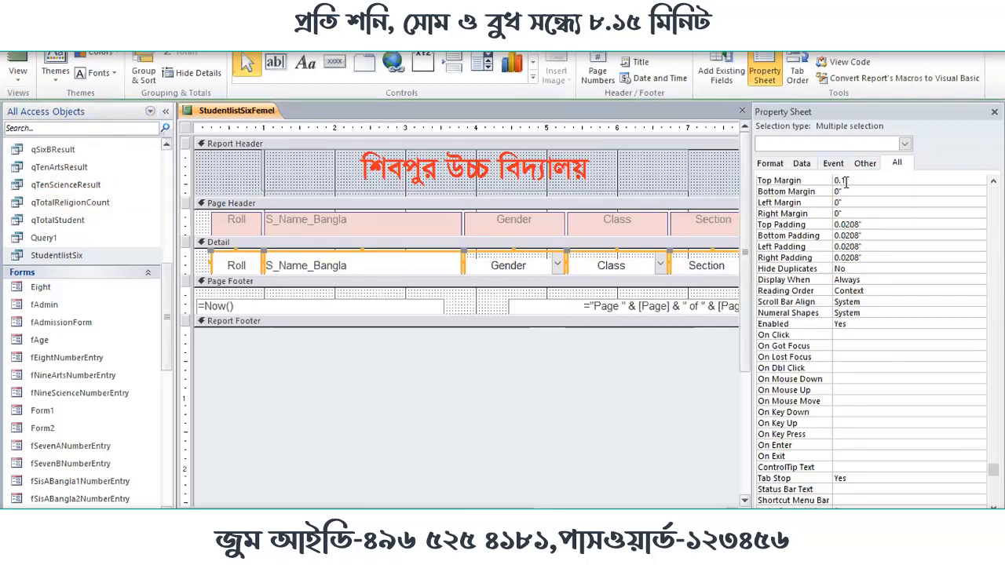
left_click(842, 181)
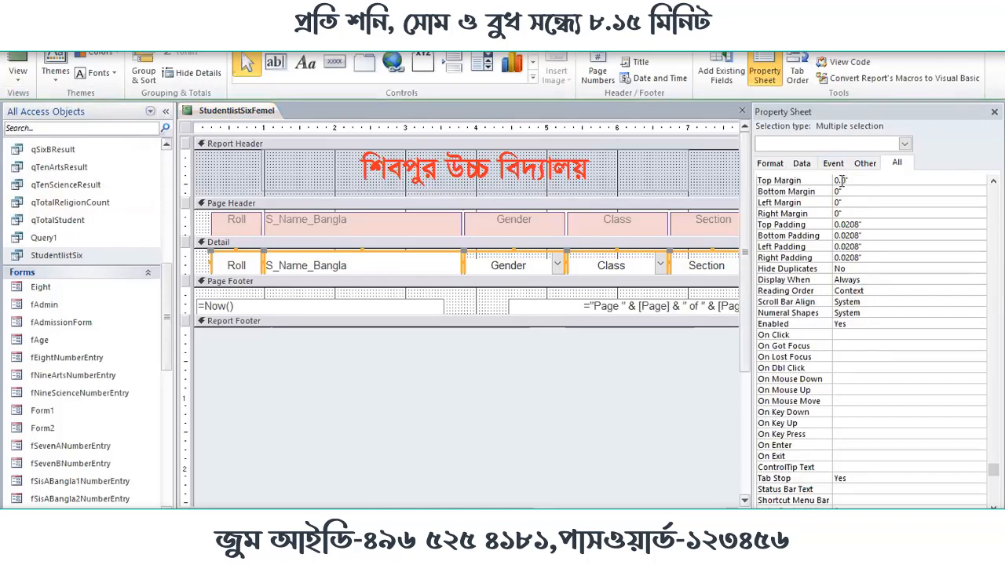
type("87")
left_click(17, 61)
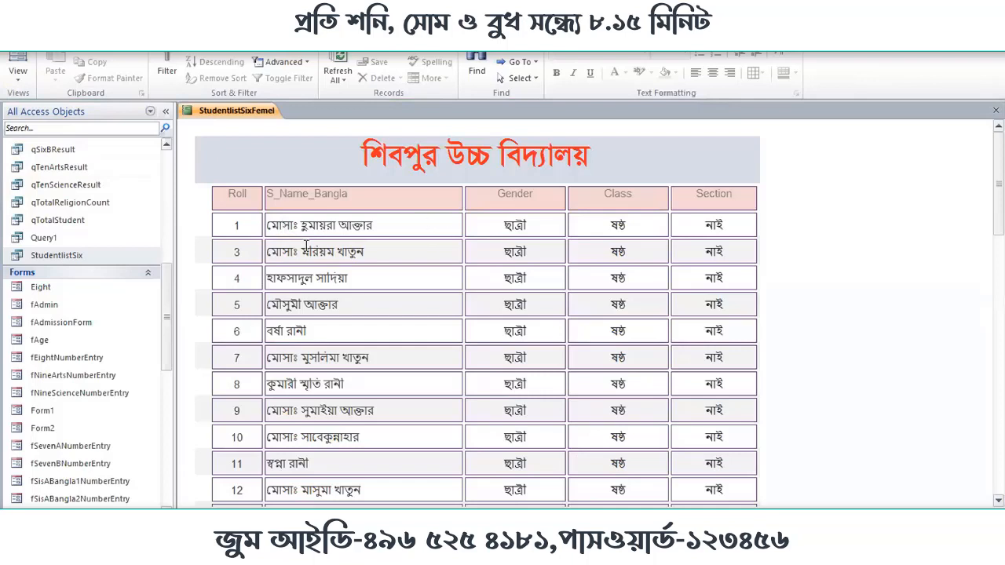
double_click(266, 253)
right_click(223, 111)
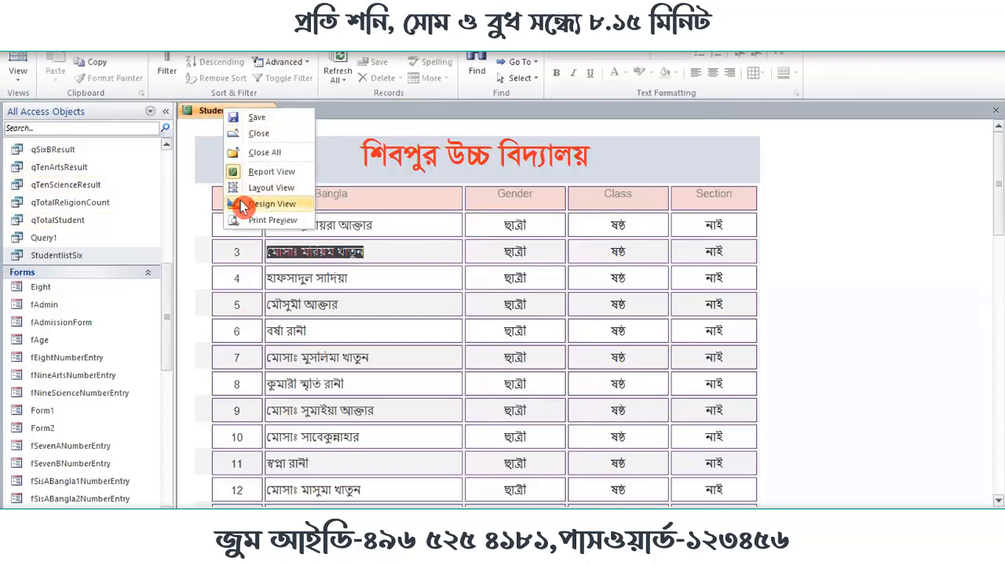
left_click(241, 206)
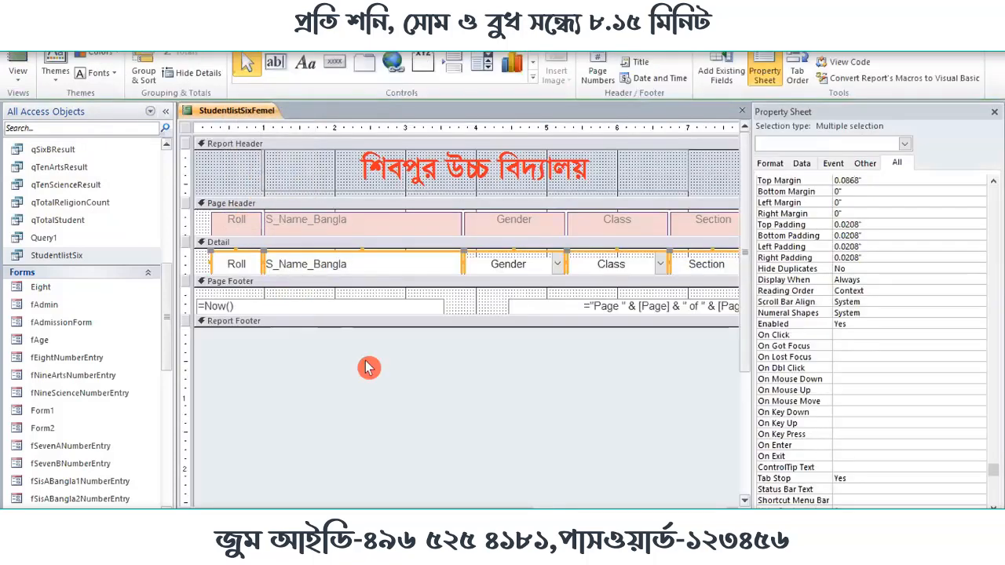
Set the left margin of the S_Name_Bangla field in the Detail section to 0.5 inch.
left_click(369, 368)
left_click(365, 262)
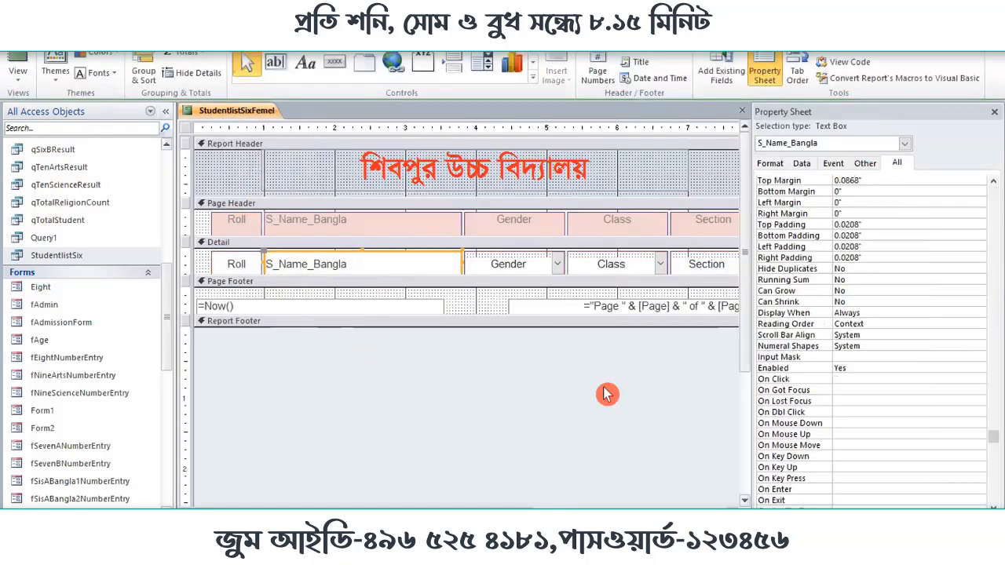
left_click(839, 204)
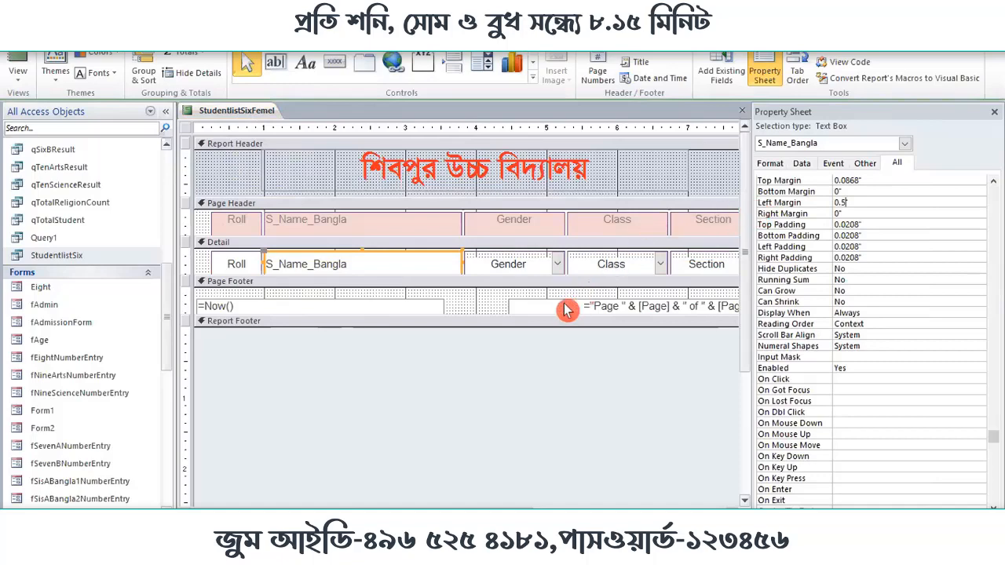
left_click(496, 308)
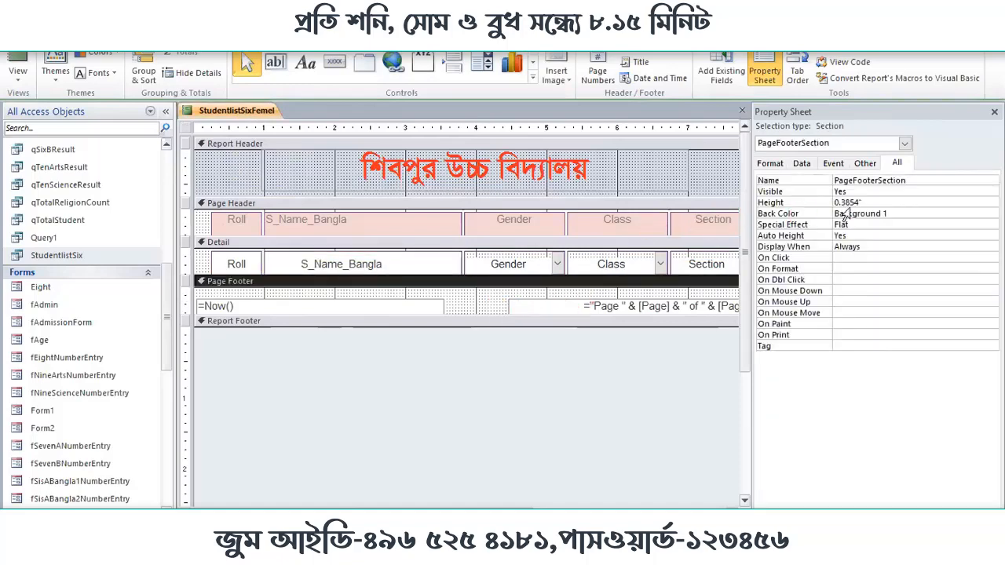
Set the S_Name_Bangla Detail field's left margin to about 0.23 inch, and check the name column in Report View.
left_click(332, 269)
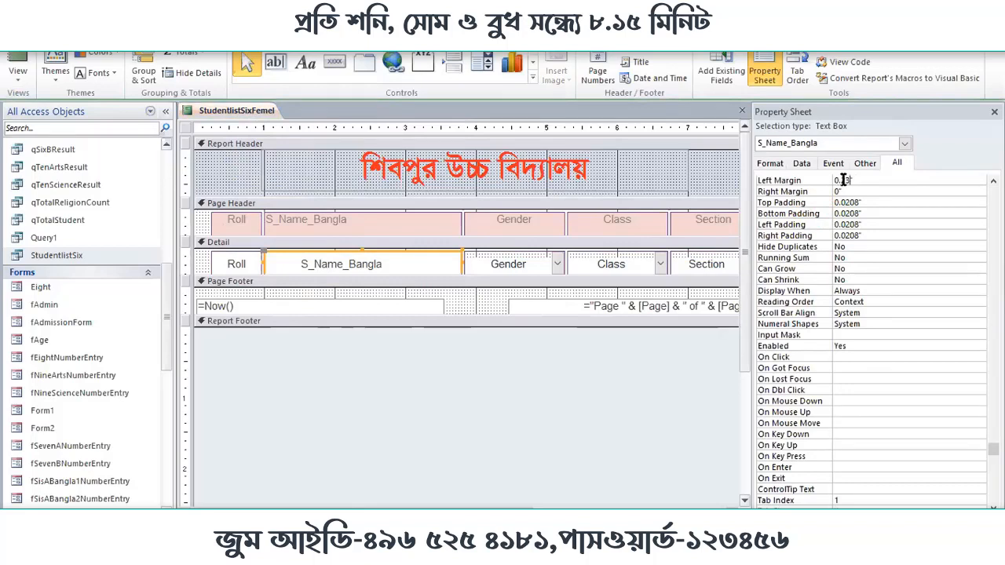
left_click(304, 179)
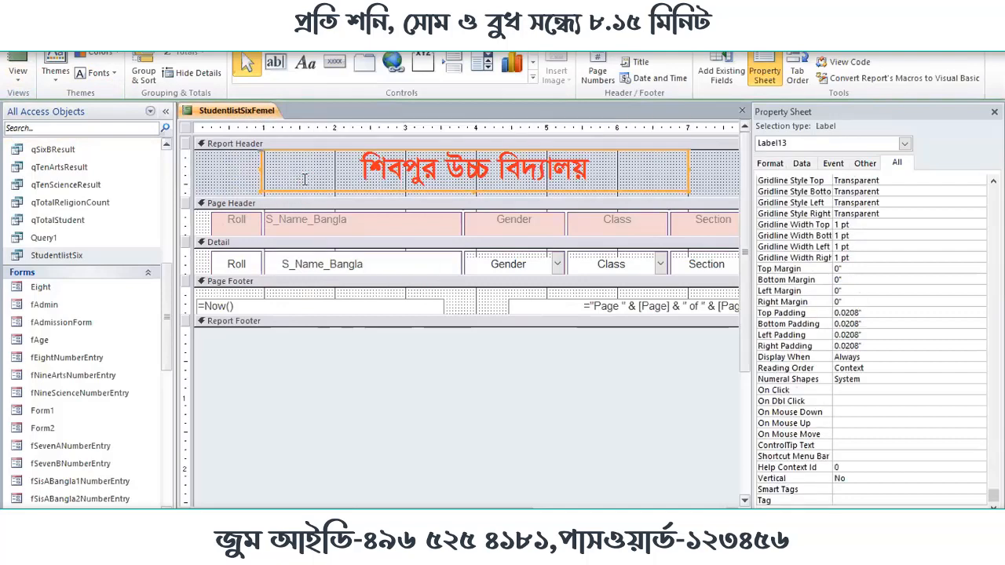
left_click(17, 63)
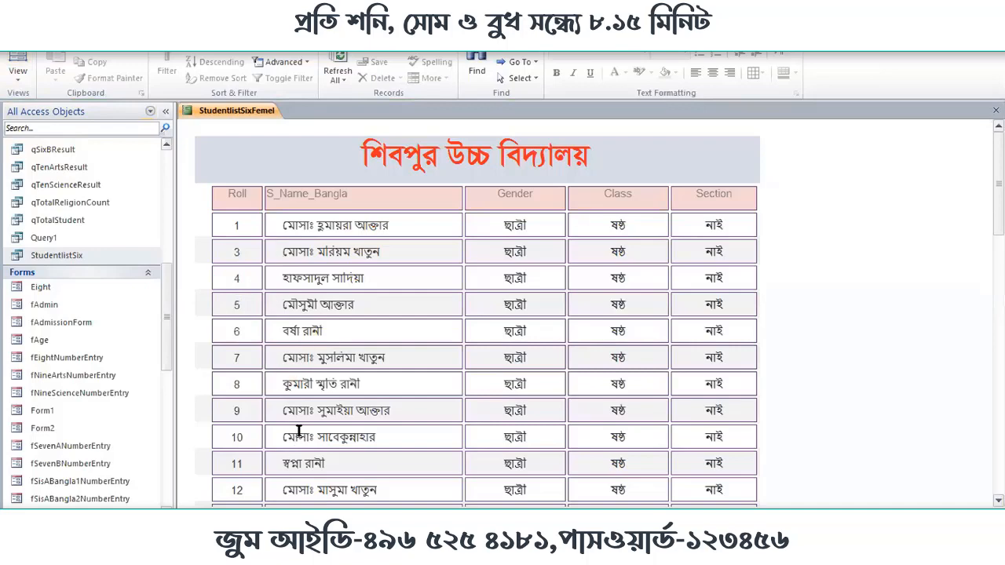
scroll(299, 432, "down", 5)
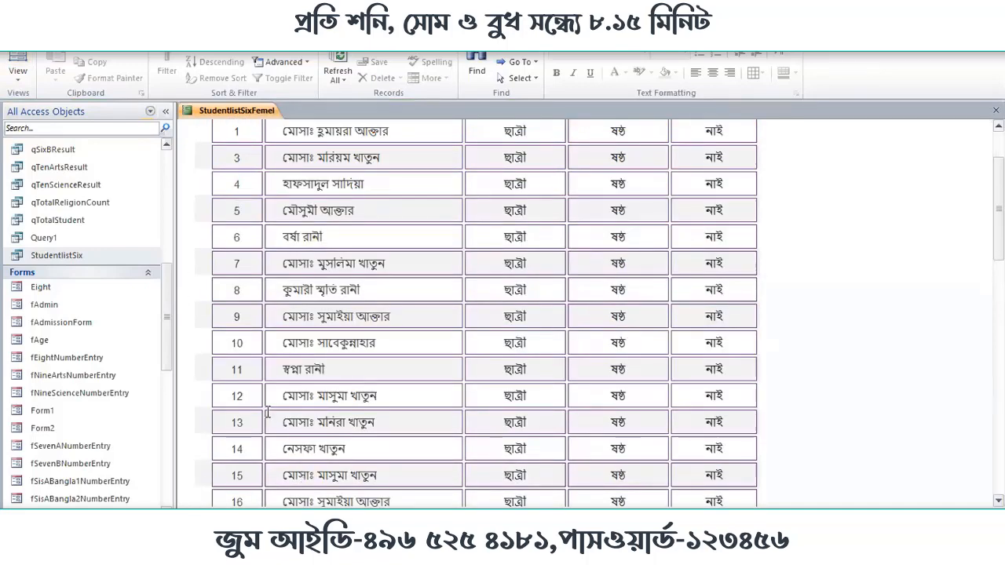
Examine the StudentlistSixFemel report in Print Preview, both as a full page and at 100% zoom.
right_click(226, 111)
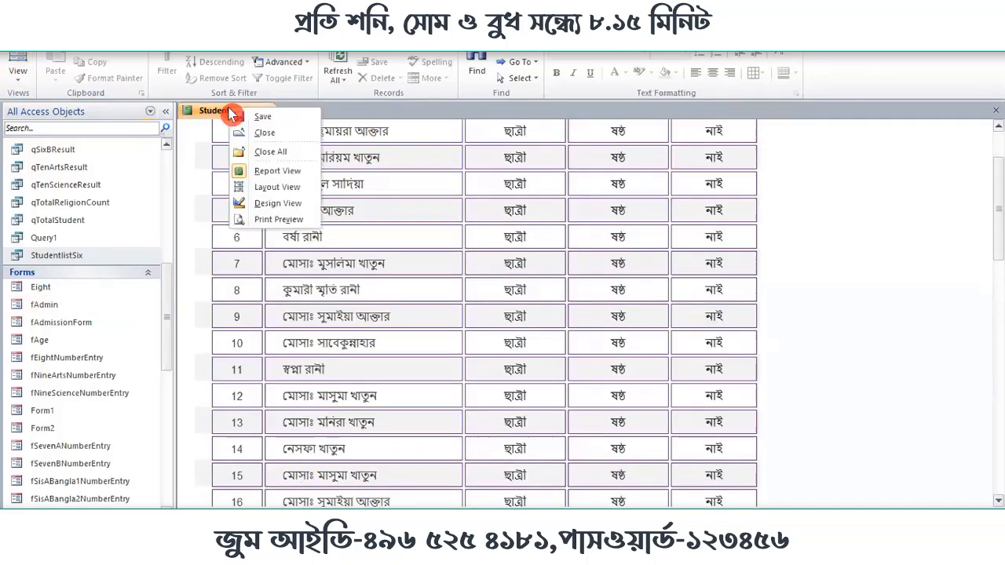
left_click(274, 220)
left_click(356, 209)
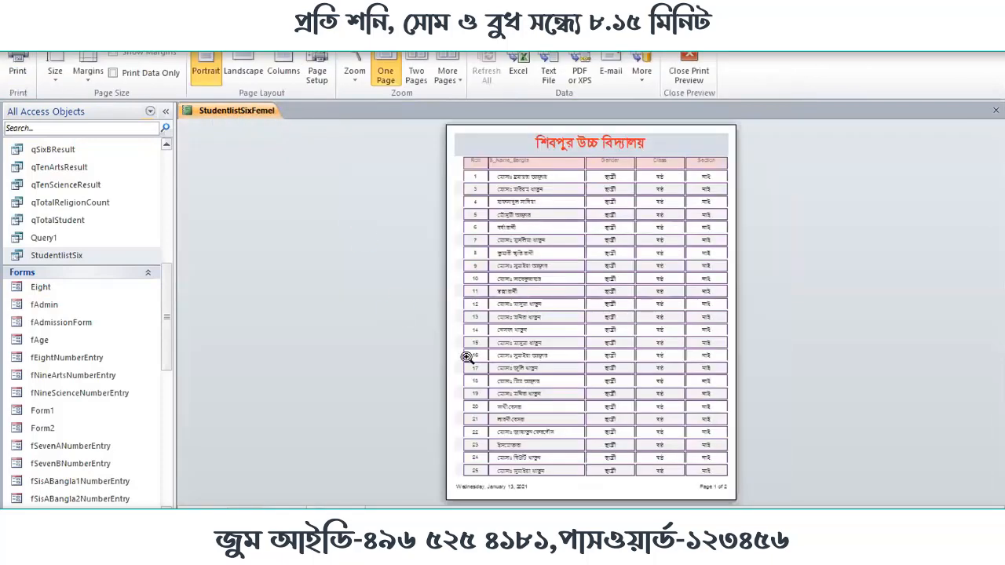
left_click(534, 354)
left_click(744, 362)
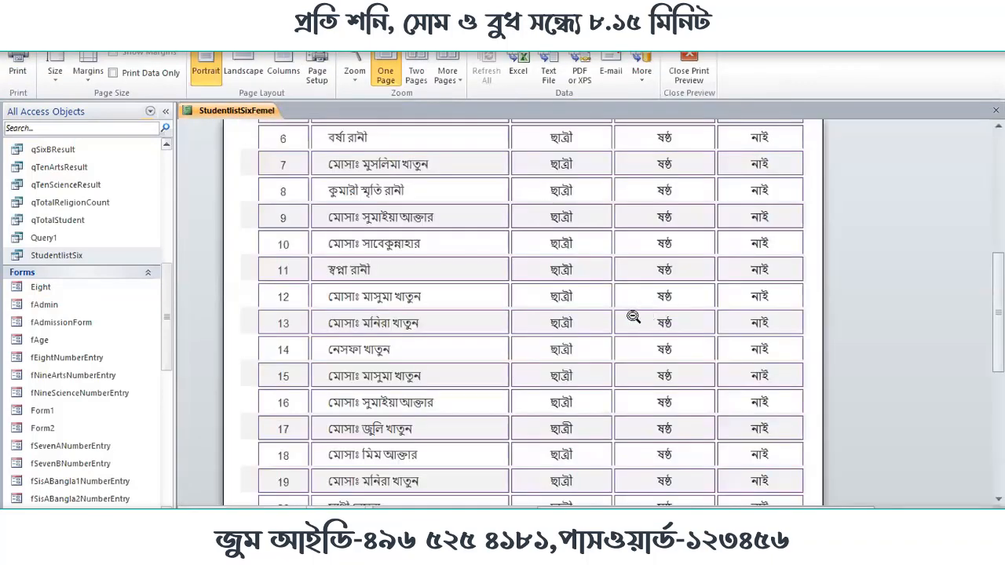
left_click(655, 310)
scroll(526, 375, "up", 1)
scroll(597, 283, "up", 3)
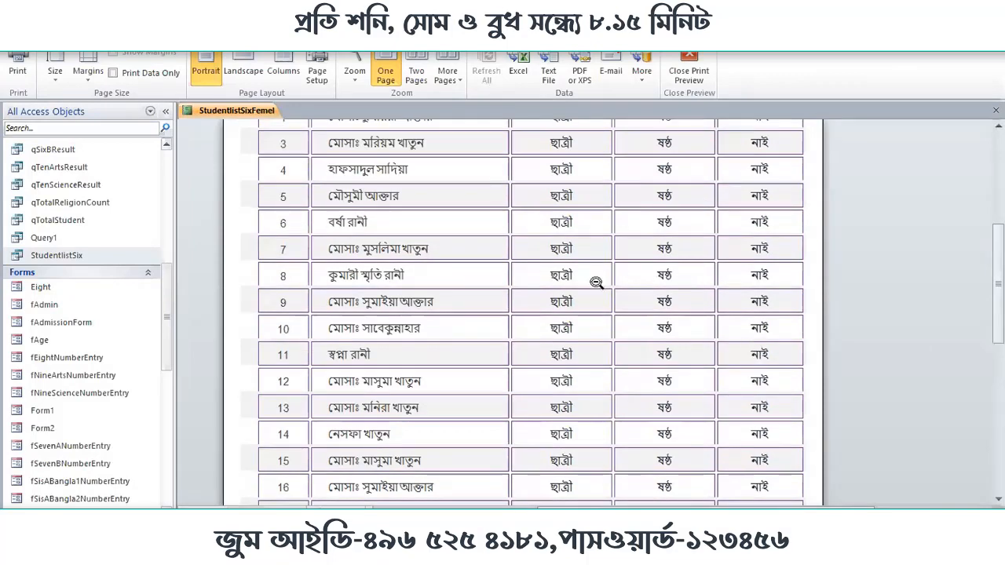
right_click(471, 297)
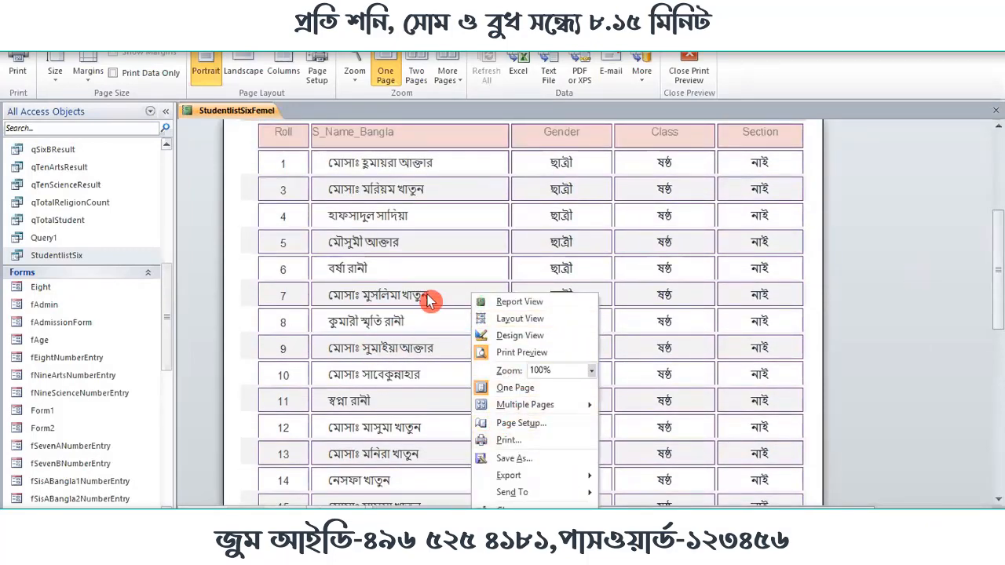
left_click(365, 269)
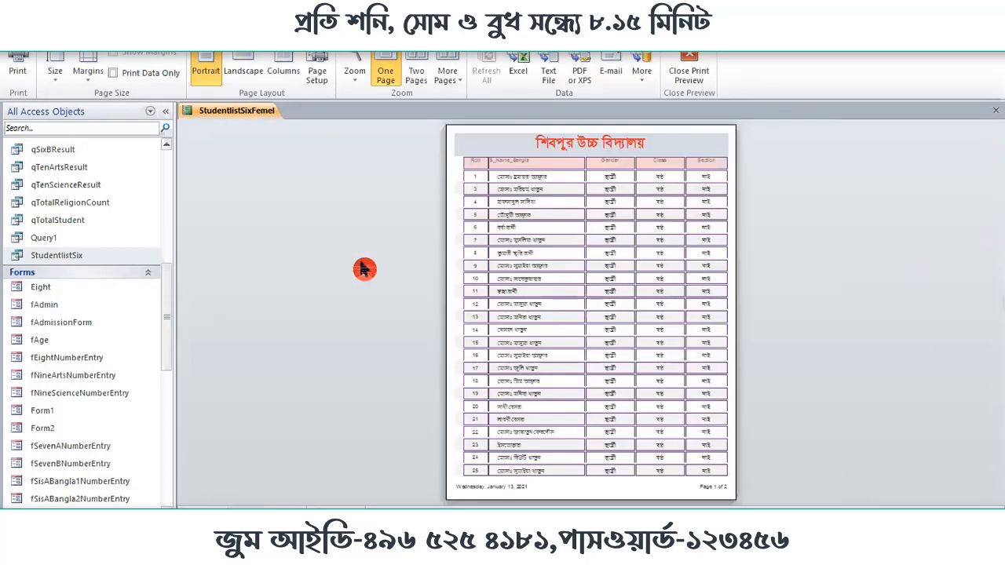
left_click(501, 296)
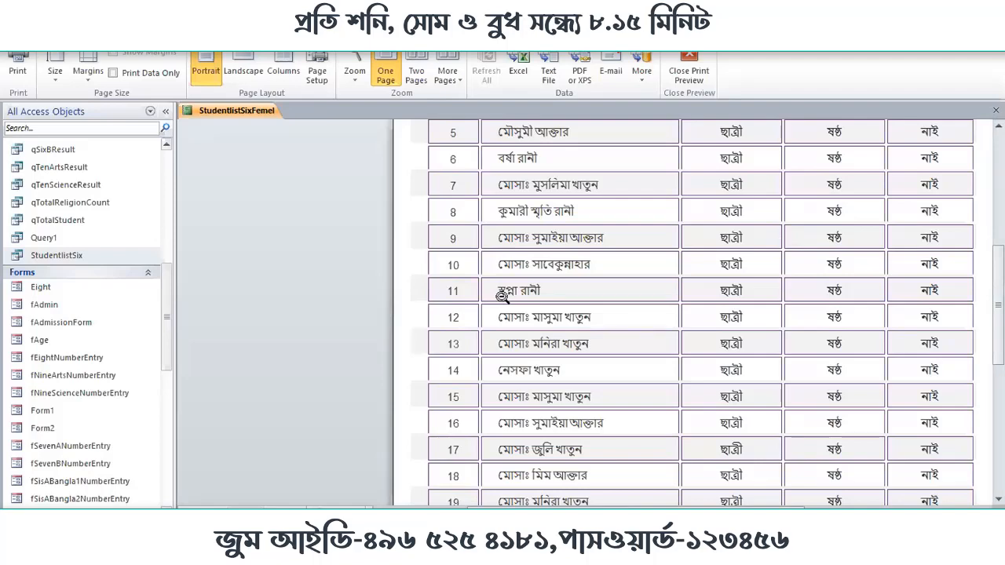
Check the report's page margins in Page Setup without changing them, and close the report, saving its design changes.
left_click(324, 82)
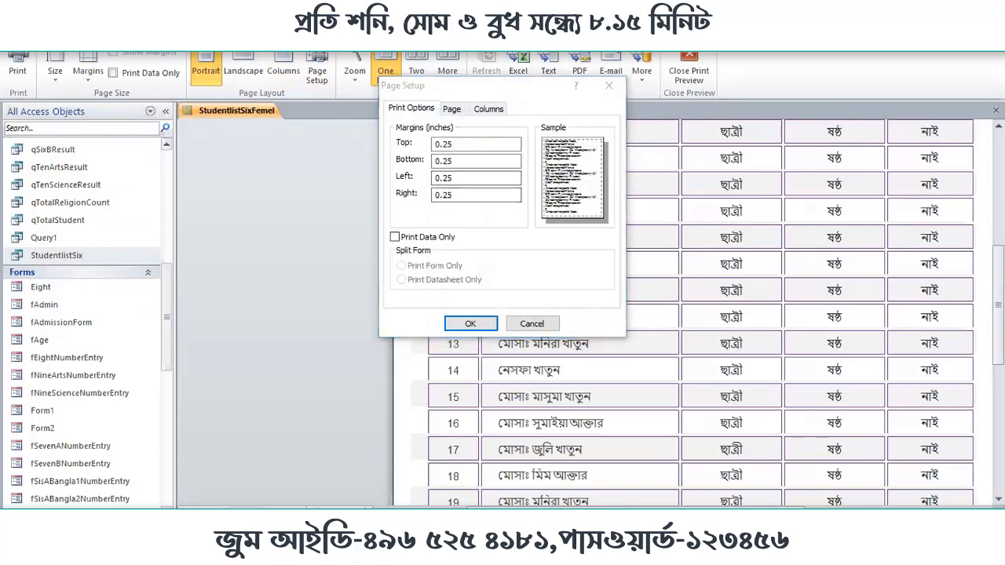
left_click(528, 325)
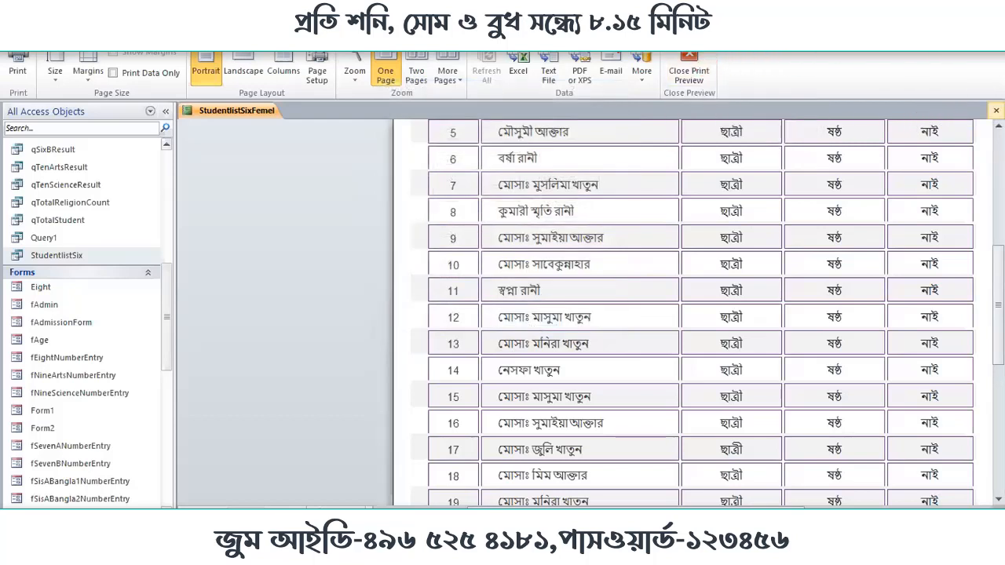
left_click(995, 110)
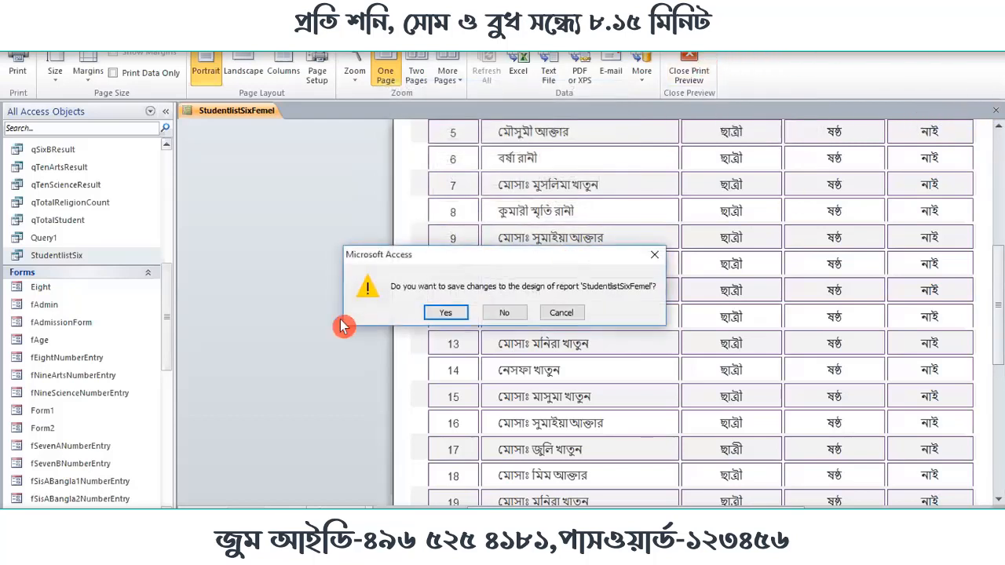
left_click(438, 314)
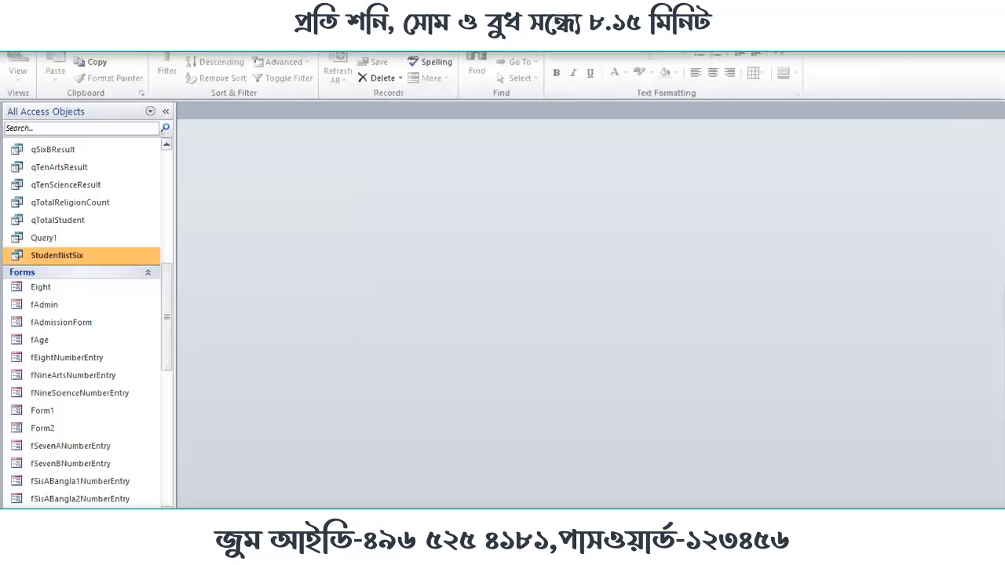
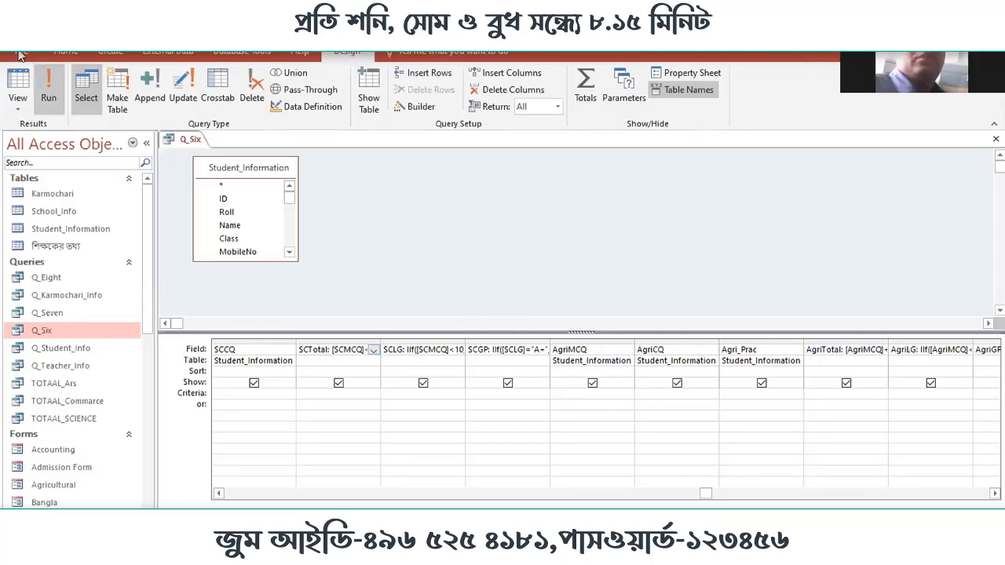
Run the Q_Six query, cancel the parameter entry, and remove the space after the colon in the SCTotal expression.
left_click(48, 93)
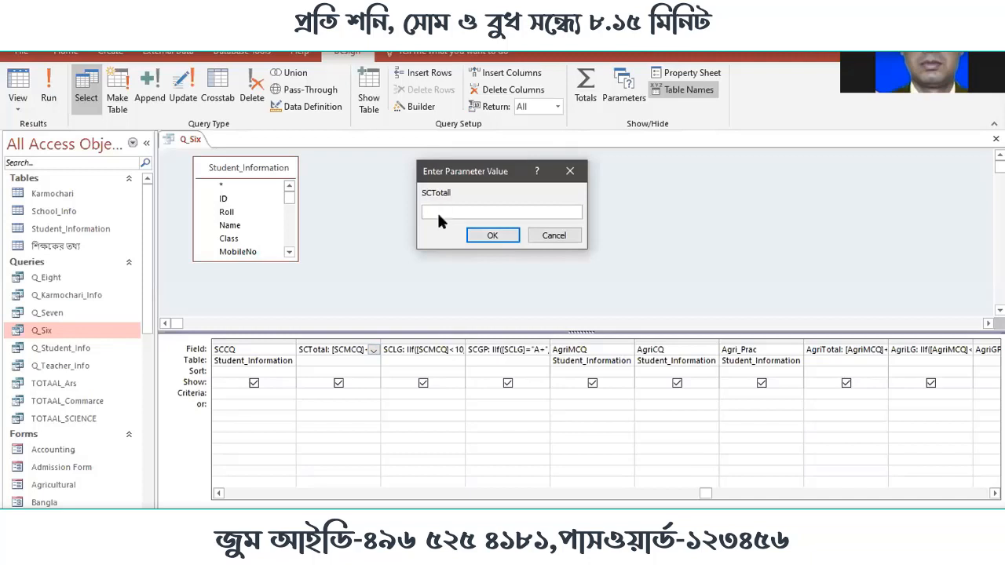
left_click(564, 233)
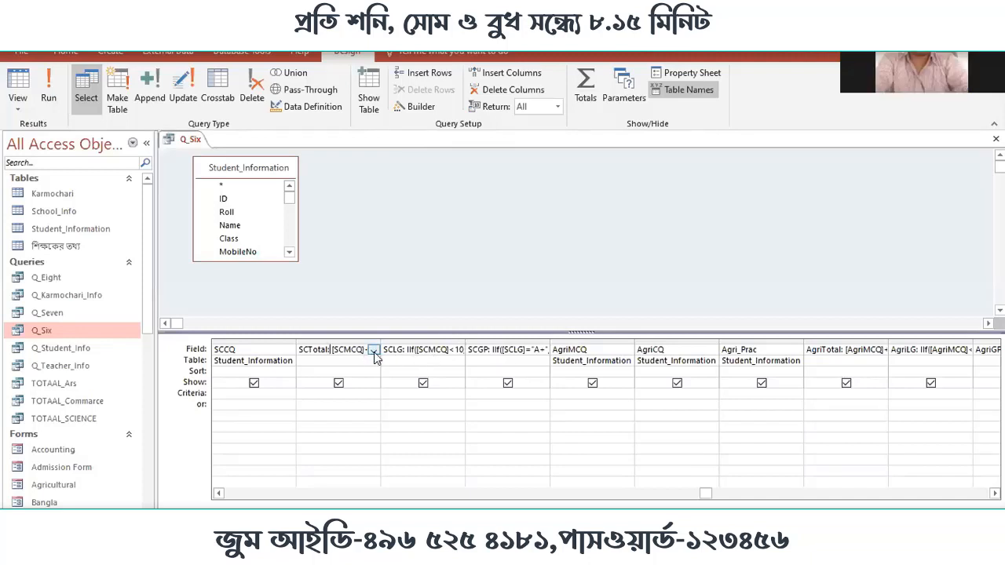
right_click(377, 355)
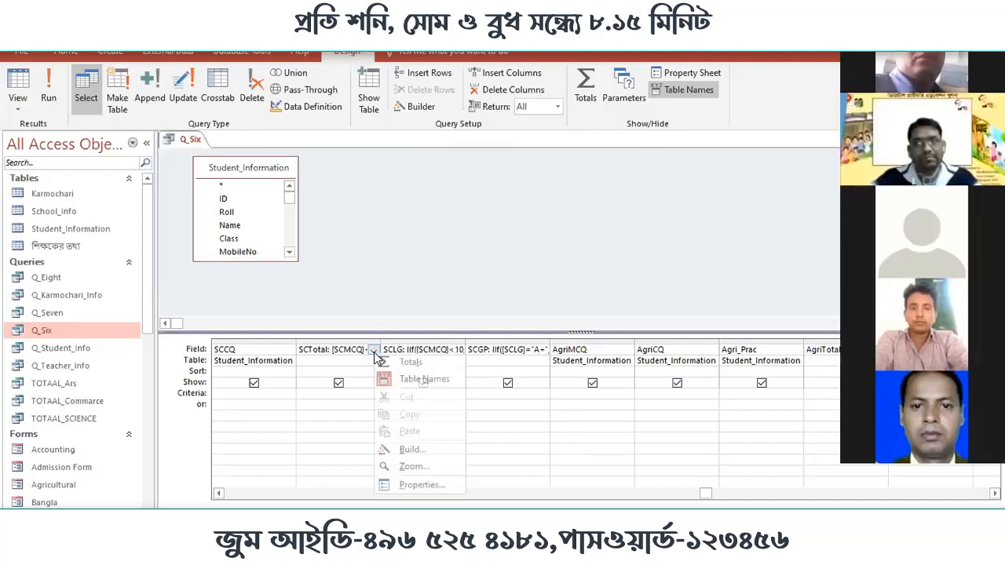
left_click(414, 467)
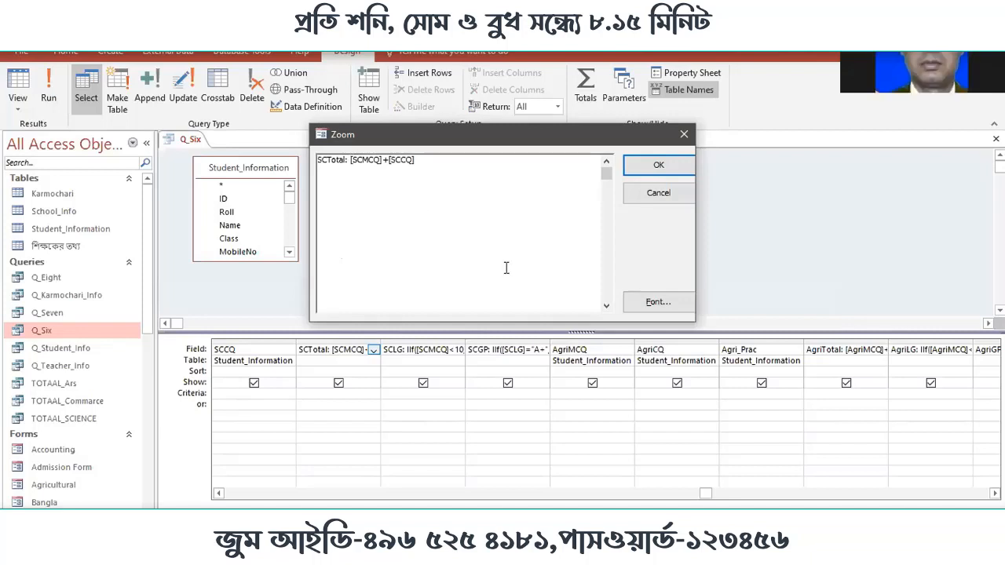
key("BackSpace")
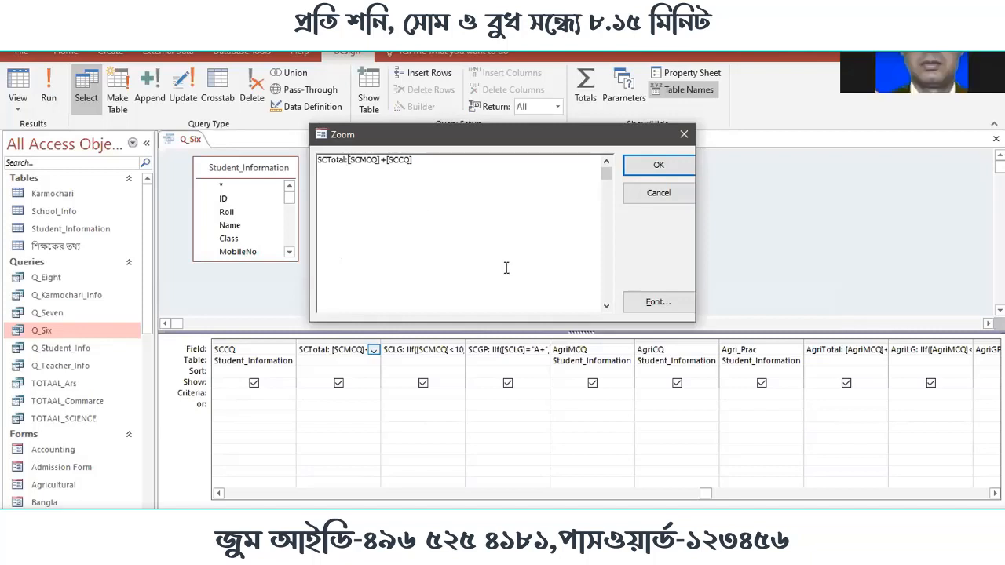
left_click(662, 168)
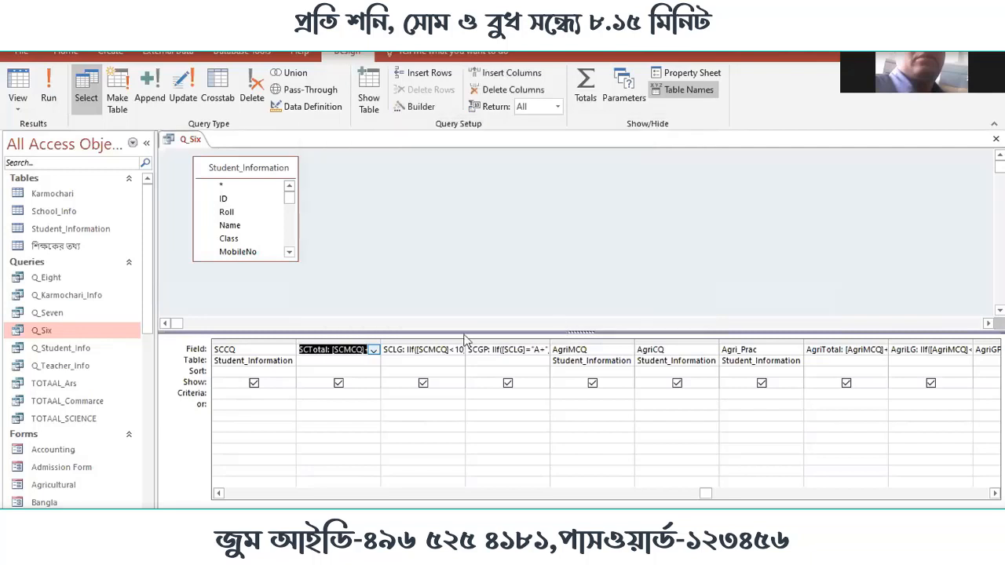
Rerun the Q_Six query, cancel the parameter entry, and review the SCTotal expression in the Zoom box.
left_click(56, 81)
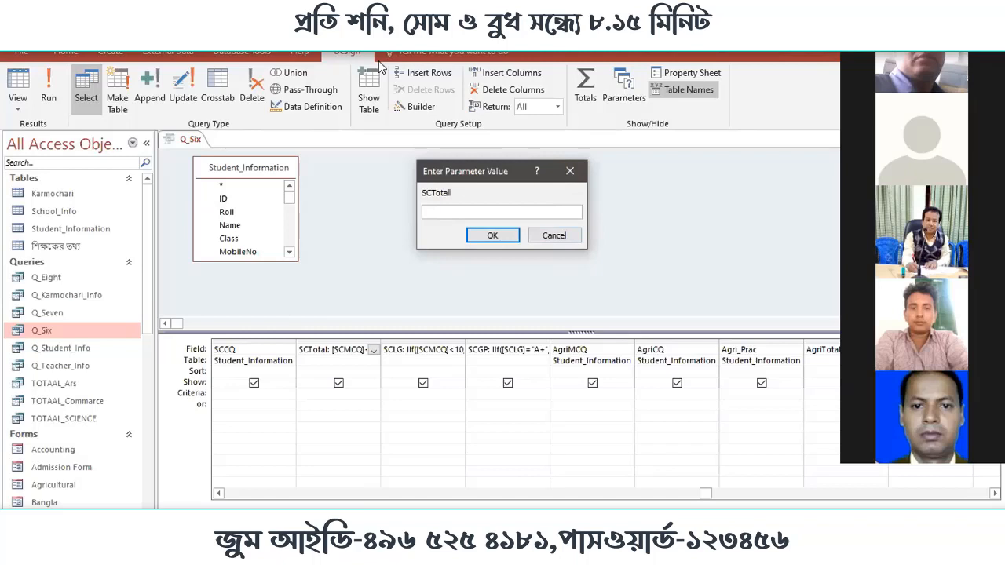
left_click(561, 235)
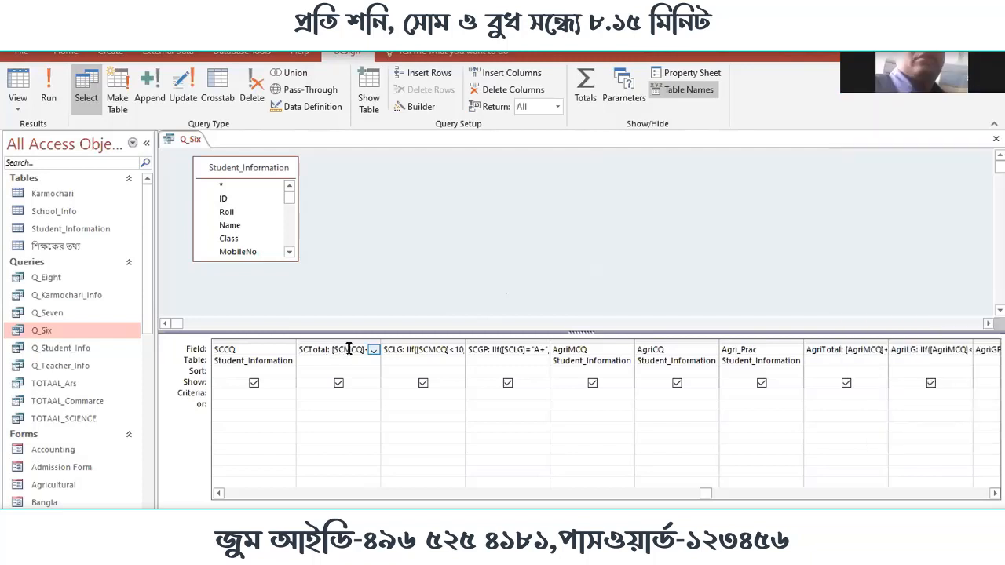
right_click(374, 353)
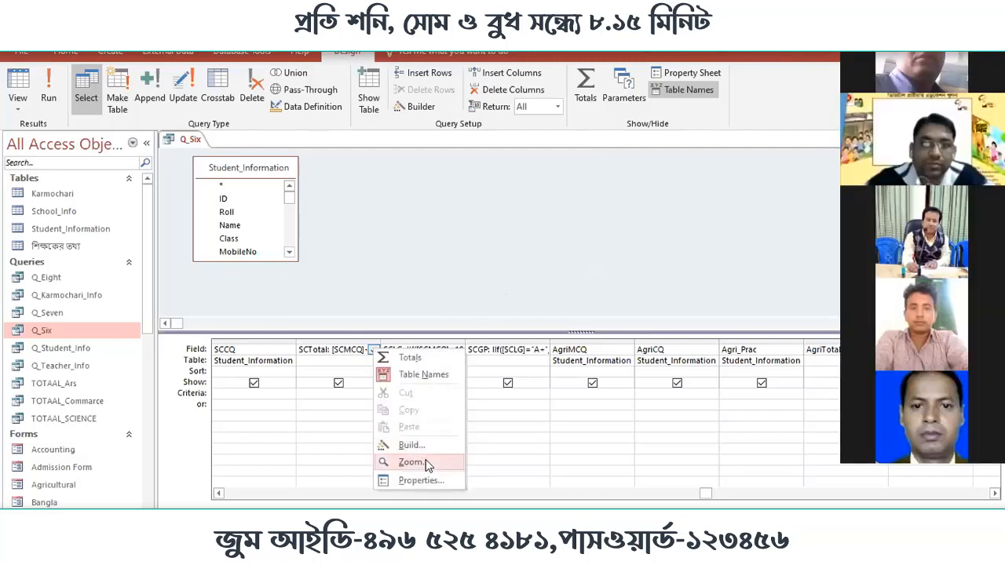
left_click(425, 463)
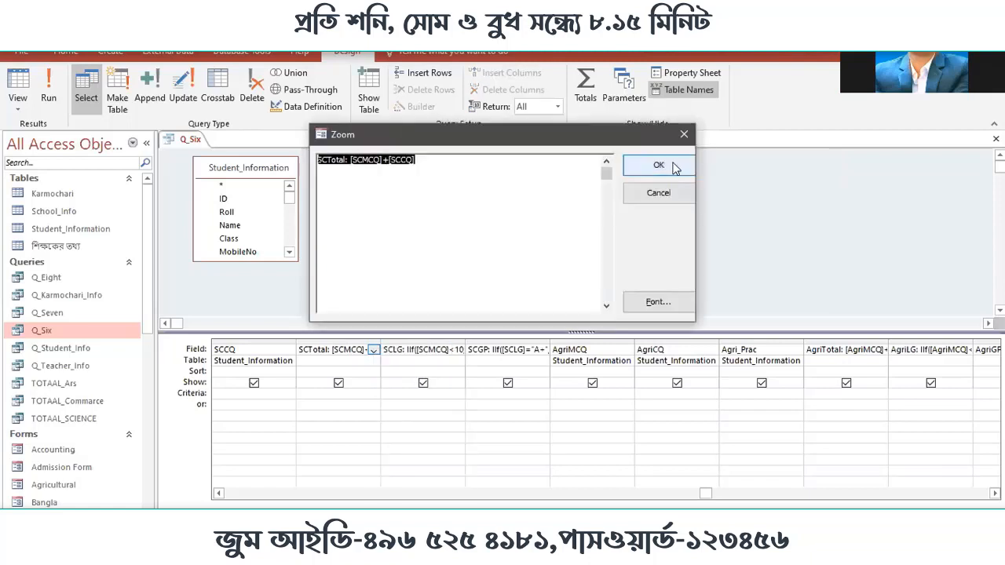
left_click(684, 139)
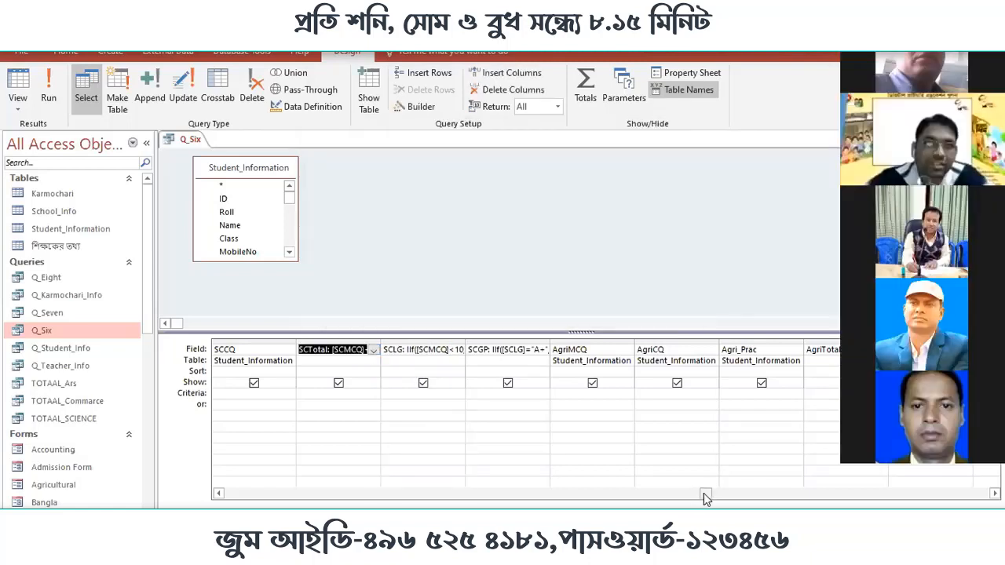
Compare the SCMCQ and SCCQ field names in the query grid with the names used in the SCTotal expression.
left_click_drag(705, 493, 673, 497)
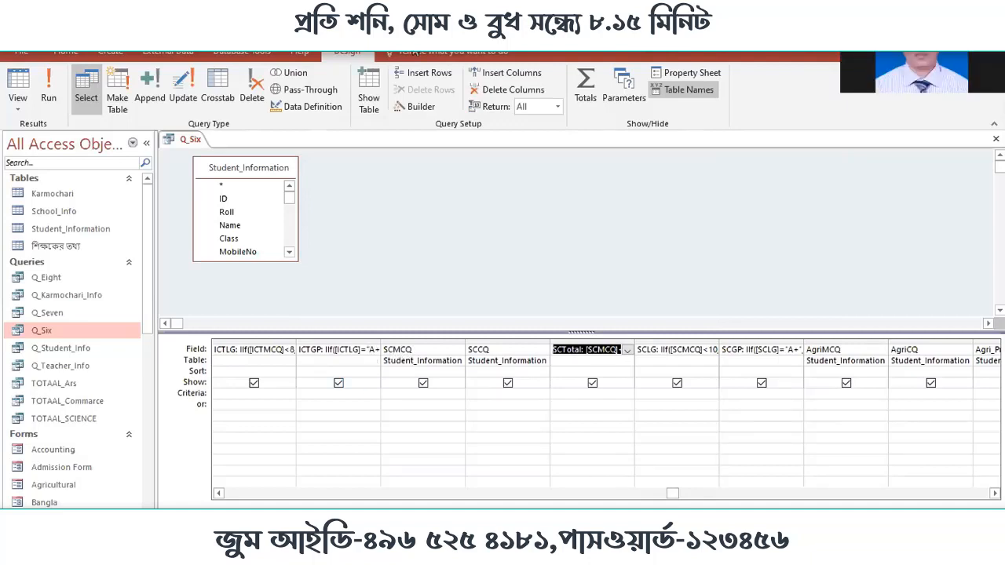
left_click(382, 349)
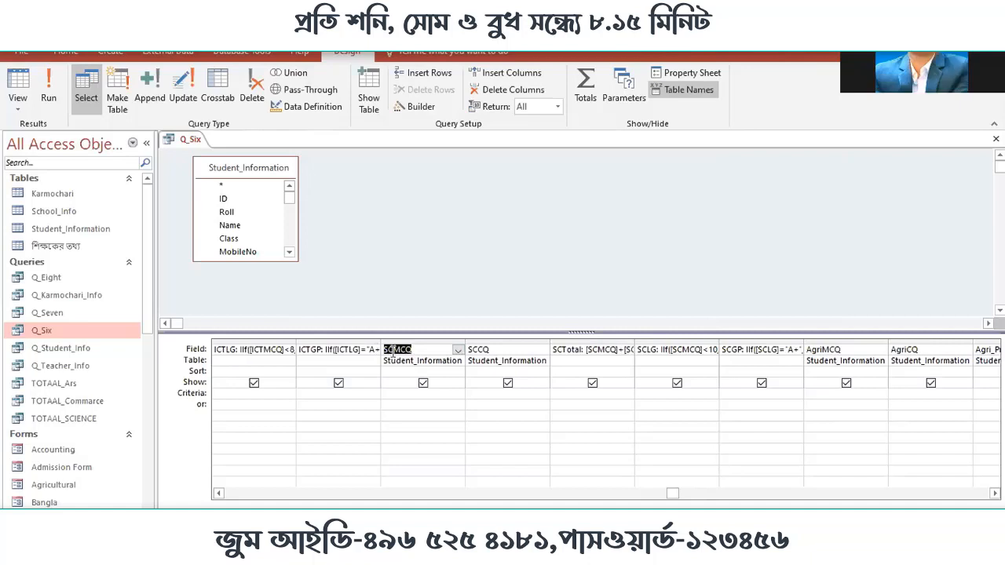
key("Tab")
left_click(627, 349)
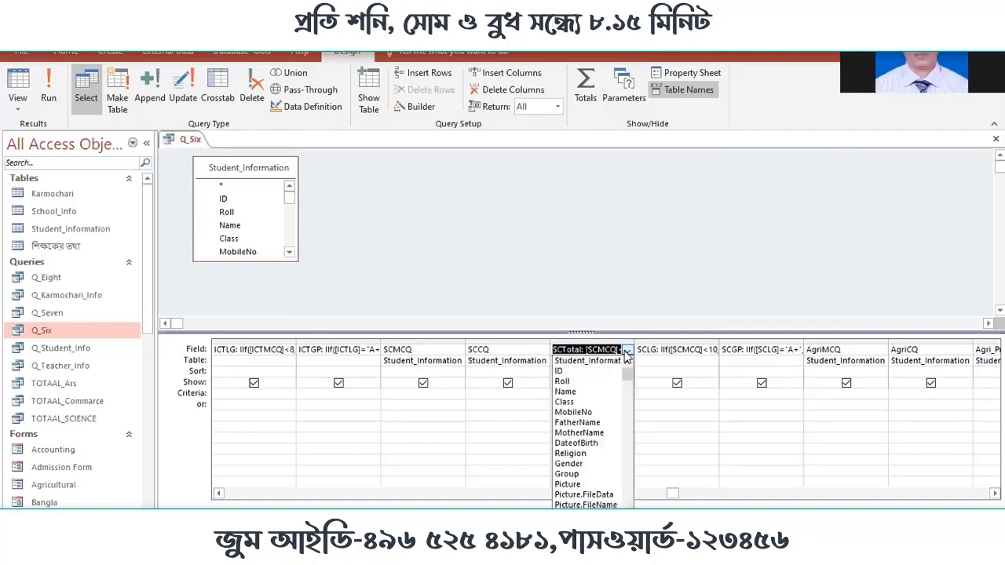
right_click(627, 353)
left_click(666, 463)
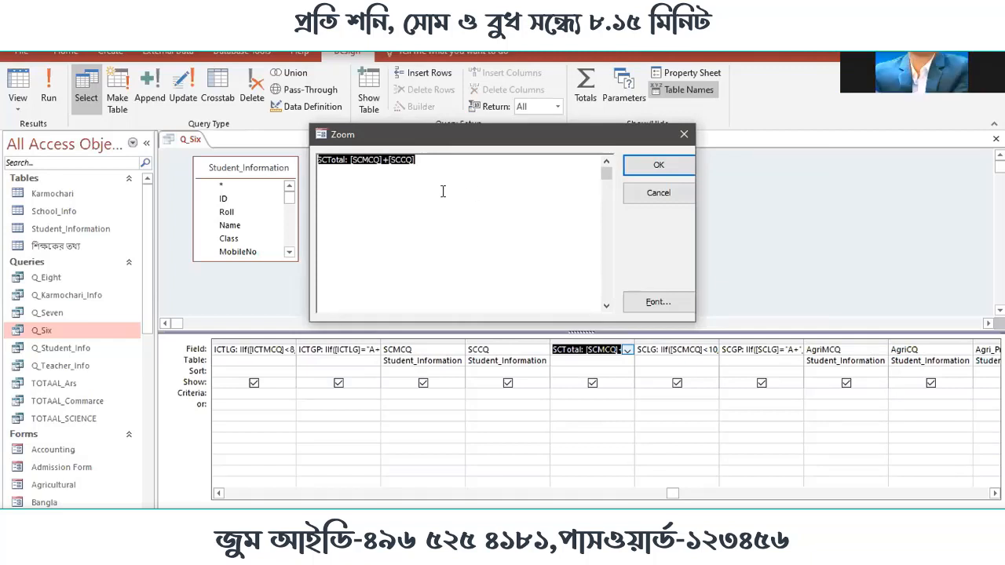
left_click(660, 165)
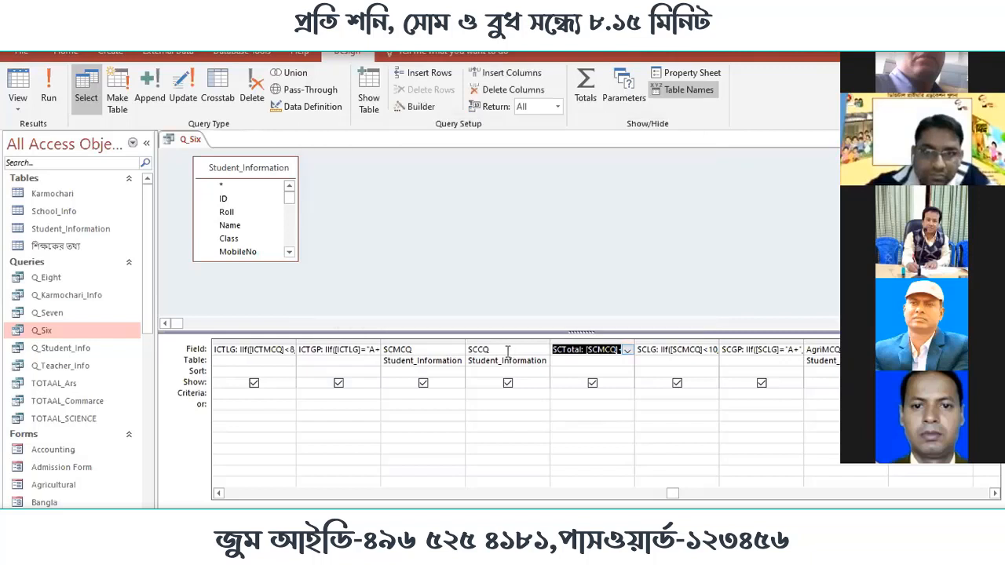
left_click_drag(495, 349, 381, 349)
left_click(410, 350)
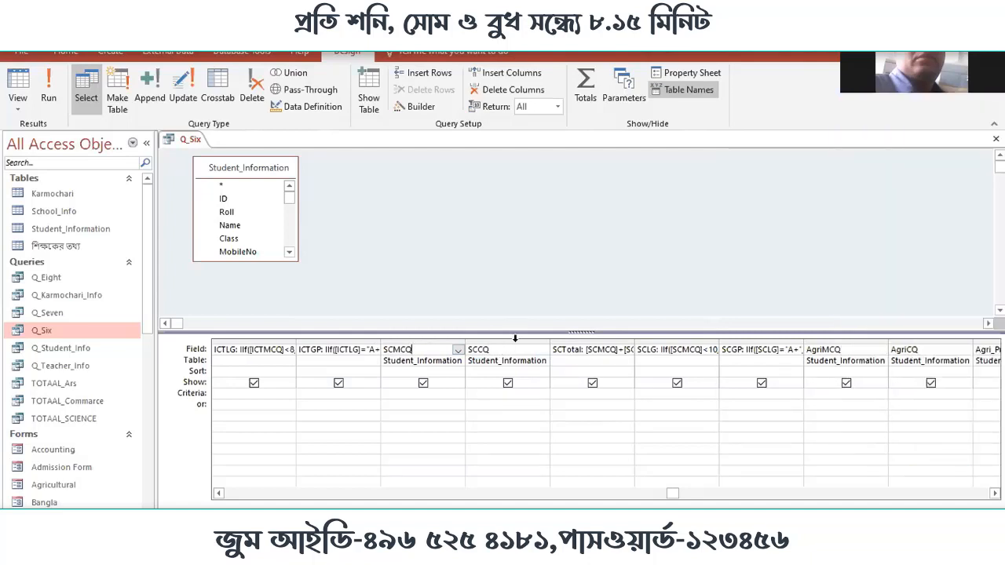
left_click(628, 350)
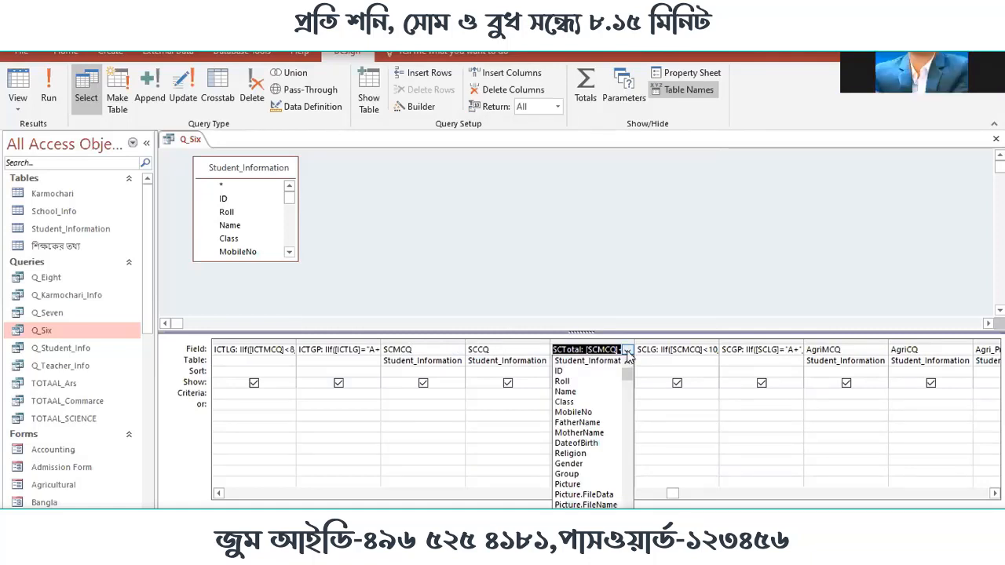
right_click(628, 358)
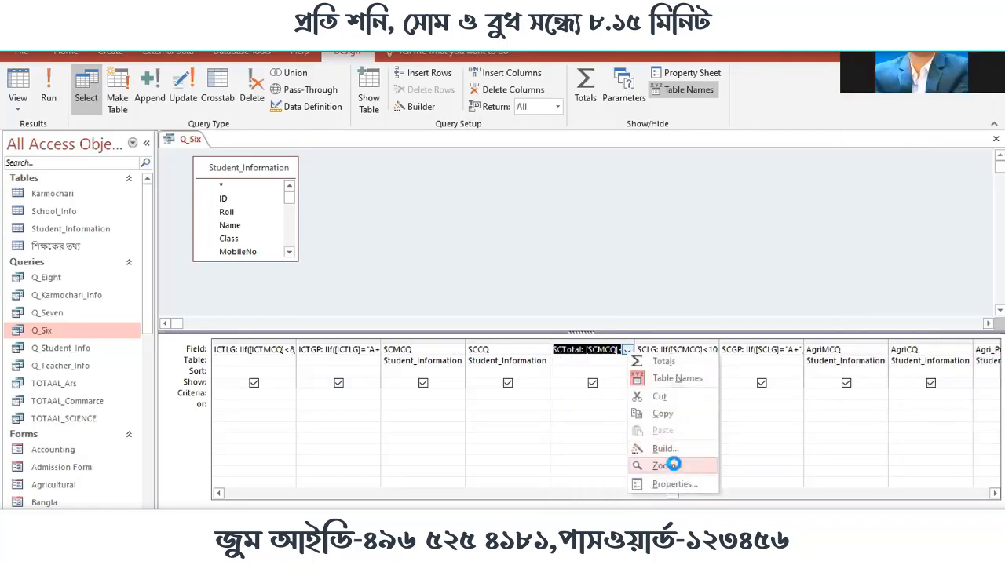
left_click(672, 465)
left_click(351, 159)
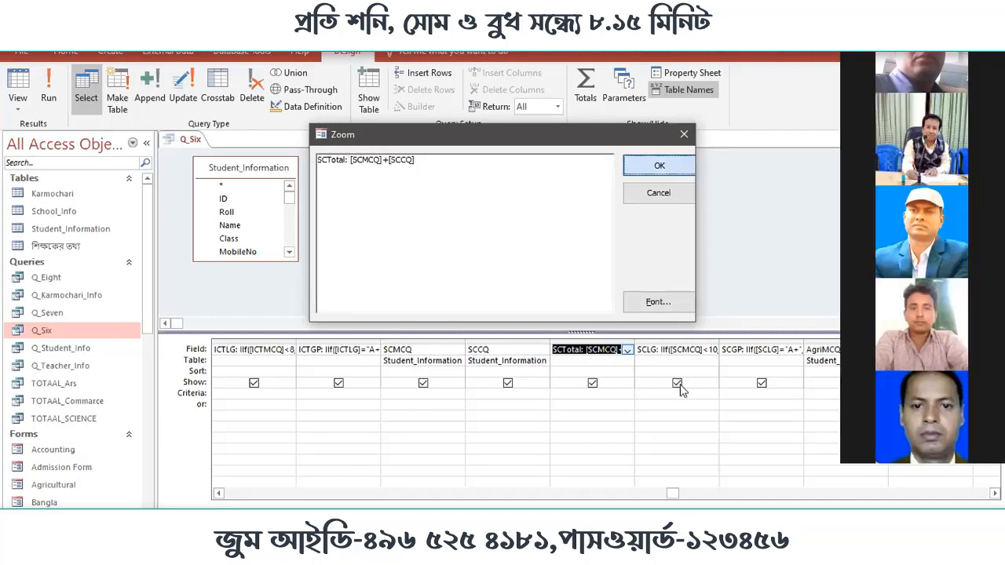
Turn off Show for the SCLG column in the Q_Six query, and run the query.
left_click_drag(675, 494, 698, 496)
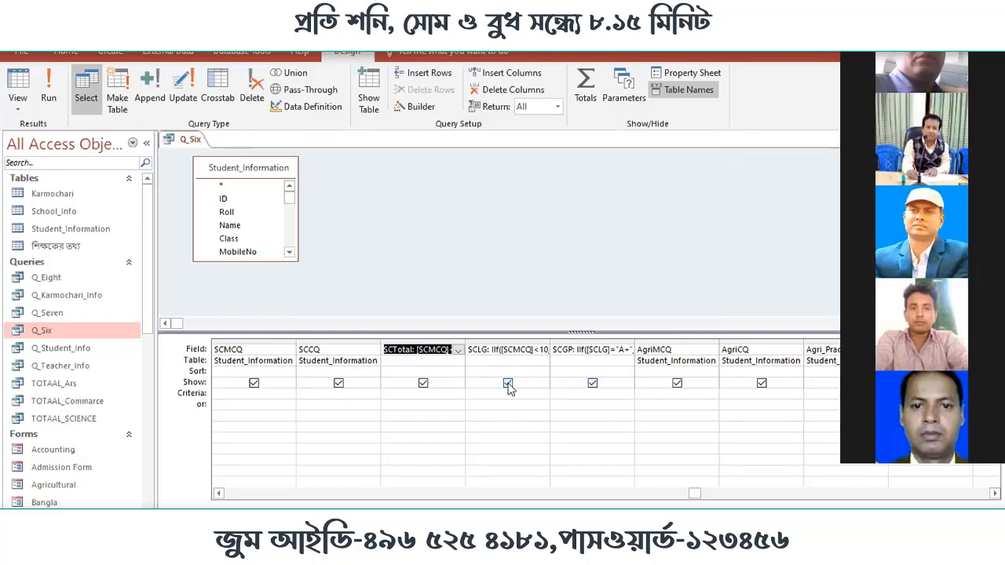
left_click(508, 384)
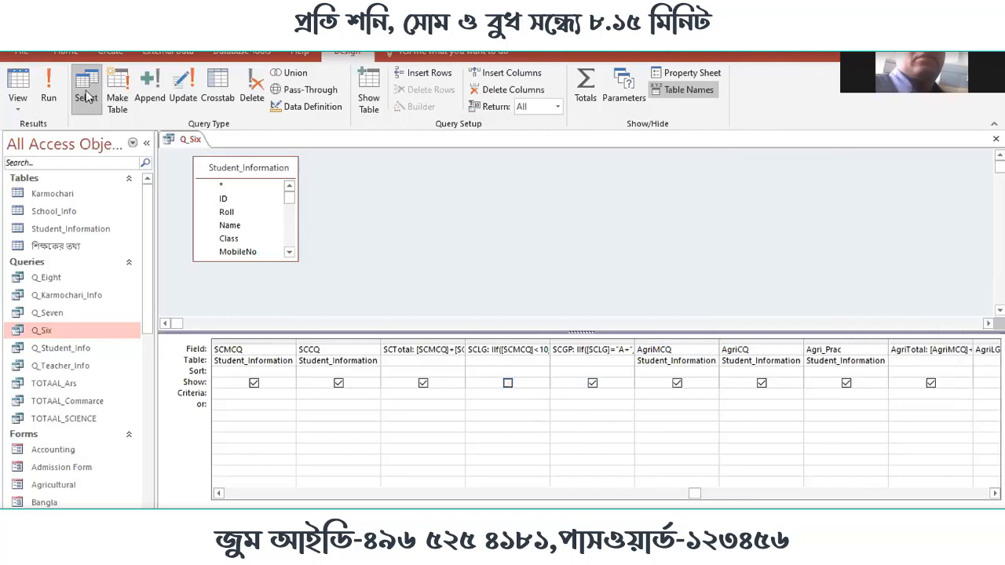
left_click(54, 81)
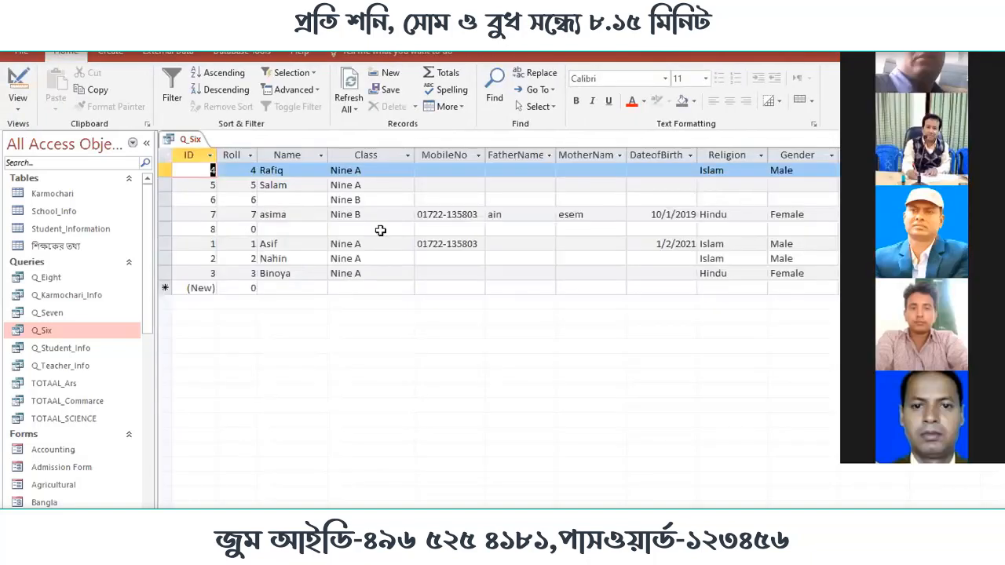
Review the subject mark, total and grade columns in the Q_Six query results.
scroll(502, 314, "right", 10)
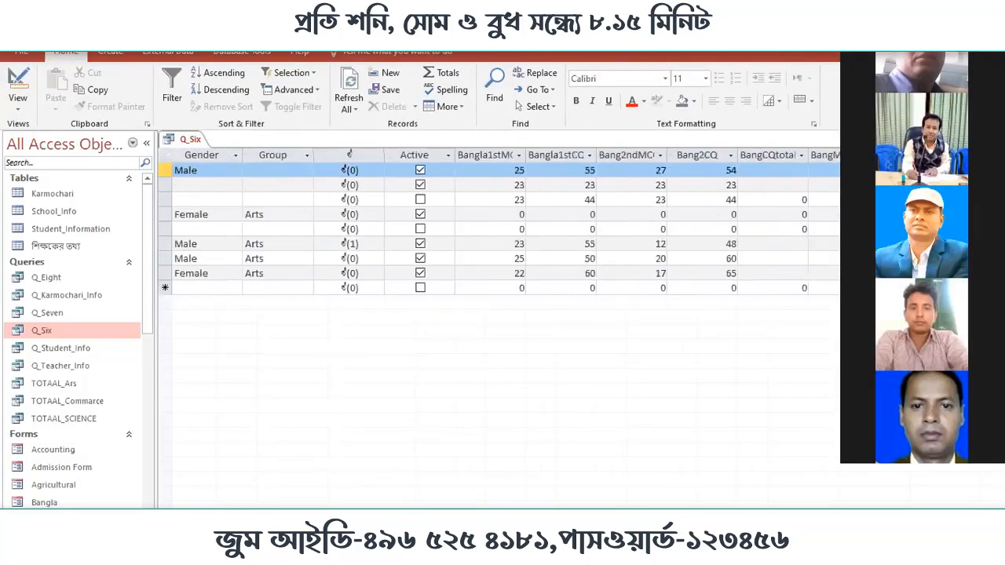
scroll(502, 314, "right", 15)
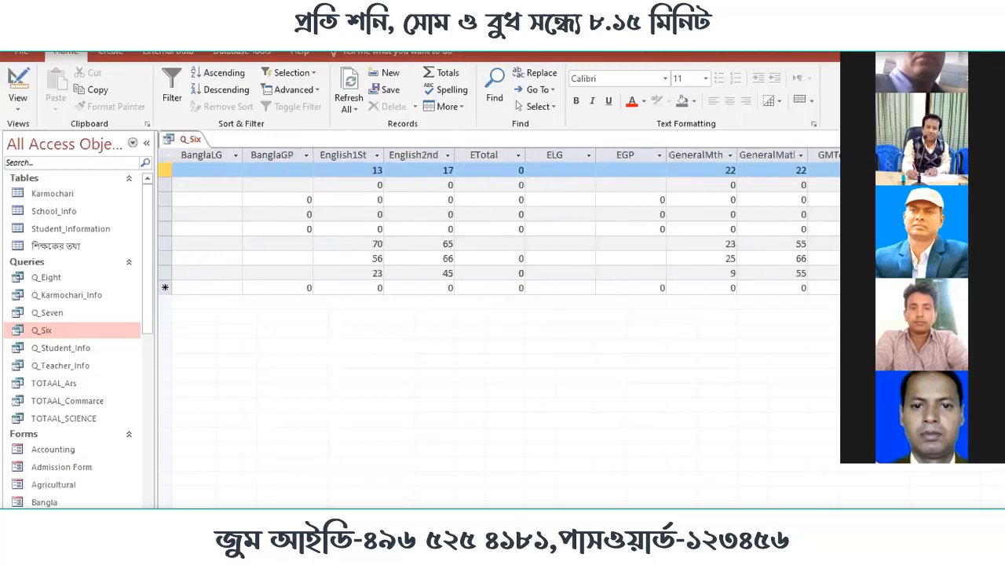
scroll(503, 314, "right", 2)
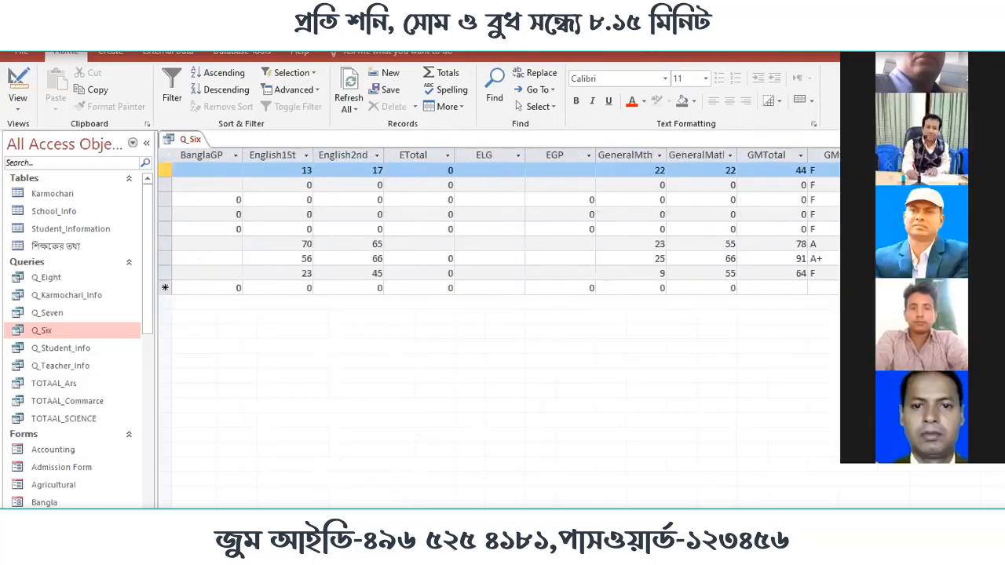
scroll(502, 314, "left", 20)
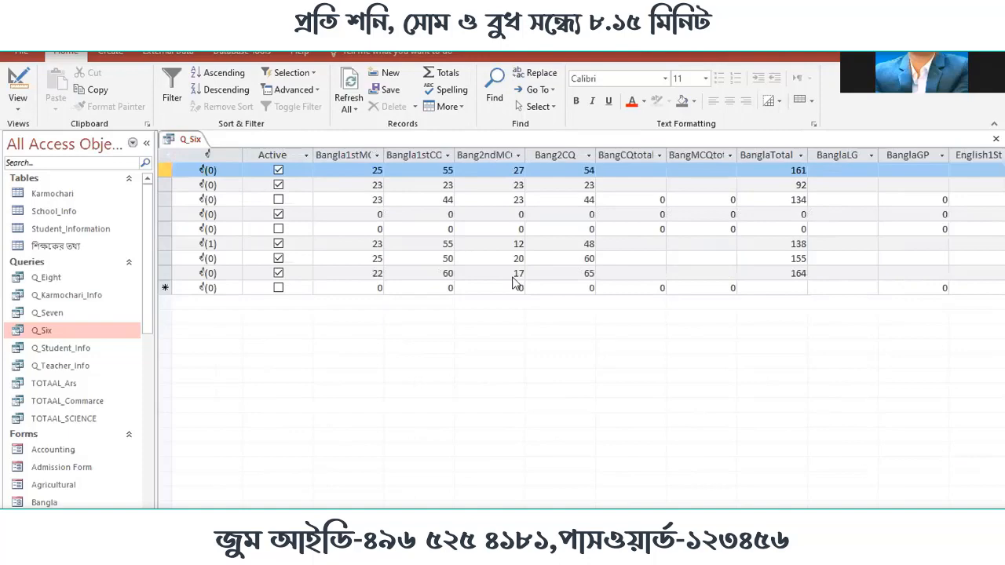
Return the Q_Six query to Design view and open the SCLG expression in the Zoom box.
key("ctrl+comma")
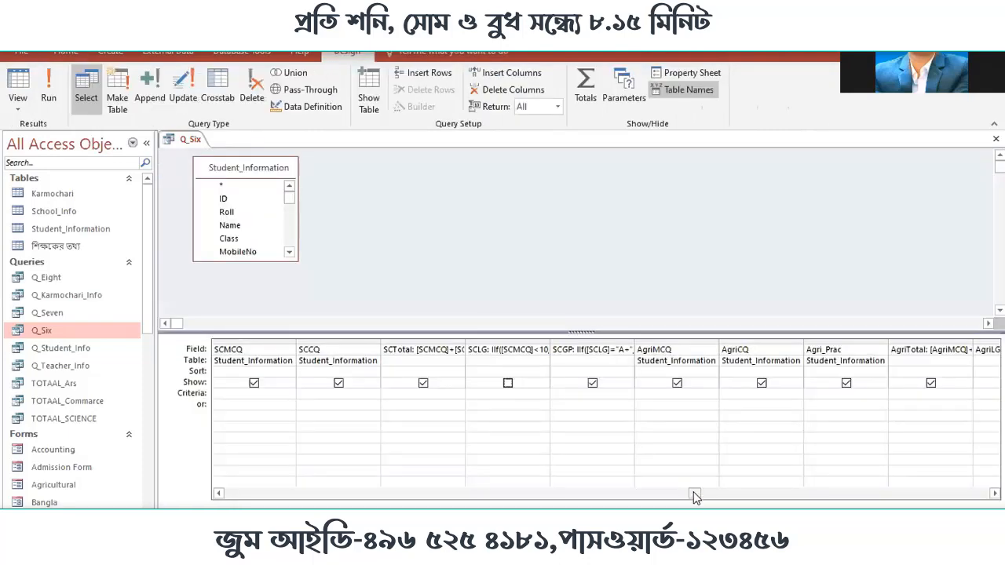
left_click_drag(696, 495, 704, 497)
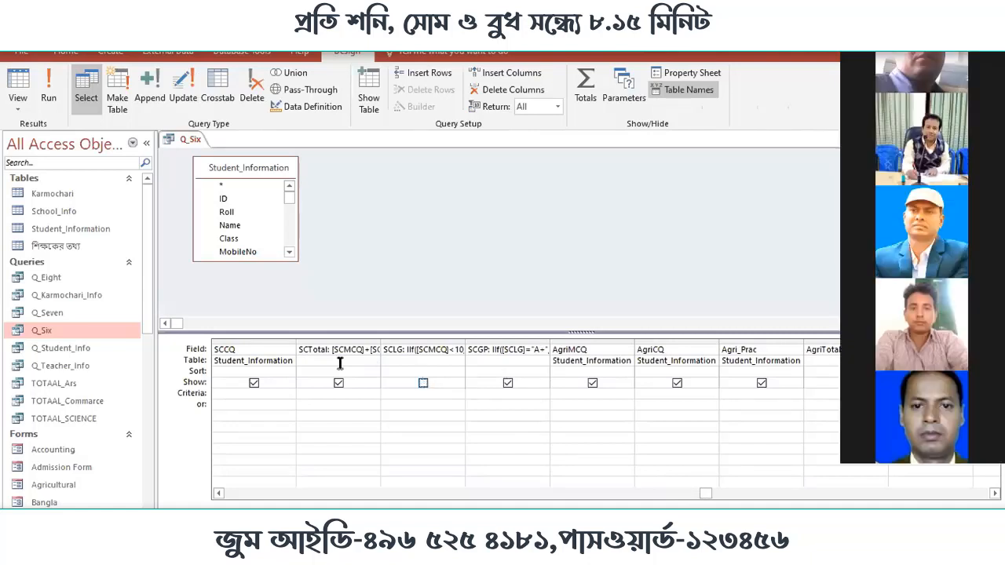
right_click(457, 353)
left_click(495, 465)
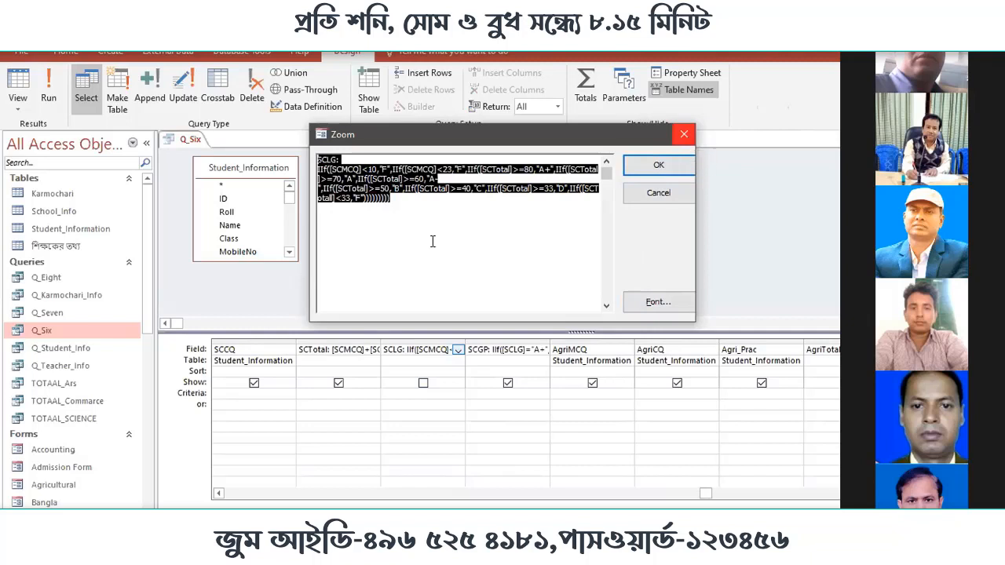
left_click(400, 201)
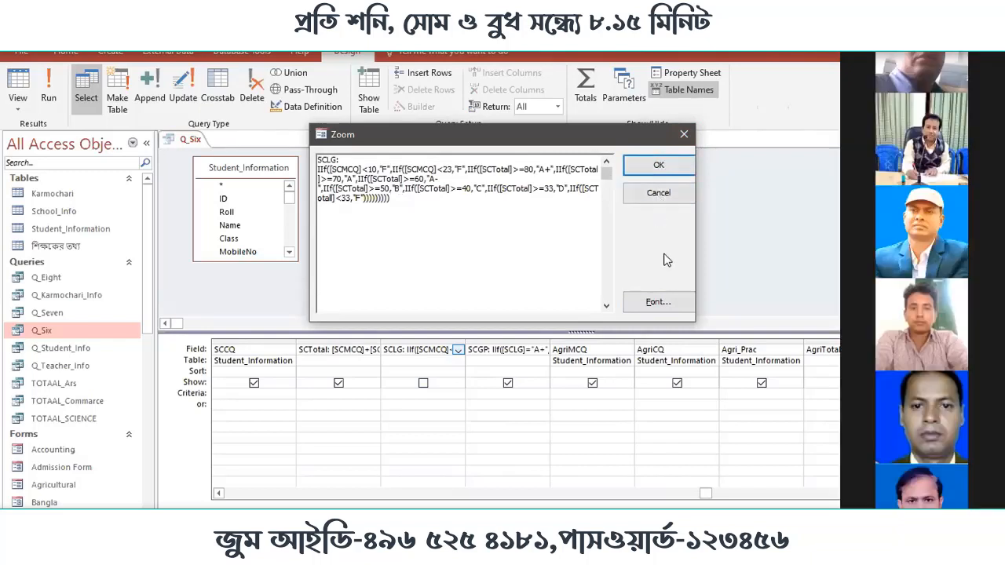
Enlarge the Zoom box text to font size 24.
left_click(654, 302)
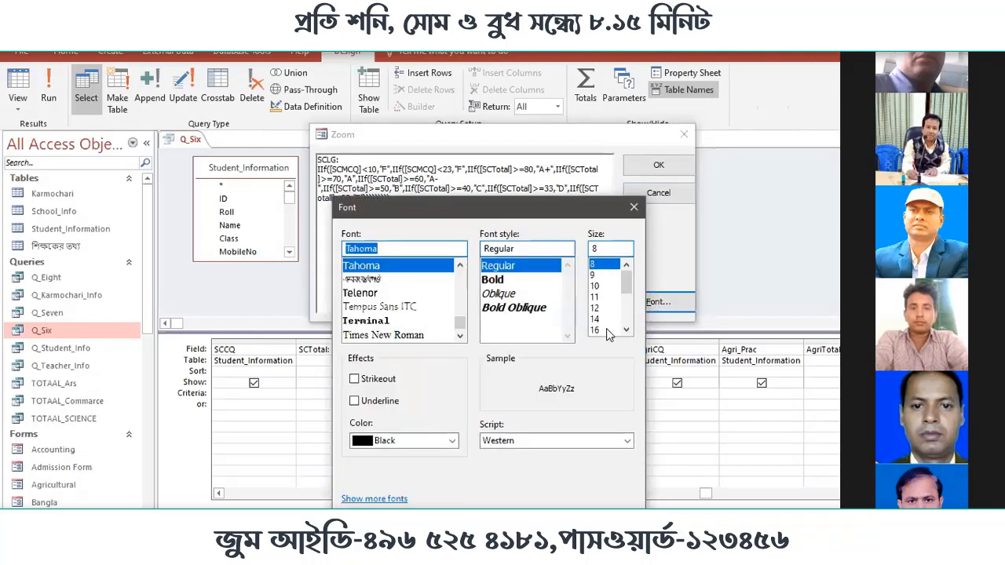
scroll(597, 325, "down", 2)
left_click(594, 308)
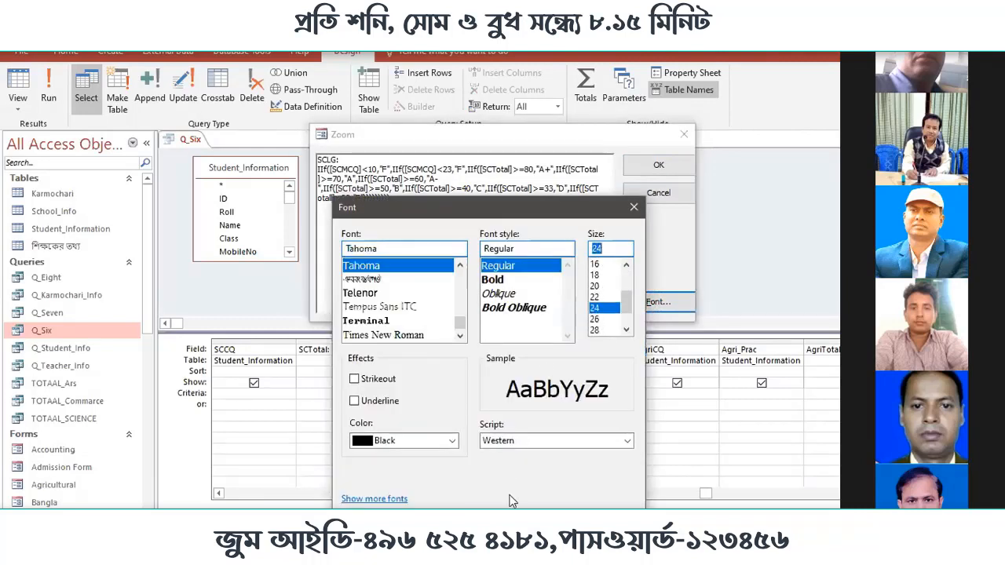
left_click(543, 529)
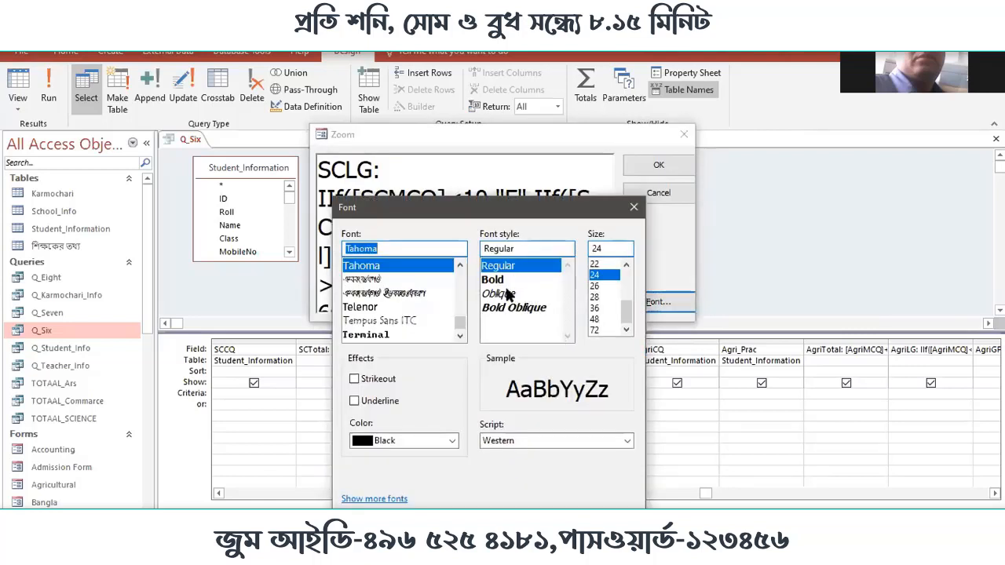
Set the Zoom box font size to 14.
scroll(601, 299, "up", 2)
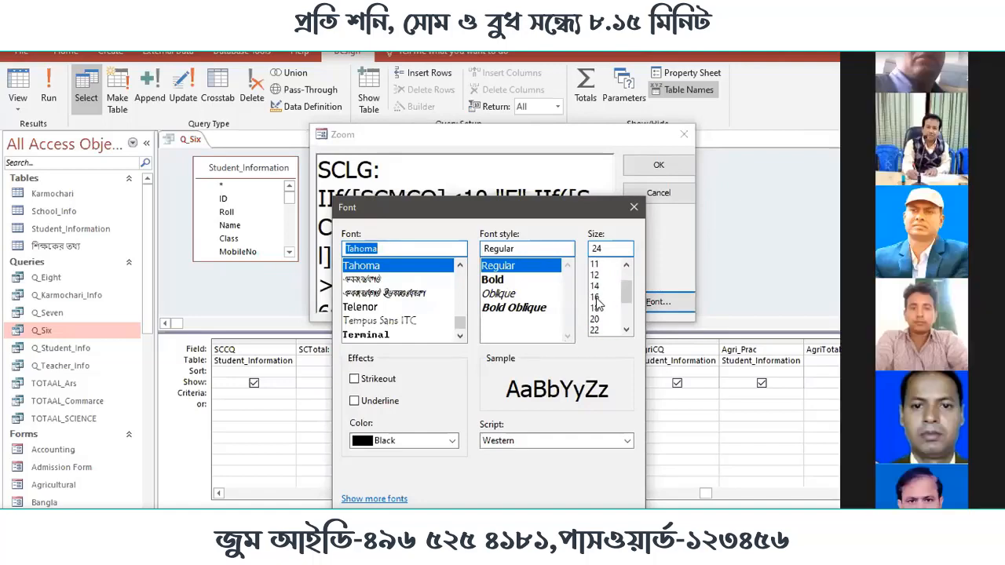
left_click(594, 286)
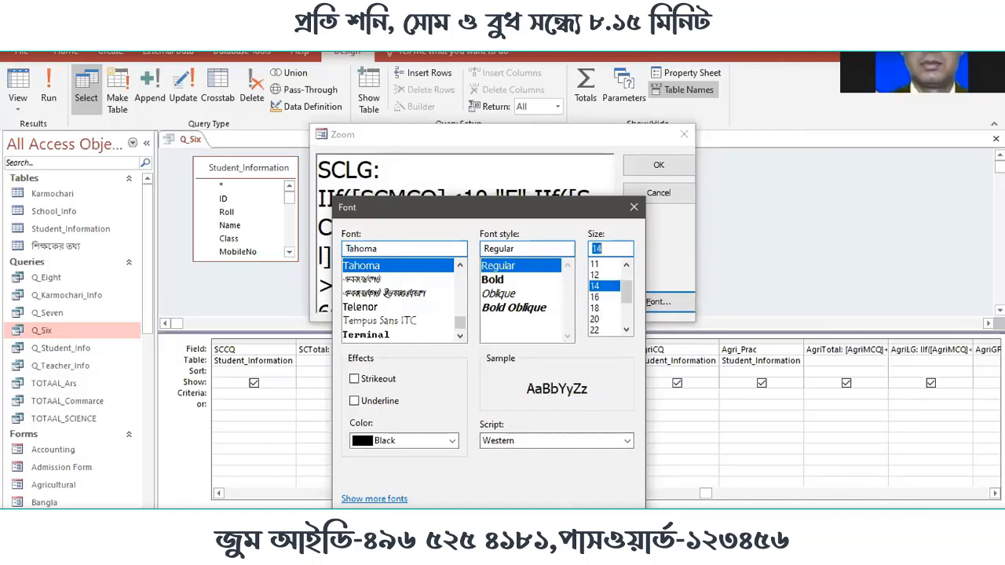
left_click(551, 532)
key("Return")
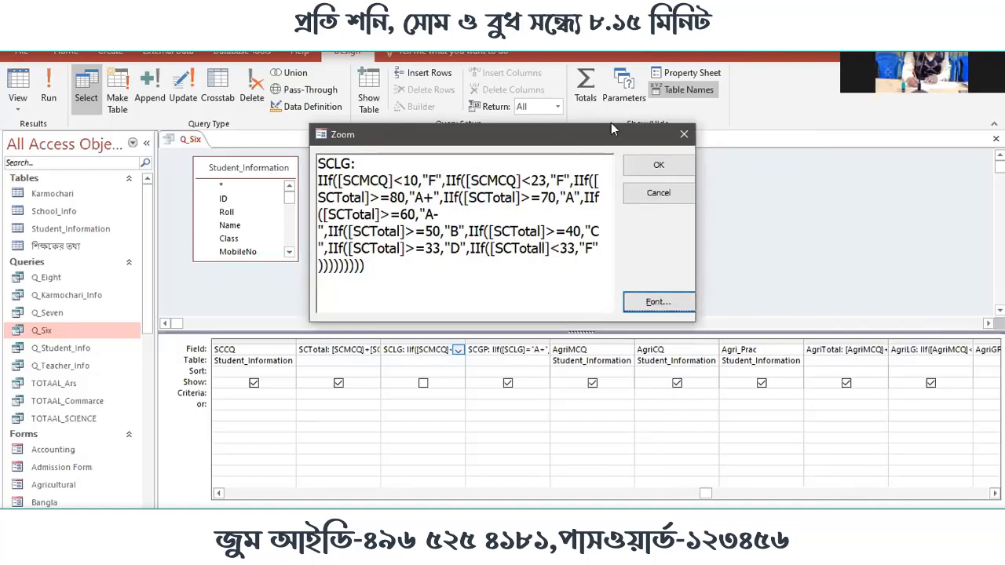
Correct SCTotall to SCTotal in the last IIf condition of the SCLG expression and accept the change.
left_click_drag(611, 126, 662, 111)
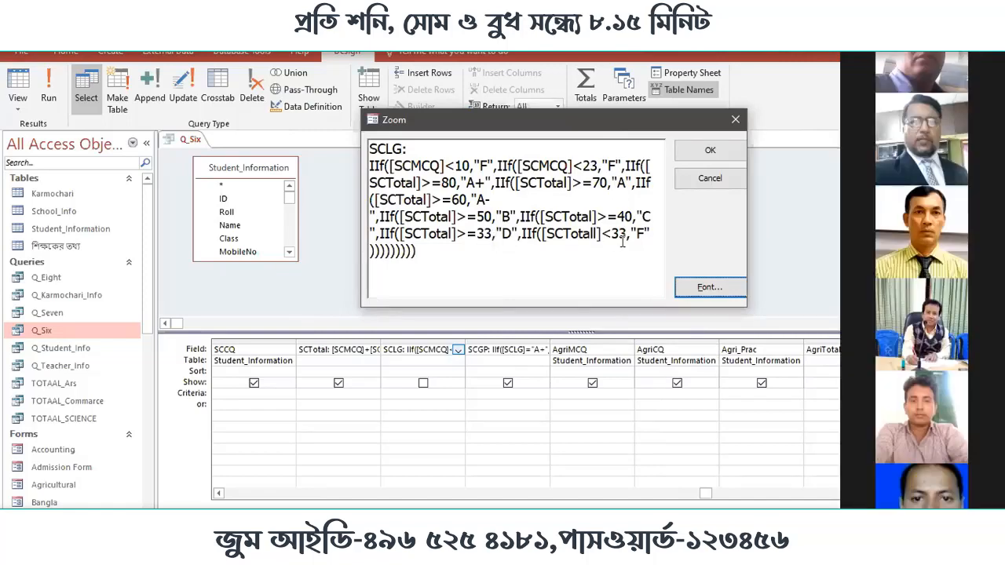
left_click_drag(645, 233, 610, 234)
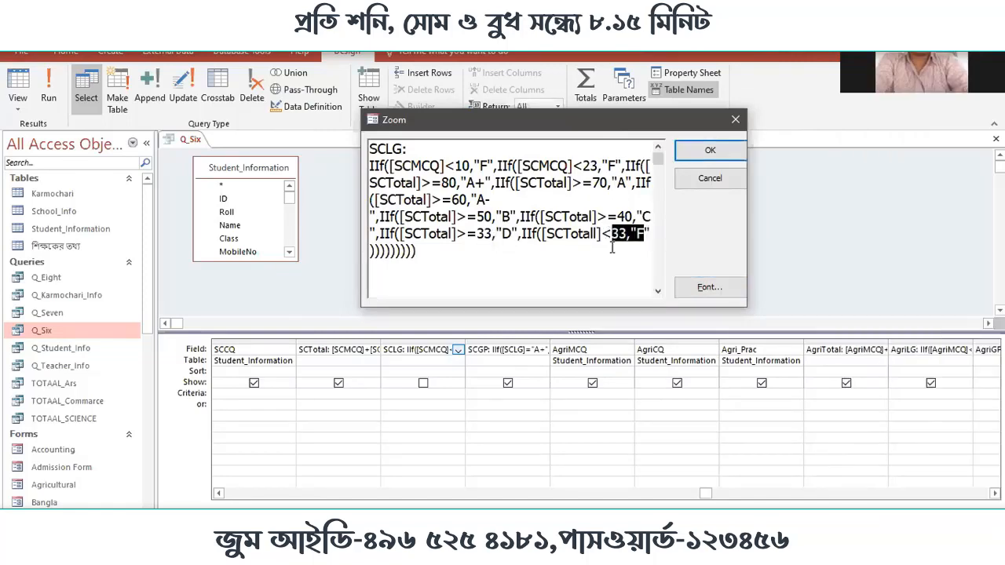
left_click(612, 248)
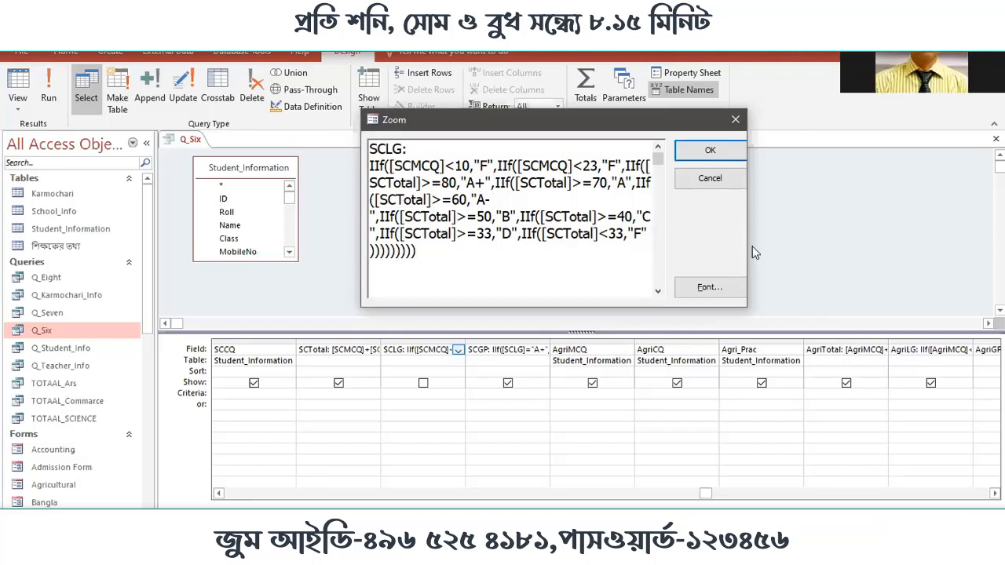
left_click(691, 155)
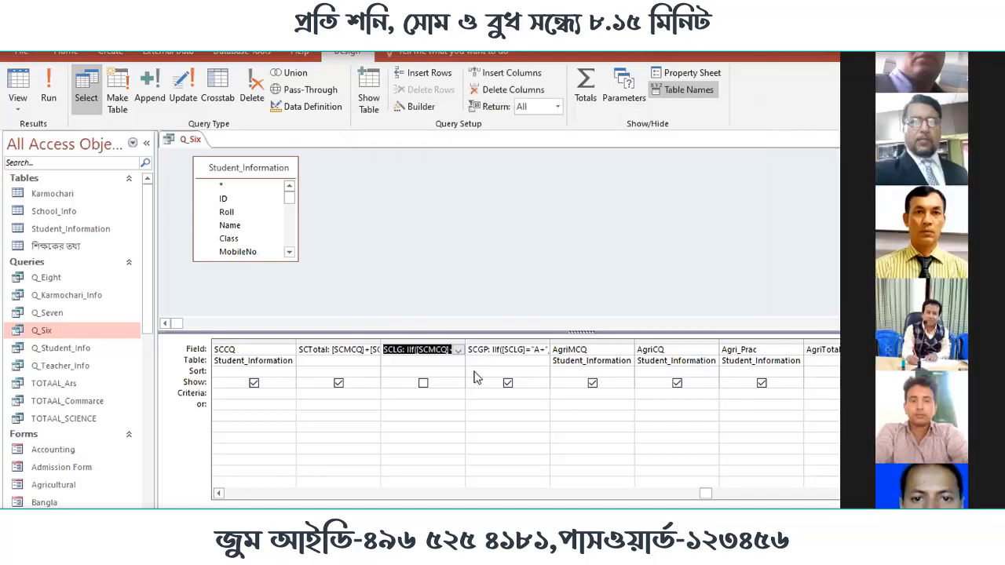
Turn on Show for the SCLG column, run the Q_Six query, and review its result columns.
left_click(424, 384)
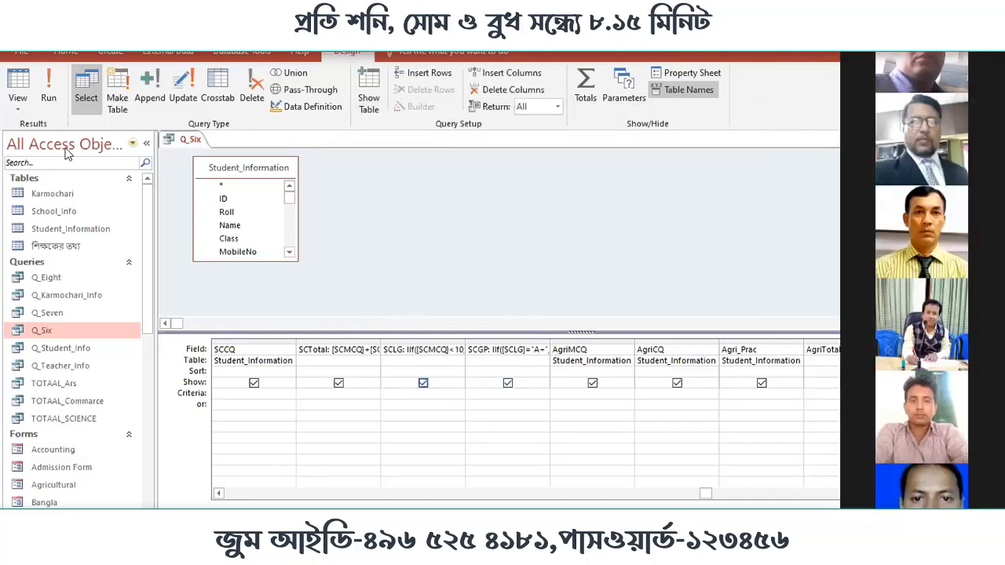
left_click(49, 96)
mouse_move(705, 496)
left_mouse_down()
mouse_move(722, 500)
mouse_move(705, 498)
left_mouse_up()
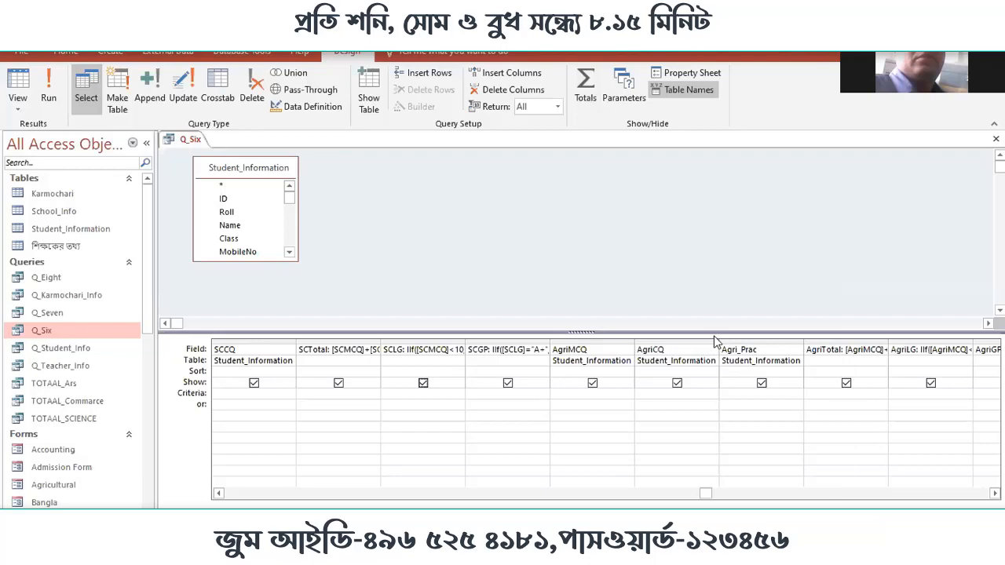
left_click(49, 86)
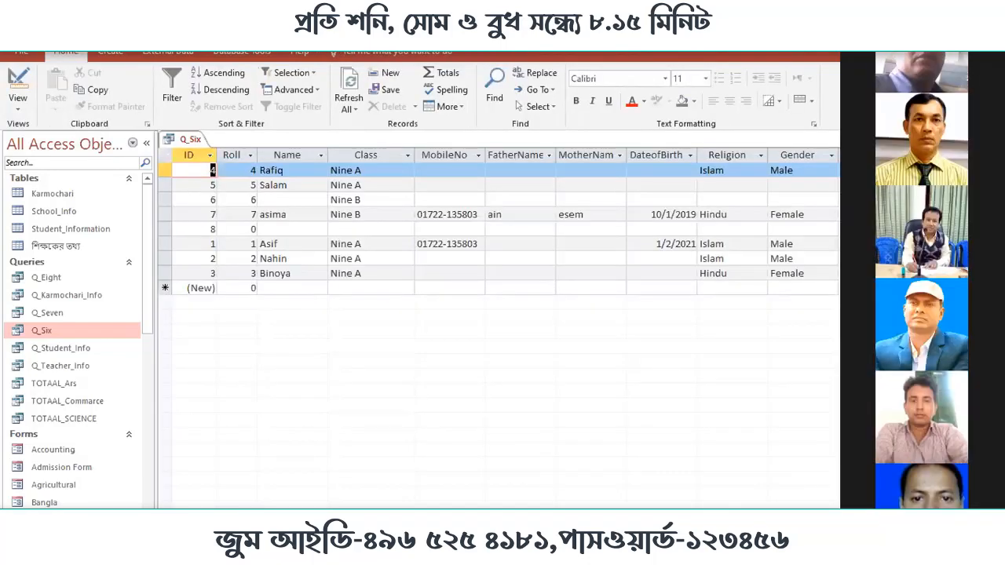
scroll(465, 281, "right", 15)
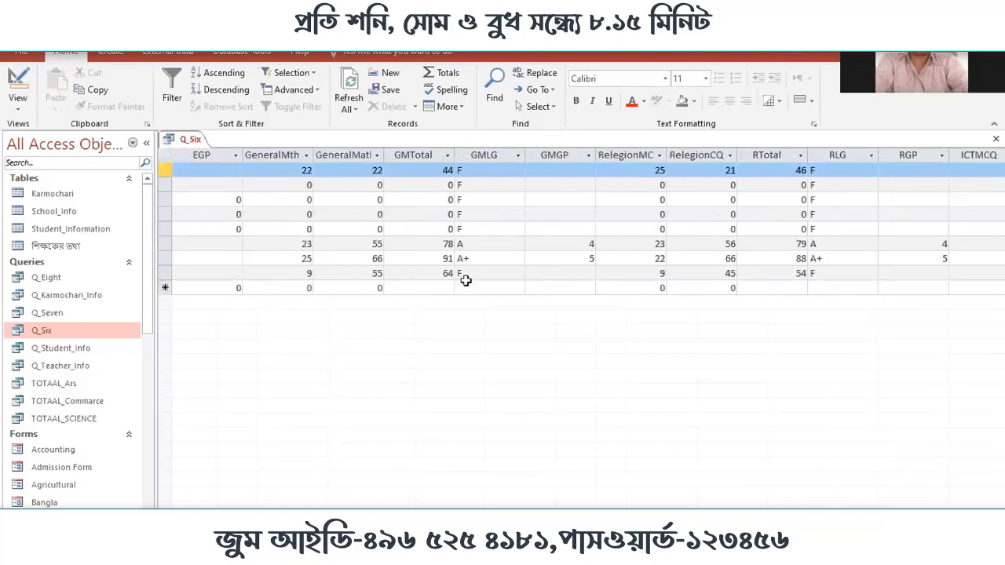